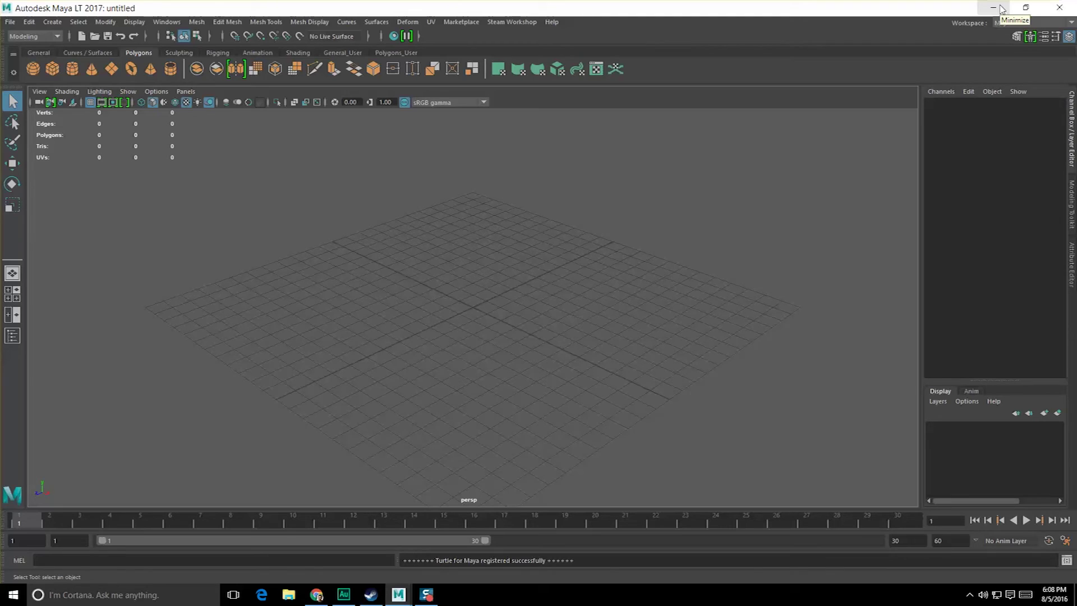
- Open the whiteboard photo 20160805_165009.jpg from the desktop and view it in a maximized window
left_click(994, 8)
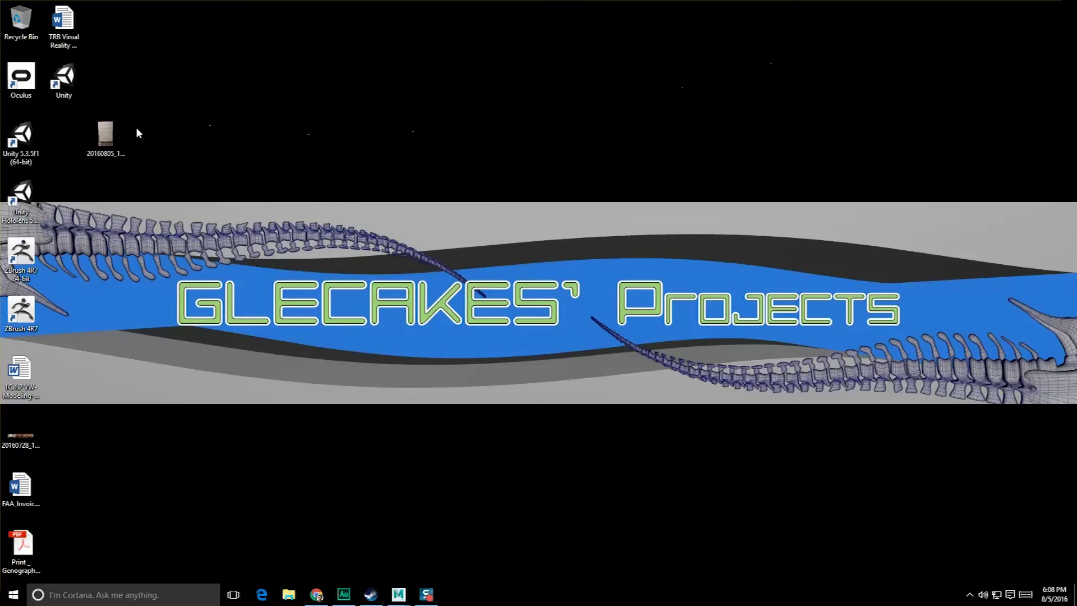
left_click_drag(105, 137, 234, 137)
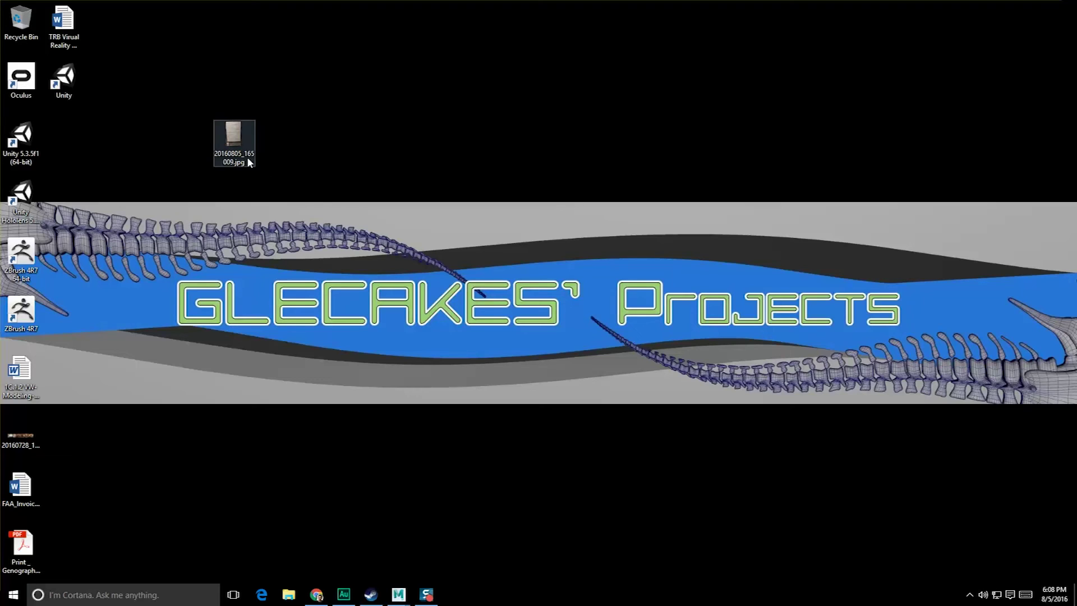
double_click(235, 145)
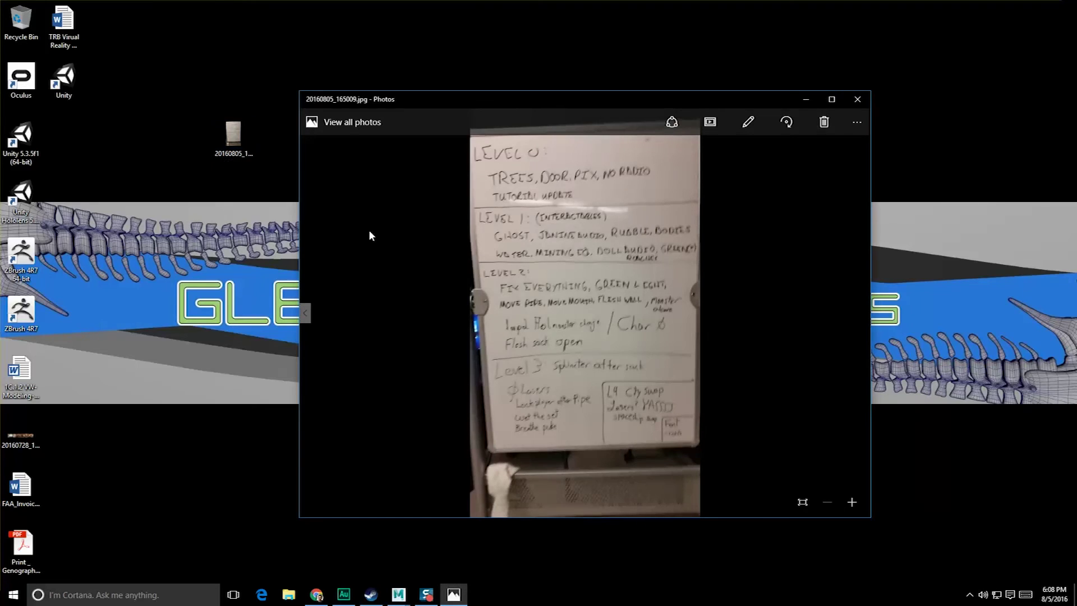
double_click(600, 99)
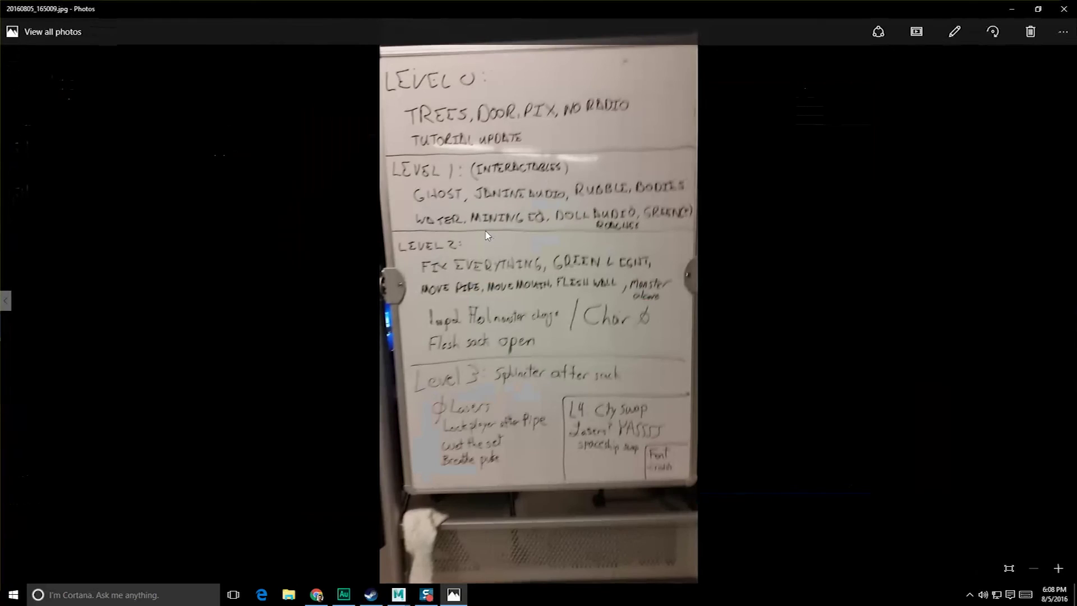
key("Left")
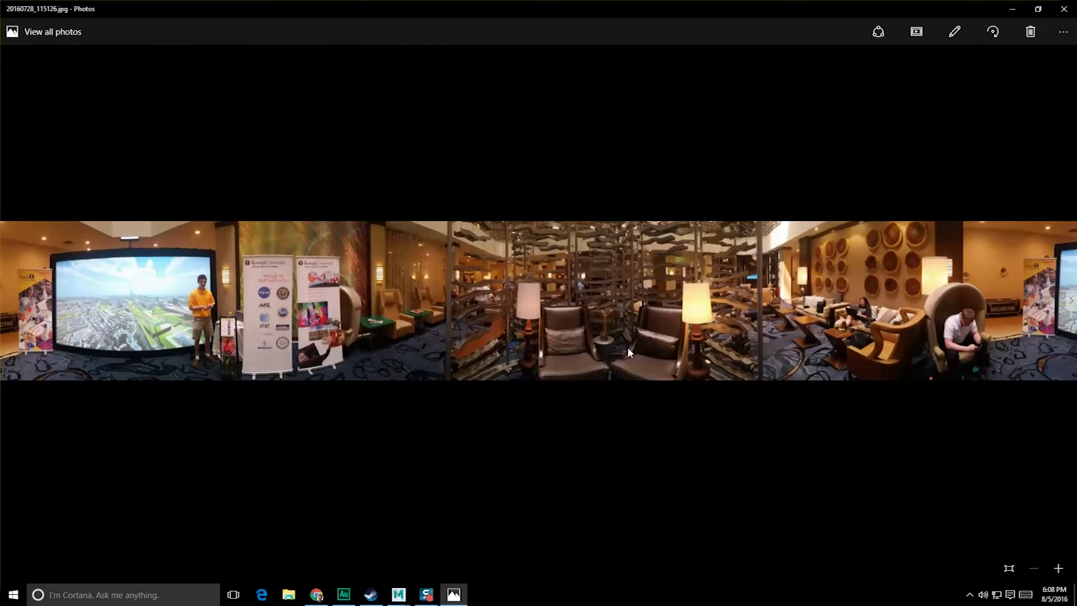
key("Right")
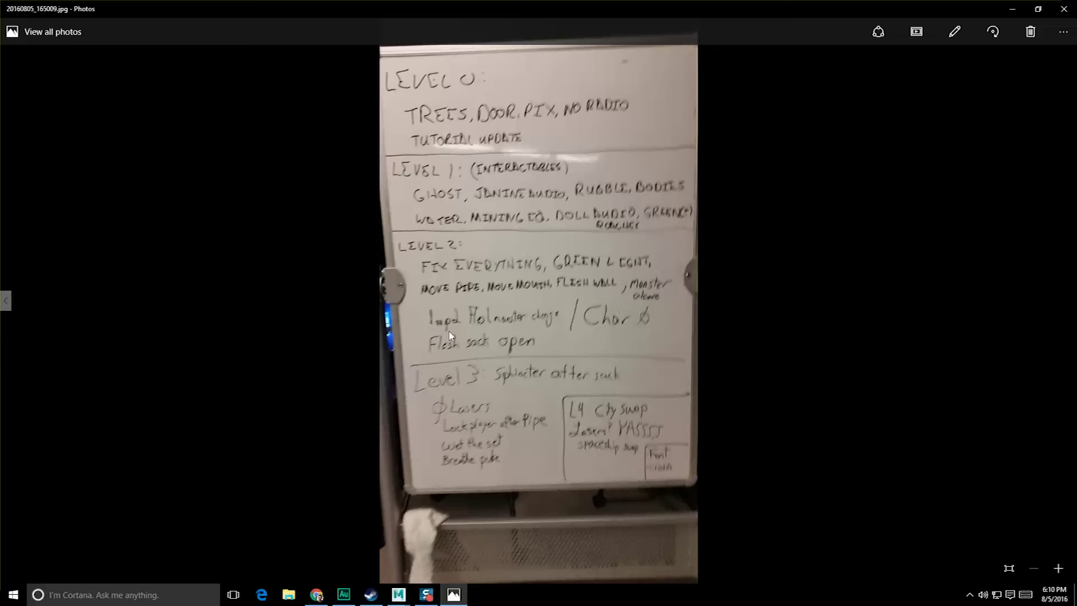
- Zoom in on the whiteboard photo and read through the task notes for Levels 2, 3 and 4
left_click(1058, 568)
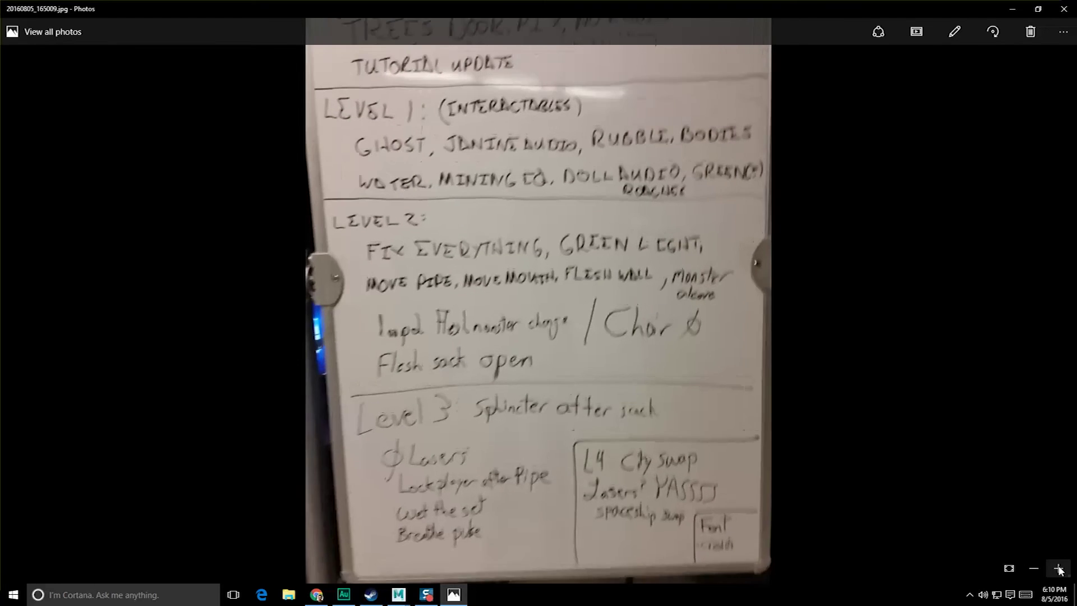
left_click_drag(640, 385, 561, 303)
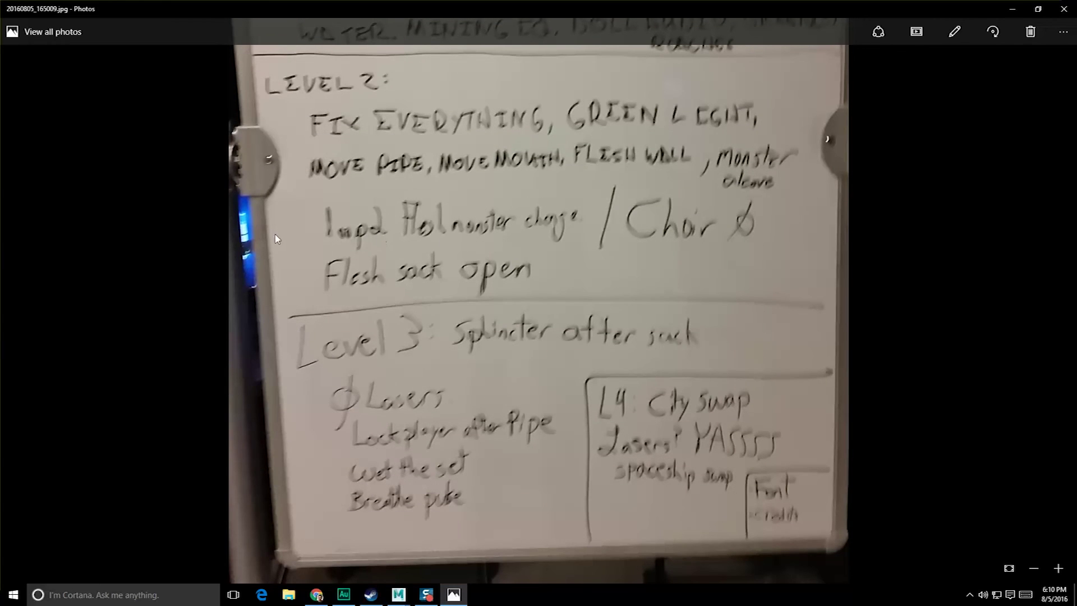
scroll(533, 220, "down", 1)
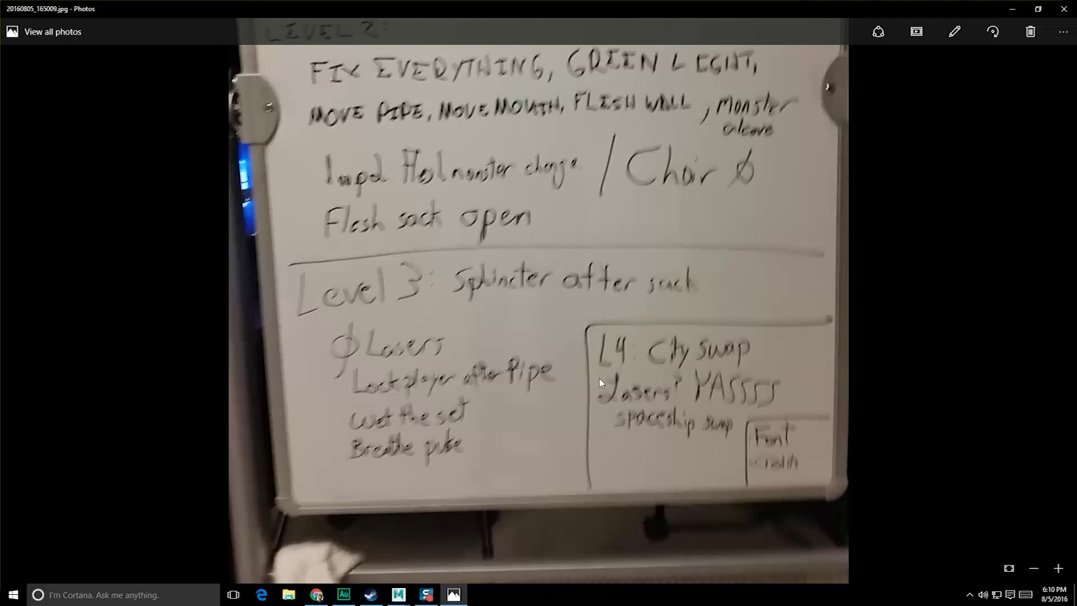
scroll(554, 264, "up", 5)
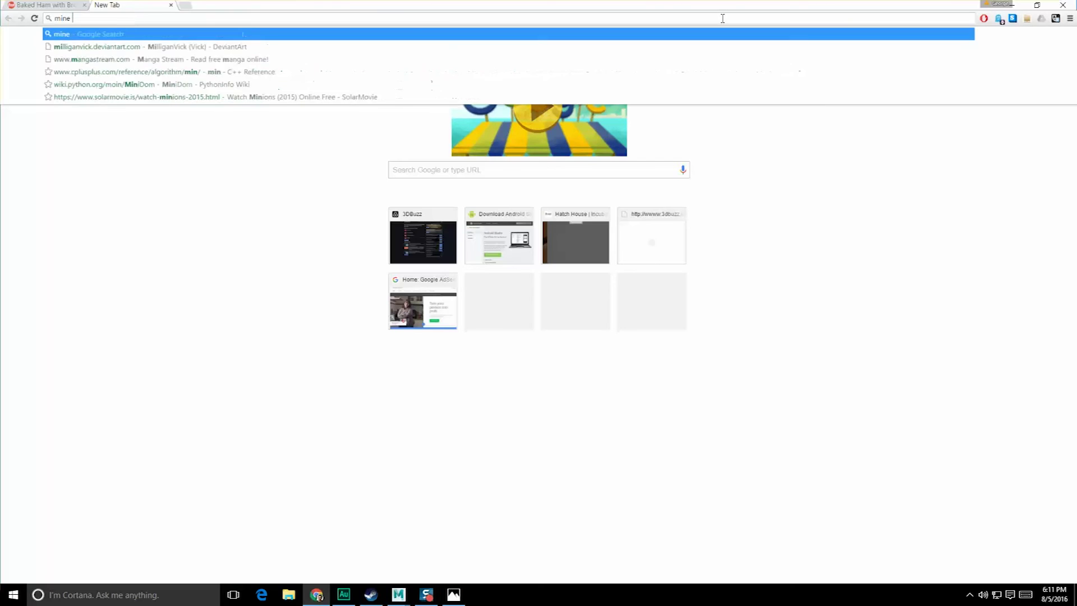
- In Chrome, search for mine doors, refine the image search to abandoned mine doors, and browse the results for door references
key("Return")
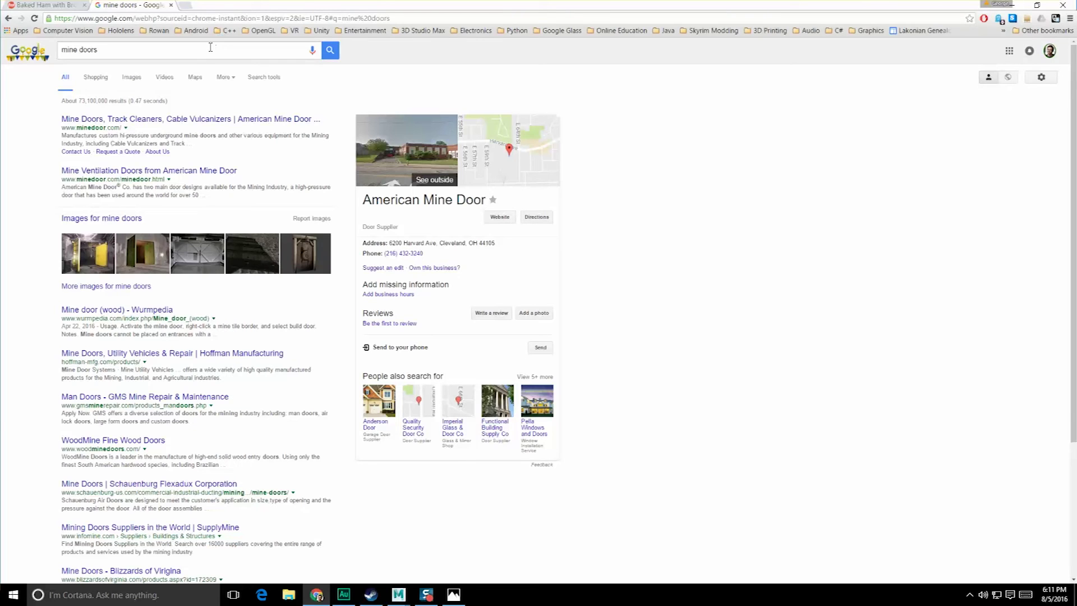
left_click(133, 82)
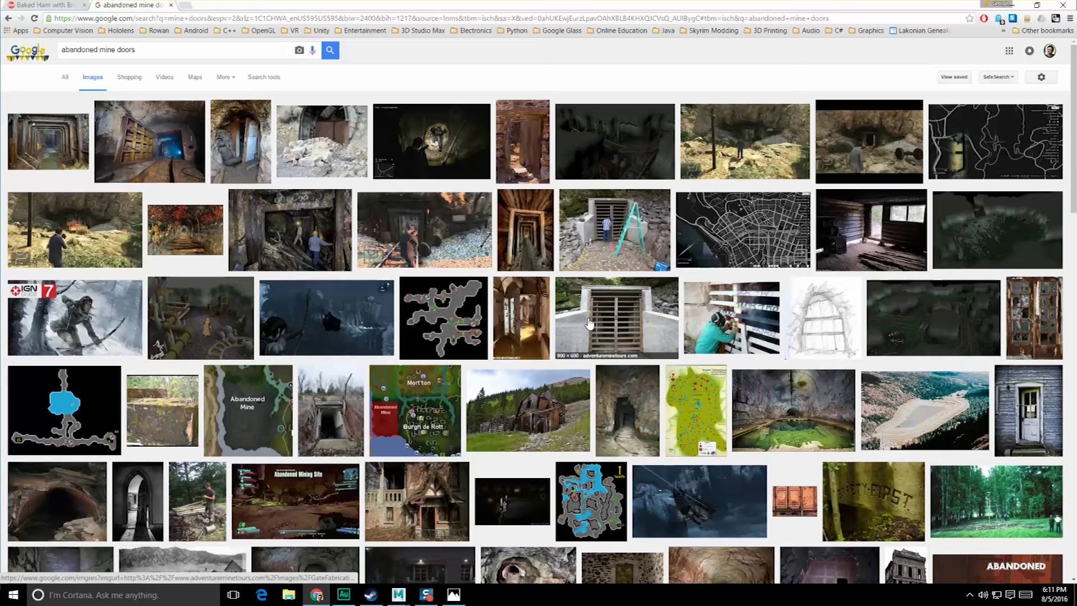
scroll(413, 459, "down", 2)
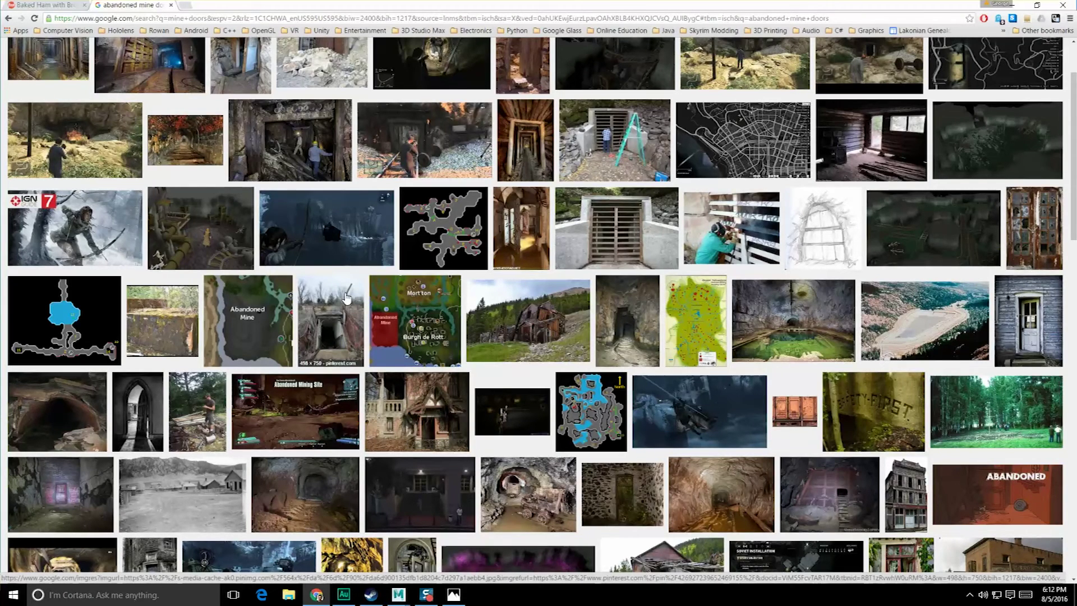
scroll(344, 286, "down", 2)
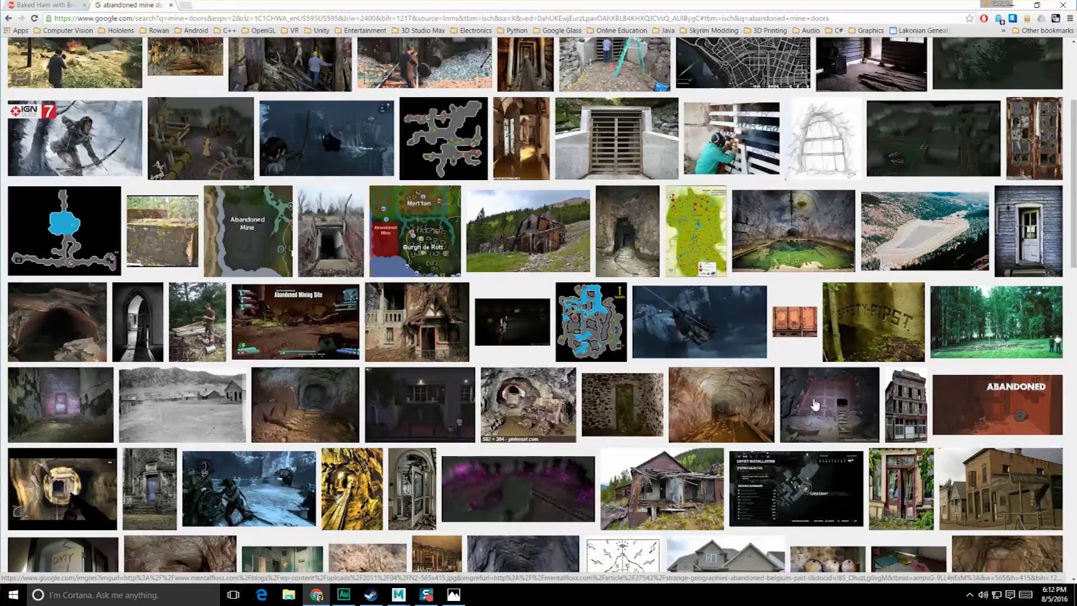
scroll(572, 337, "down", 3)
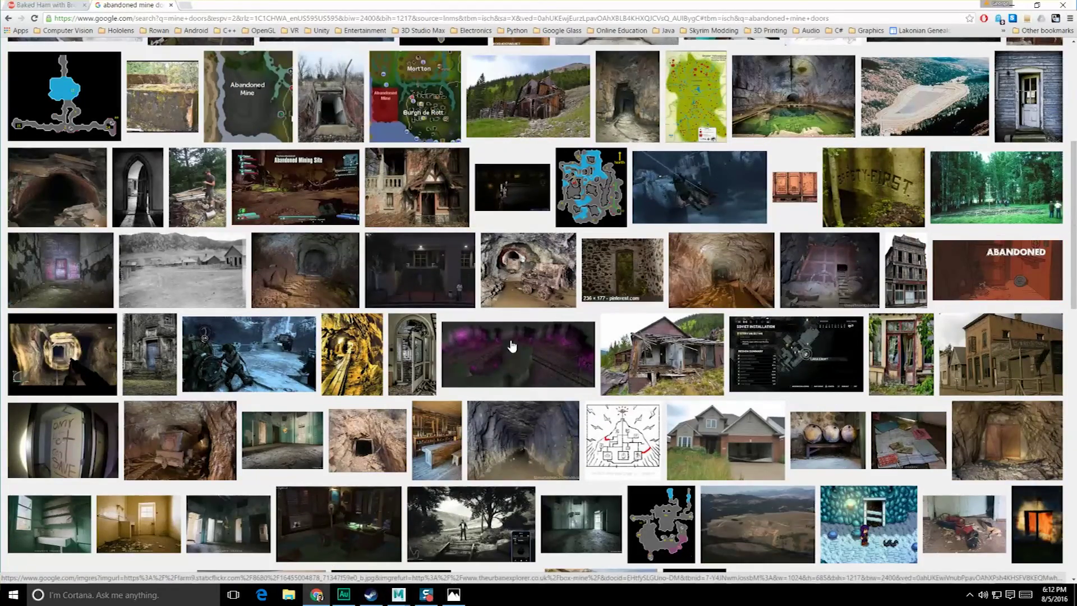
scroll(393, 292, "down", 4)
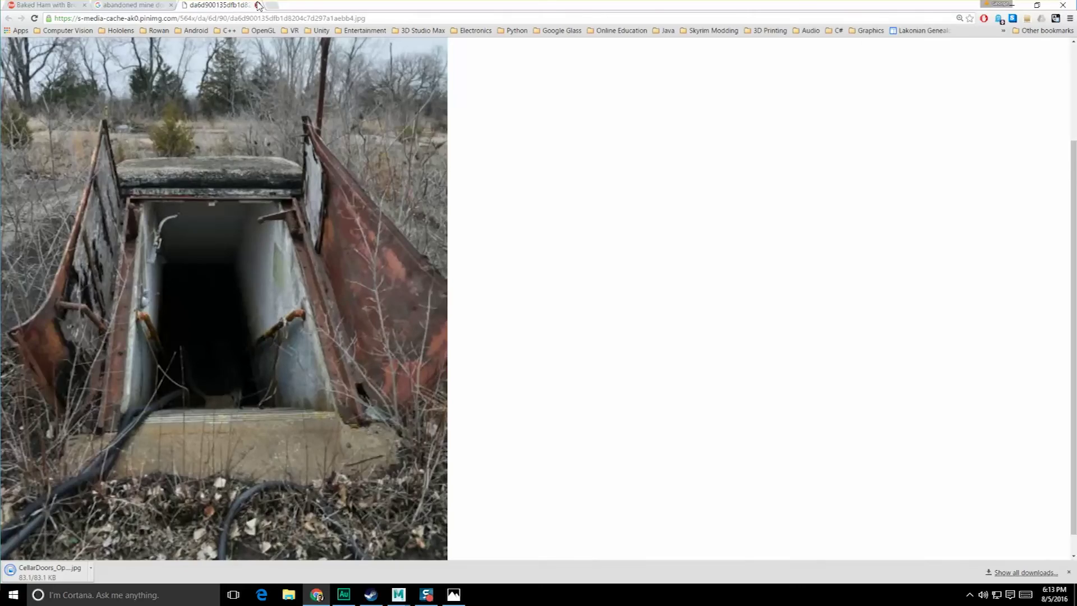
- Close the cellar door image and open the full-size picture of the abandoned mine entrance with the wooden door, fitted to the window
left_click(258, 5)
scroll(791, 326, "down", 3)
left_click(779, 222)
left_click(814, 230)
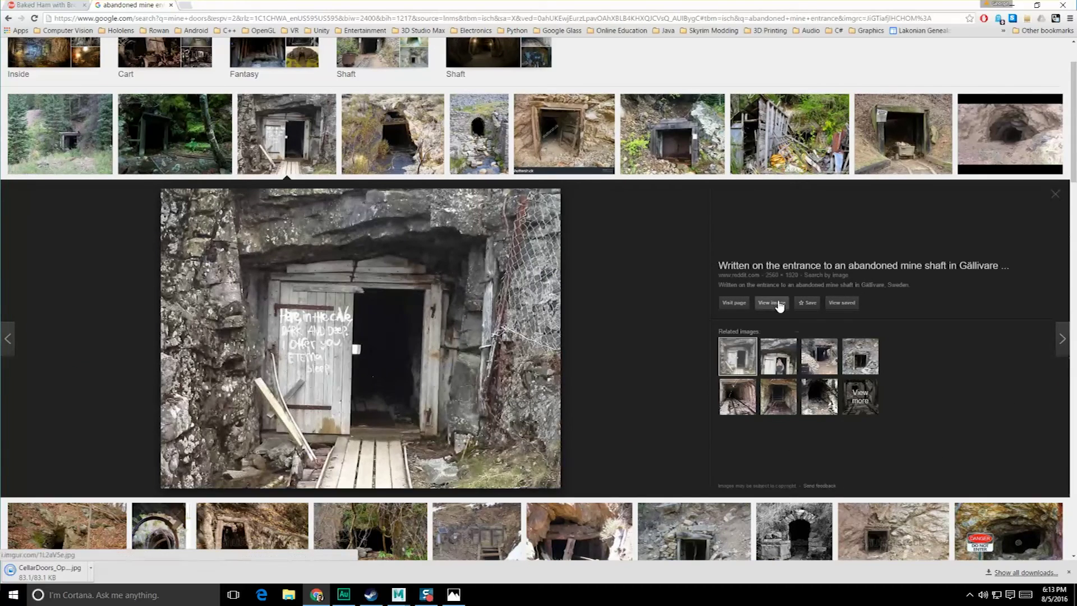
left_click(778, 305)
scroll(368, 229, "down", 3)
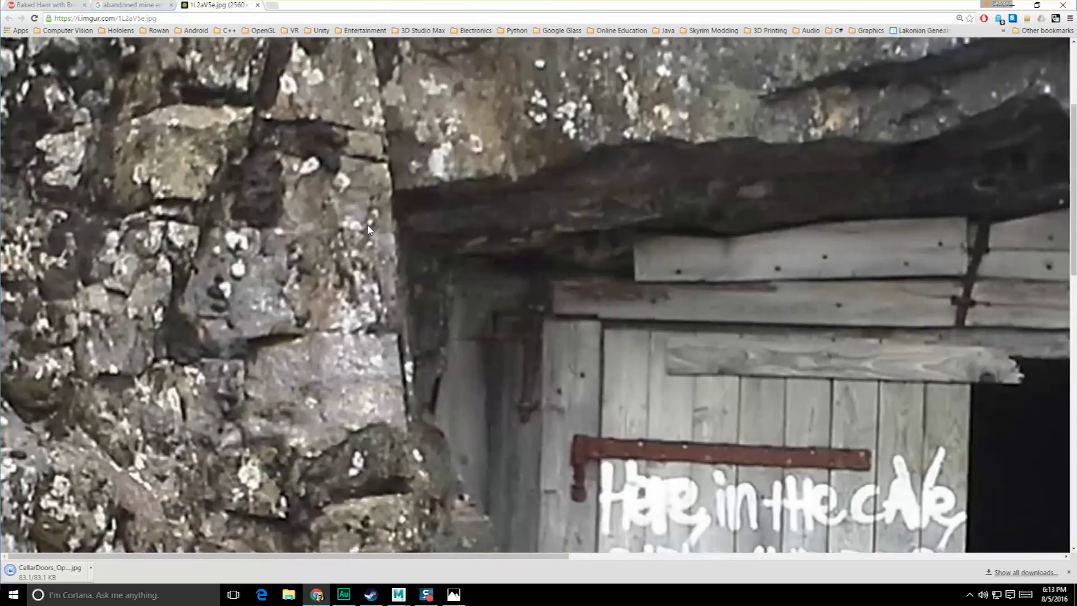
scroll(387, 231, "down", 3)
scroll(408, 228, "down", 10, "ctrl")
scroll(314, 203, "up", 2, "ctrl")
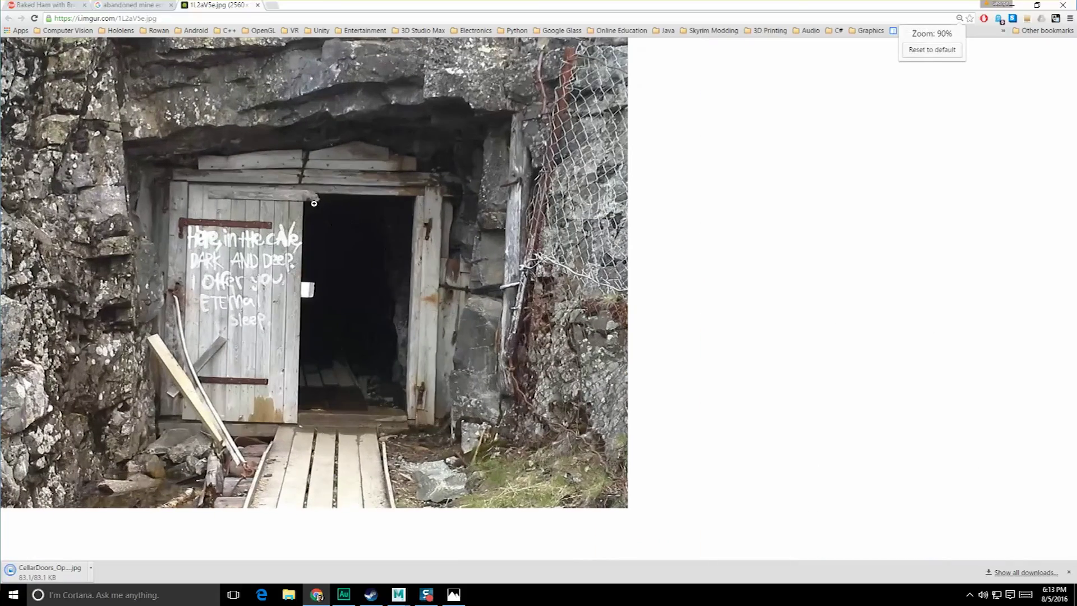
- Save the mine entrance image as VerticalWoodenFrame in the Reference\MineDoors folder
right_click(265, 200)
left_click(297, 216)
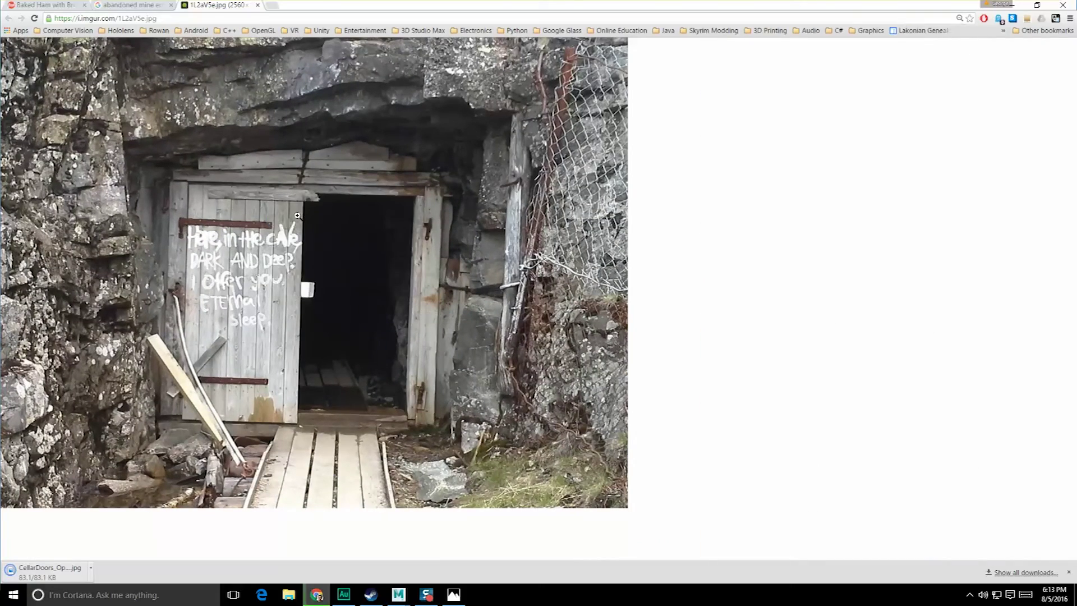
right_click(337, 162)
left_click(350, 194)
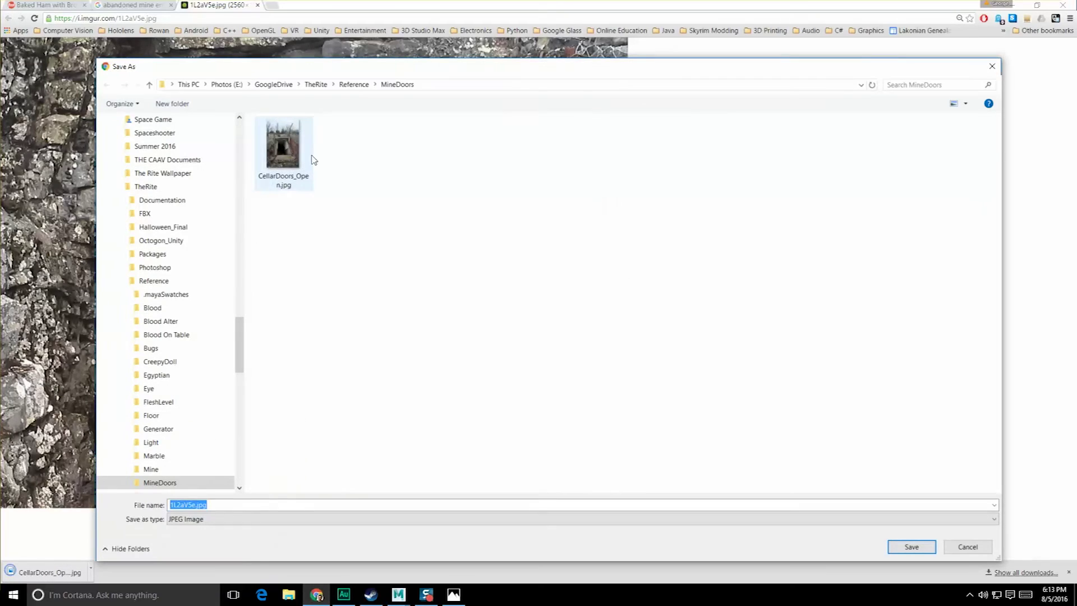
double_click(197, 504)
left_click(197, 504)
double_click(197, 504)
type("VerticalWoodenFr")
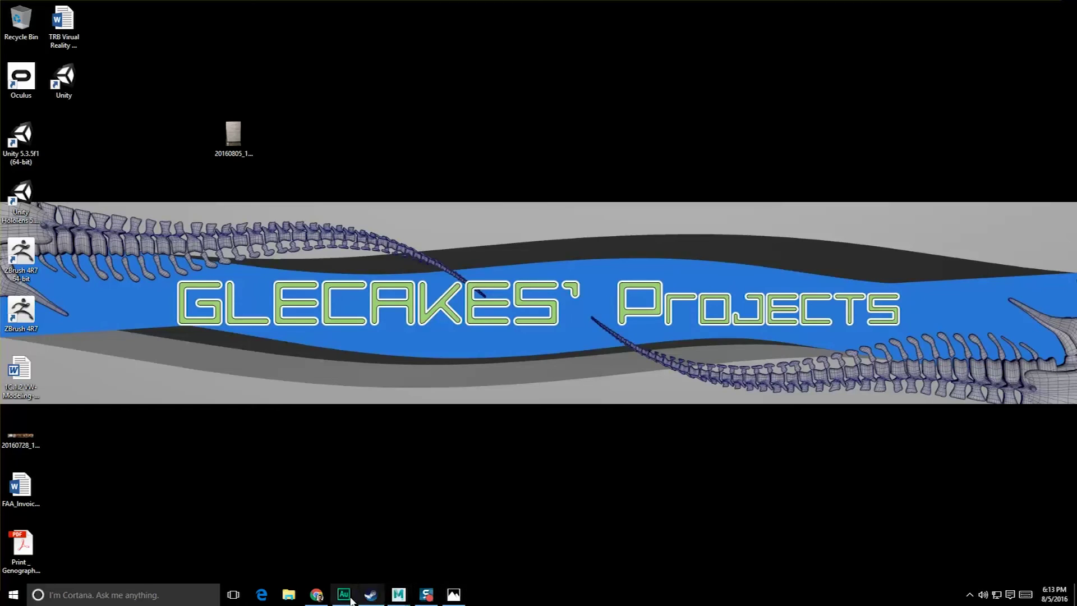
- Switch to Maya LT and look through the existing scene files in the project's scenes folder
left_click(398, 594)
left_click(10, 21)
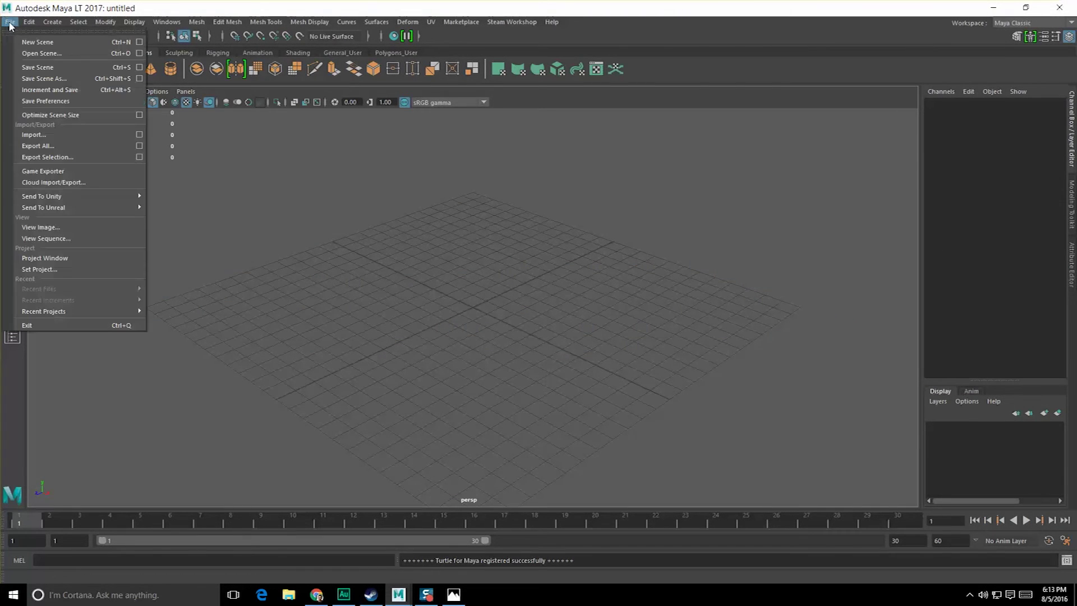
left_click(42, 54)
scroll(432, 317, "left", 5)
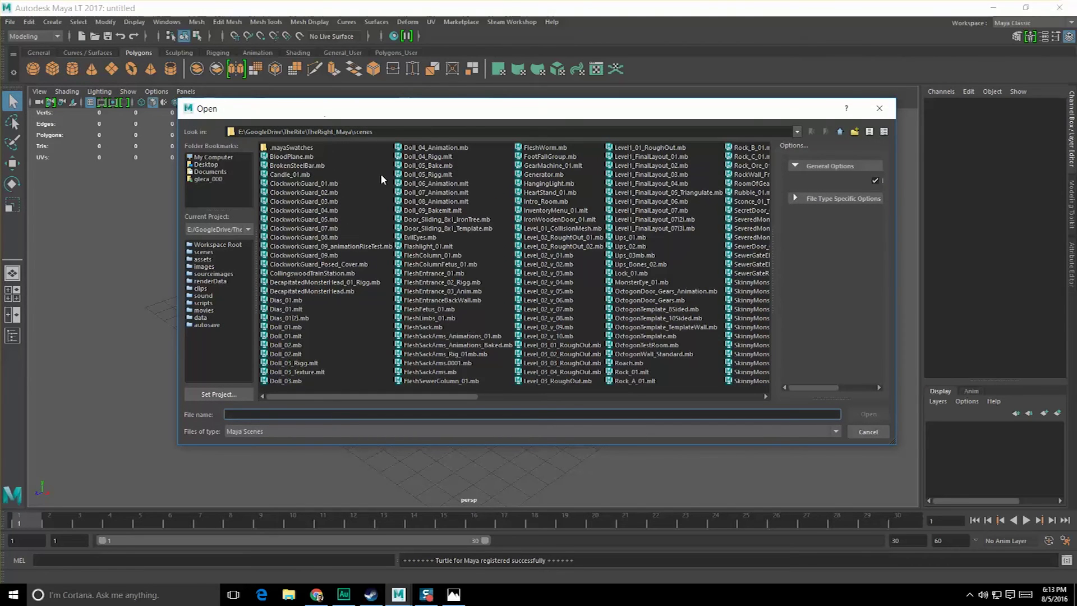
left_click(881, 108)
- Create a new scene and save it as MineEntrance in the project's scenes folder
left_click(9, 23)
left_click(30, 43)
left_click(11, 23)
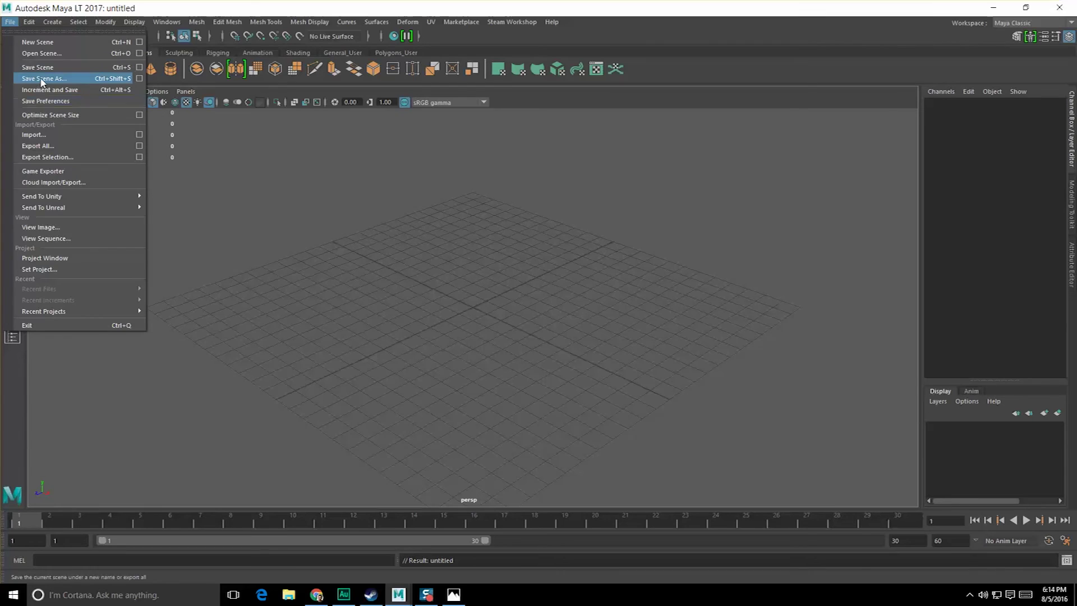
left_click(42, 79)
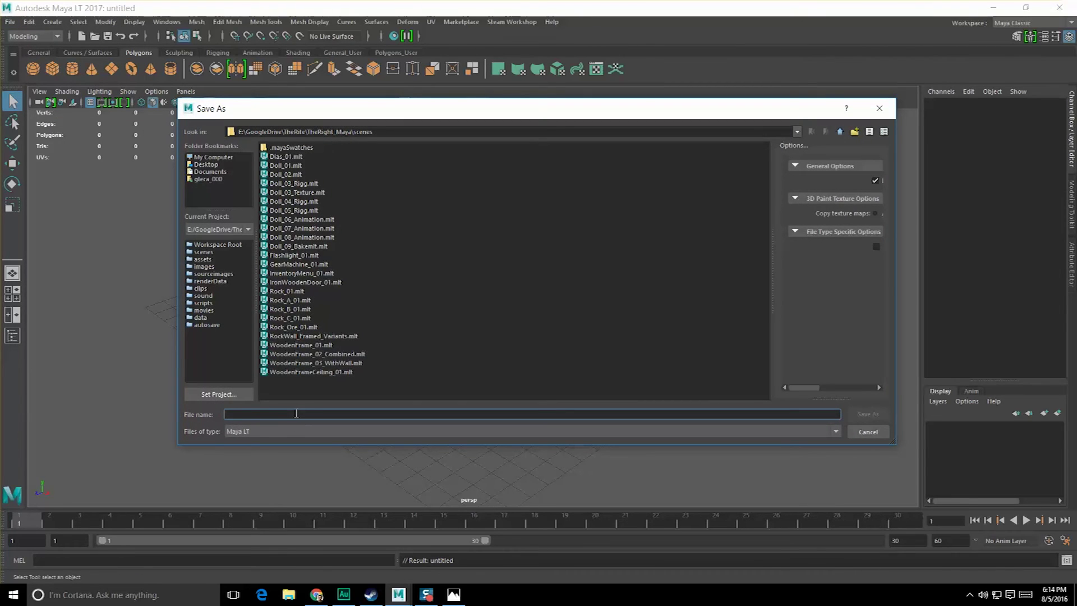
type("MineEntranc")
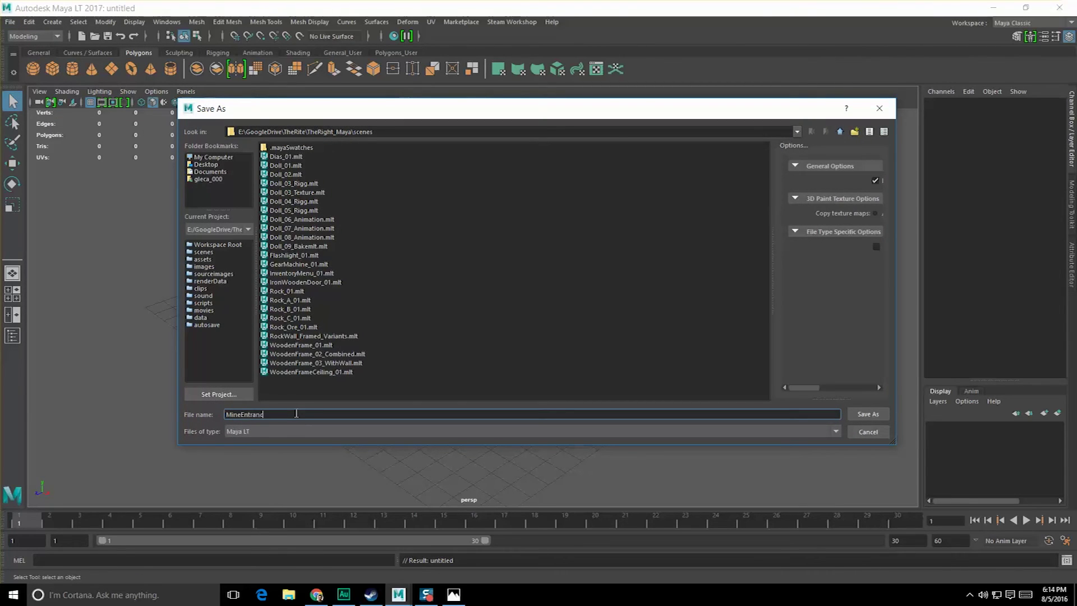
key("Return")
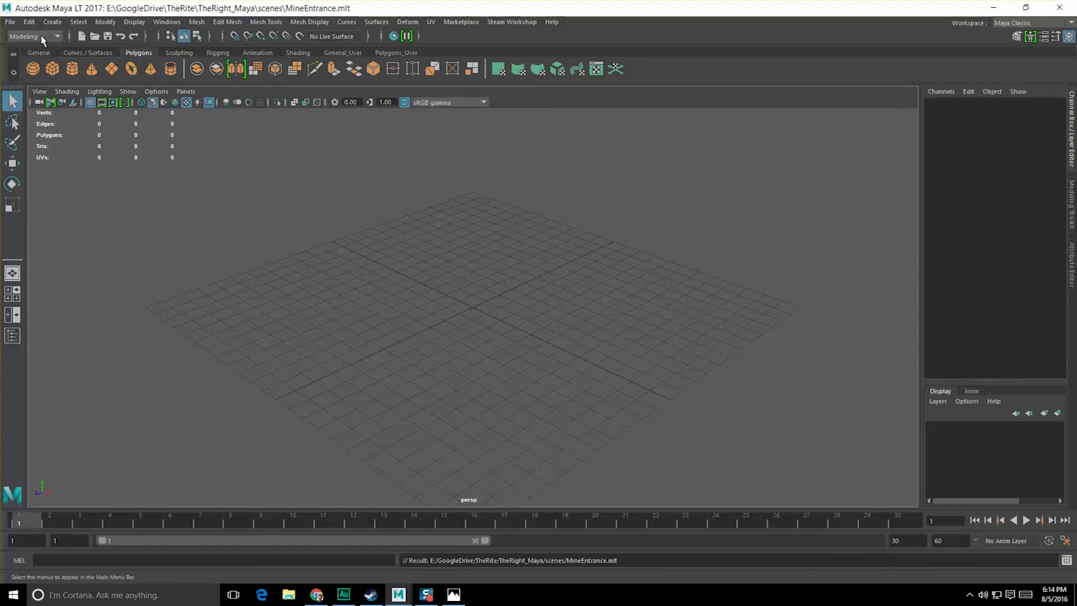
- Save the scene under the new name MineEntrance_01.mlt
left_click(10, 22)
left_click(50, 79)
left_click(279, 416)
type("_0.mlt")
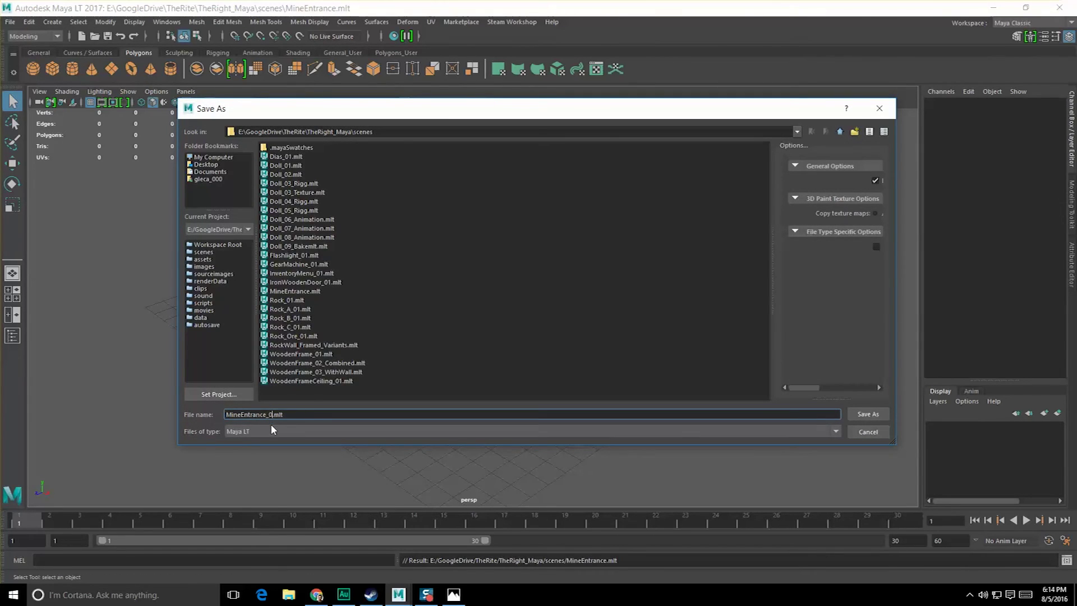
type("1")
key("Return")
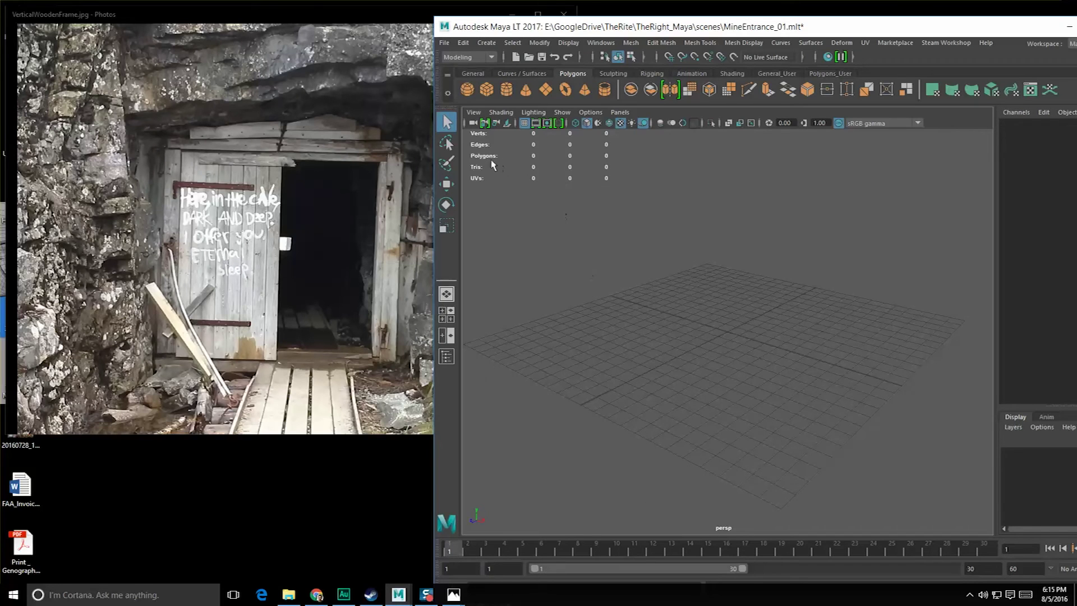
- Create a polygon cube, stretch it along the X axis into a long horizontal beam, and raise it above the grid
left_click(87, 27)
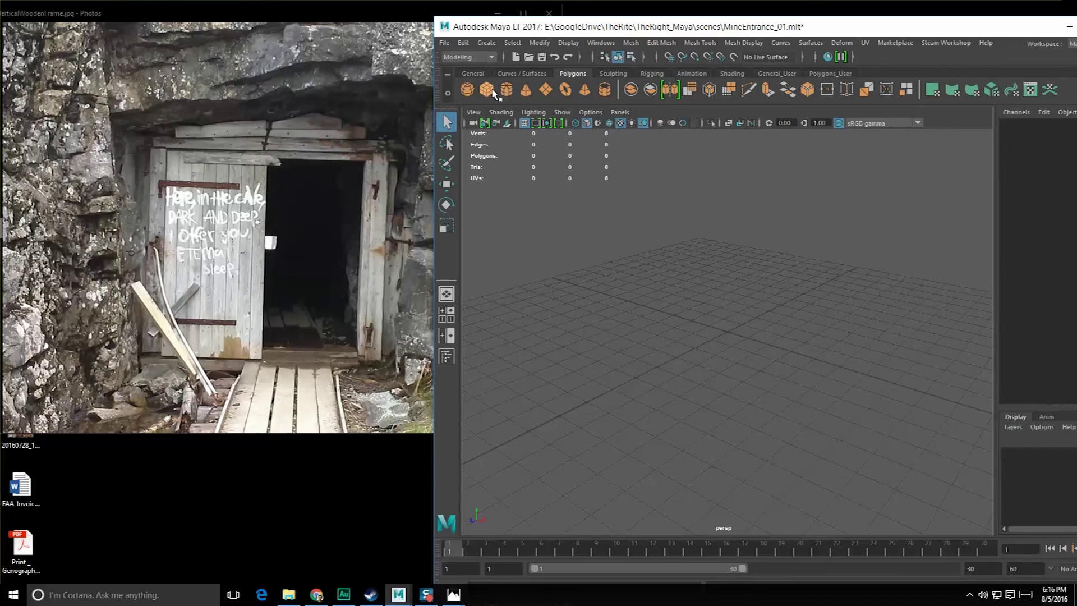
left_click(486, 90)
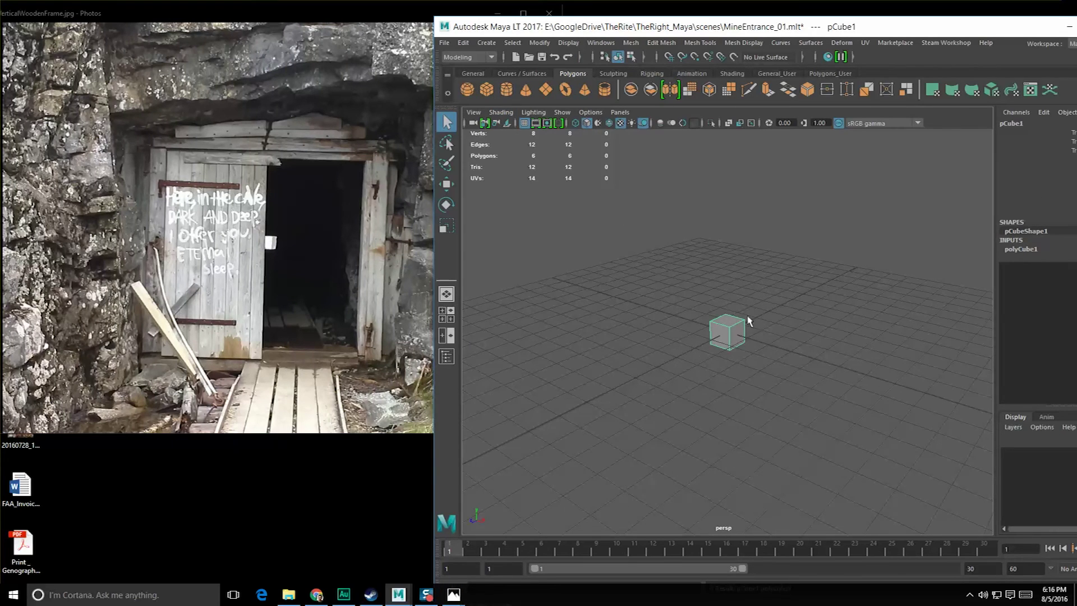
key("f")
scroll(620, 315, "down", 5)
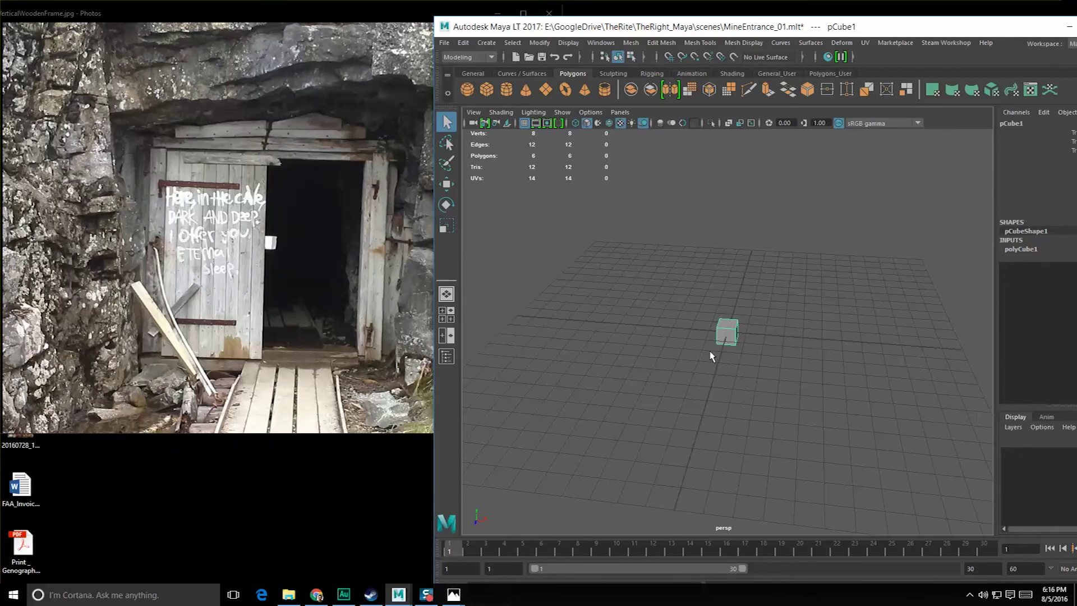
key("r")
left_click_drag(778, 335, 828, 338)
key("w")
left_click_drag(728, 281, 728, 153)
- Duplicate the beam into two slightly smaller copies stacked above the original
key("ctrl+d")
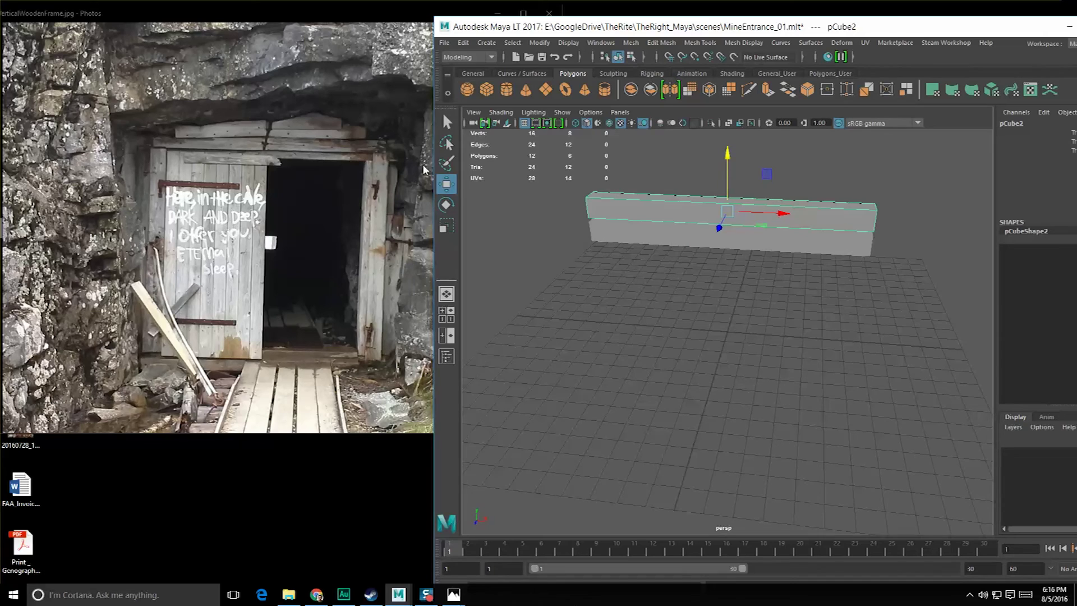
key("r")
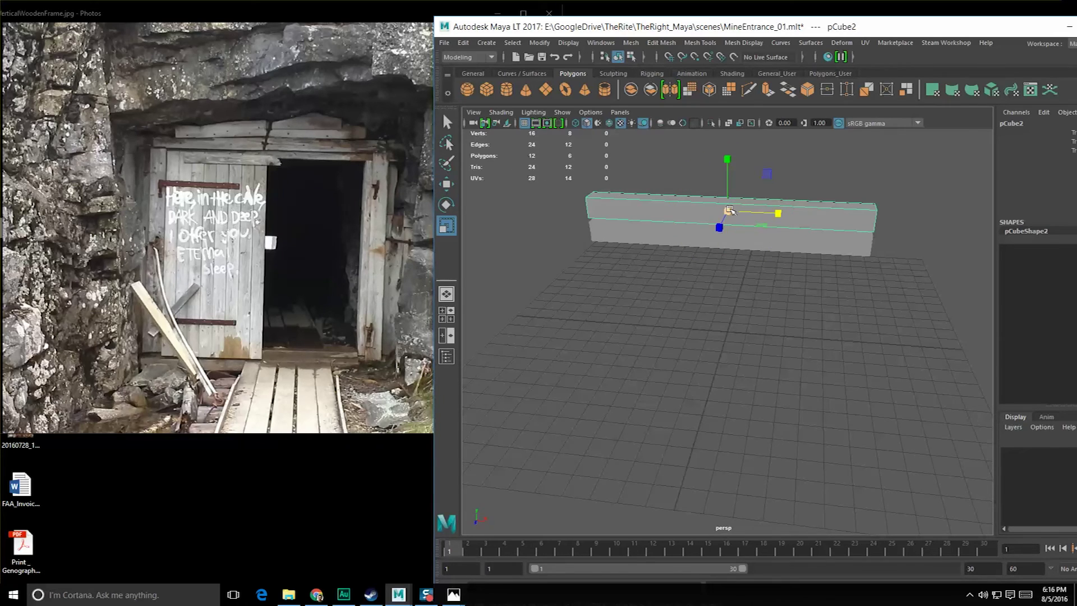
left_click_drag(783, 213, 677, 268)
key("w")
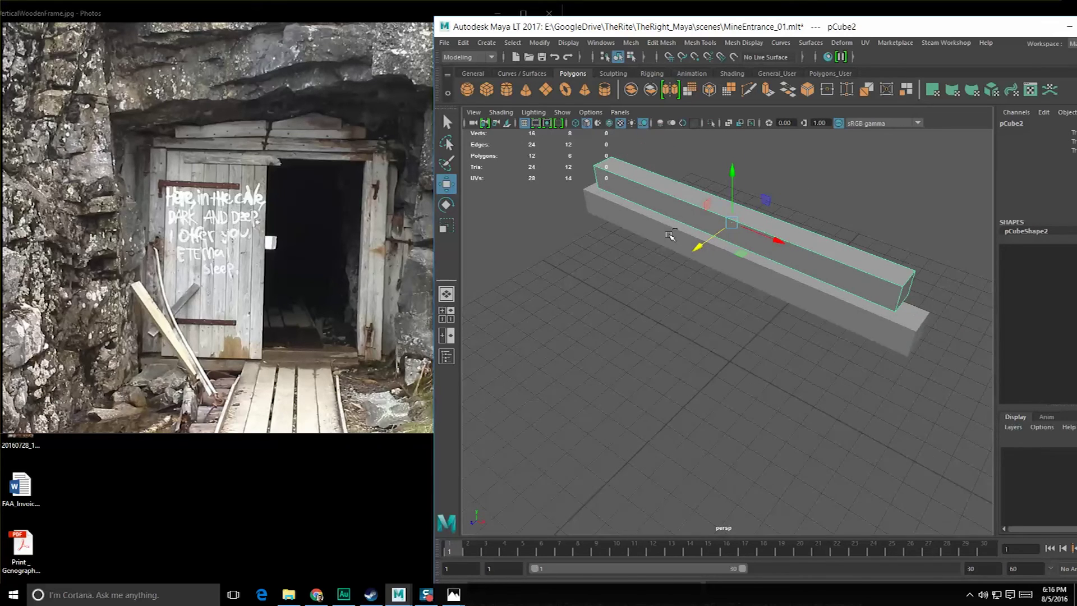
left_click_drag(732, 177, 731, 151)
mouse_move(708, 224)
left_mouse_down("alt")
mouse_move(685, 210)
mouse_move(714, 227)
mouse_move(694, 234)
left_mouse_up("alt")
- Lower the middle beam so it rests on top of the bottom beam
left_click(703, 208)
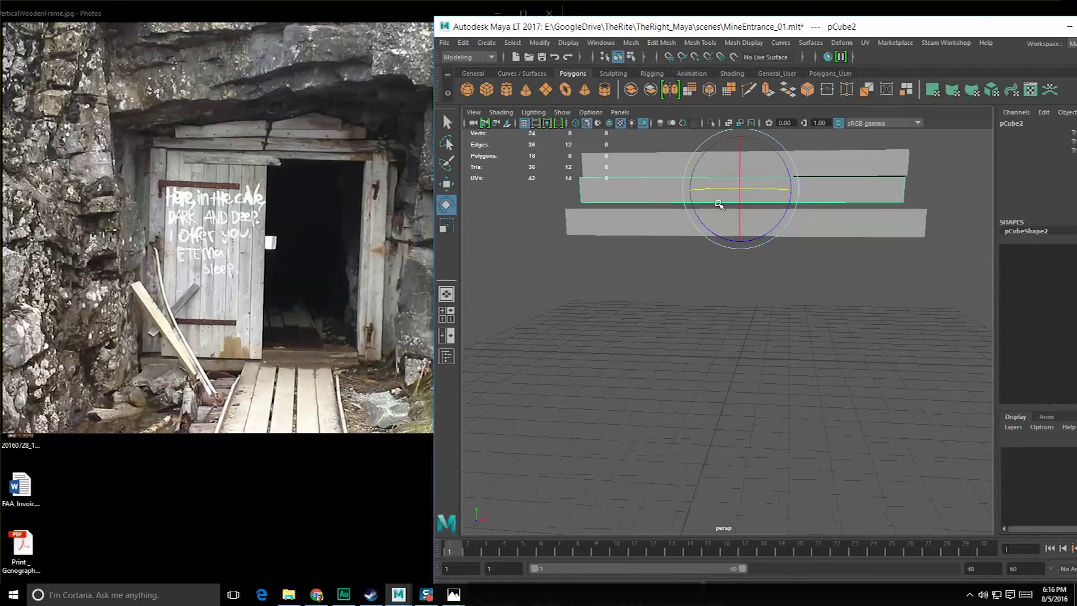
key("w")
left_click_drag(742, 131, 742, 138)
scroll(715, 200, "up", 3)
left_click_drag(714, 202, 698, 251, "alt")
- Move the top beam's pivot to its lower edge and snap the beam down onto the middle beam
left_click(543, 237)
left_click(617, 181)
left_click_drag(617, 181, 646, 208, "alt")
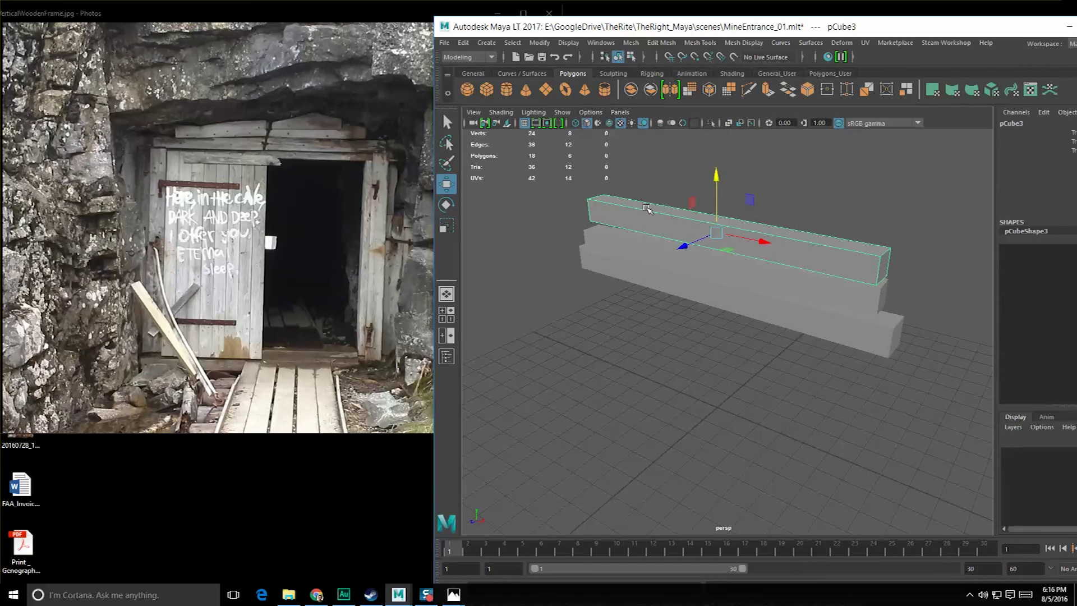
key("e")
key("w")
left_click_drag(705, 251, 691, 237, "alt")
scroll(690, 237, "up", 2)
scroll(695, 239, "down", 2)
key("d")
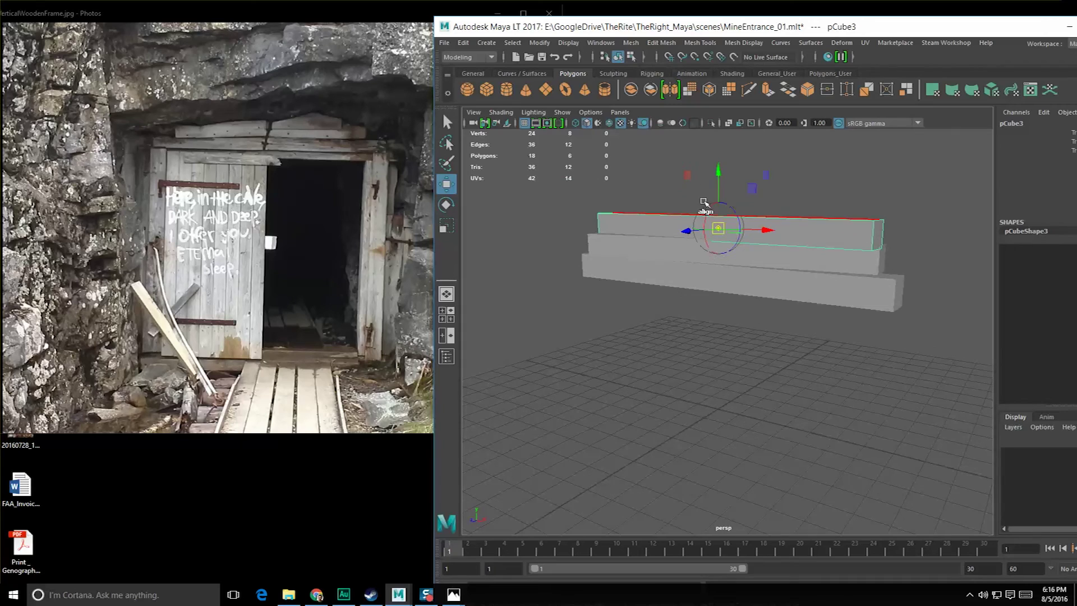
middle_click(873, 257)
left_click(719, 193)
key("v")
middle_click_drag(583, 235, 578, 229)
key("q")
left_click(601, 294)
left_click_drag(603, 296, 663, 292, "alt")
scroll(665, 297, "down", 3)
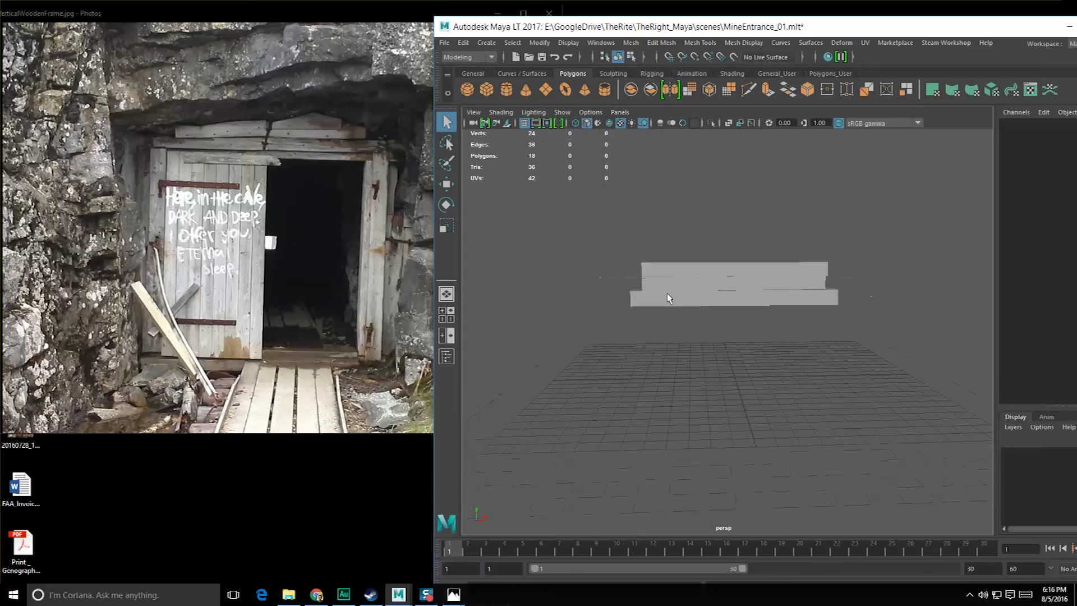
scroll(667, 294, "up", 2)
left_click(752, 260)
left_click(682, 296)
left_click_drag(678, 305, 657, 370, "alt")
key("ctrl+d")
key("w")
key("e")
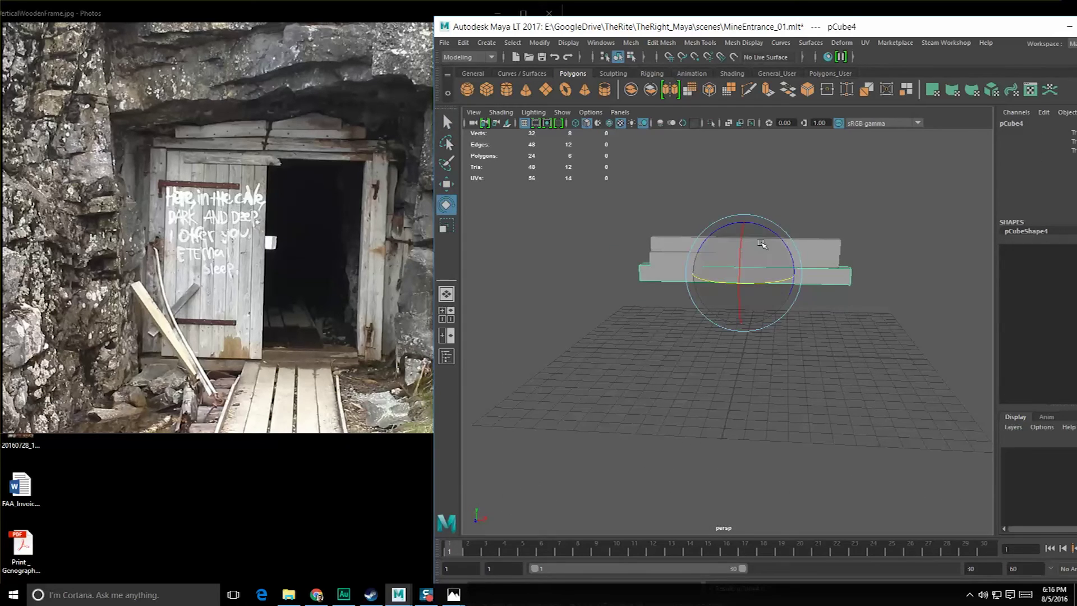
left_click_drag(766, 231, 781, 310)
key("w")
key("e")
key("ctrl+z")
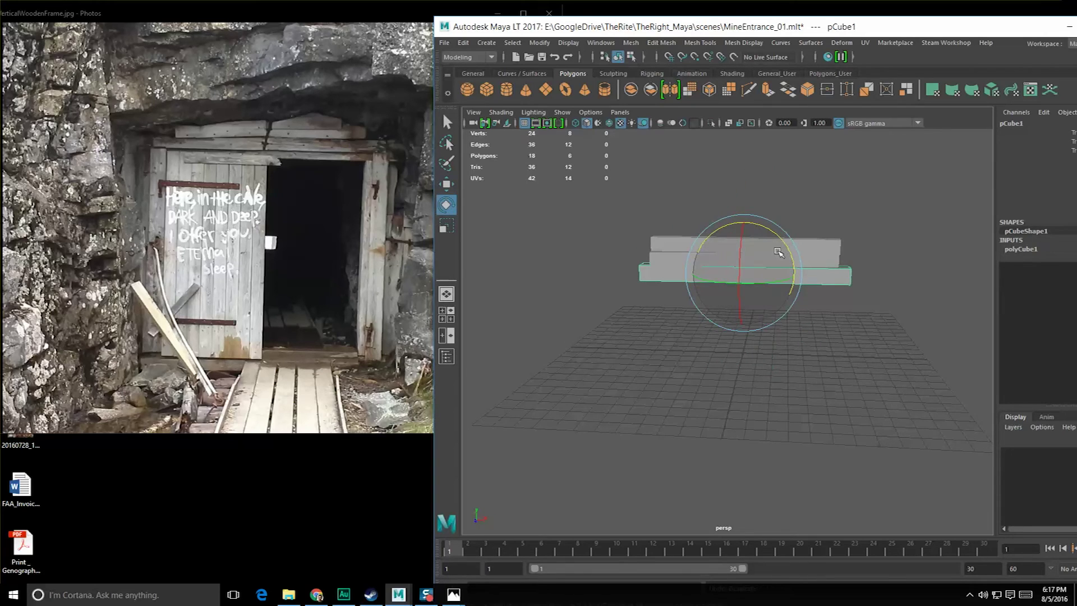
- Duplicate the bottom beam, rotate the copy about -97 degrees around Z, and lower it to about Translate Y 3.3
key("w")
left_click_drag(742, 229, 774, 340)
key("e")
- Minimize the reference photo and maximize the Maya LT window
left_click(1017, 131)
left_click(1017, 123)
left_click_drag(990, 25, 880, 30)
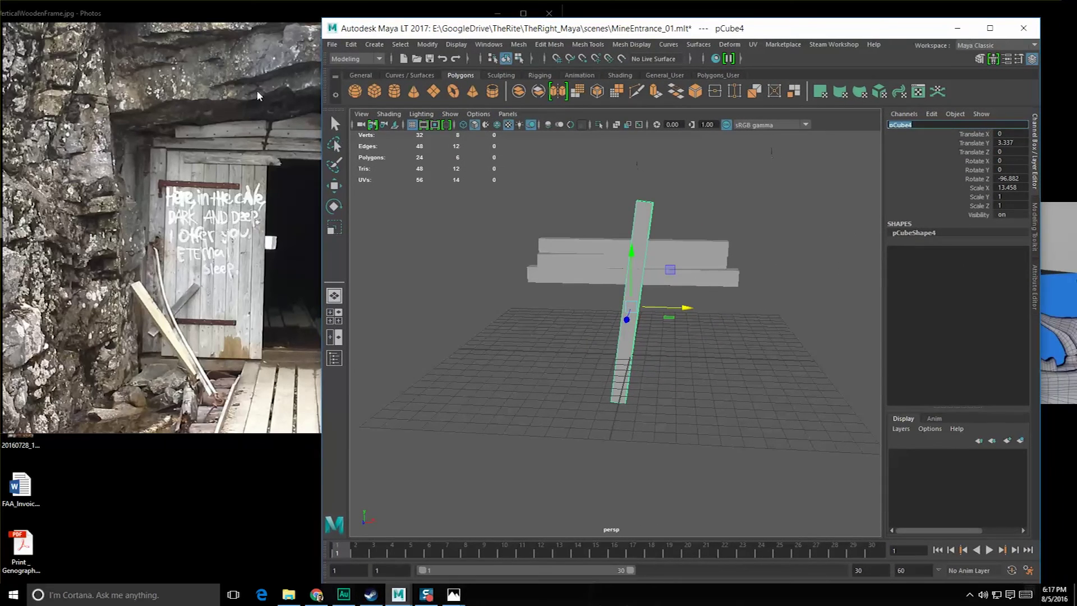
left_click(207, 64)
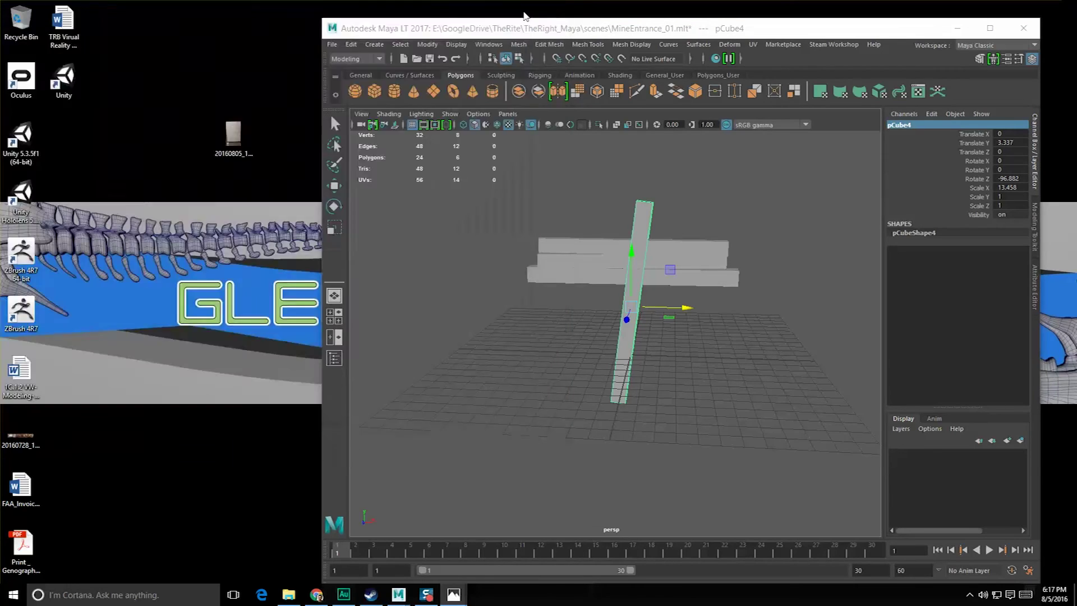
left_click(552, 14)
left_click(961, 24)
scroll(657, 260, "down", 4)
- Set the upright post's Rotate Z to -90 and place the post at the left end of the beams
double_click(1046, 156)
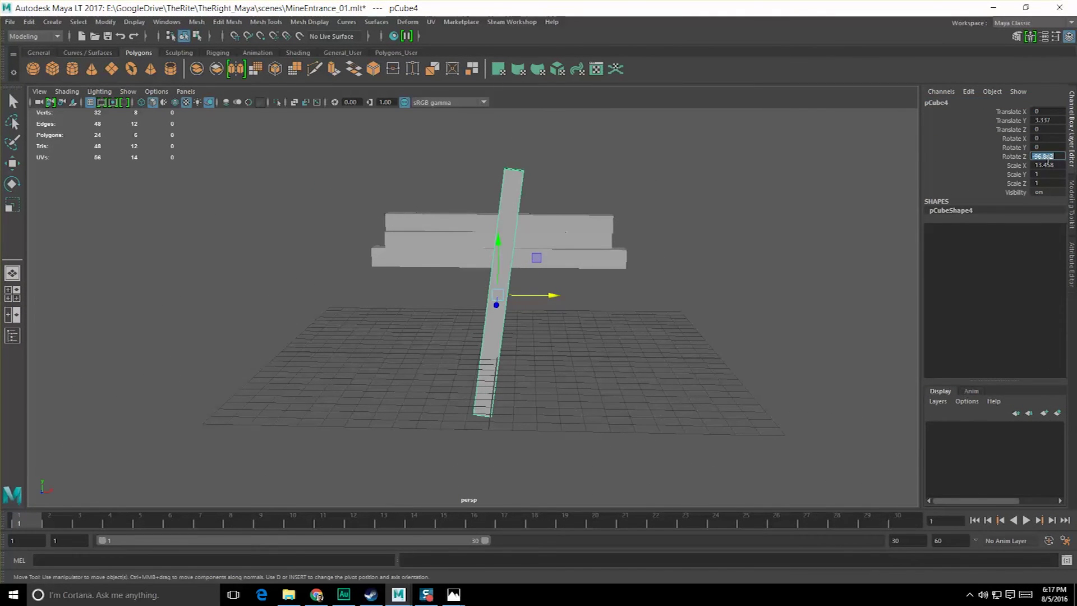
type("-90")
key("Return")
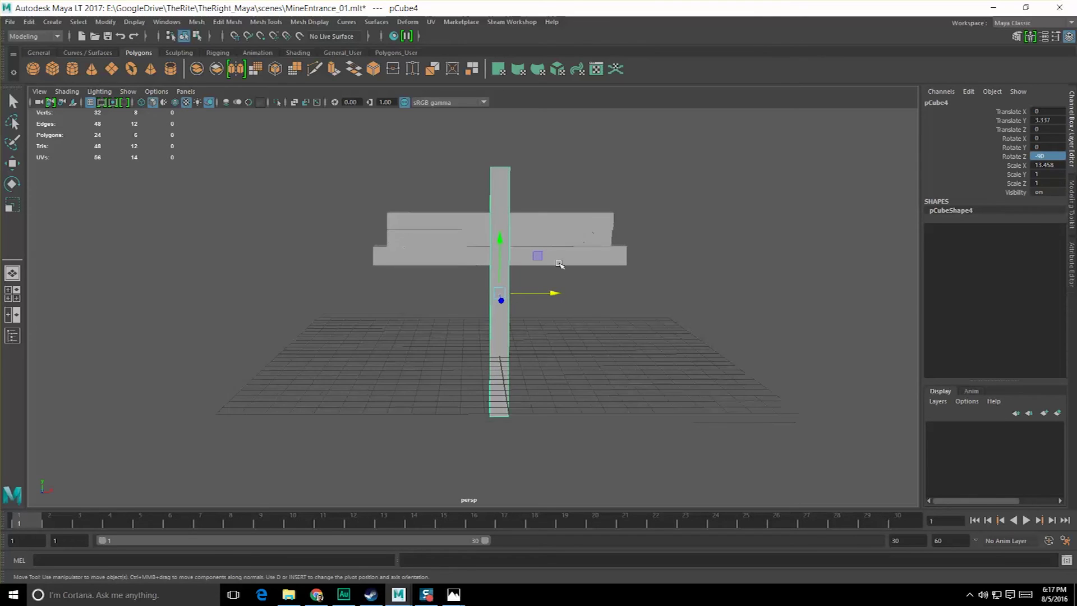
left_click_drag(500, 241, 500, 258)
left_click_drag(550, 311, 417, 311)
left_click_drag(430, 330, 377, 314, "alt")
left_click_drag(365, 251, 367, 298)
- Duplicate the left post and place the copy under the right end of the bottom beam
left_click_drag(420, 333, 691, 353)
mouse_move(673, 301)
middle_mouse_down()
mouse_move(654, 365)
mouse_move(673, 314)
middle_mouse_up()
scroll(671, 330, "down", 1)
left_click_drag(671, 329, 645, 346, "alt")
key("q")
scroll(416, 260, "down", 1)
left_click_drag(416, 260, 456, 301, "alt")
- Adjust the left post's top vertices to meet the level of the top beam's underside
left_click(399, 234)
middle_click_drag(399, 236, 486, 384, "alt")
left_click_drag(486, 384, 486, 328, "alt")
left_click(483, 366)
right_click_drag(486, 326, 432, 284)
left_click_drag(432, 284, 436, 302, "alt")
left_click_drag(430, 267, 526, 346)
key("w")
left_click_drag(488, 257, 491, 268)
- Extend the top beam's left-end vertices over to the outer edge of the left post
left_click_drag(520, 362, 545, 313, "alt")
left_click(545, 313)
right_click_drag(541, 294, 496, 289)
left_click_drag(457, 264, 535, 360)
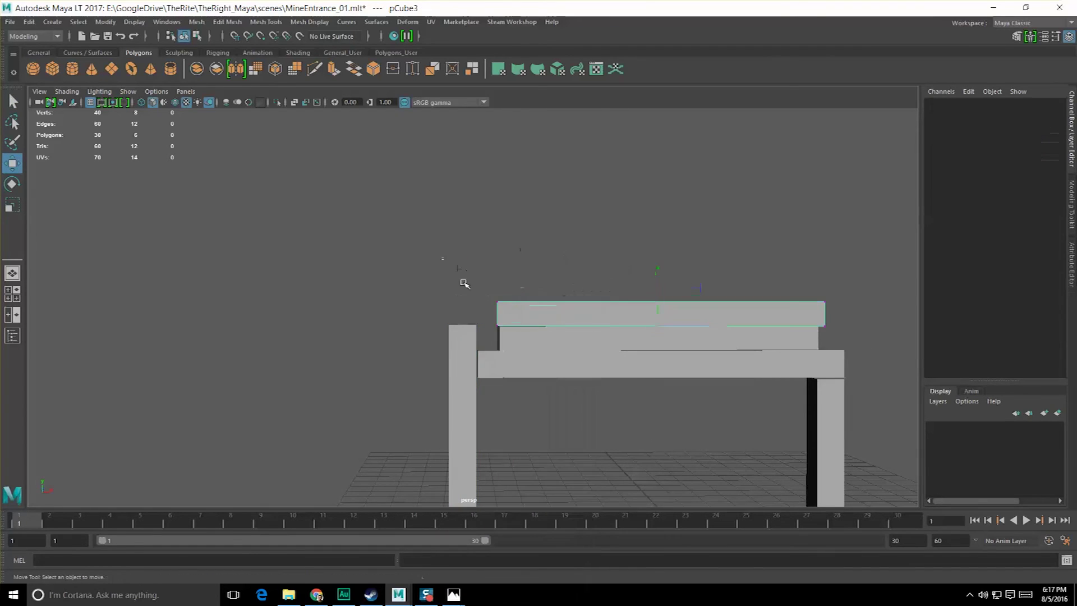
left_click_drag(544, 315, 533, 315)
left_click_drag(458, 332, 453, 333)
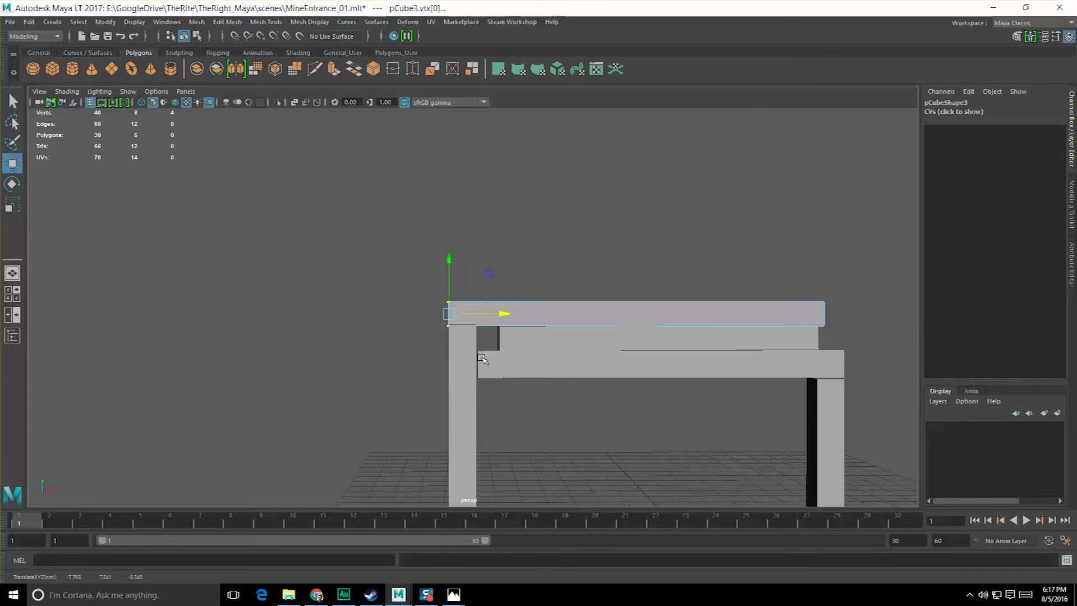
left_click_drag(501, 375, 531, 409, "alt")
scroll(388, 390, "up", 2)
middle_click_drag(387, 389, 398, 372)
scroll(457, 411, "down", 2)
key("q")
left_click_drag(457, 414, 517, 343, "alt")
scroll(553, 378, "down", 3)
key("F8")
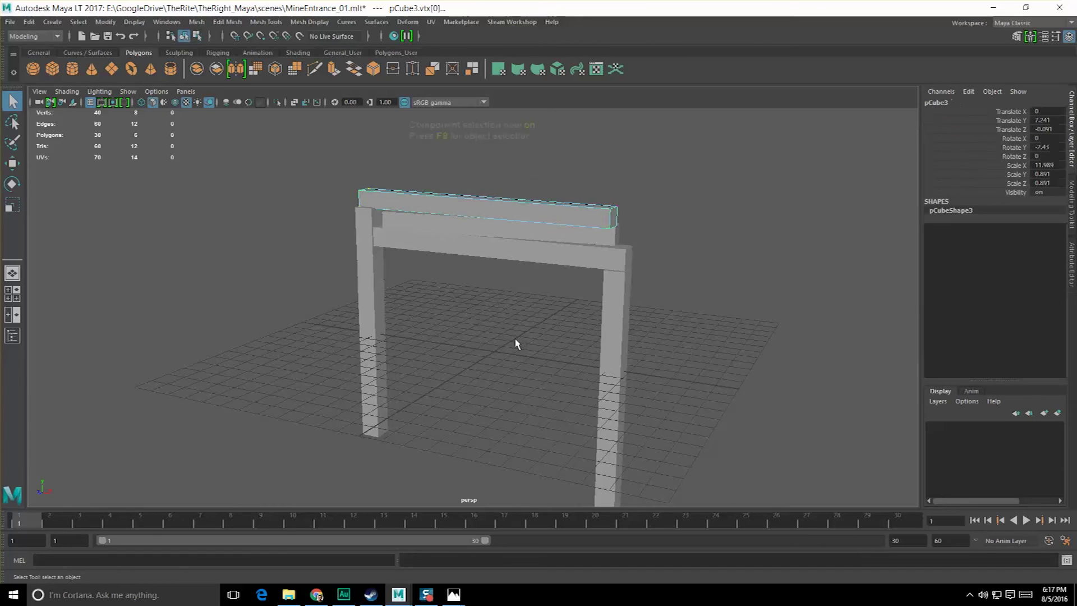
- Snap the right post's bottom vertices to the same height as the bottom of the left post
left_click(597, 339)
left_click_drag(596, 339, 592, 302, "alt")
right_click_drag(624, 277, 585, 276)
left_click_drag(521, 283, 682, 456)
key("w")
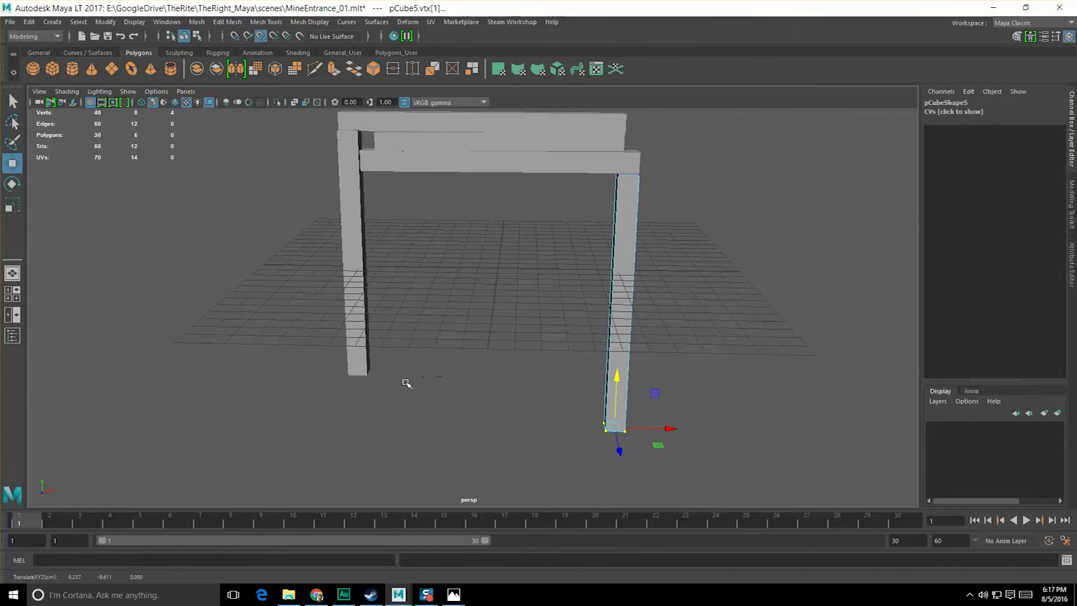
left_click_drag(421, 377, 375, 377)
scroll(420, 373, "down", 3)
middle_click_drag(462, 366, 464, 391, "alt")
left_click_drag(464, 391, 468, 376, "alt")
key("q")
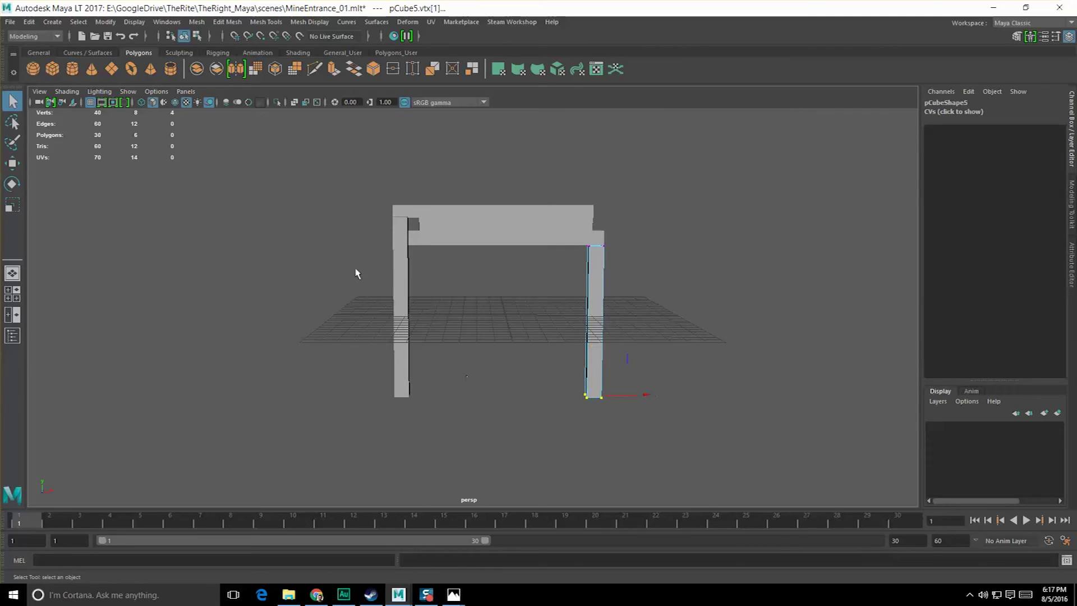
- Select all the beams and posts as objects and raise the whole frame above the grid
key("F8")
left_click_drag(289, 178, 715, 429)
key("F8")
left_click_drag(300, 167, 714, 409)
key("w")
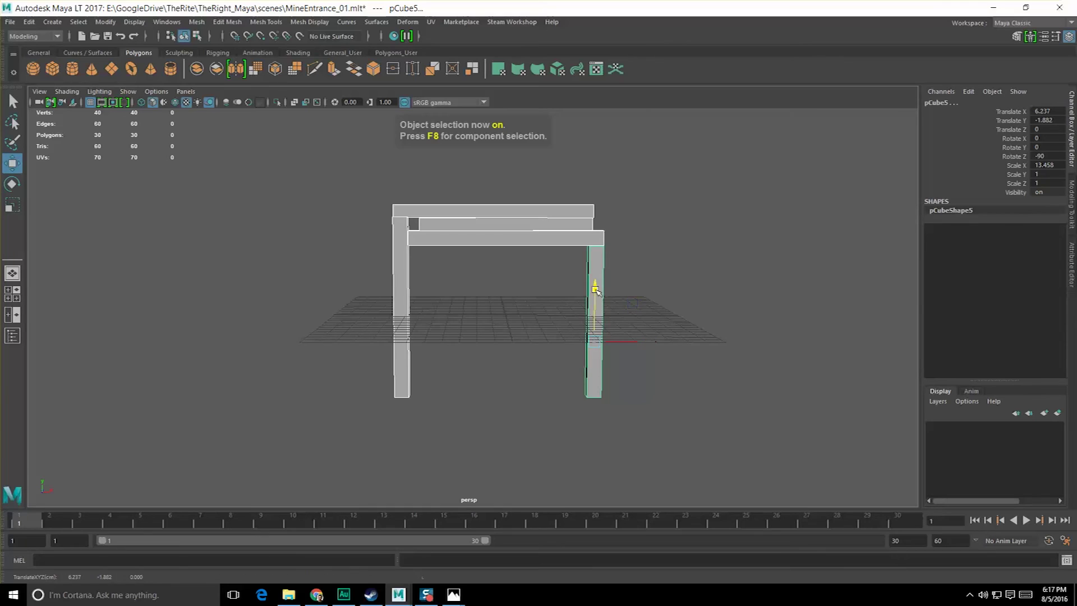
left_click_drag(594, 289, 597, 188)
scroll(587, 185, "down", 2)
key("d")
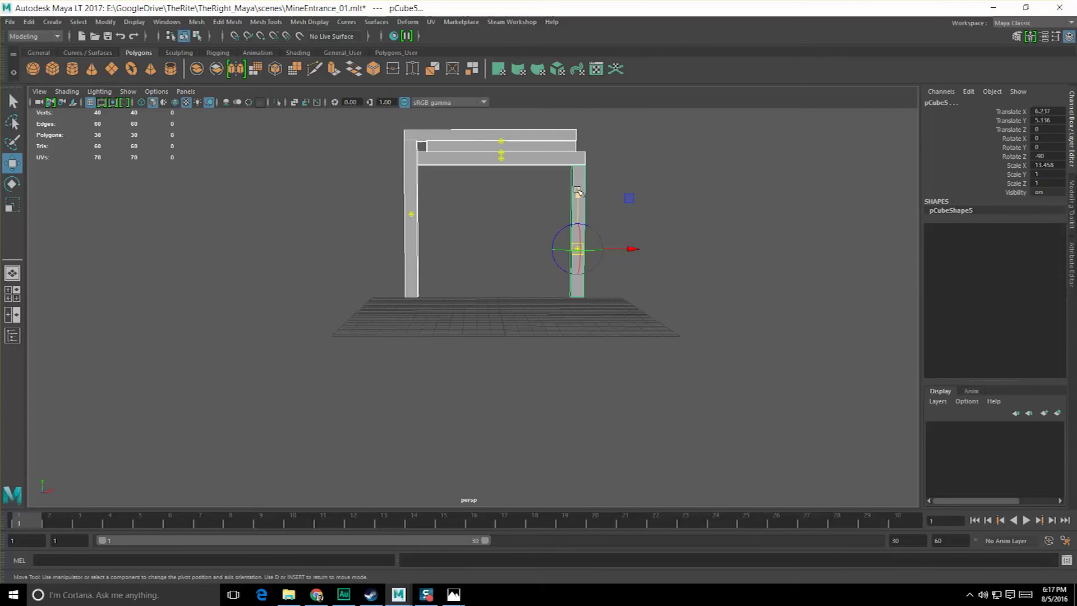
left_click(594, 298)
key("d")
key("x")
middle_click_drag(527, 313, 529, 292)
key("ctrl+z")
- Group all the frame pieces and snap the group's pivot height to the base of the posts
left_click_drag(531, 291, 559, 350, "alt")
key("ctrl+g")
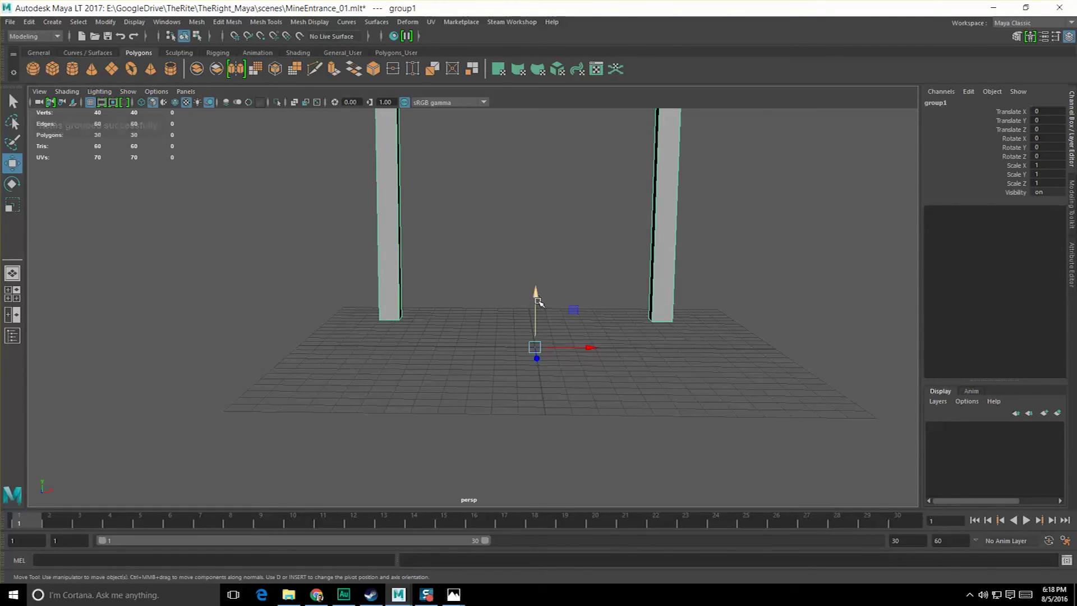
key("d")
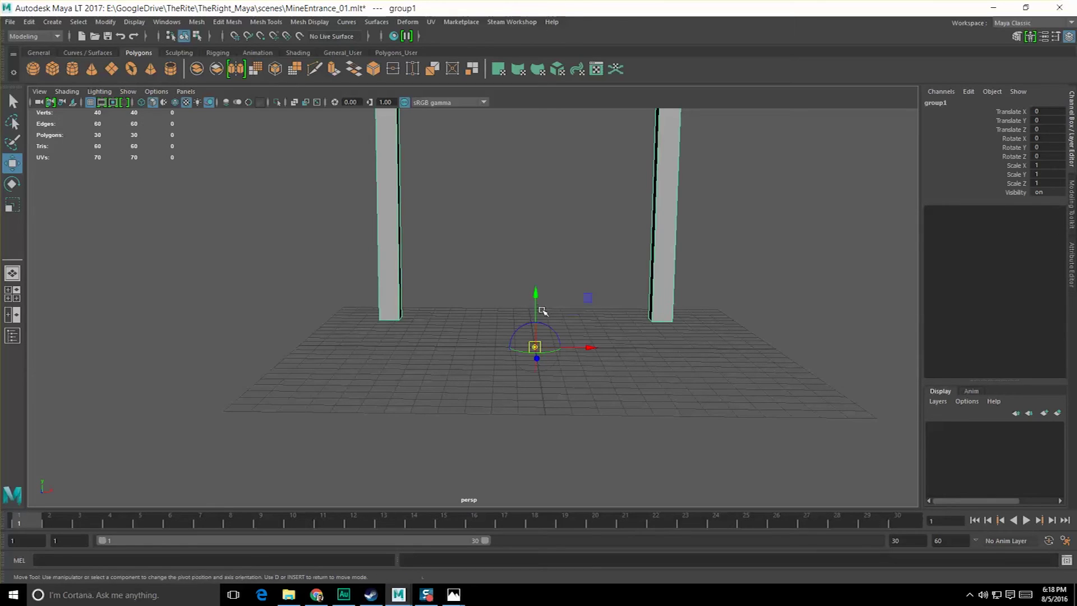
left_click(542, 298)
middle_click_drag(656, 321, 656, 320)
- Snap the frame group vertically down onto the grid
left_click(537, 266)
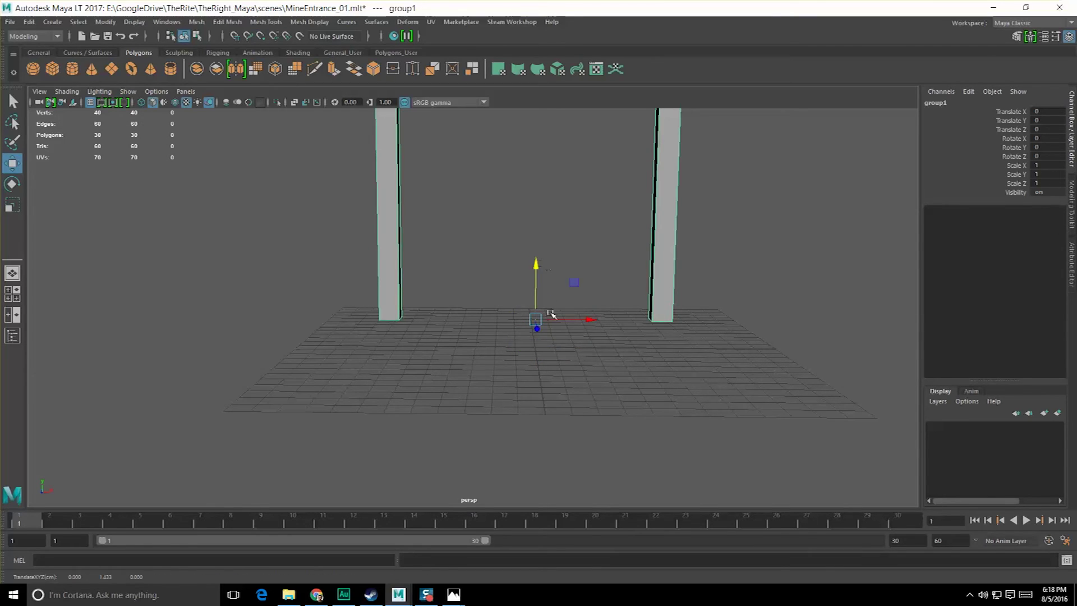
middle_click(557, 348)
scroll(560, 349, "down", 5)
left_click_drag(560, 348, 533, 397, "alt")
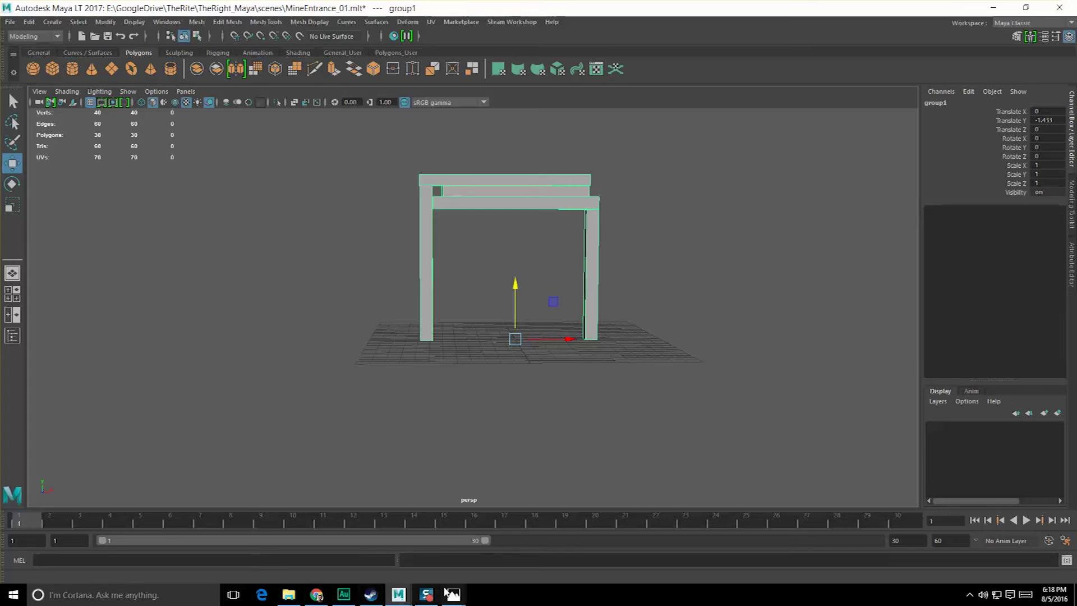
- Check the mine door reference photo for the proportions of the wooden frame, and return to the scene
mouse_move(453, 594)
left_click(476, 555)
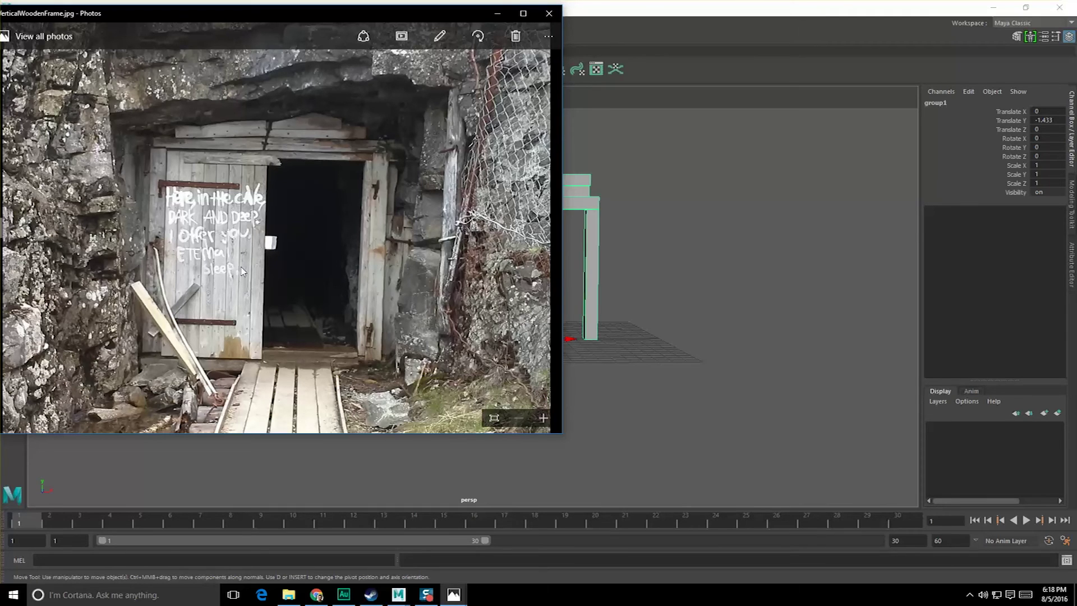
left_click(502, 14)
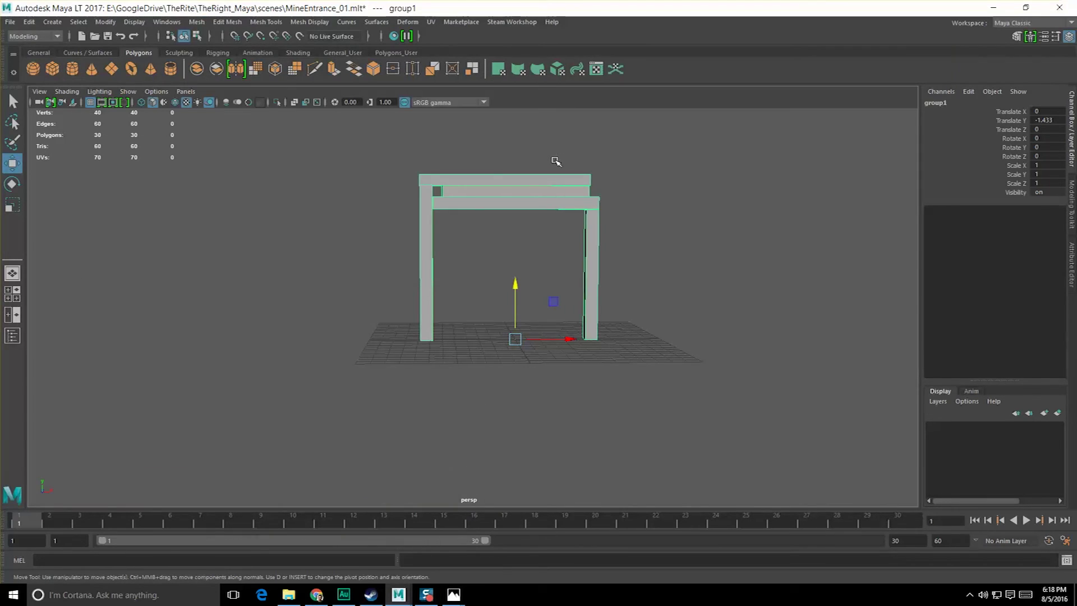
- Raise the frame group slightly above the grid
scroll(599, 282, "up", 2)
left_click_drag(522, 292, 522, 271)
left_click_drag(546, 297, 579, 279, "alt")
- Select the bottom vertices of both posts and snap them down to the grid to lengthen the posts
right_click(598, 262)
right_click_drag(588, 264, 543, 263)
left_click_drag(329, 275, 735, 418)
left_click_drag(735, 418, 765, 445, "alt")
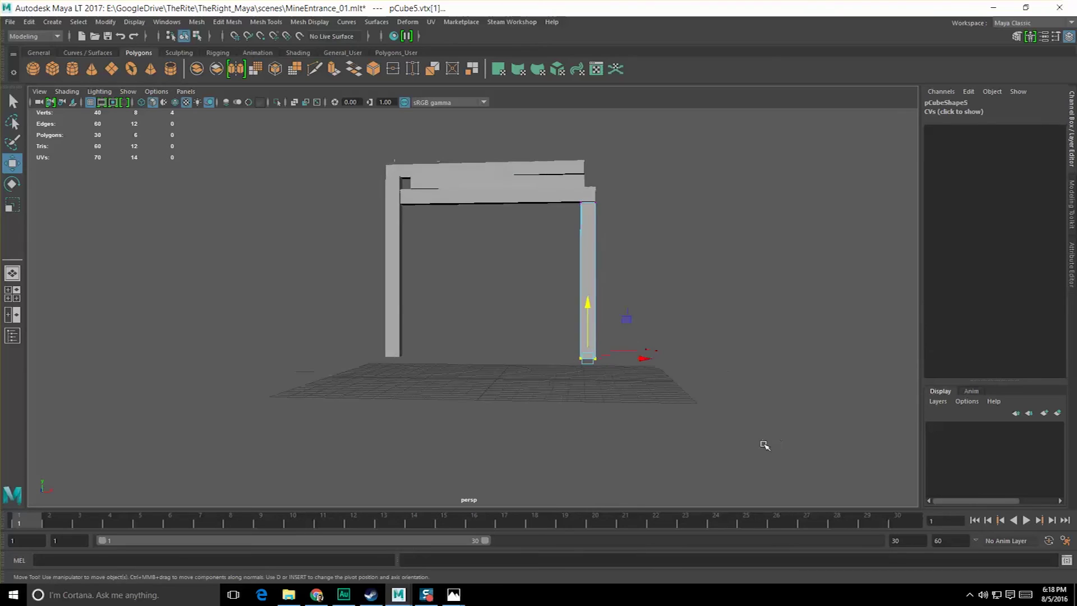
scroll(765, 444, "up", 2)
left_click(373, 329)
right_click_drag(377, 300, 355, 284)
right_click_drag(608, 265, 562, 250)
left_click_drag(494, 318, 514, 382)
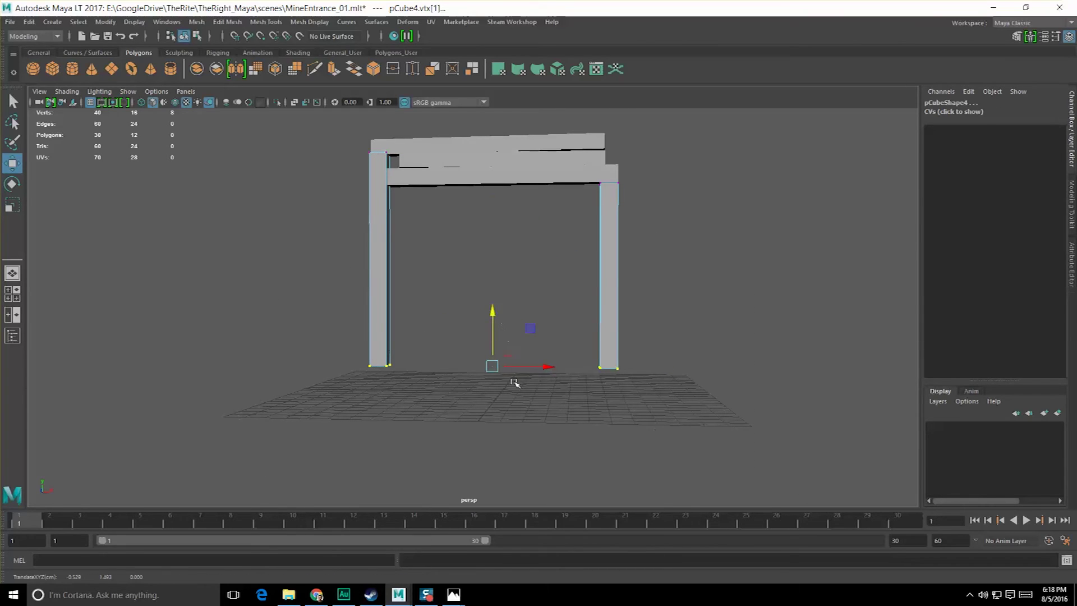
key("x")
middle_click_drag(522, 392, 514, 385)
left_click_drag(514, 385, 512, 398, "alt")
scroll(513, 396, "down", 3)
key("F8")
key("F8")
left_click(507, 333)
scroll(521, 316, "up", 4)
key("q")
- Extend the middle beam's left-end vertices to meet the inner side of the left post
left_click_drag(543, 355, 493, 353, "alt")
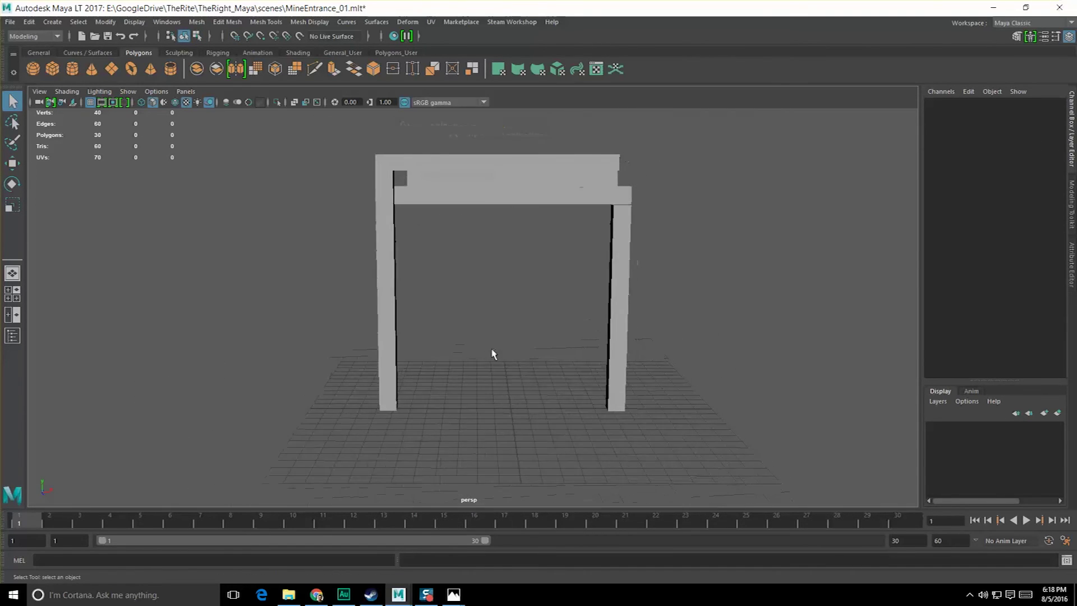
right_click_drag(493, 353, 526, 376, "alt")
middle_click_drag(526, 375, 522, 426, "alt")
left_click_drag(522, 426, 484, 418, "alt")
left_click(414, 234)
left_click_drag(385, 264, 471, 314, "alt")
right_click_drag(465, 238, 427, 240)
left_click_drag(405, 201, 449, 275)
left_click_drag(471, 303, 467, 310, "alt")
key("w")
left_click_drag(481, 243, 459, 243)
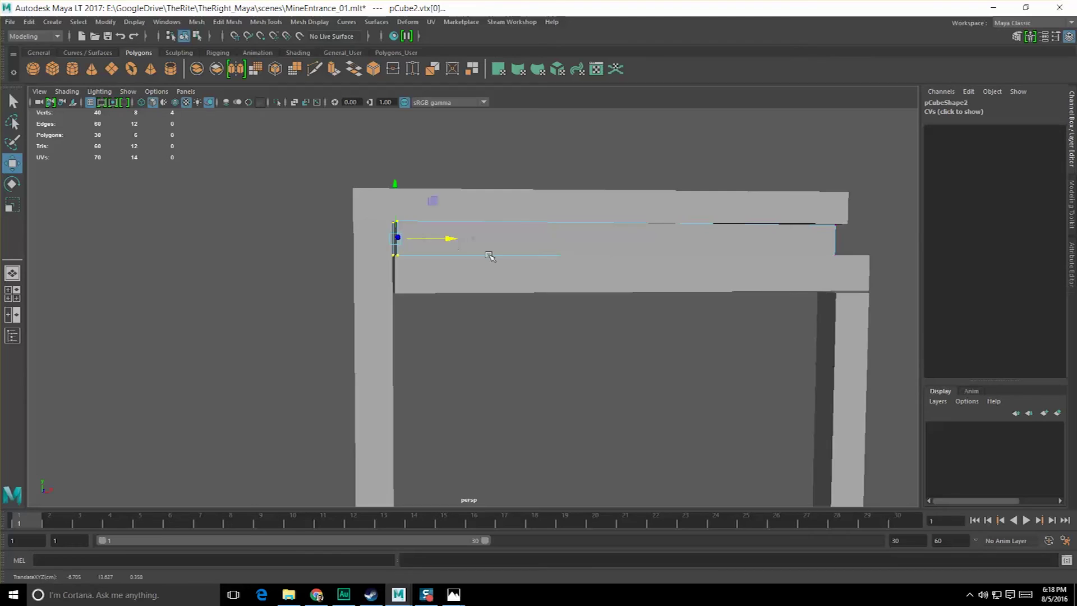
- Extend the middle beam's right-end vertices outward to line up with the end of the lower beam
middle_click_drag(724, 321, 588, 361, "alt")
left_click_drag(588, 361, 564, 358, "alt")
left_click_drag(713, 336, 611, 308)
left_click_drag(637, 210, 749, 353)
left_click_drag(749, 353, 729, 261, "alt")
left_click(642, 233)
left_click_drag(639, 231, 629, 245, "alt")
right_click_drag(618, 250, 567, 250)
left_click_drag(564, 187, 770, 337)
mouse_move(726, 247)
left_mouse_down()
mouse_move(749, 245)
mouse_move(711, 247)
mouse_move(737, 248)
left_mouse_up()
scroll(680, 333, "down", 2)
key("F8")
key("F8")
- Duplicate the left post and place the copy directly against its outer side
left_click(519, 424)
scroll(519, 423, "down", 5)
middle_click_drag(520, 423, 572, 373, "alt")
left_click(413, 330)
left_click_drag(510, 390, 440, 402, "alt")
- Duplicate the right post and place the copy against its outer side at Translate X 7.295
left_click(665, 358)
left_click(638, 352)
left_click_drag(662, 359, 680, 366, "alt")
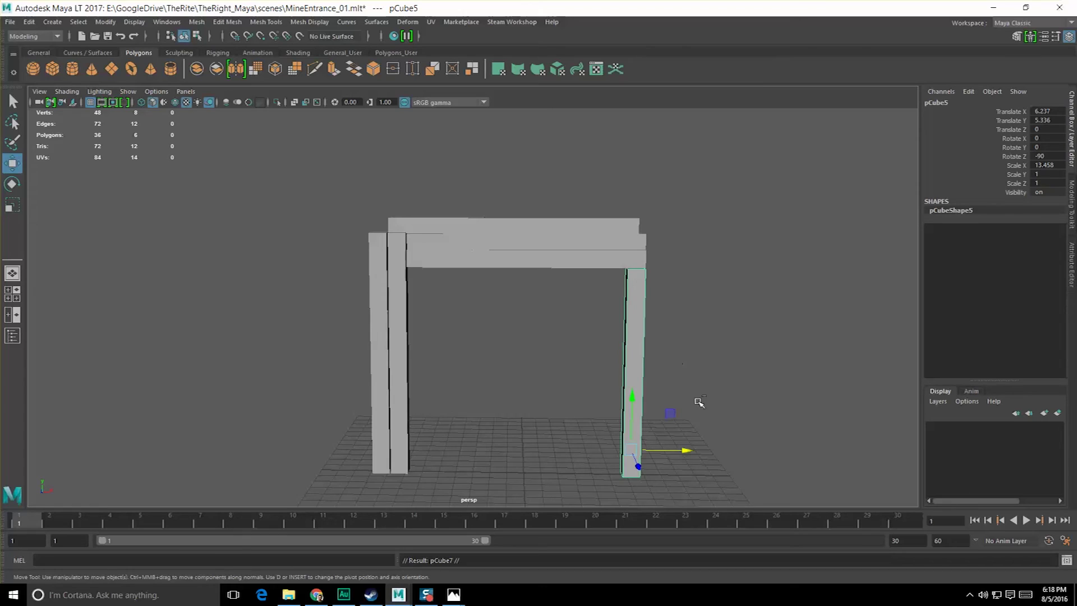
left_click_drag(685, 452, 706, 452)
scroll(690, 452, "up", 4)
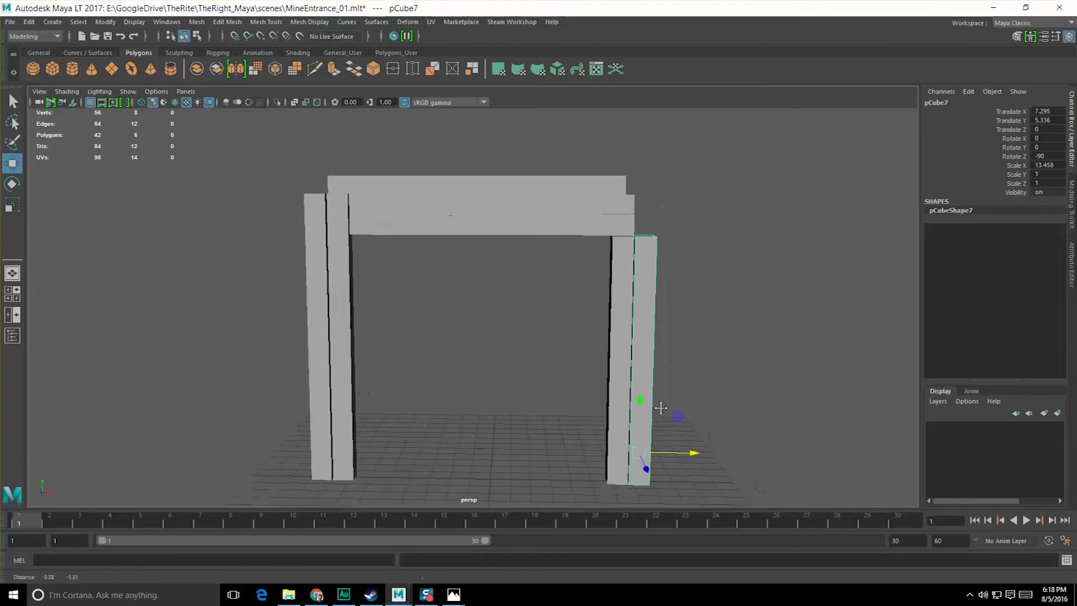
- Select the outer right post's top vertices and raise them to nearly the height of the top beam
right_click_drag(624, 267, 588, 266)
left_click_drag(661, 251, 587, 211)
left_click(658, 273)
left_click(644, 264)
right_click_drag(644, 256, 603, 254)
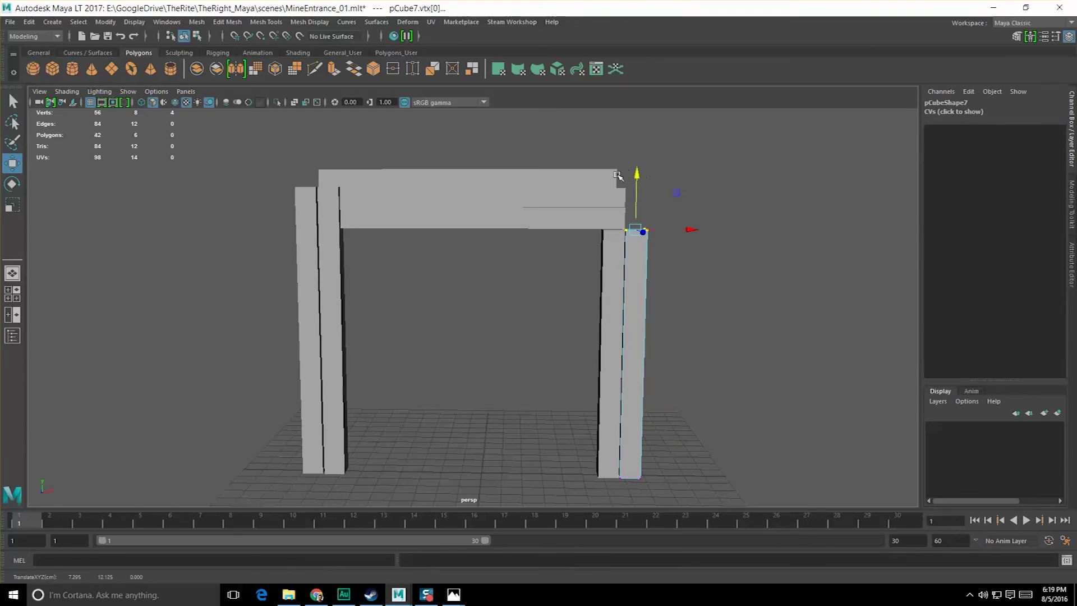
left_click(626, 173)
left_click(645, 242)
right_click_drag(640, 250, 606, 250)
left_click_drag(578, 190, 695, 272)
left_click_drag(638, 170, 640, 121)
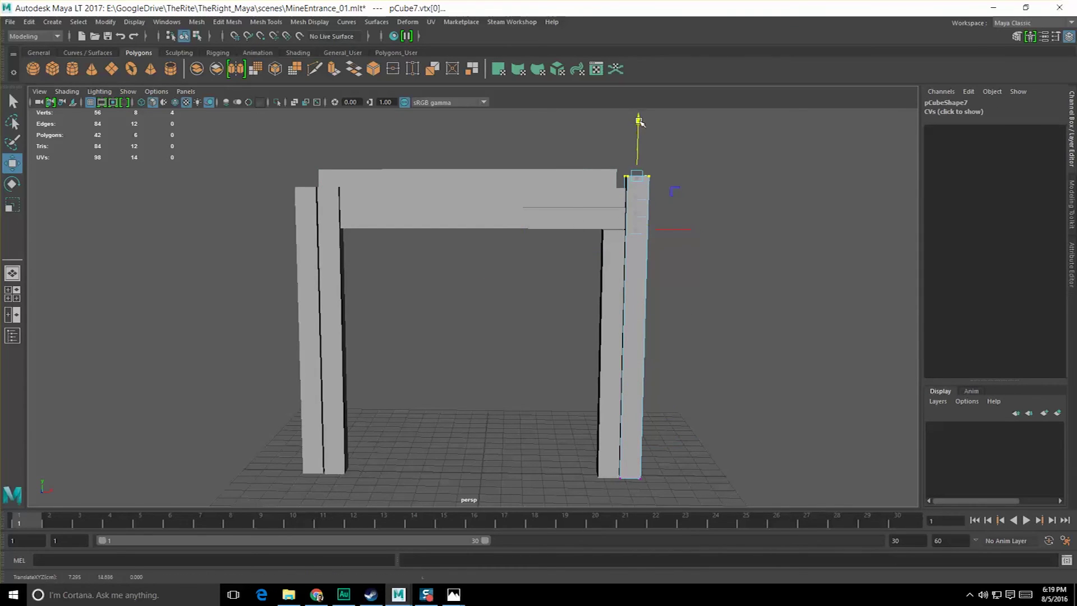
key("q")
left_click(671, 213)
- Select the outer left post's top vertices and lower them slightly below the top of the inner post
left_click_drag(478, 303, 501, 294, "alt")
left_click(367, 225)
right_click_drag(369, 217, 332, 217)
left_click_drag(308, 149, 450, 233)
key("w")
left_click_drag(363, 116, 442, 250)
key("F8")
left_click_drag(551, 329, 519, 340, "alt")
key("q")
left_click(594, 327)
left_click_drag(594, 330, 526, 374, "alt")
key("e")
scroll(545, 449, "down", 1)
key("ctrl+z")
left_click(490, 337)
left_click(494, 264)
left_click(731, 437)
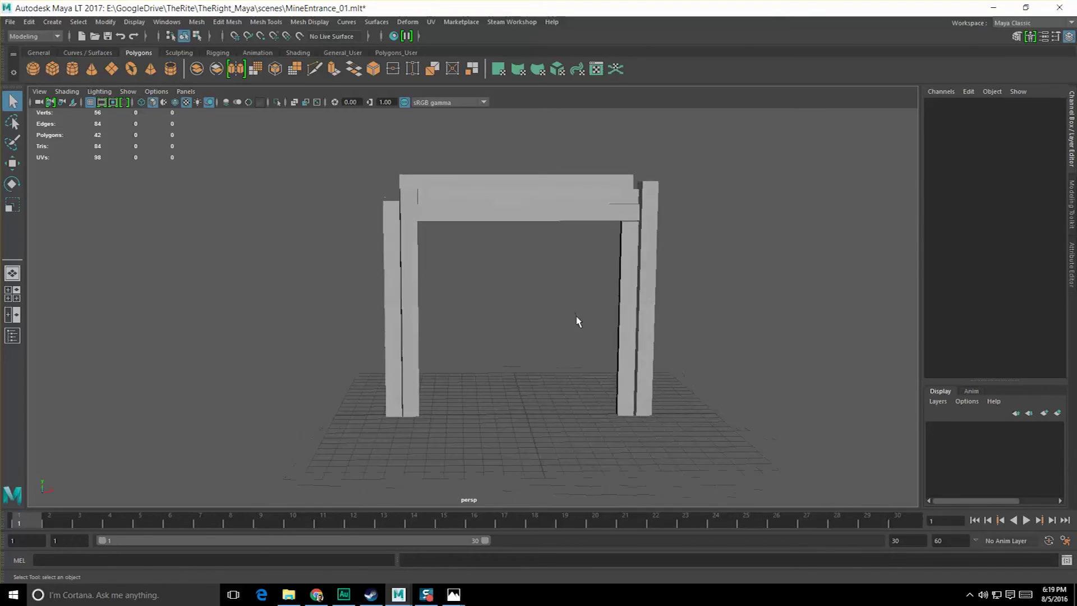
- Try to bevel all the edges of the top beam
scroll(578, 314, "up", 5)
middle_click_drag(580, 305, 581, 314, "alt")
left_click_drag(581, 314, 493, 289, "alt")
left_click(520, 250)
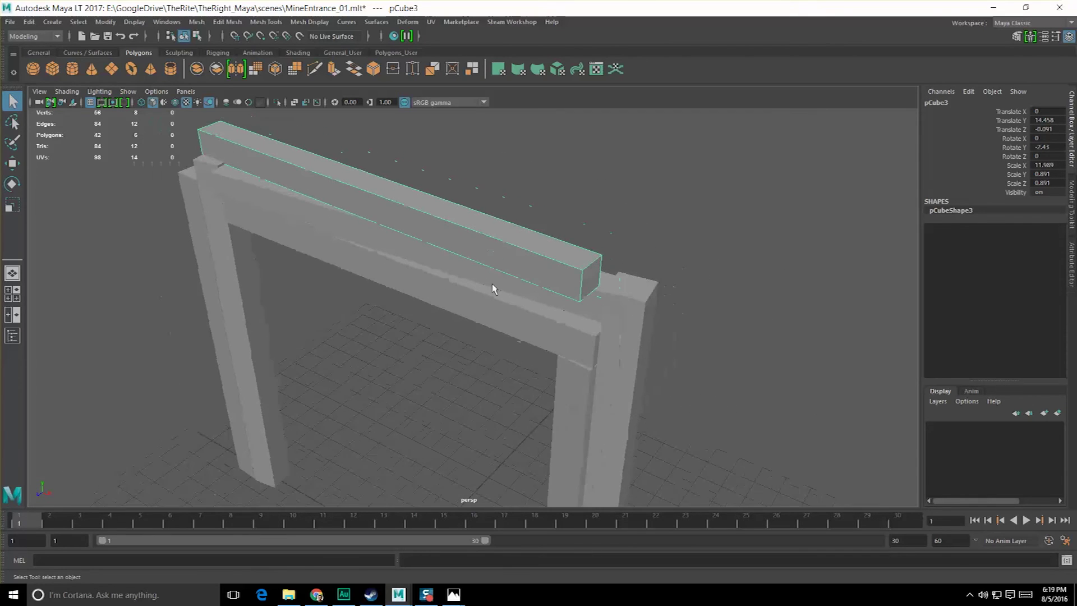
right_click_drag(451, 235, 449, 205)
scroll(433, 247, "down", 5)
left_click_drag(235, 210, 703, 364, "alt")
left_click_drag(703, 362, 631, 361, "alt")
scroll(606, 347, "up", 3)
right_click_drag(501, 282, 506, 266, "shift")
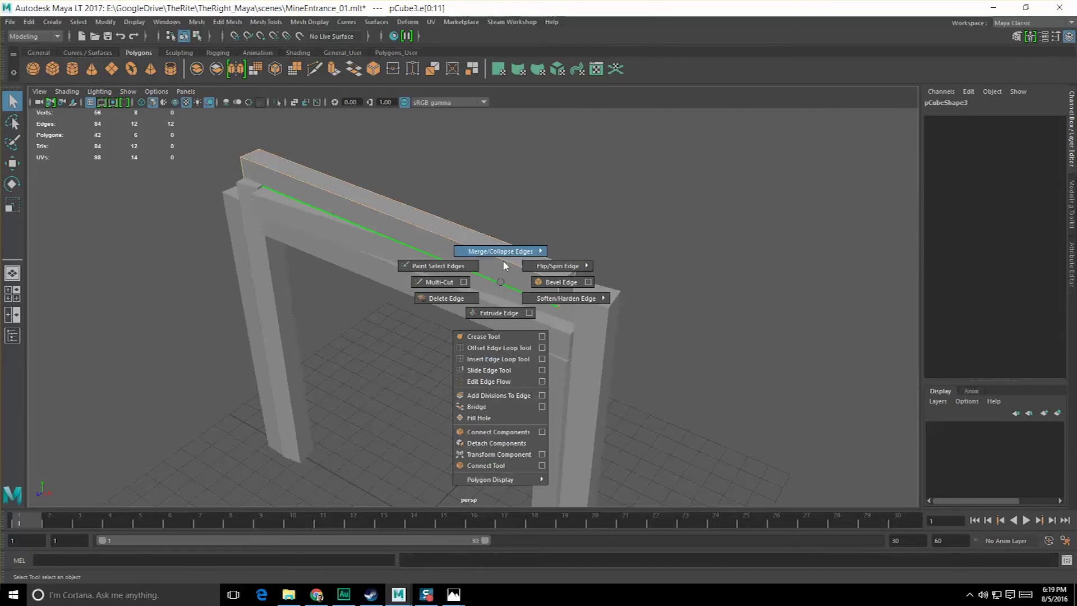
right_click_drag(570, 281, 588, 282, "shift")
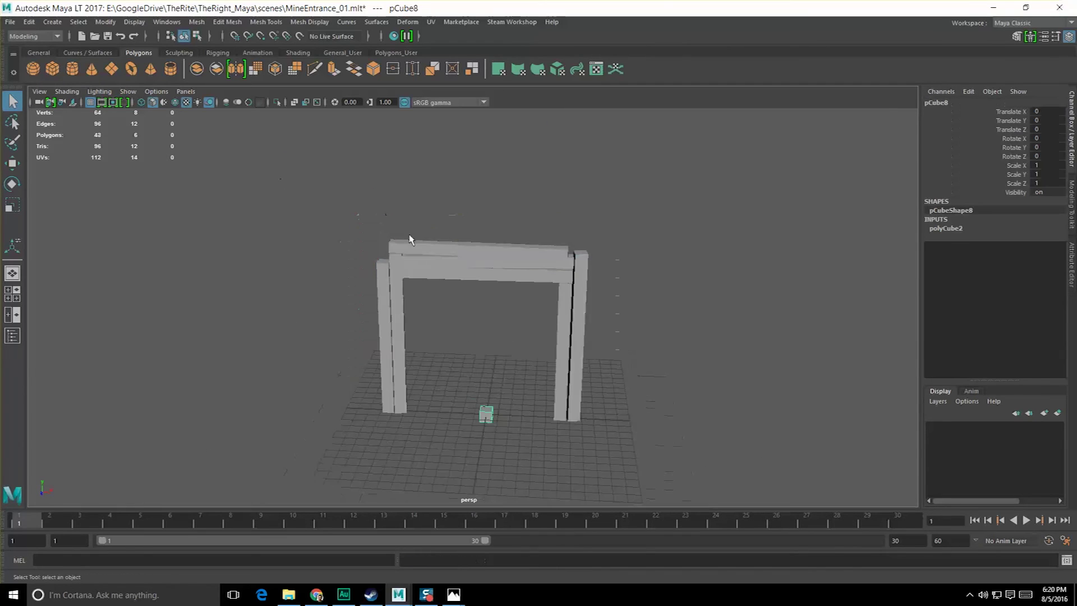
- Move the new cube up beside the left post at Translate Y 5.493 and scale its depth to 0.472
scroll(447, 220, "up", 3)
key("w")
left_click_drag(517, 334, 520, 250)
left_click_drag(529, 297, 405, 303, "alt")
key("r")
left_click_drag(405, 303, 399, 318, "alt")
scroll(393, 321, "up", 3)
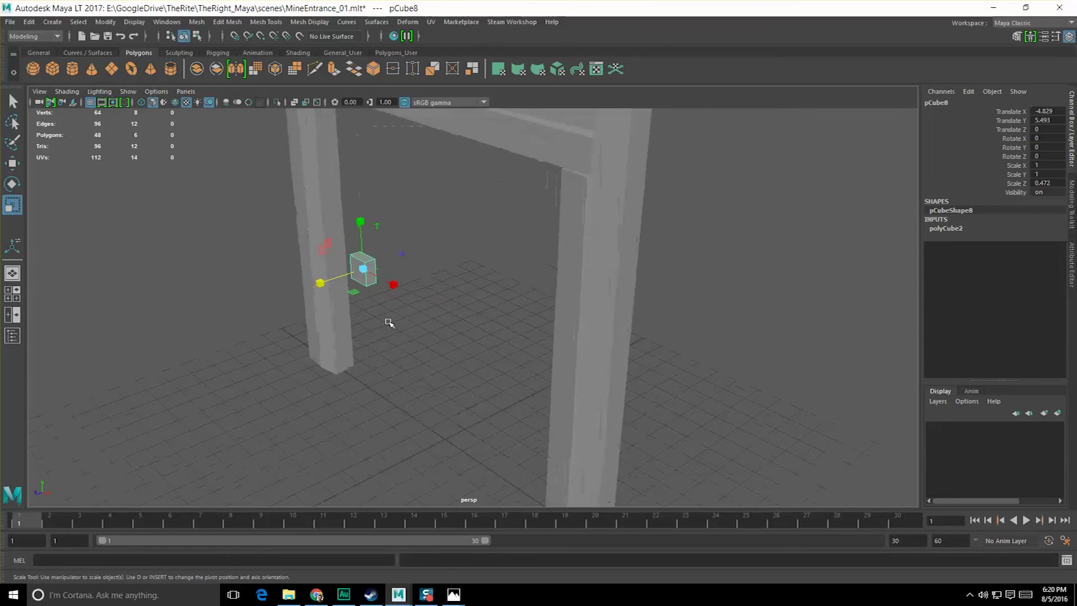
middle_click_drag(390, 322, 489, 358, "alt")
left_click_drag(489, 358, 471, 362, "alt")
key("w")
- Stretch the cube into a vertical board by moving its top vertices to the lower beam's underside and its bottom vertices to the grid
left_click_drag(449, 328, 512, 341, "alt")
left_click_drag(492, 289, 490, 267, "alt")
right_click_drag(488, 267, 440, 265)
left_click_drag(413, 210, 526, 276)
middle_click_drag(526, 285, 540, 385, "alt")
left_click_drag(541, 385, 534, 364, "alt")
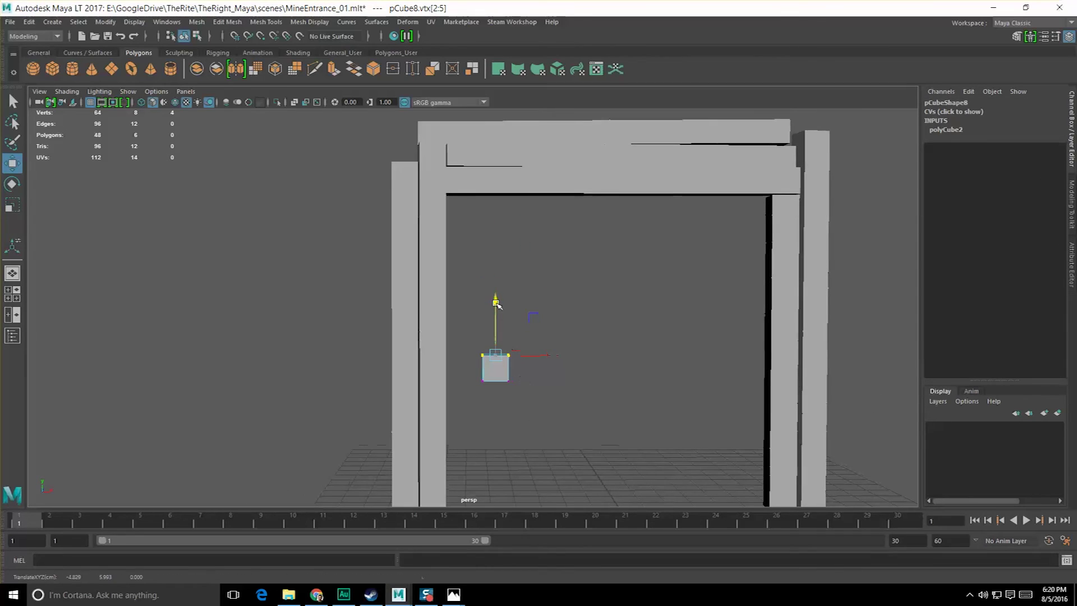
left_click_drag(456, 201, 449, 194)
middle_click_drag(458, 384, 447, 316, "alt")
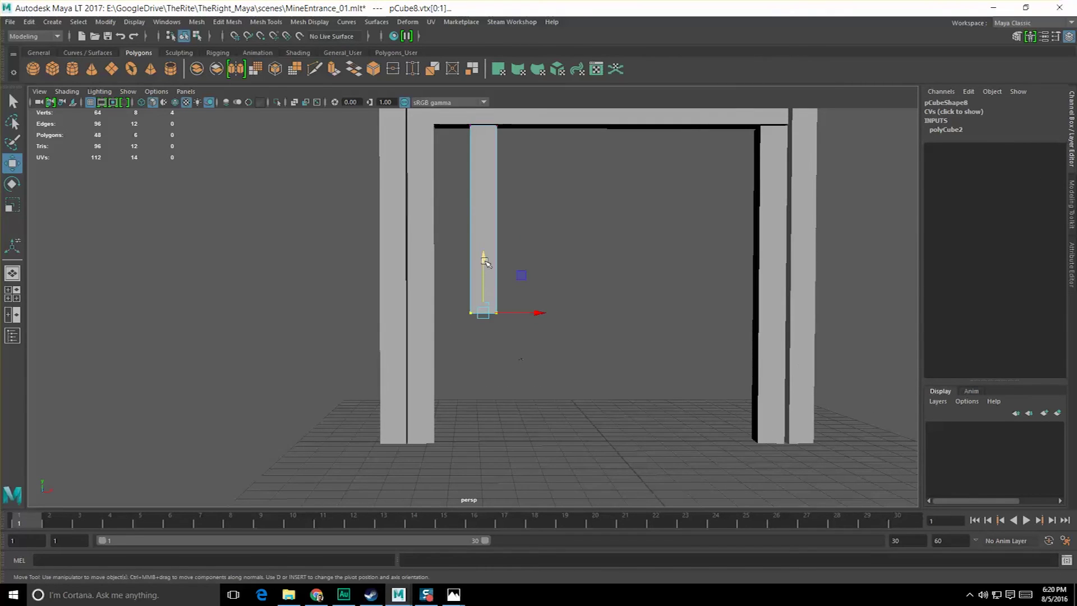
middle_click_drag(450, 431, 442, 435)
scroll(452, 423, "down", 1)
left_click_drag(452, 423, 452, 434, "alt")
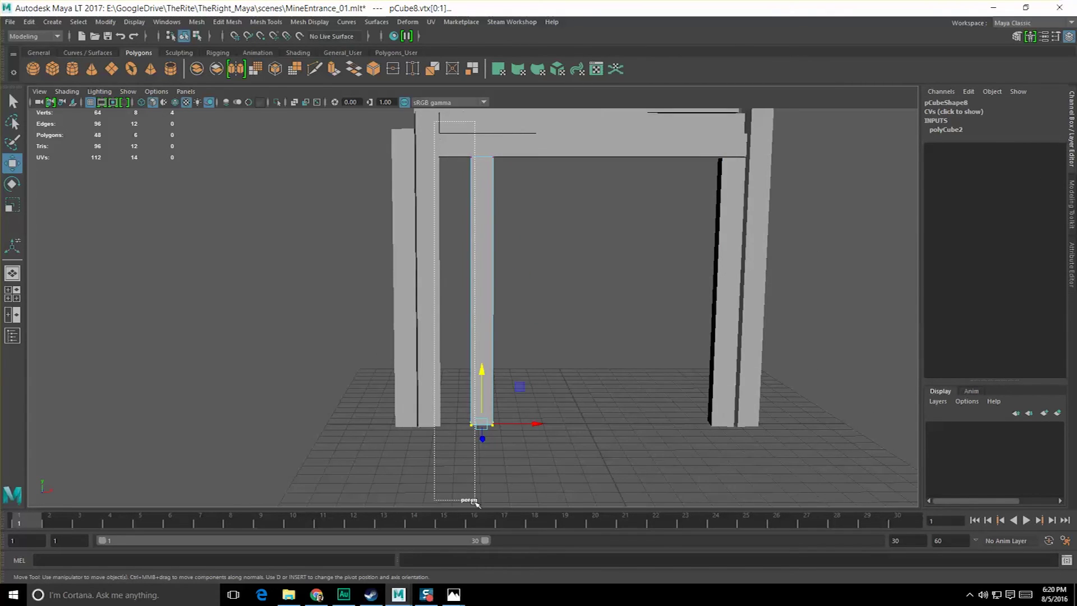
- Move the board's left-side vertices against the inner side of the left post
left_click(484, 103)
left_click(432, 138)
left_click_drag(494, 247, 571, 362, "alt")
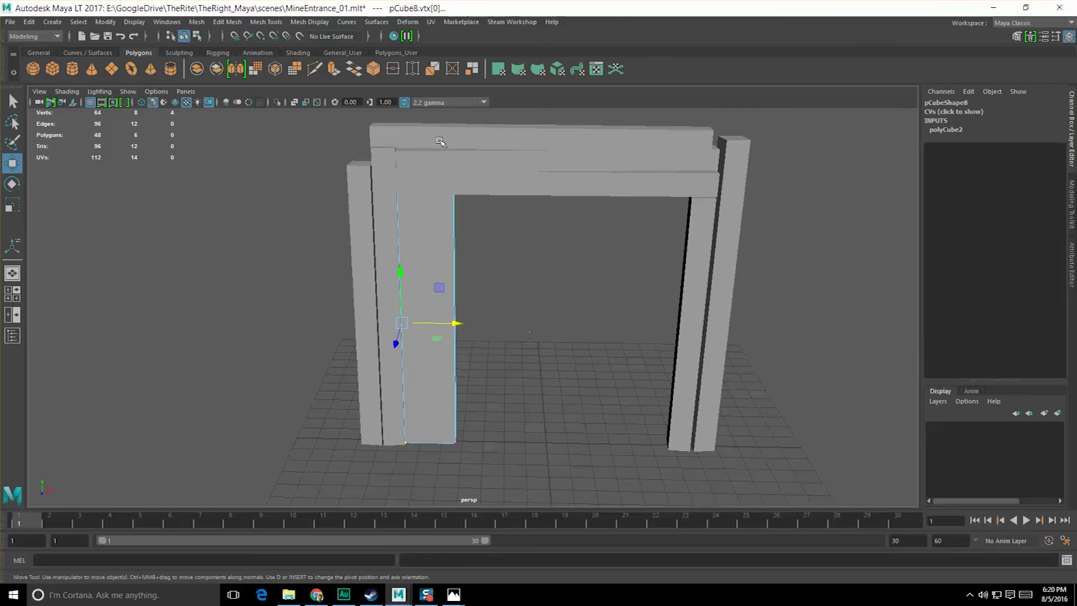
- Move the board's right-side vertices out to the middle of the doorway
left_click_drag(519, 481, 519, 480)
scroll(515, 320, "up", 2)
left_click_drag(507, 294, 590, 313)
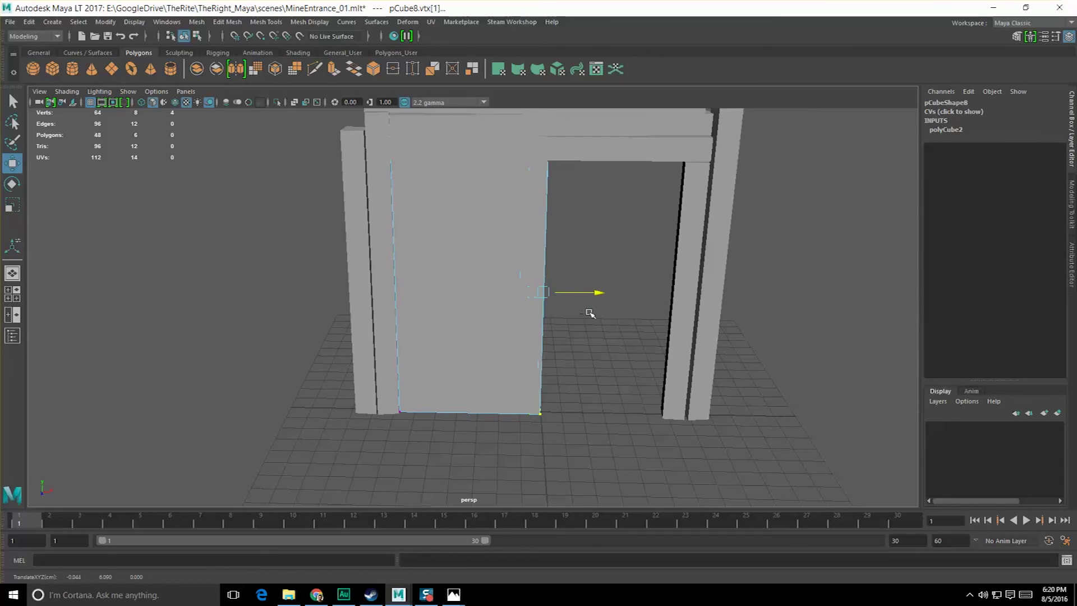
middle_click_drag(584, 323, 560, 329, "alt")
key("F8")
left_click(505, 314)
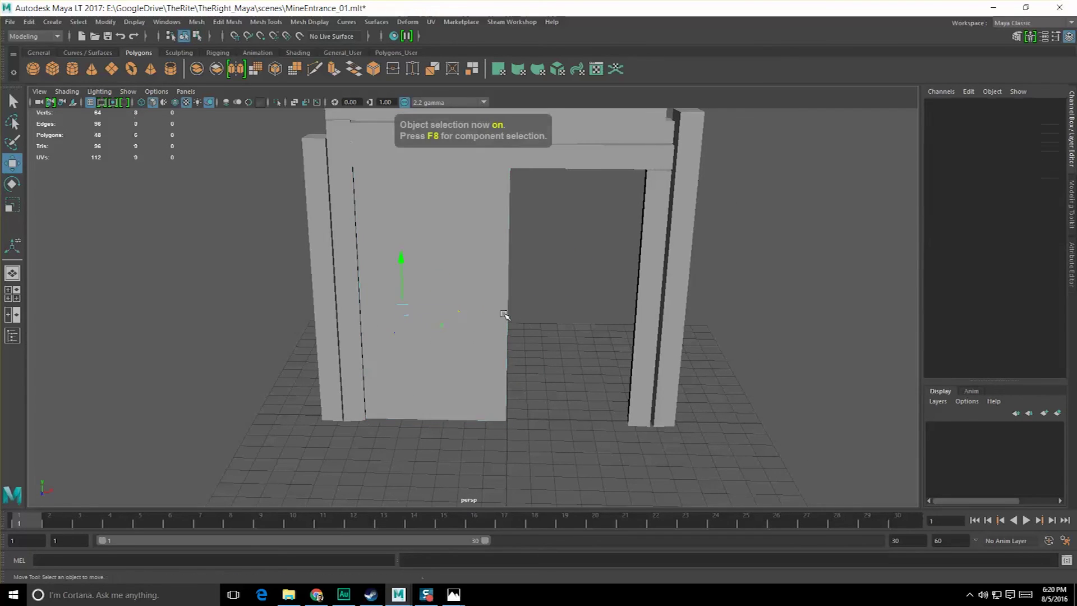
left_click(526, 332)
left_click(483, 318)
key("Delete")
left_click(490, 326)
scroll(500, 334, "up", 2)
middle_click_drag(514, 342, 542, 379, "alt")
mouse_move(541, 380)
left_mouse_down("alt")
mouse_move(550, 325)
mouse_move(546, 362)
left_mouse_up("alt")
middle_click_drag(518, 352, 521, 352)
right_click_drag(516, 349, 450, 269)
key("ctrl+z")
key("ctrl+z")
key("ctrl+z")
- Move the panel's right-side vertices back toward the left post to make it a narrow board
right_click(499, 301)
key("F8")
key("F8")
scroll(457, 246, "down", 3)
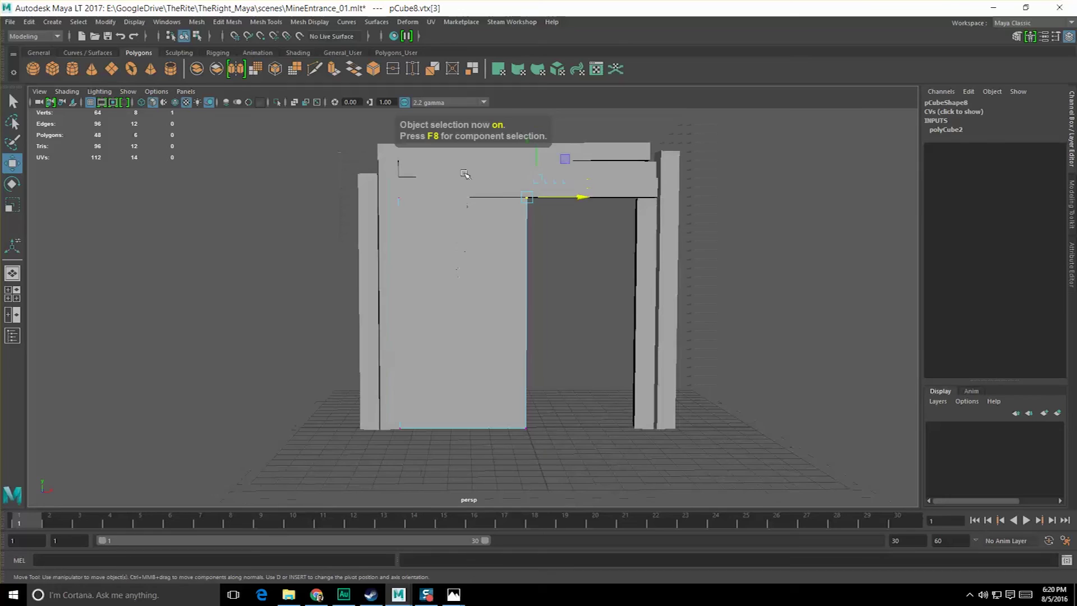
left_click_drag(578, 314, 468, 315)
scroll(482, 326, "up", 2)
middle_click_drag(485, 331, 504, 335, "alt")
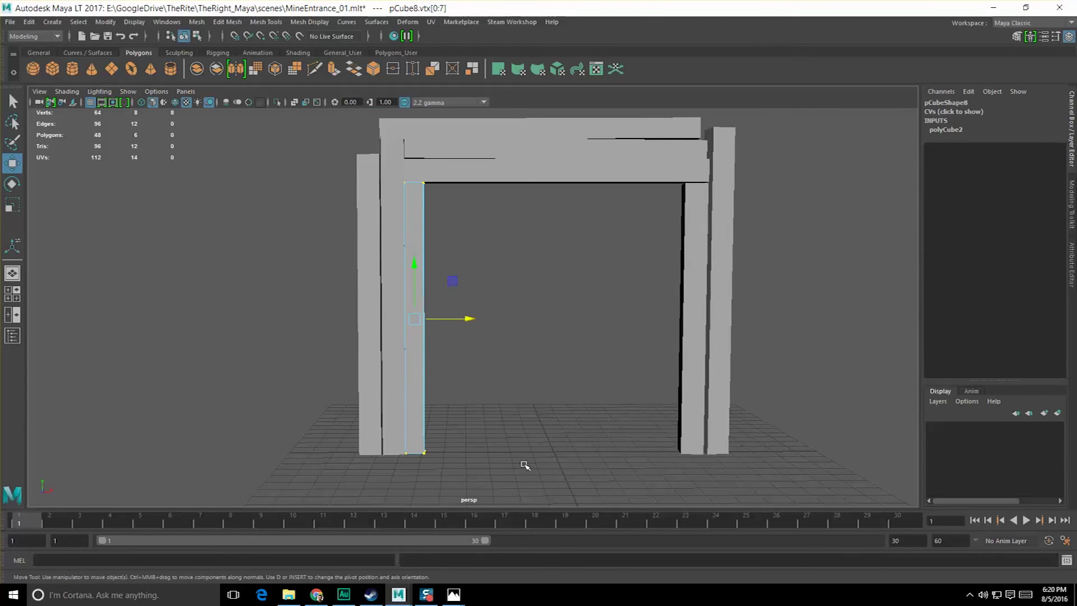
key("r")
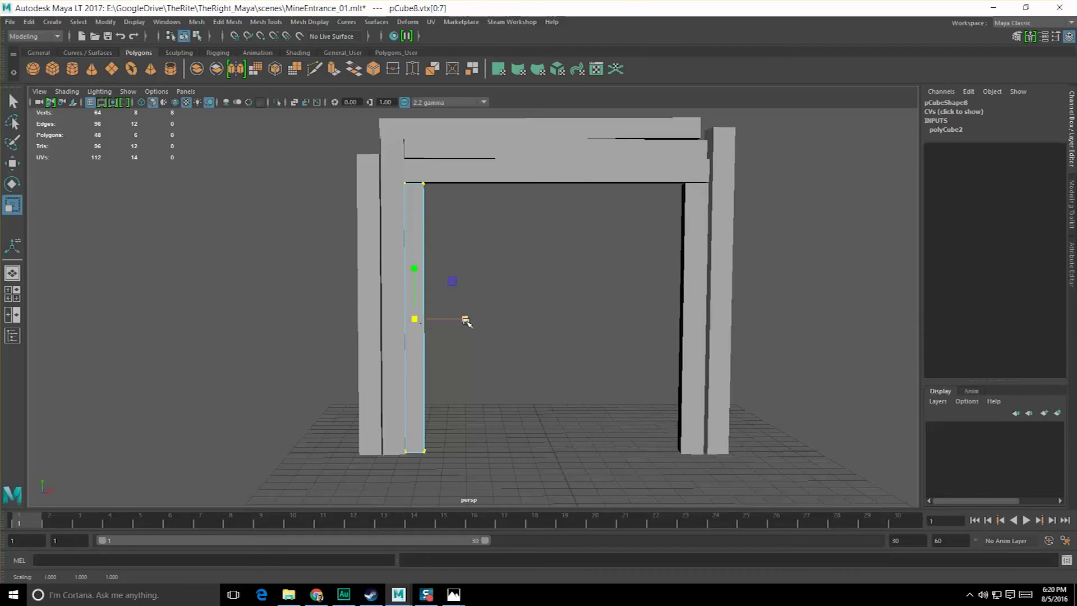
left_click_drag(490, 342, 449, 363, "alt")
scroll(449, 363, "up", 2)
key("w")
scroll(430, 302, "up", 3)
- Duplicate the narrow board and place the copy directly beside it at Translate X -3.93
key("F8")
key("ctrl+z")
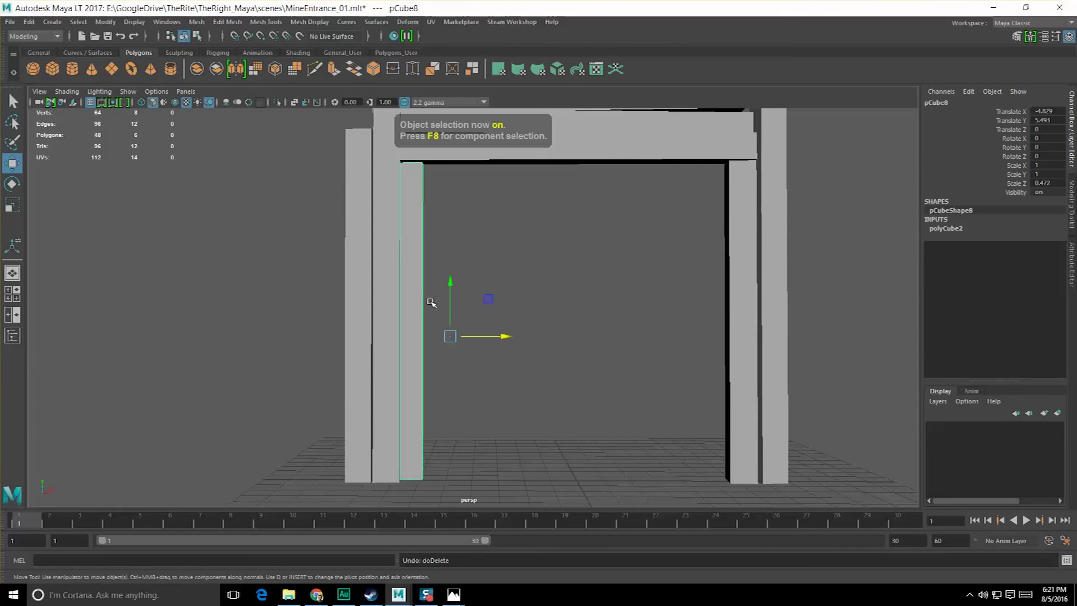
key("ctrl+d")
left_click_drag(505, 335, 528, 342)
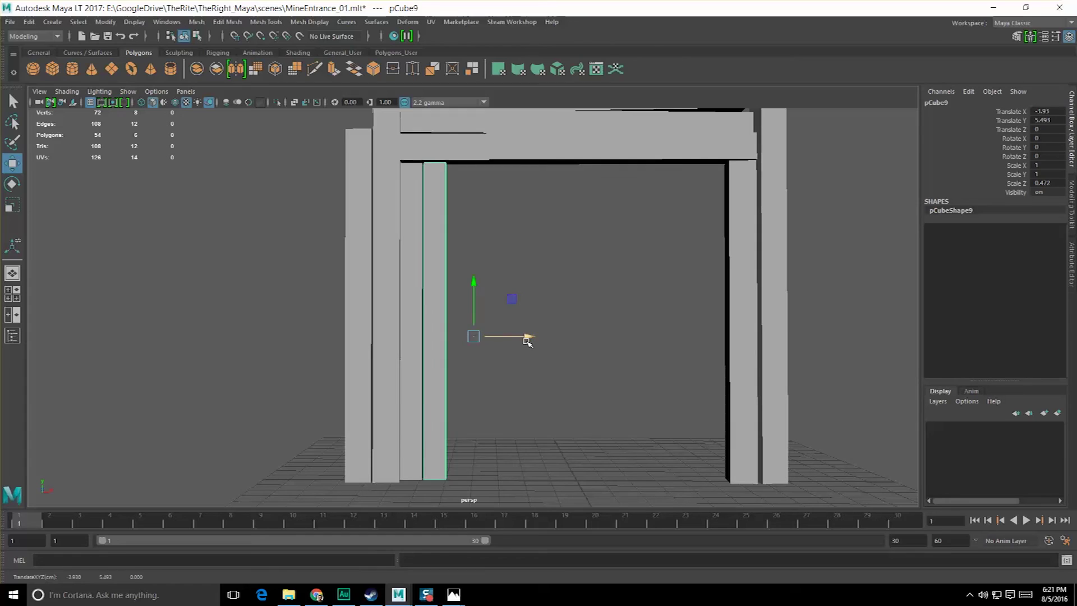
- Repeat the duplicate with the same offset twelve times to fill the doorway with boards up to the right post
key("shift+d")
key("shift+d")
key("shift+d")
key("shift+d")
key("shift+d")
key("shift+d")
key("shift+d")
key("shift+d")
key("shift+d")
key("shift+d")
key("shift+d")
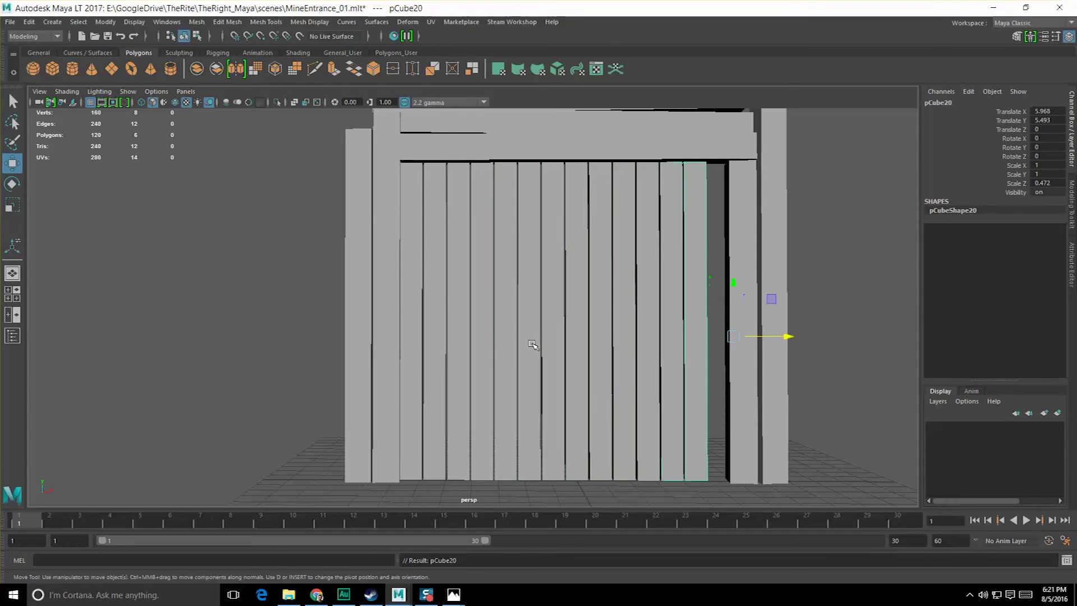
key("shift+d")
key("q")
- Turn on X-Ray shading in the viewport to see where the last boards meet the right post
left_click_drag(874, 354, 846, 360, "alt")
left_click(836, 355)
left_click(694, 277)
middle_click_drag(694, 277, 626, 309, "alt")
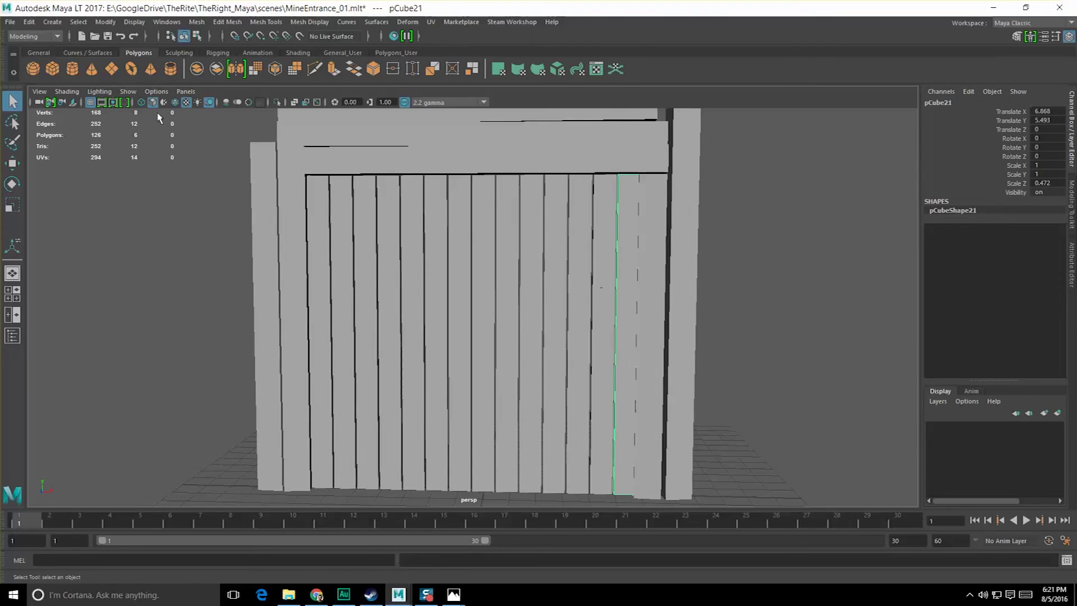
left_click(67, 92)
left_click(84, 207)
mouse_move(570, 296)
left_mouse_down("alt")
mouse_move(485, 289)
mouse_move(572, 258)
left_mouse_up("alt")
- Select the five boards nearest the right post in turn and nudge them sideways to adjust their spacing
left_click(571, 259)
left_click(548, 259, "shift")
left_click(578, 259, "shift")
left_click(587, 261, "shift")
left_click(571, 261, "shift")
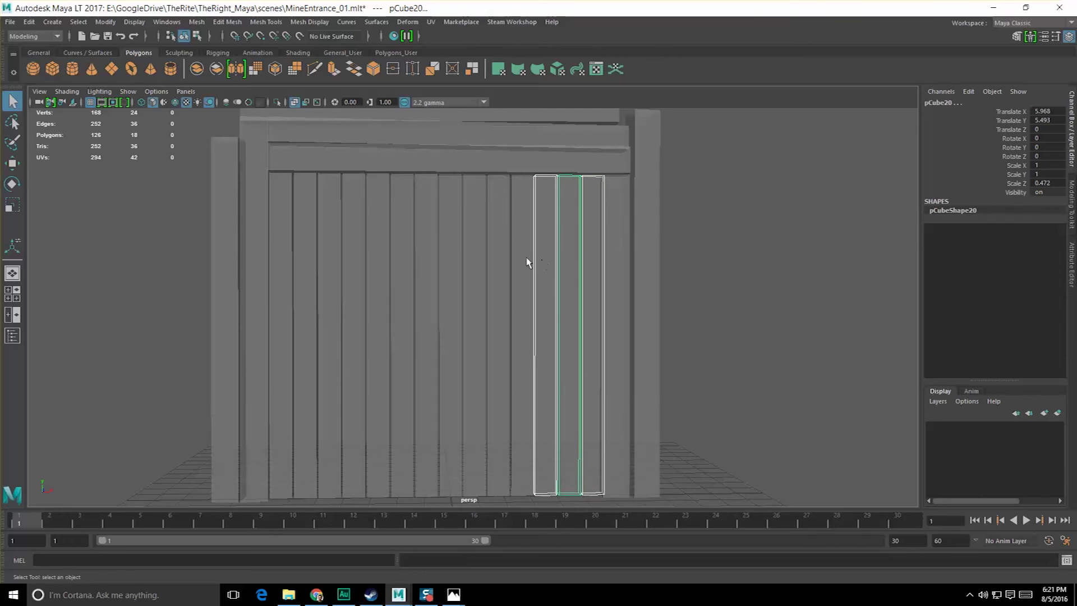
left_click(526, 259, "shift")
left_click_drag(533, 277, 541, 279, "alt")
key("w")
left_click_drag(608, 351, 607, 351)
left_click(494, 287, "shift")
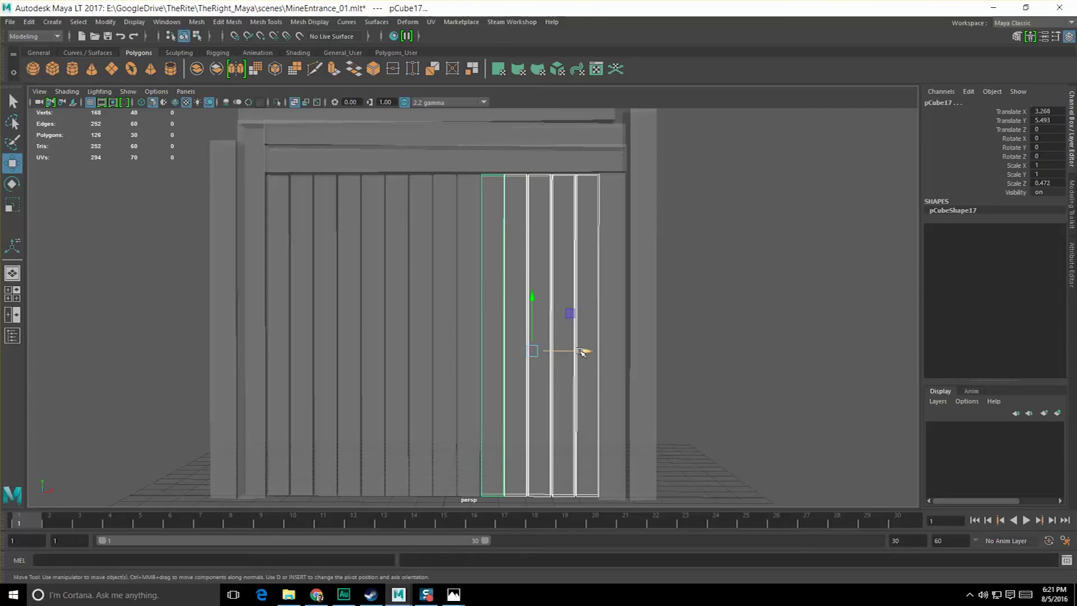
left_click_drag(581, 351, 581, 352)
left_click(547, 244)
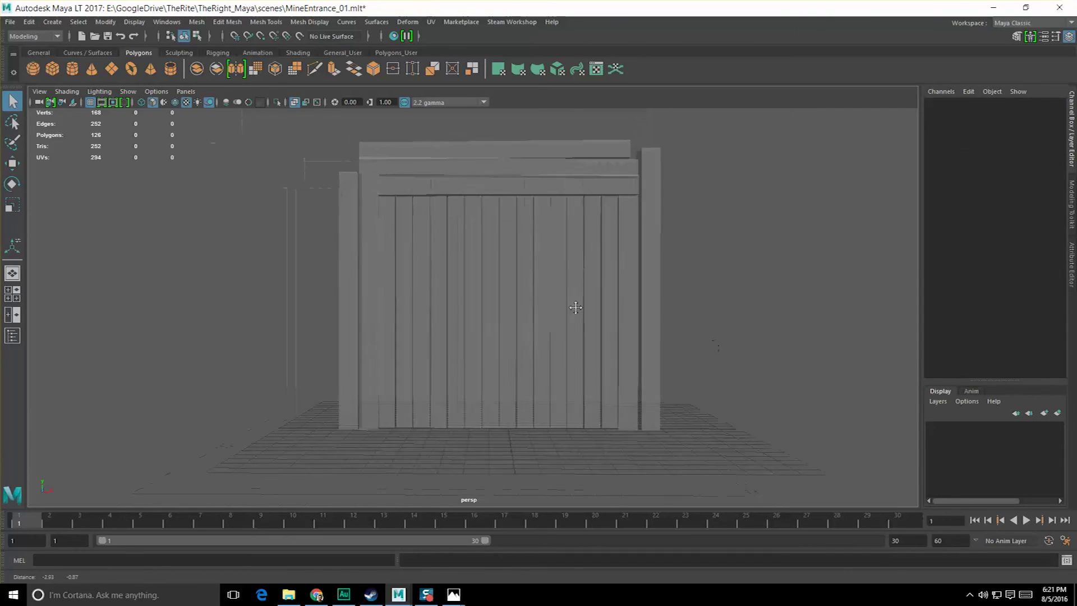
- Turn off X-Ray shading in the viewport to show the doorway boards solid again
left_click_drag(574, 305, 603, 314, "alt")
left_click(127, 93)
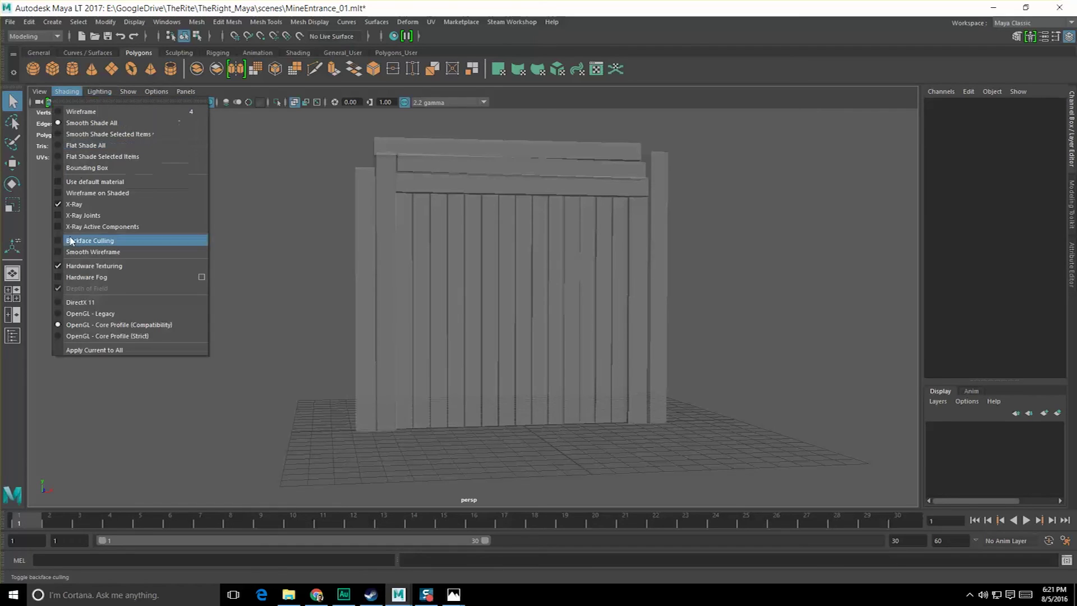
left_click(85, 205)
scroll(523, 271, "up", 3)
mouse_move(552, 323)
left_mouse_down("alt")
mouse_move(541, 314)
mouse_move(367, 320)
mouse_move(553, 329)
left_mouse_up("alt")
- Duplicate the board at Translate X -1.23, bring the copy forward to Translate Z 1.603 and set its Rotate Z to 90
left_click(529, 291)
left_click_drag(529, 291, 423, 304, "alt")
left_click(470, 290)
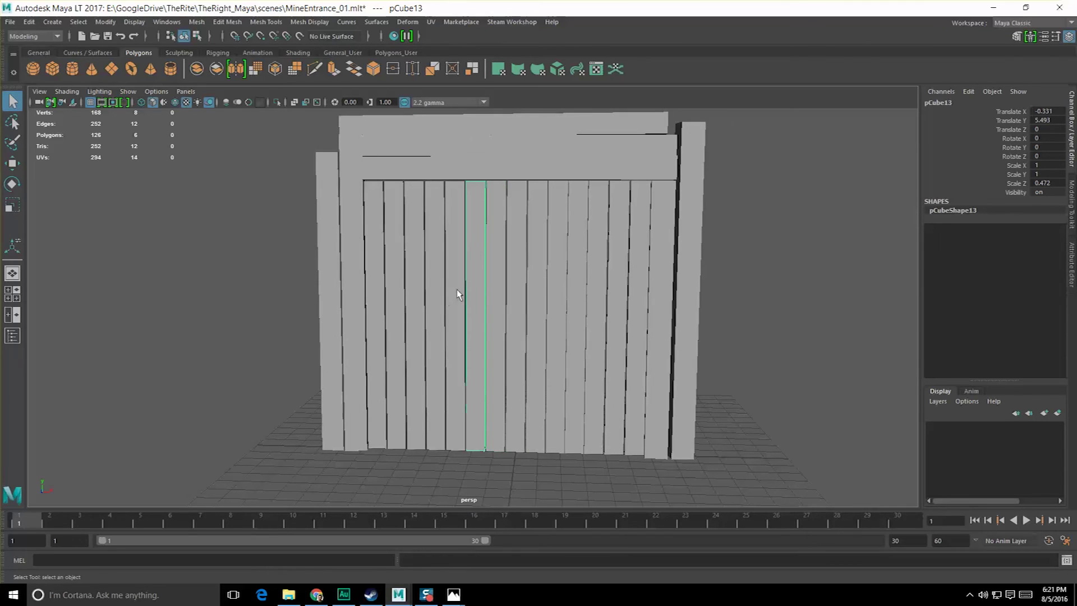
key("ctrl+d")
key("w")
left_click_drag(491, 347, 428, 365, "alt")
key("e")
left_click_drag(488, 387, 501, 351)
type("90")
key("Return")
- Center the horizontal bar's pivot and place the bar against the boards at Translate Y 9.73 and Translate Z 0.387
left_click_drag(606, 221, 526, 282, "alt")
key("space")
key("space")
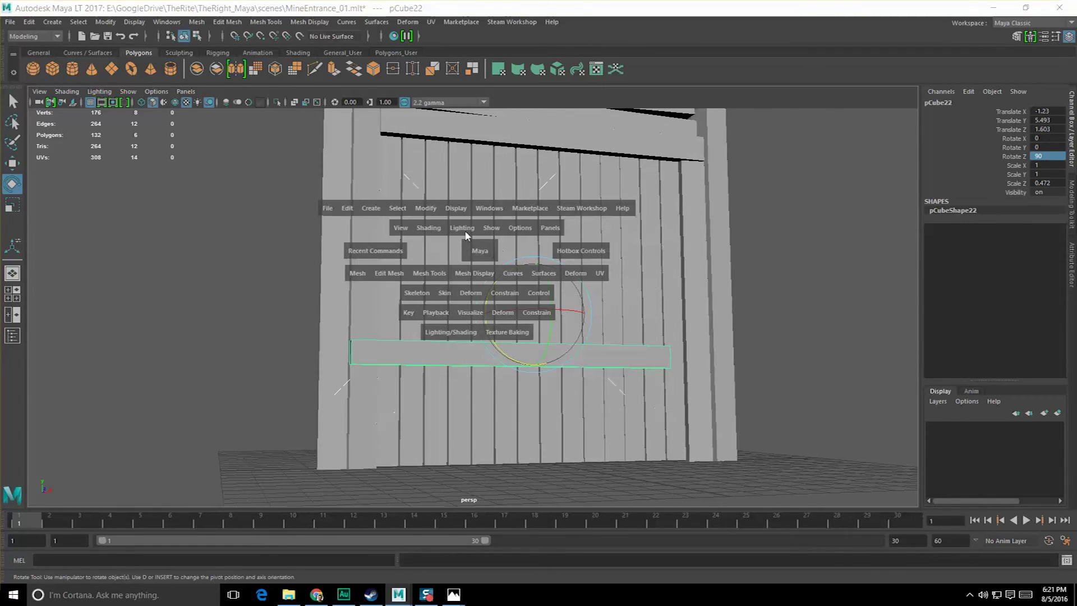
left_click(415, 212)
left_click(447, 292)
left_click_drag(474, 312, 443, 324, "alt")
scroll(512, 376, "up", 3)
key("w")
scroll(512, 384, "down", 2)
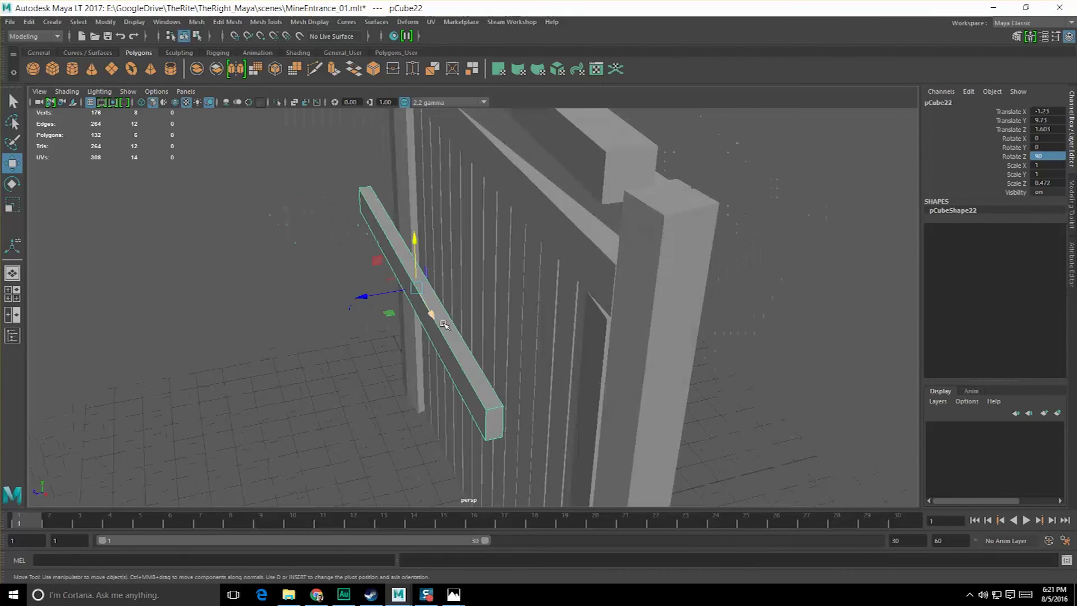
left_click(374, 186)
middle_click_drag(439, 436, 436, 441)
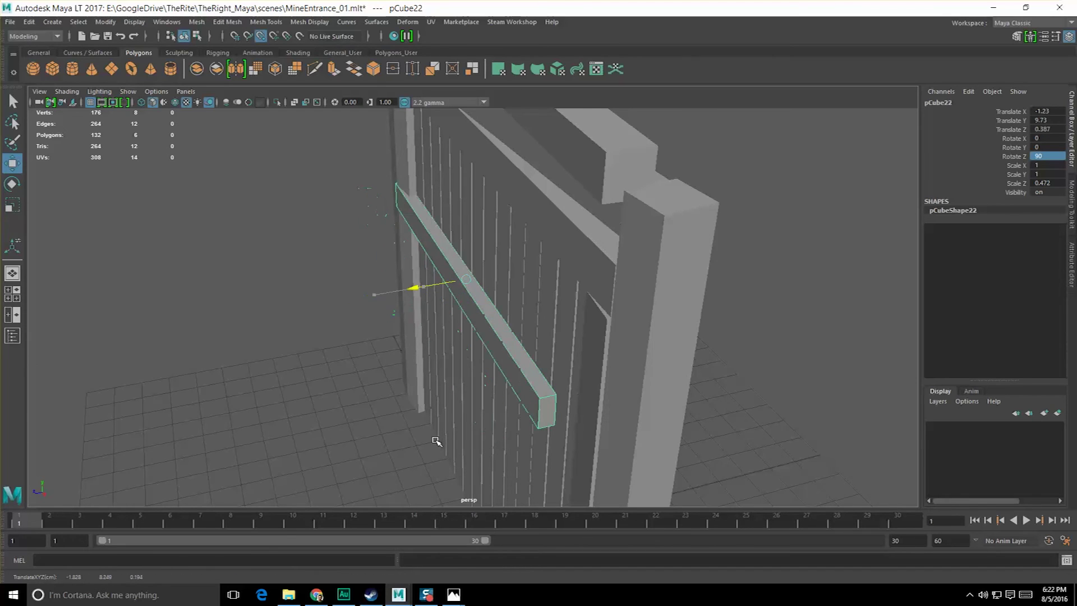
- Shorten the horizontal bar by moving the vertices at both ends inward until it spans only the left half of the doorway
left_click_drag(437, 441, 472, 383, "alt")
right_click_drag(601, 275, 572, 271)
left_click_drag(637, 239, 717, 329)
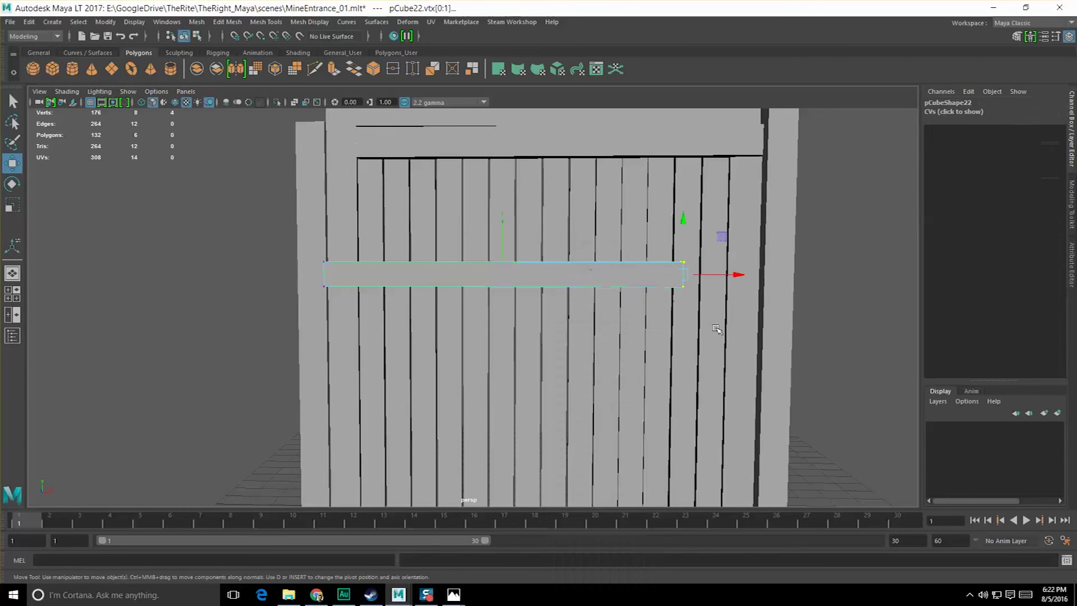
left_click_drag(746, 277, 617, 286)
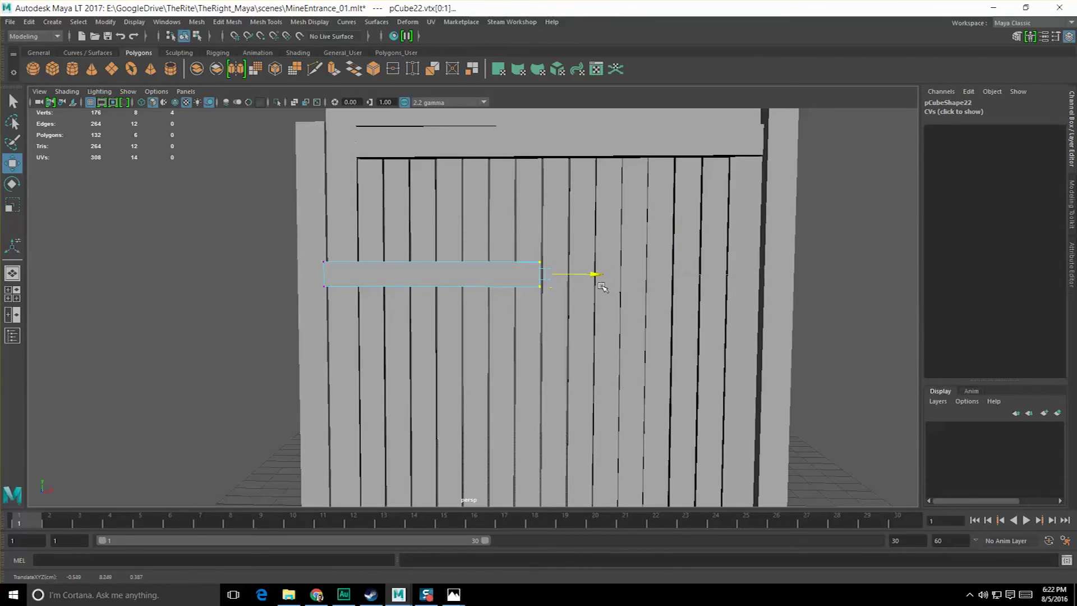
middle_click_drag(202, 231, 256, 235, "alt")
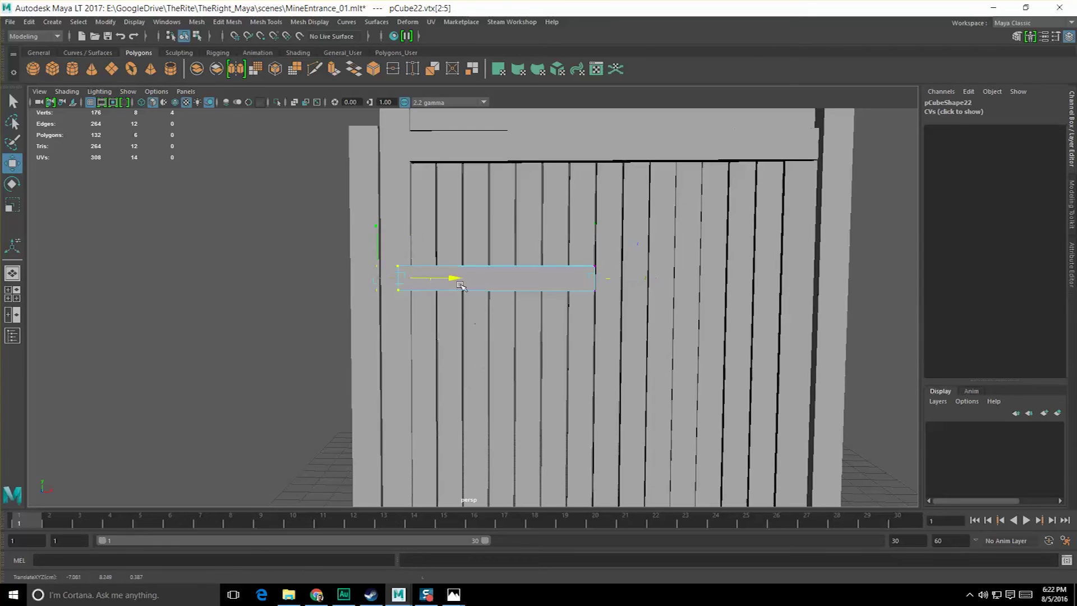
left_click_drag(498, 305, 525, 285, "alt")
- Select all vertices of the shortened bar, shift them slightly to adjust its fit against the boards, and return to object selection
right_click_drag(525, 286, 530, 316)
left_click(545, 305)
left_click_drag(545, 304, 620, 324, "alt")
right_click_drag(531, 272, 481, 272)
left_click_drag(297, 219, 718, 398)
left_click_drag(729, 409, 599, 389, "alt")
left_click_drag(519, 306, 501, 303)
left_click_drag(454, 336, 599, 401, "alt")
scroll(521, 353, "down", 4)
key("F8")
key("F8")
left_click(365, 356)
- Select the vertical boards one by one to work out where the two door halves meet
scroll(600, 401, "down", 3)
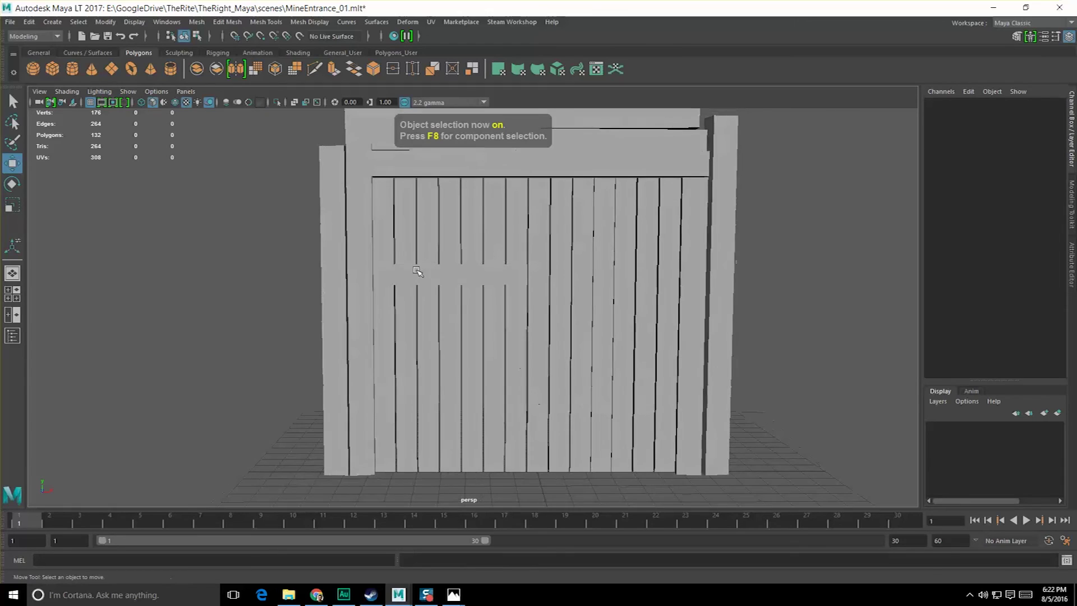
left_click(391, 245)
left_click(411, 244)
left_click(429, 243)
left_click(450, 244)
key("q")
left_click(476, 242)
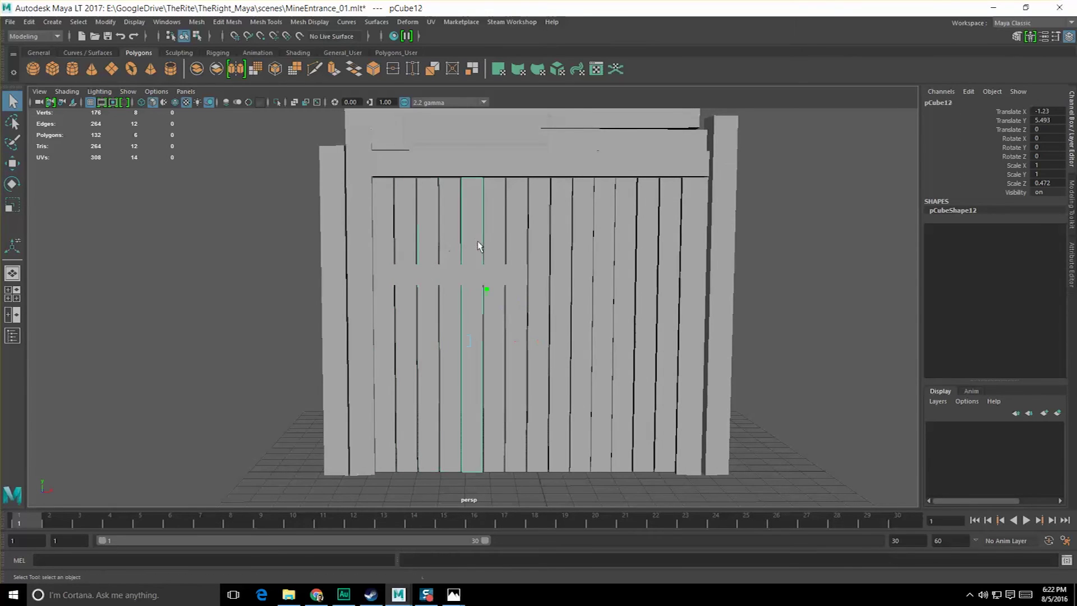
mouse_move(672, 254)
left_mouse_down("alt")
mouse_move(690, 260)
mouse_move(670, 254)
left_mouse_up("alt")
left_click(670, 254)
left_click(634, 260)
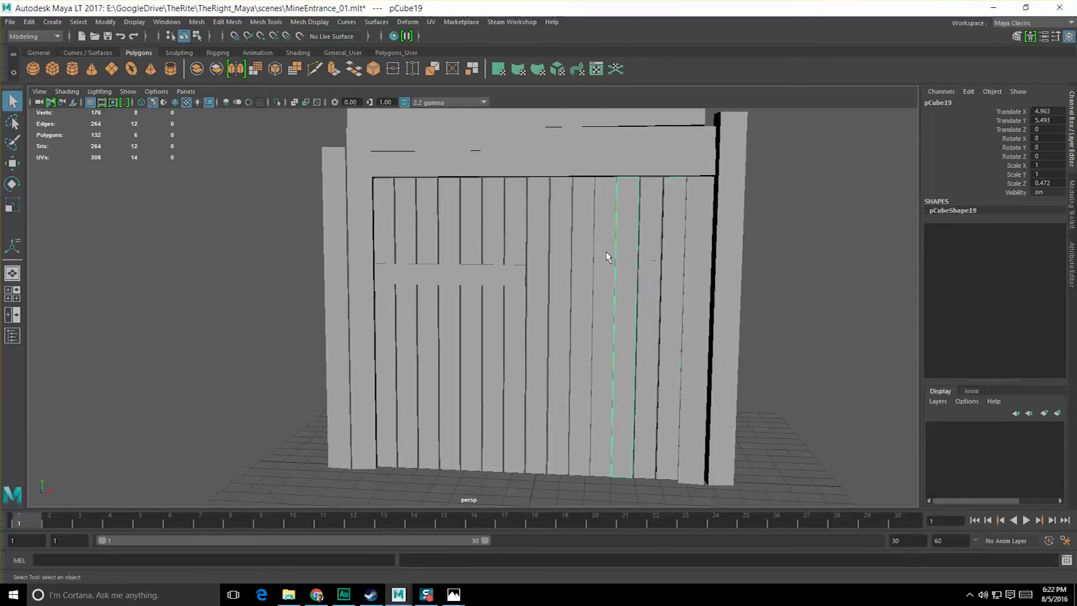
left_click(531, 251)
- Duplicate the crossbar and move the copy across to the right half of the doorway at Translate X 4.995
left_click_drag(530, 251, 697, 312, "alt")
left_click(521, 303)
key("ctrl+d")
key("w")
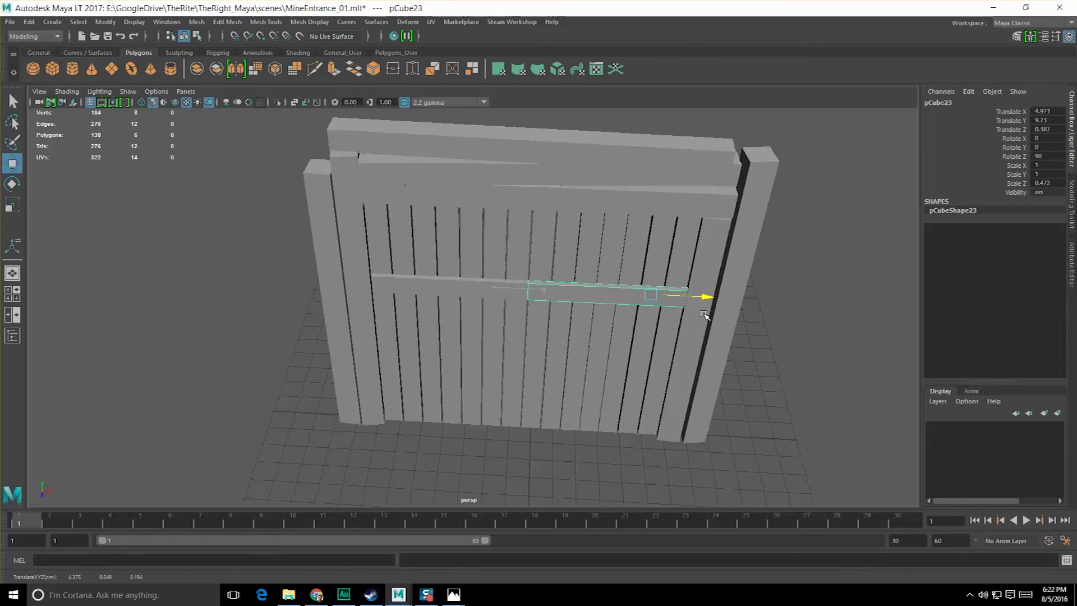
left_click_drag(705, 315, 696, 263, "alt")
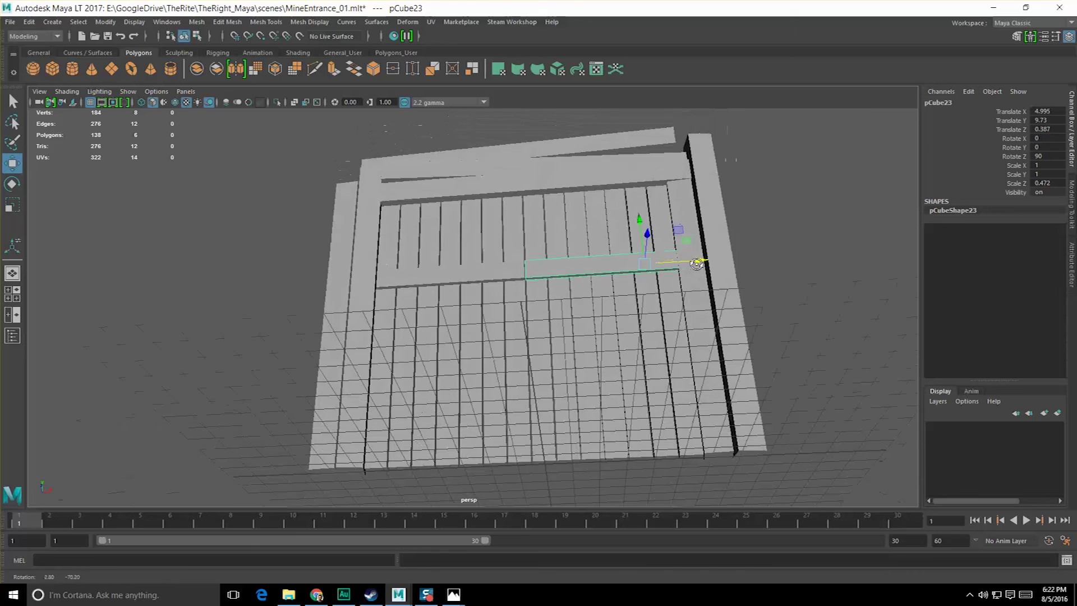
- Duplicate both upper crossbars together and move the copies straight down to the lower part of the doors
left_click(485, 273, "shift")
left_click_drag(485, 273, 535, 336, "alt")
left_click_drag(481, 235, 482, 350)
key("q")
left_click(336, 308)
left_click_drag(336, 308, 393, 325, "alt")
- Examine the door straps and hinges in the reference photo VerticalWoodenFrame.jpg and return to the Maya LT scene
left_click(318, 595)
left_click(317, 596)
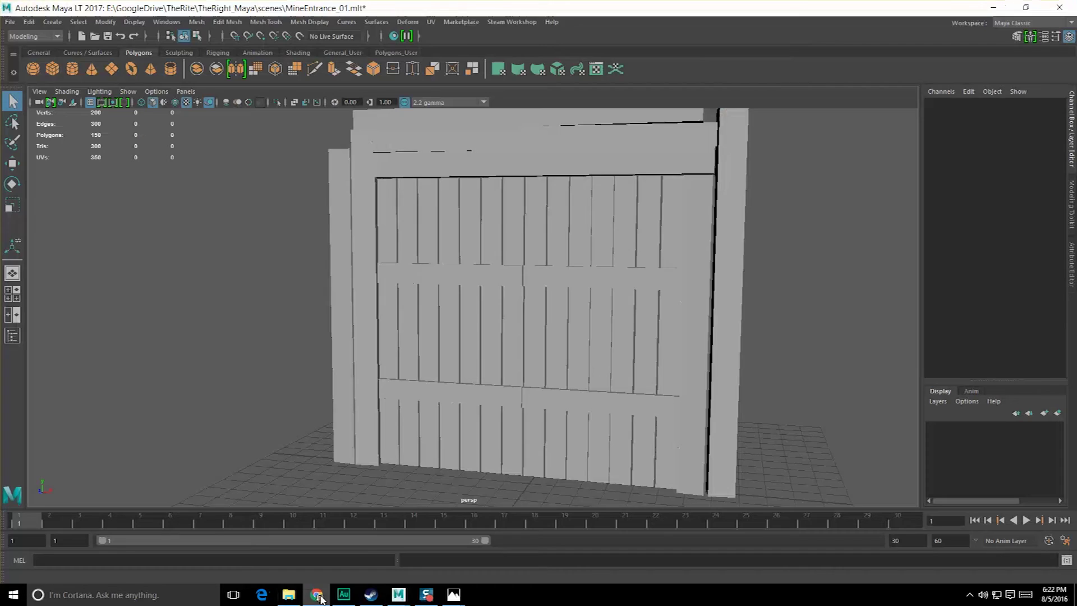
mouse_move(453, 594)
left_click(513, 553)
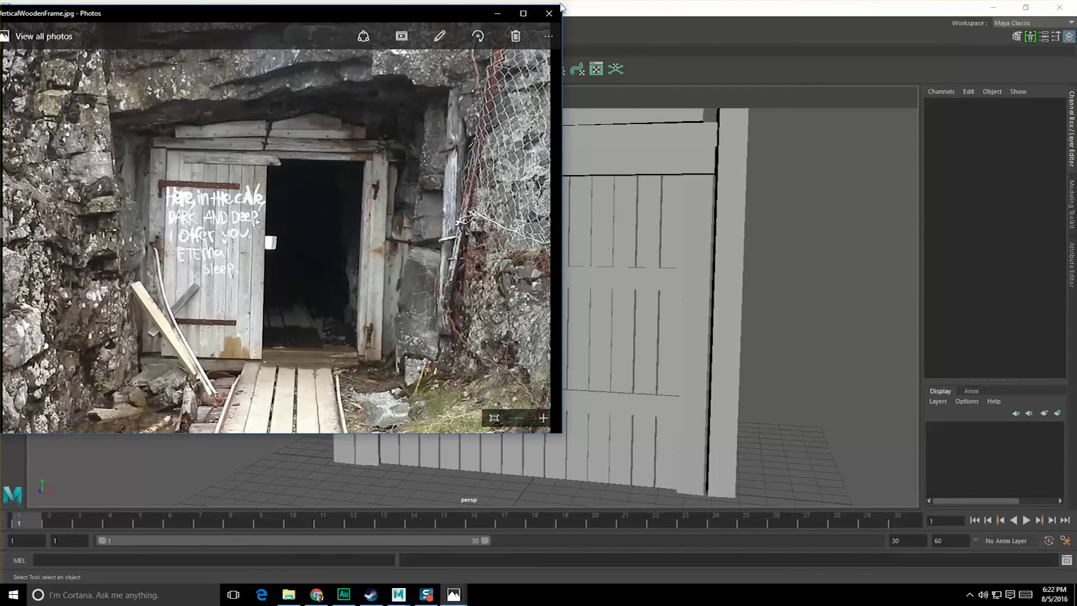
left_click(511, 16)
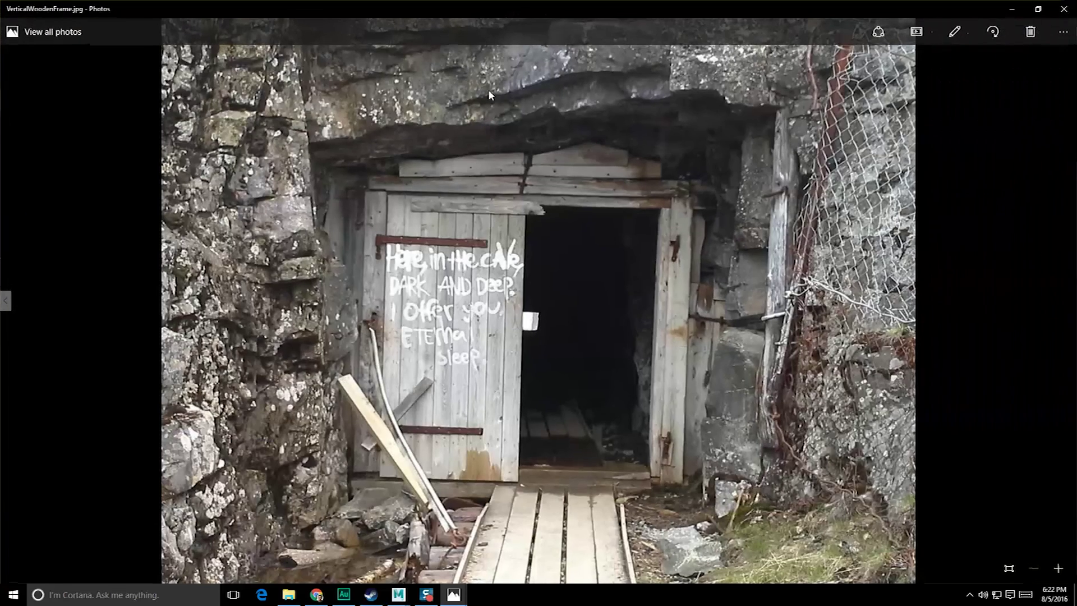
left_click(1012, 9)
- Narrow the left crossbars to Scale X 0.744 and reposition them over the post at Translate X -2.205 and Translate Z 0.694
left_click_drag(412, 281, 420, 329, "alt")
scroll(420, 329, "up", 3)
left_click_drag(435, 275, 404, 322, "alt")
left_click(409, 270)
key("e")
key("w")
left_click_drag(483, 305, 489, 346, "alt")
left_click_drag(553, 326, 476, 251)
left_click_drag(526, 187, 527, 372)
scroll(527, 373, "down", 5)
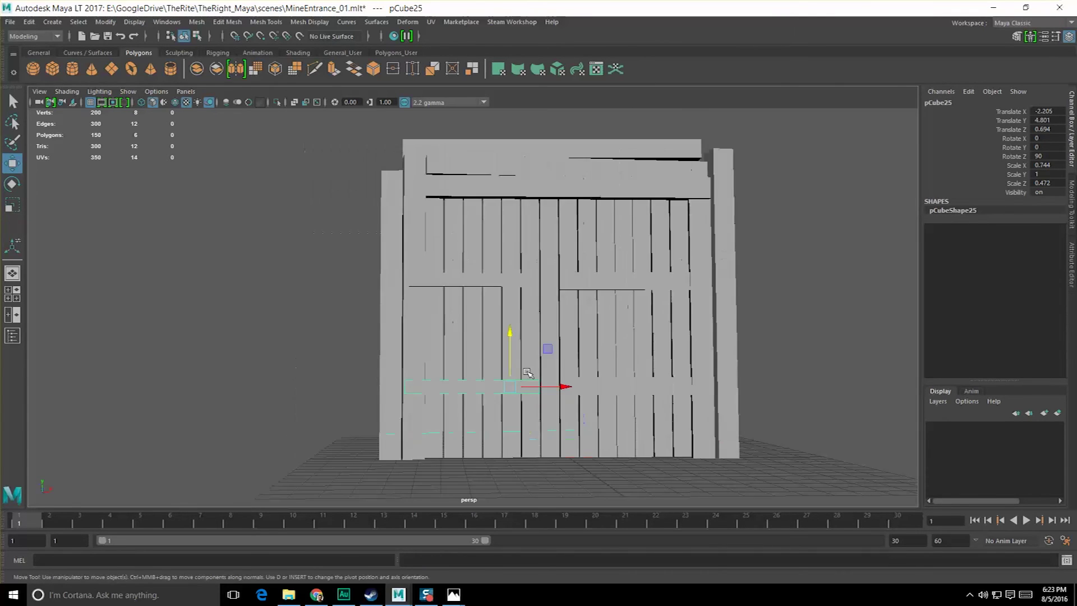
- Adjust the height of the lower left crossbar to Translate Y 4.194
middle_click_drag(527, 373, 507, 364, "alt")
scroll(507, 371, "up", 2)
left_click_drag(507, 390, 495, 387, "alt")
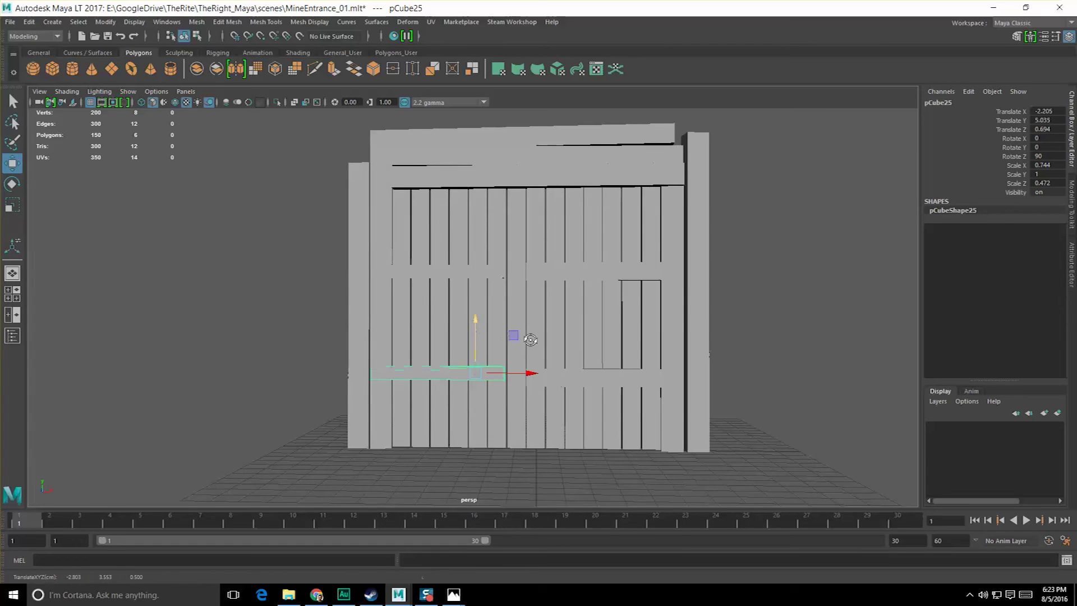
left_click_drag(530, 339, 516, 328, "alt")
left_click(447, 378)
left_click_drag(473, 325, 517, 349)
- Delete the old right crossbars and replace them with copies of the two left crossbars at Translate X 5.343
left_click(527, 277)
key("Delete")
left_click(362, 247)
left_click(379, 395, "shift")
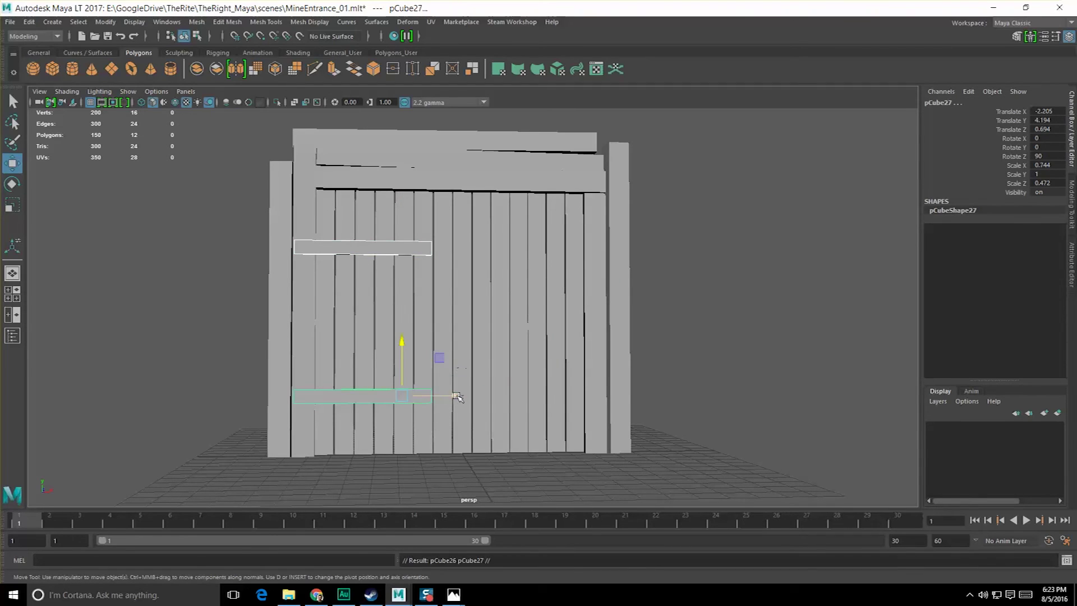
left_click_drag(457, 396, 654, 395)
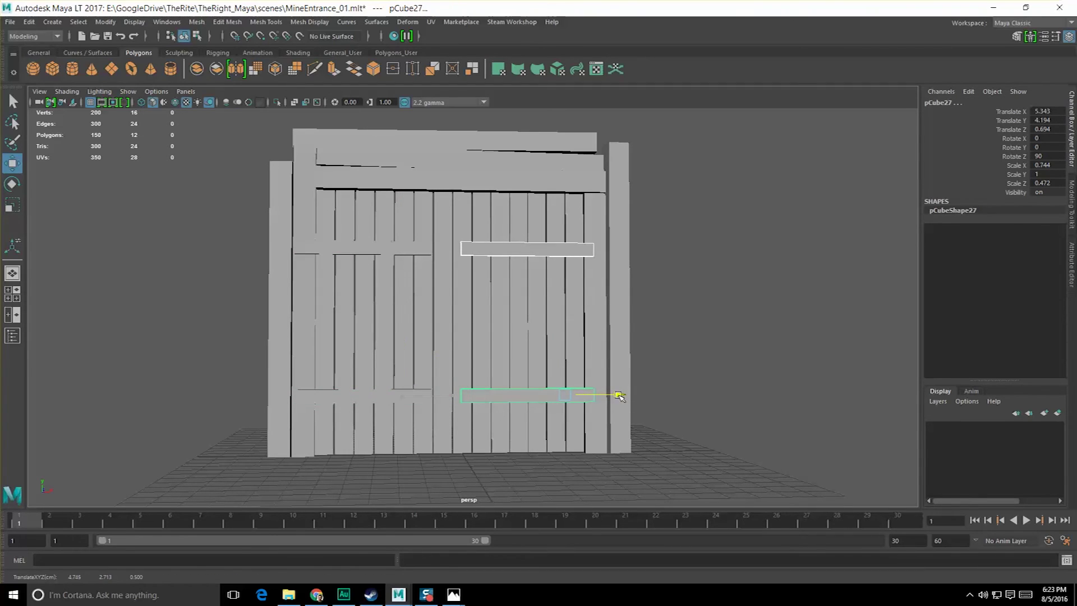
key("q")
- Push the two right crossbars back toward the boards to Translate Z 0.649 and clear the selection
left_click_drag(638, 392, 498, 346, "alt")
key("w")
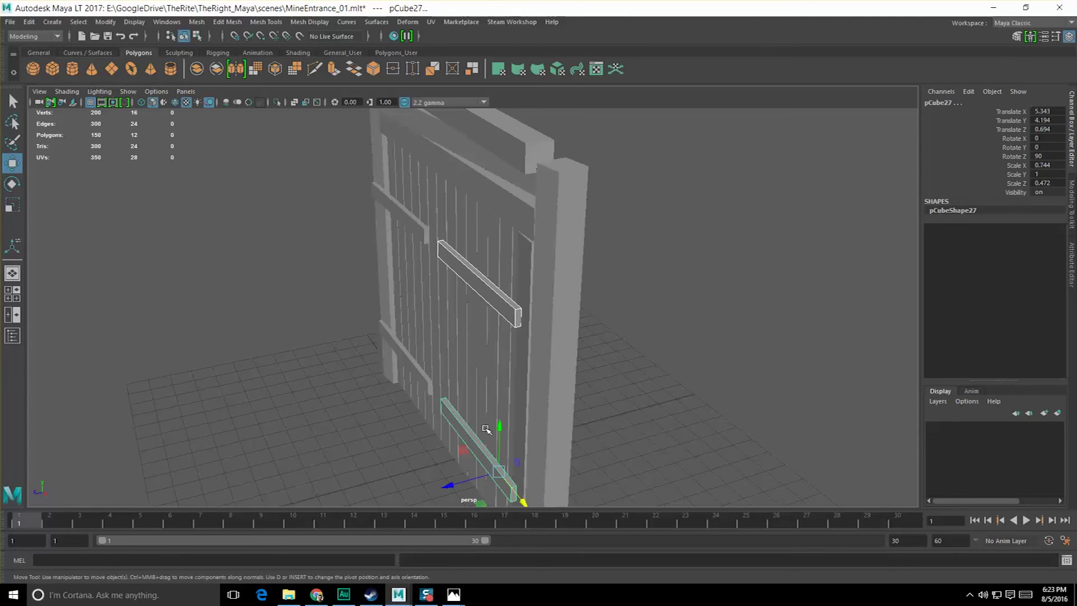
left_click_drag(449, 485, 450, 485)
key("q")
left_click(667, 422)
scroll(493, 426, "down", 3)
left_click_drag(493, 426, 469, 406, "alt")
scroll(487, 396, "up", 5)
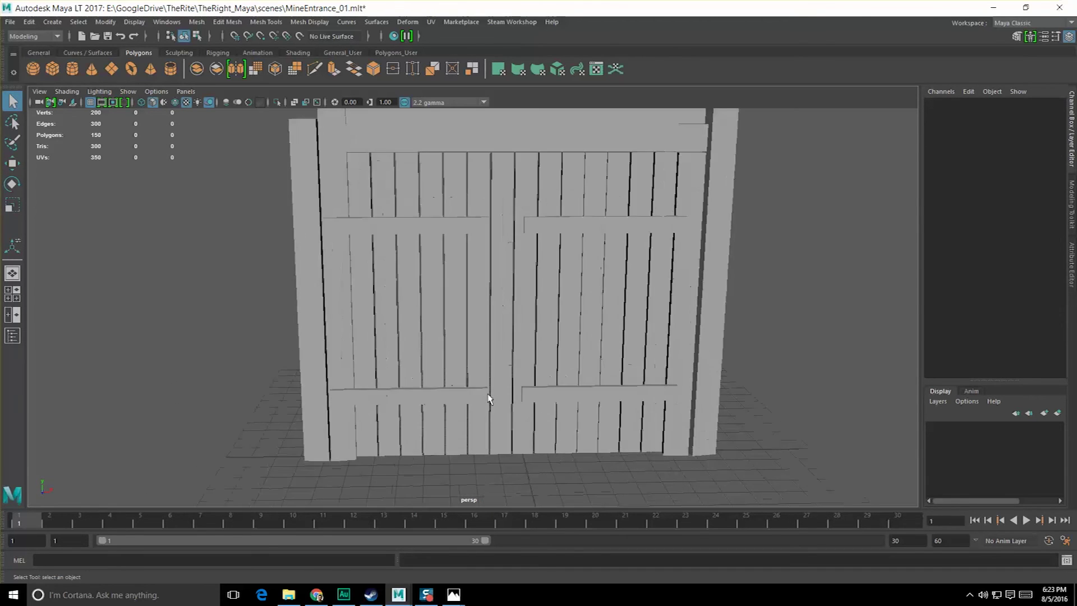
- Lengthen both left crossbars by moving their inner-end vertices toward the gap between the two doors
left_click_drag(515, 374, 452, 286, "alt")
left_click(466, 199)
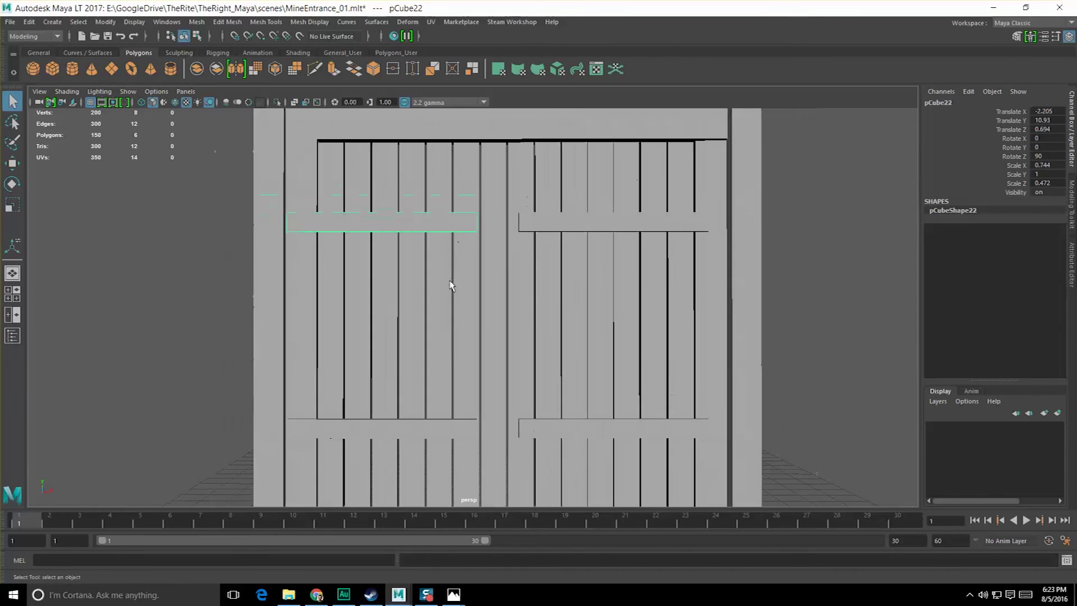
left_click(443, 436, "shift")
left_click_drag(444, 432, 457, 243, "alt")
right_click_drag(458, 228, 426, 228)
right_click_drag(458, 438, 408, 285)
left_click_drag(429, 155, 491, 445)
key("w")
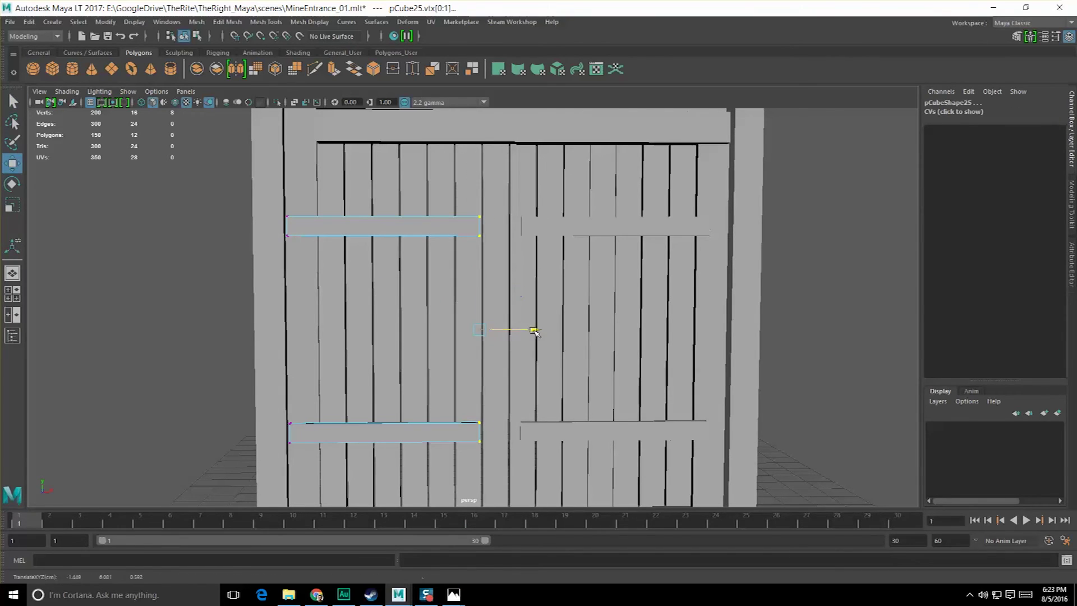
- Adjust the inner ends of the two right crossbars at vertex level to match the left pair, then return to object selection
left_click(561, 231)
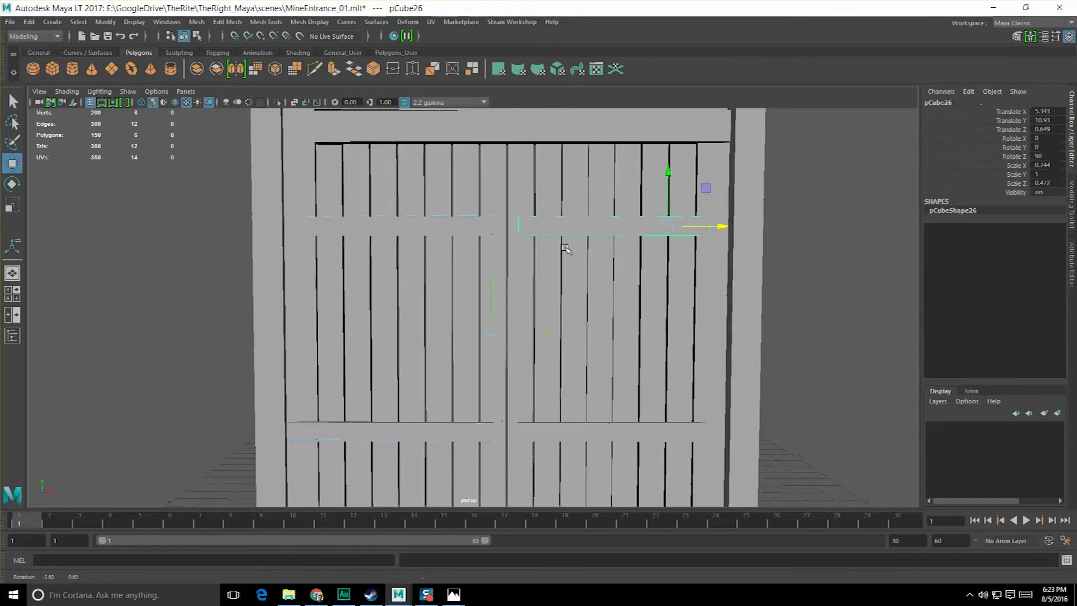
left_click(573, 440, "shift")
right_click_drag(573, 439, 535, 286)
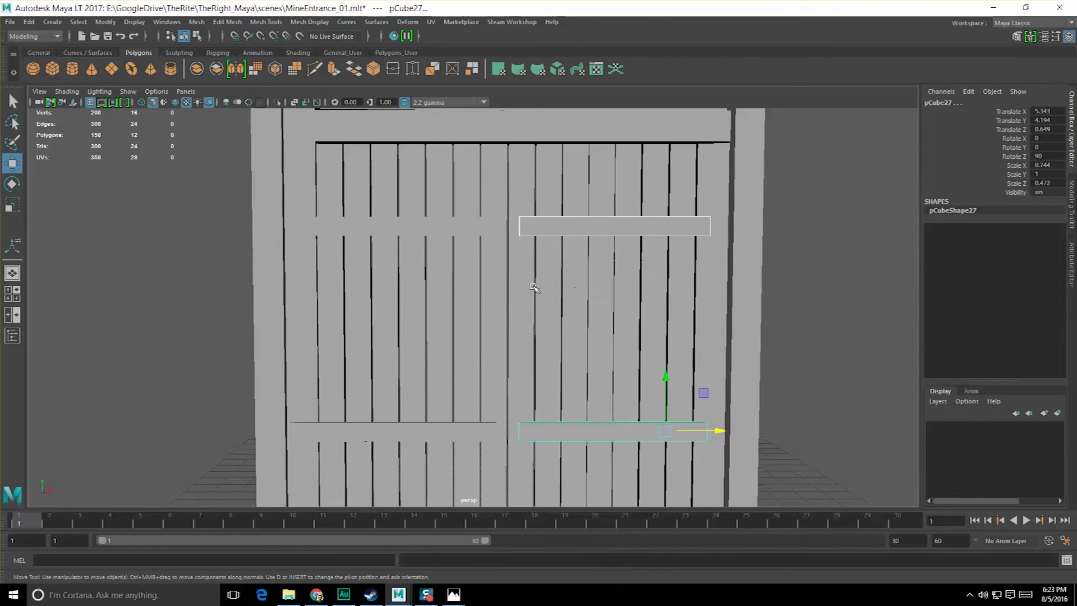
right_click(537, 212)
right_click_drag(538, 225, 511, 226)
left_click_drag(499, 204, 545, 498)
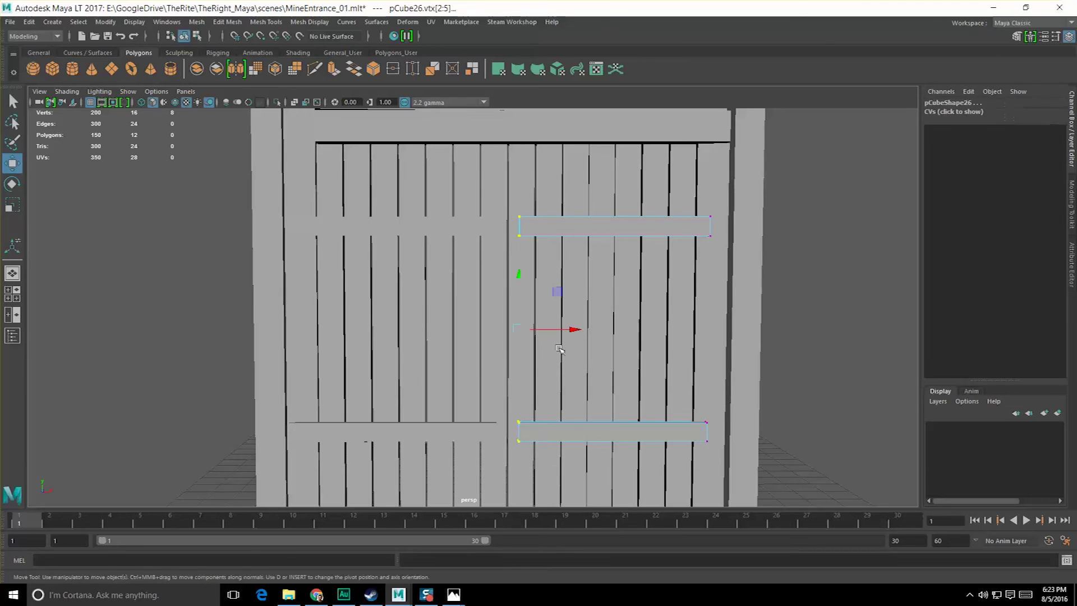
key("q")
left_click(785, 321)
left_click_drag(786, 321, 757, 316, "alt")
key("F8")
left_click(806, 324)
right_click_drag(806, 325, 608, 332, "alt")
- Inspect the doors from several angles and compare them with the hinges in the reference photo VerticalWoodenFrame.jpg
left_click(496, 305)
left_click_drag(495, 305, 516, 336, "alt")
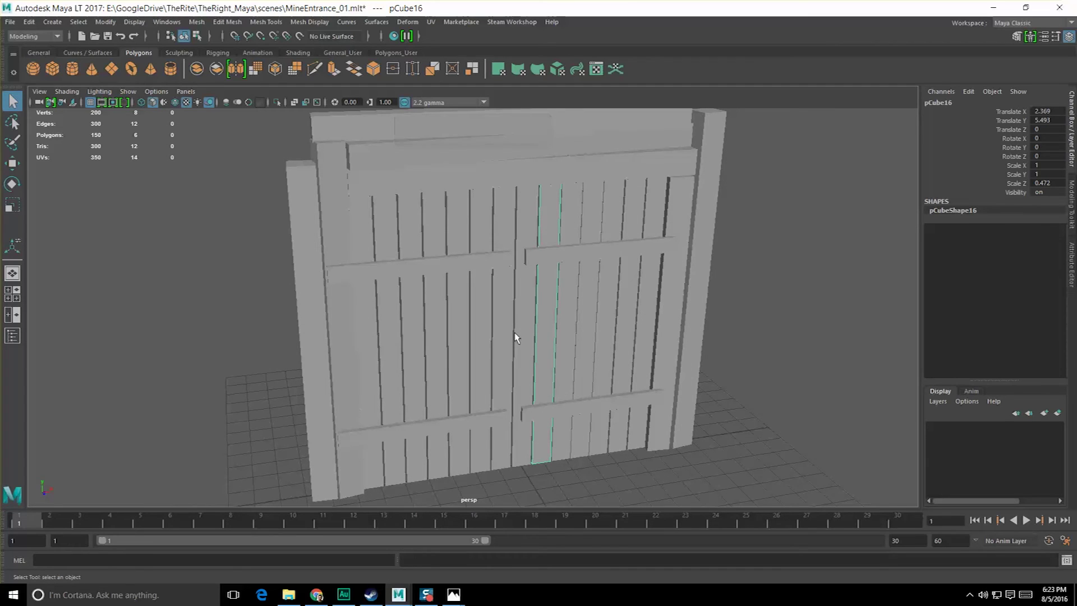
left_click_drag(622, 337, 529, 328, "alt")
left_click(480, 271)
mouse_move(453, 594)
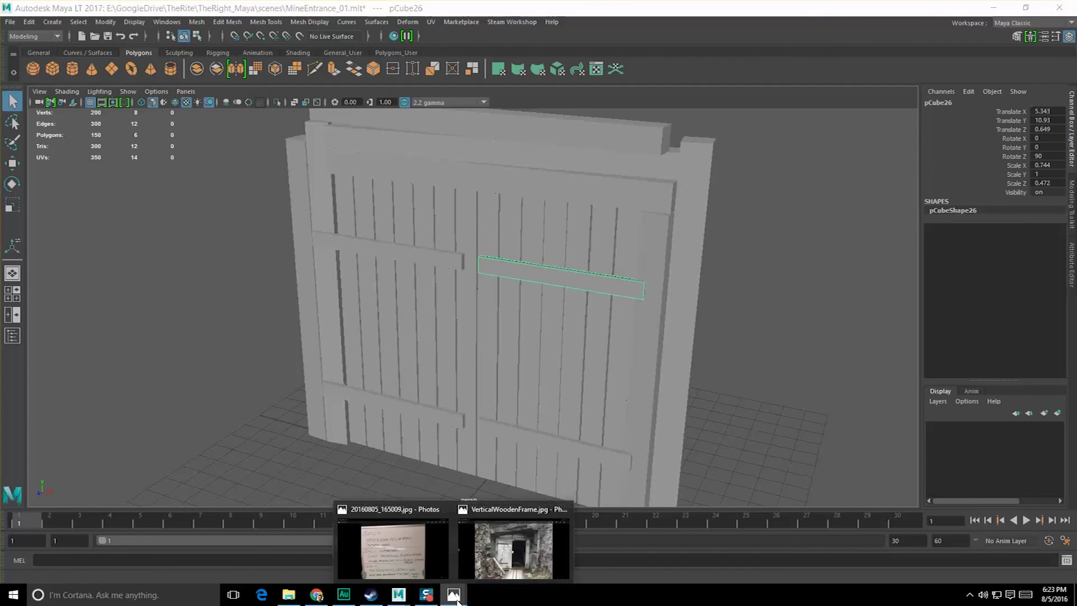
left_click(512, 522)
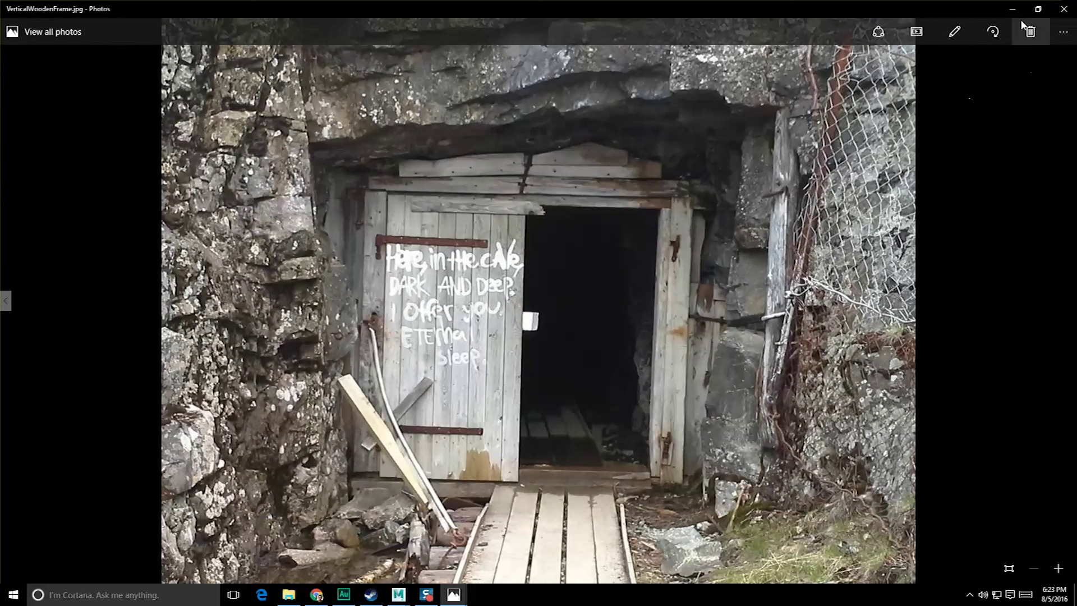
left_click(1012, 8)
scroll(645, 331, "up", 8)
left_click_drag(626, 337, 597, 359, "alt")
mouse_move(453, 594)
left_click(510, 552)
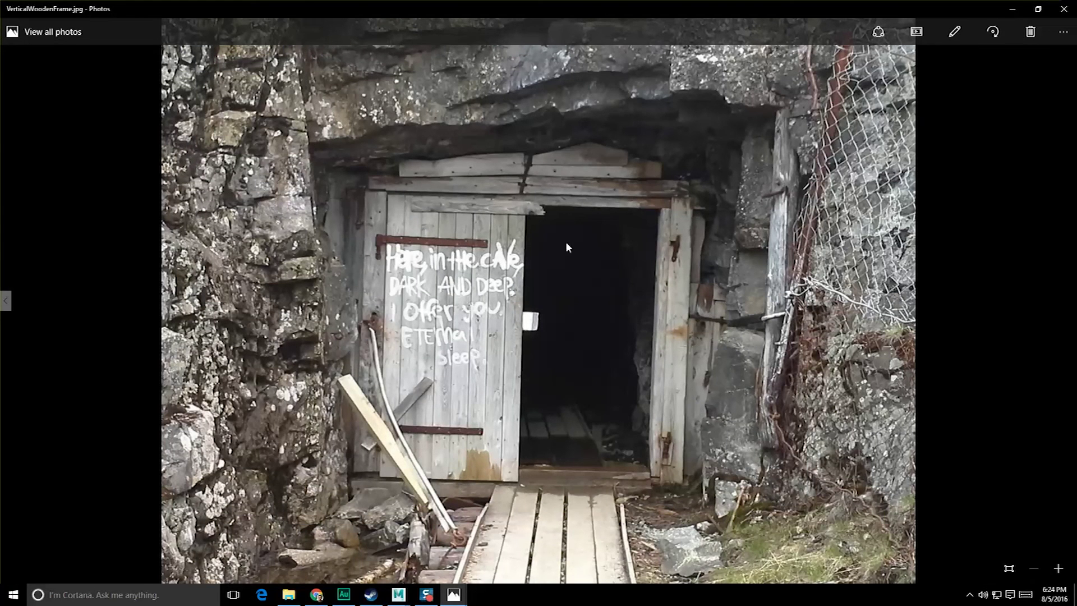
left_click(1019, 9)
- Create a polygon cylinder, scale it uniformly to 0.373 and move it near the outer end of the upper right crossbar
left_click_drag(733, 197, 575, 345, "alt")
left_click(71, 70)
scroll(395, 328, "down", 5)
left_click_drag(395, 328, 443, 306, "alt")
key("r")
left_click_drag(467, 368, 599, 412)
key("w")
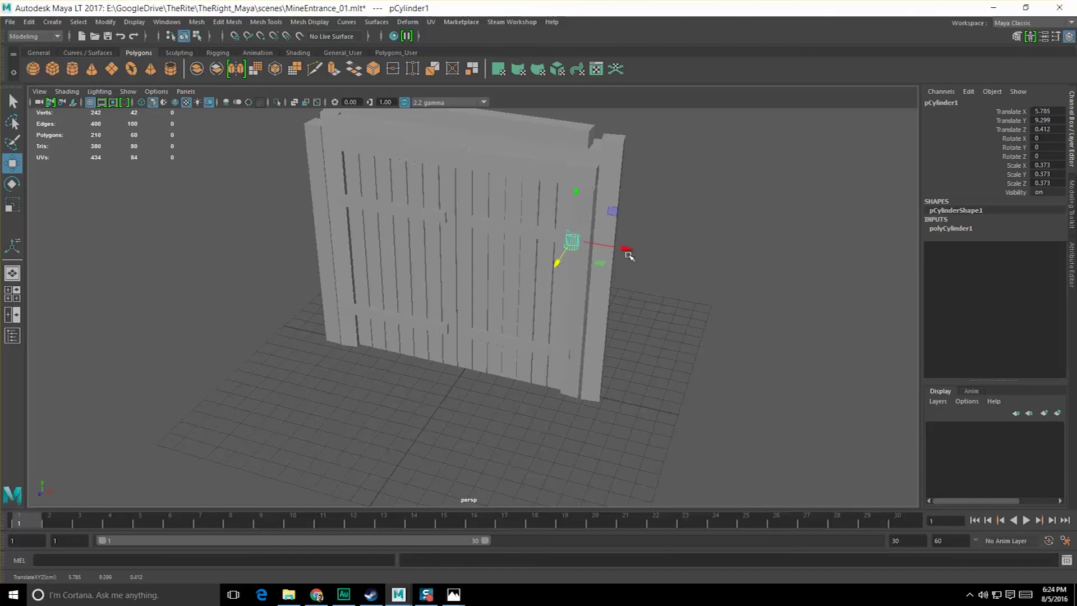
- Position the cylinder at the crossbar's outer end with Translate X 6.098, Y 9.455 and Z 0.444
key("f")
left_click_drag(568, 273, 438, 371, "alt")
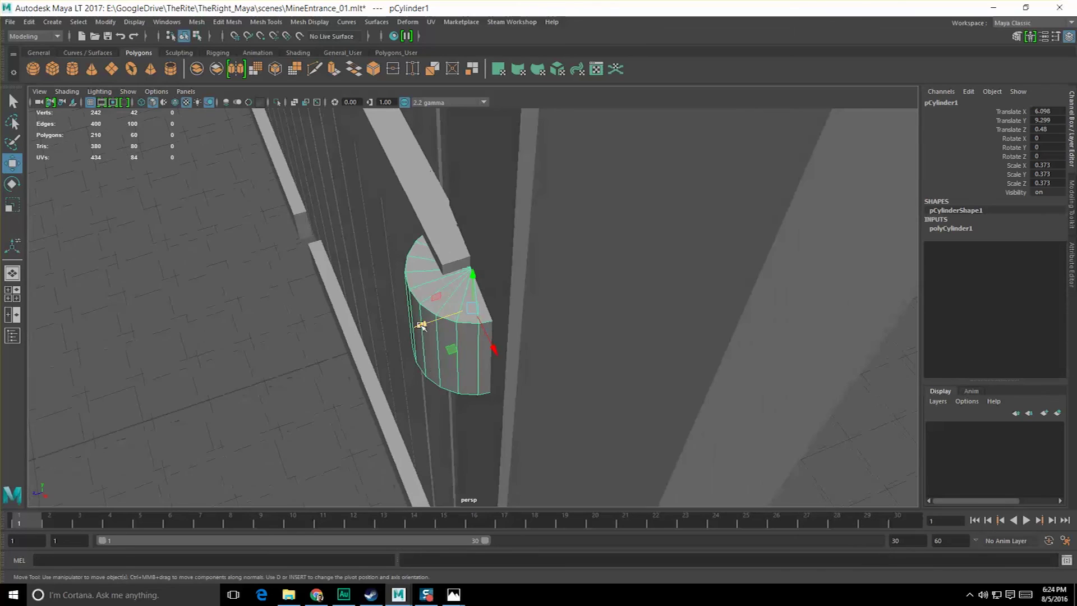
left_click_drag(421, 324, 474, 246)
left_click_drag(474, 247, 473, 219)
left_click_drag(474, 219, 1002, 230, "alt")
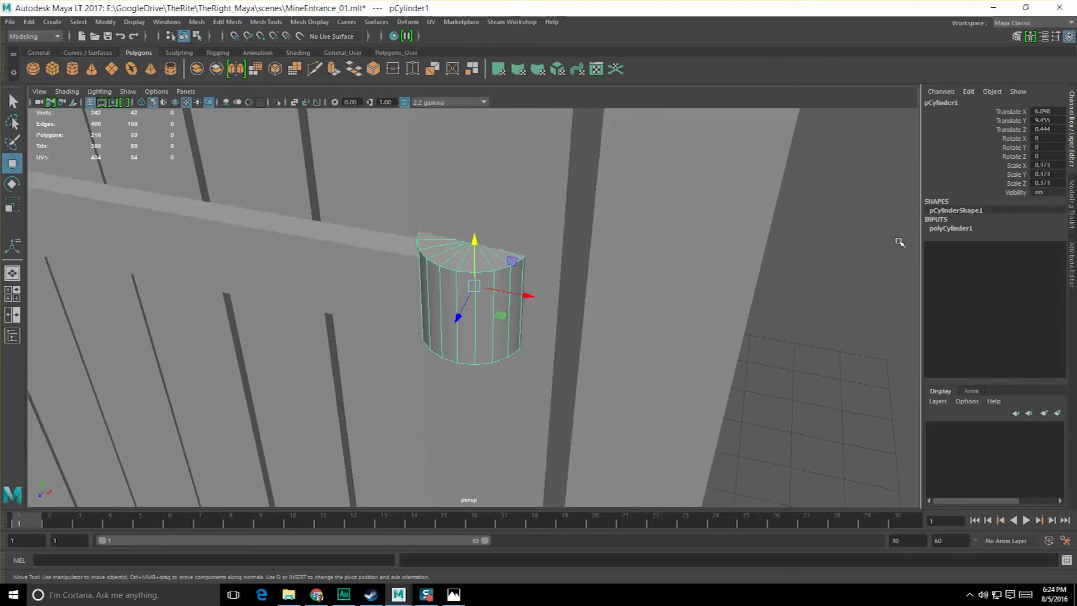
- Thin the cylinder to Scale X and Scale Z 0.137 and bring it forward to Translate Z 0.563
key("r")
left_click_drag(506, 318, 466, 340)
key("w")
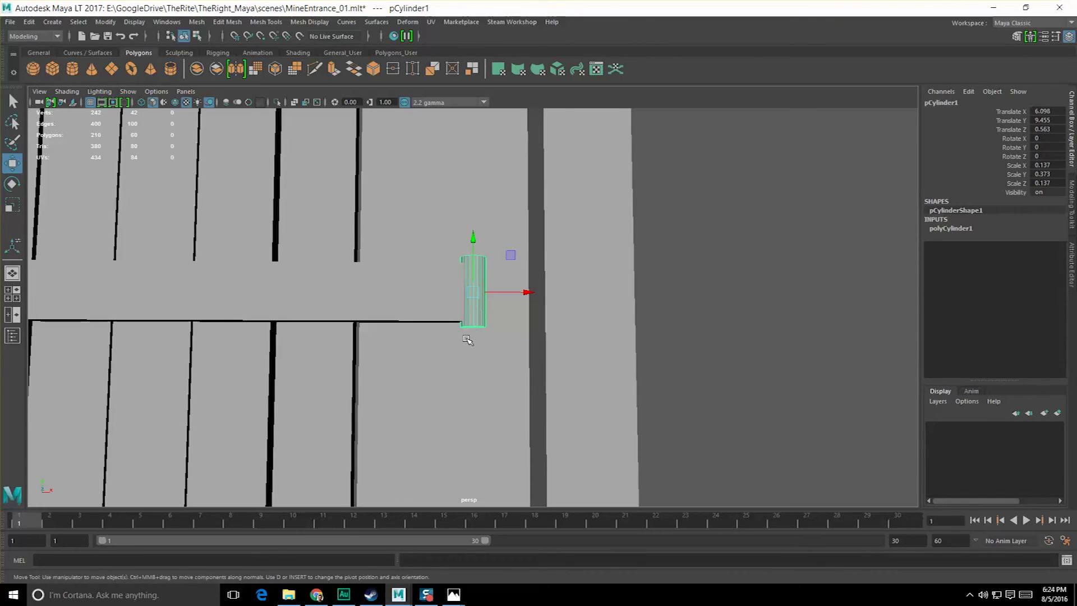
- Check the hinge in the reference photo VerticalWoodenFrame.jpg, and duplicate the hinge cylinder downward to Translate Y 8.525
mouse_move(453, 594)
left_click(514, 536)
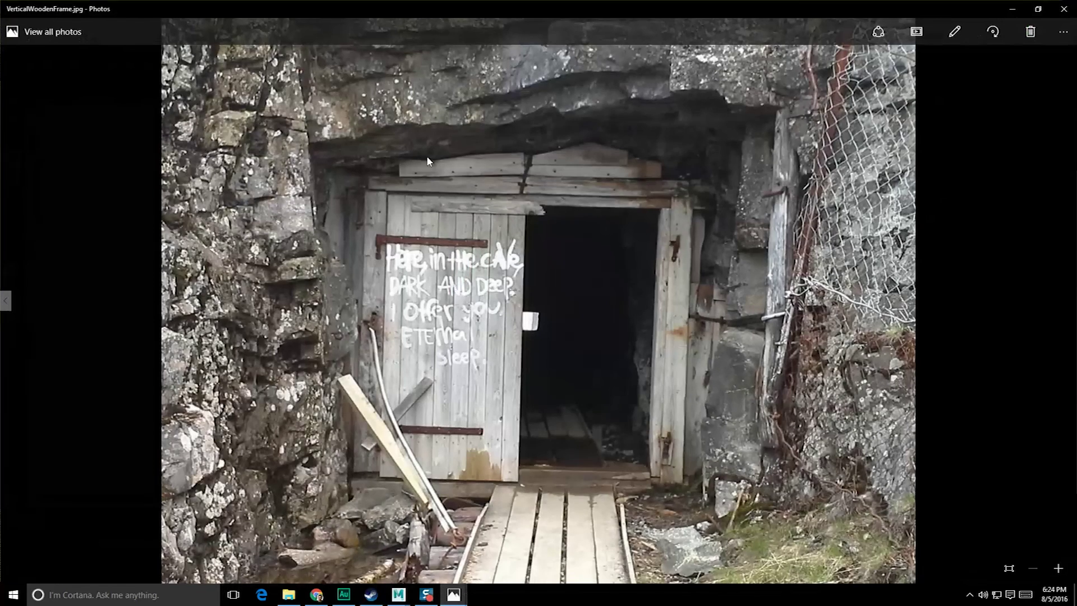
left_click(1013, 9)
left_click_drag(582, 284, 545, 280, "alt")
right_click_drag(543, 291, 496, 317, "alt")
middle_click_drag(496, 317, 527, 234, "alt")
left_click_drag(527, 233, 507, 296, "alt")
key("ctrl+d")
left_click_drag(520, 124, 526, 228)
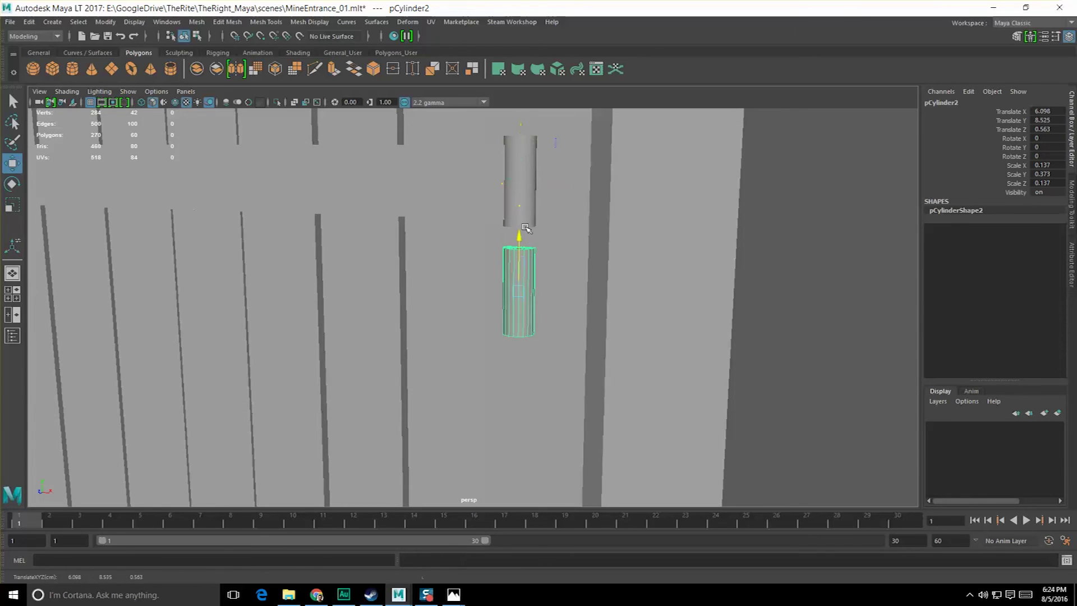
- Thin the lower cylinder to Scale X and Scale Z 0.105 and raise it against the upper one at Translate Y 8.734
key("r")
left_click_drag(498, 261, 477, 290, "alt")
key("w")
scroll(572, 312, "up", 3)
key("q")
- Duplicate both hinge cylinders across to the outer end of the upper left crossbar at Translate X -7.33
left_click(497, 275)
left_click(497, 300, "shift")
left_click_drag(419, 320, 441, 331, "alt")
scroll(441, 331, "down", 3)
key("w")
scroll(441, 330, "down", 5)
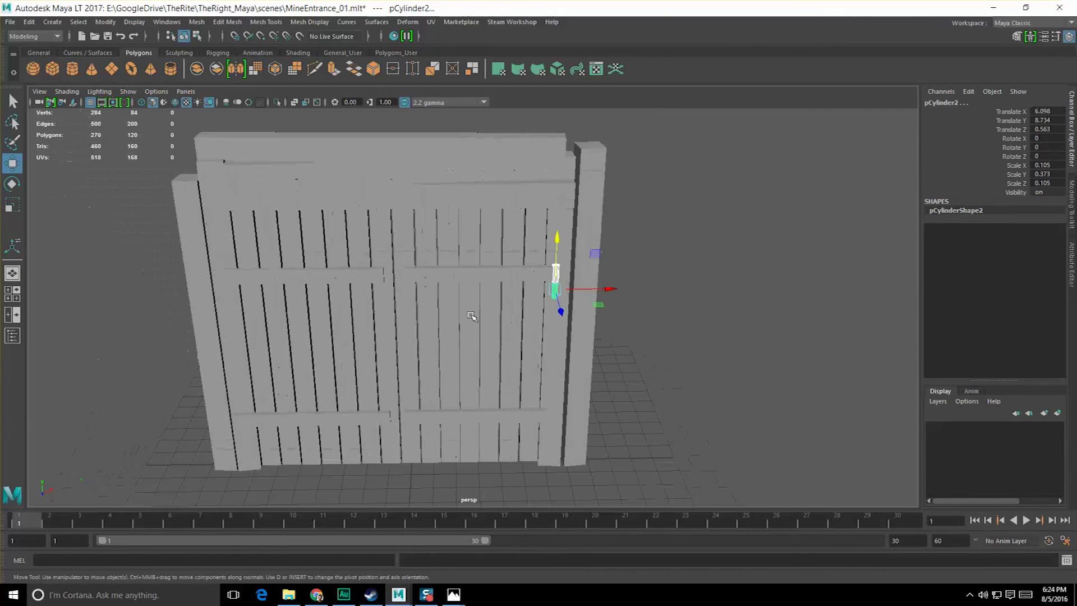
left_click_drag(611, 295, 426, 314)
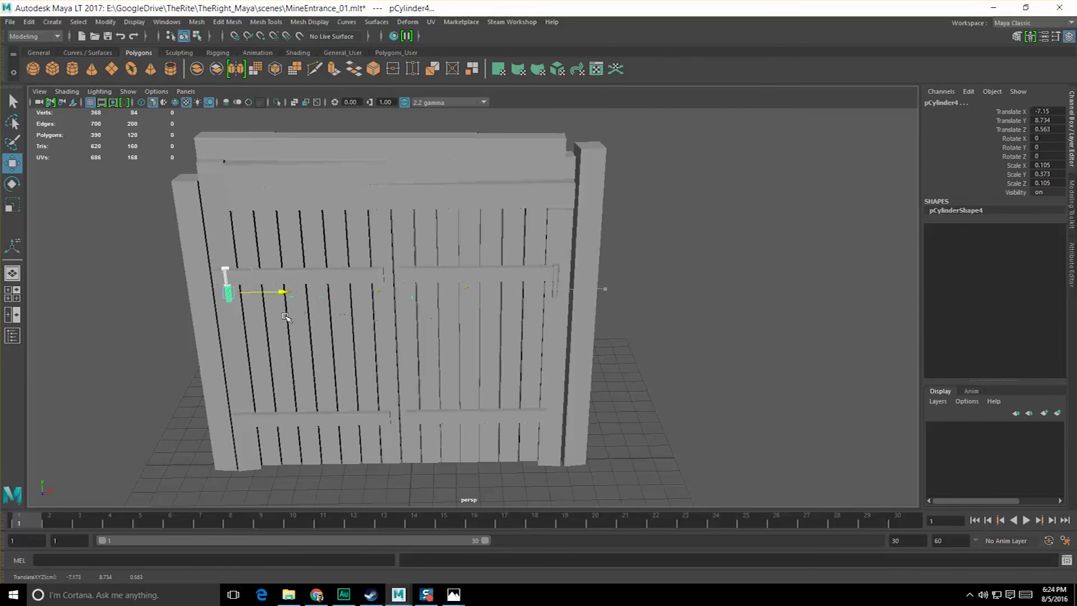
middle_click_drag(274, 317, 458, 326, "alt")
scroll(498, 325, "up", 5)
left_click_drag(396, 285, 421, 291)
- Move the outer-end vertices of the upper left crossbar so the bar ends inside the hinge cylinder
scroll(420, 291, "down", 8)
left_click(389, 265)
left_click_drag(388, 266, 388, 276, "alt")
right_click_drag(389, 276, 331, 277)
left_click_drag(212, 228, 345, 345)
left_click_drag(345, 345, 326, 325, "alt")
left_click_drag(365, 253, 366, 254)
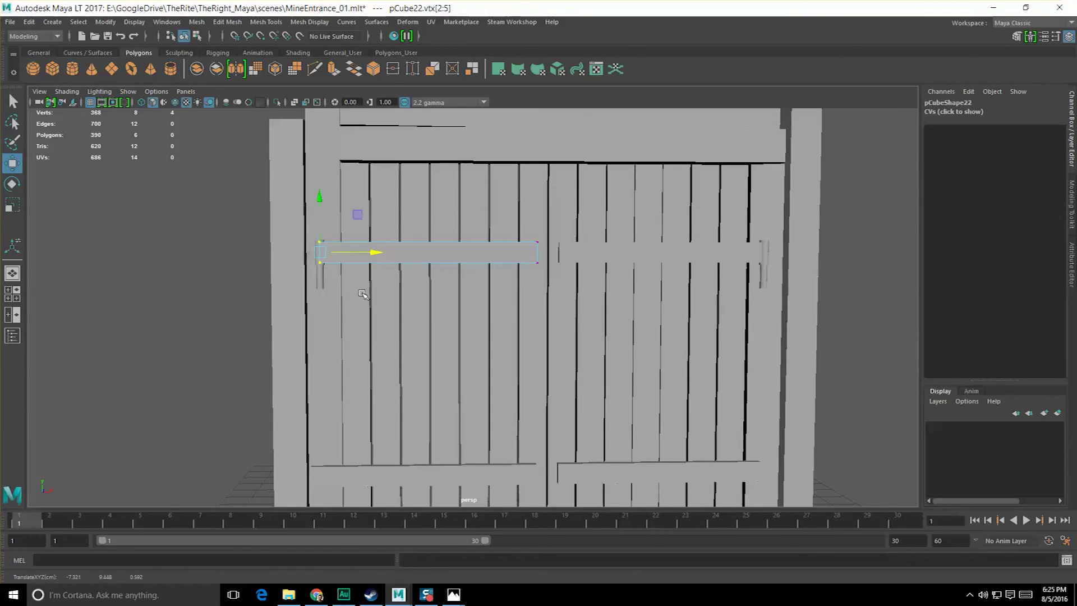
key("f")
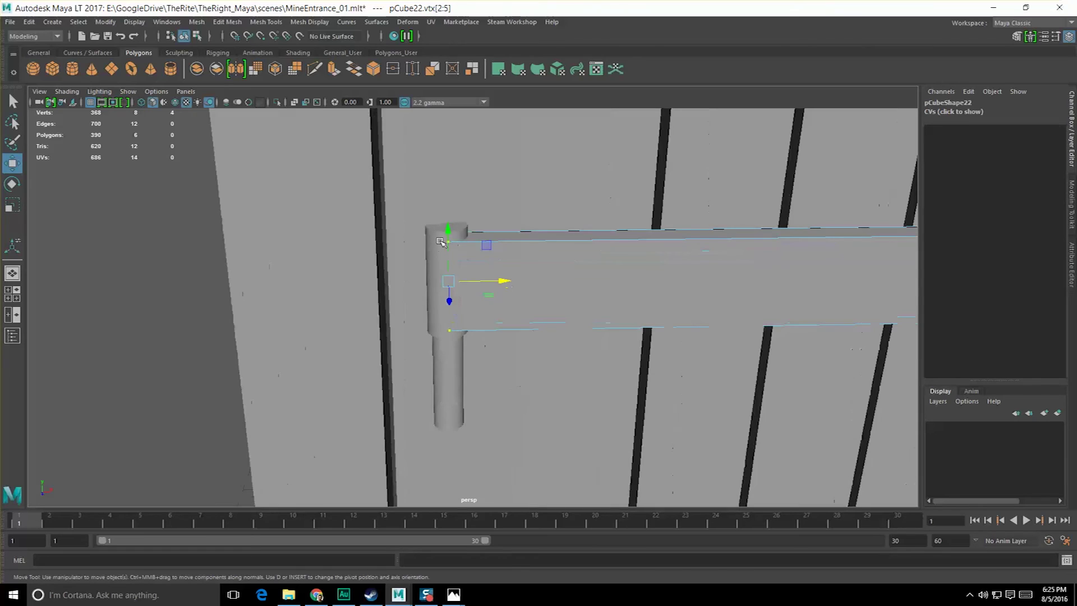
middle_click_drag(439, 229, 447, 234)
scroll(493, 332, "down", 6)
middle_click_drag(557, 474, 469, 375, "alt")
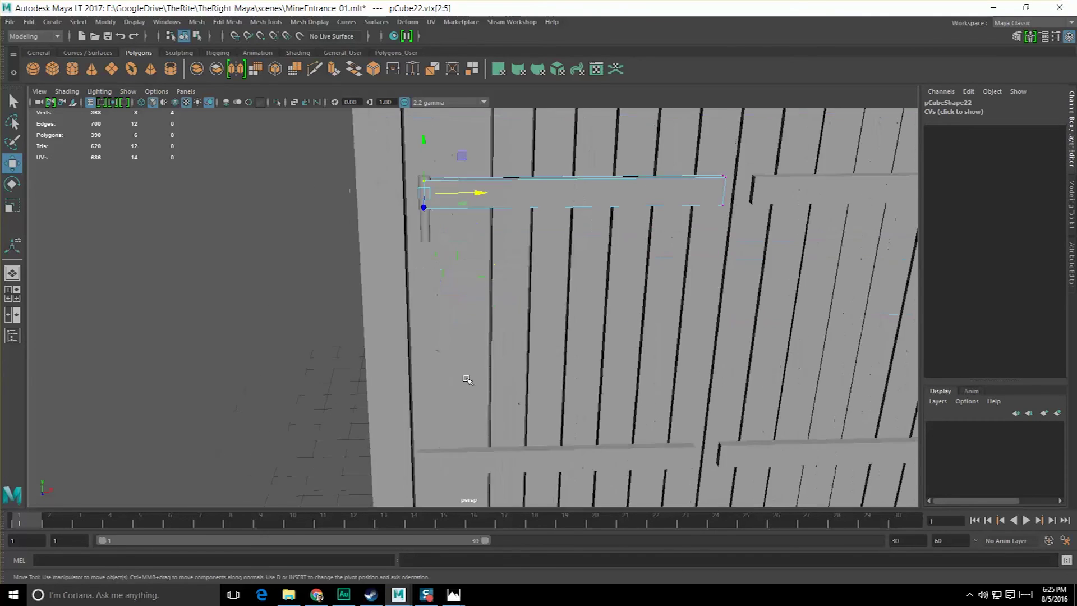
left_click_drag(469, 375, 458, 314, "alt")
left_click(426, 232)
key("q")
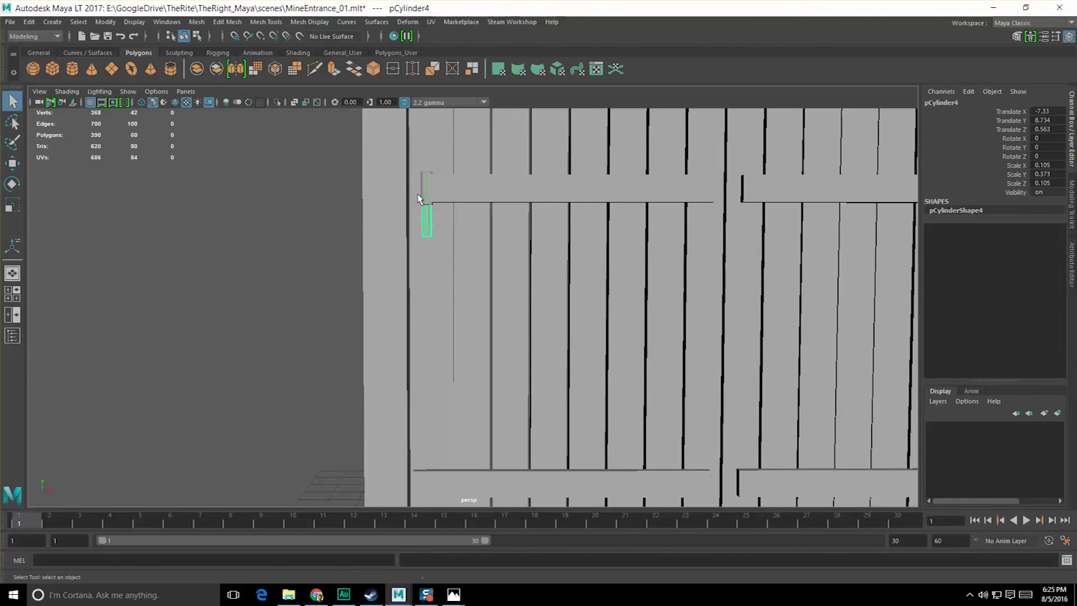
scroll(458, 274, "down", 3)
middle_click_drag(497, 325, 493, 281, "alt")
left_click_drag(493, 281, 470, 286, "alt")
middle_click_drag(873, 204, 603, 284, "alt")
scroll(604, 284, "up", 1)
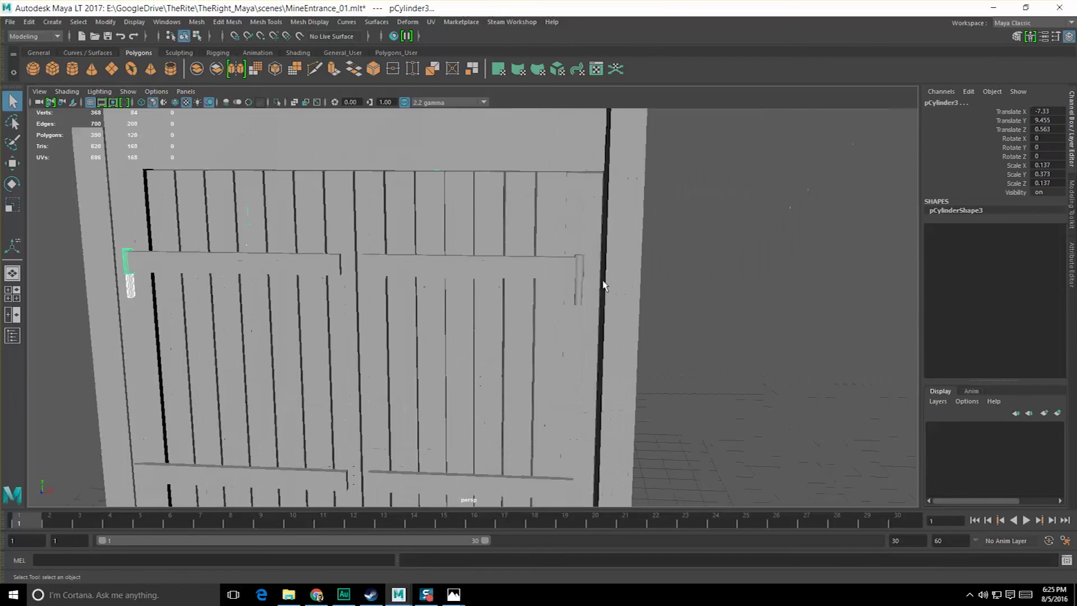
left_click_drag(603, 284, 571, 274, "alt")
left_click(571, 275)
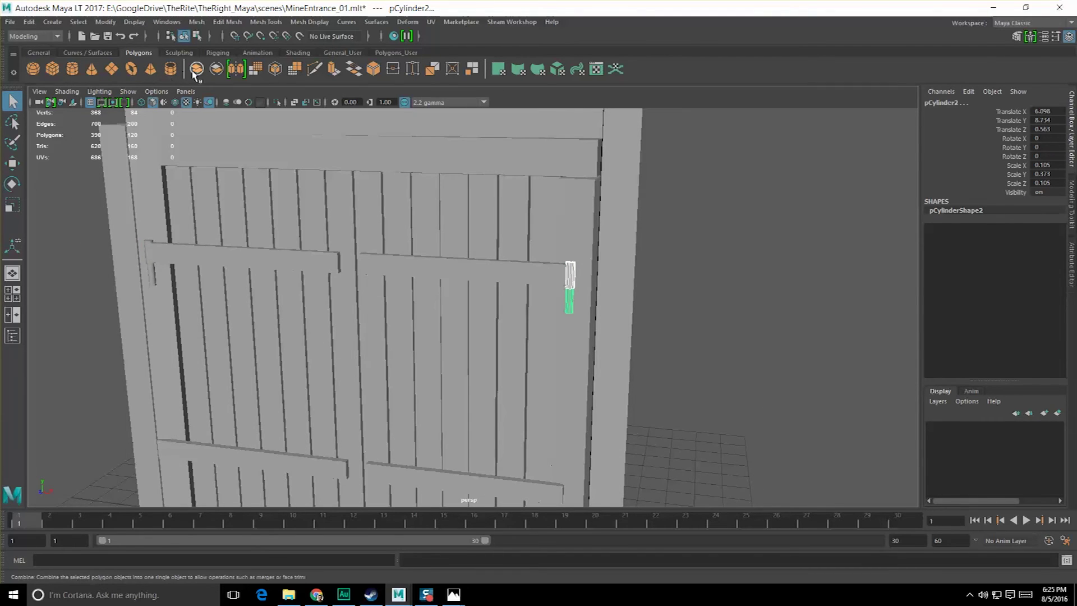
- Duplicate the two cylinders of the upper left hinge and move the copies down to the lower left crossbar
left_click_drag(236, 334, 332, 306, "alt")
middle_click_drag(332, 305, 345, 303, "alt")
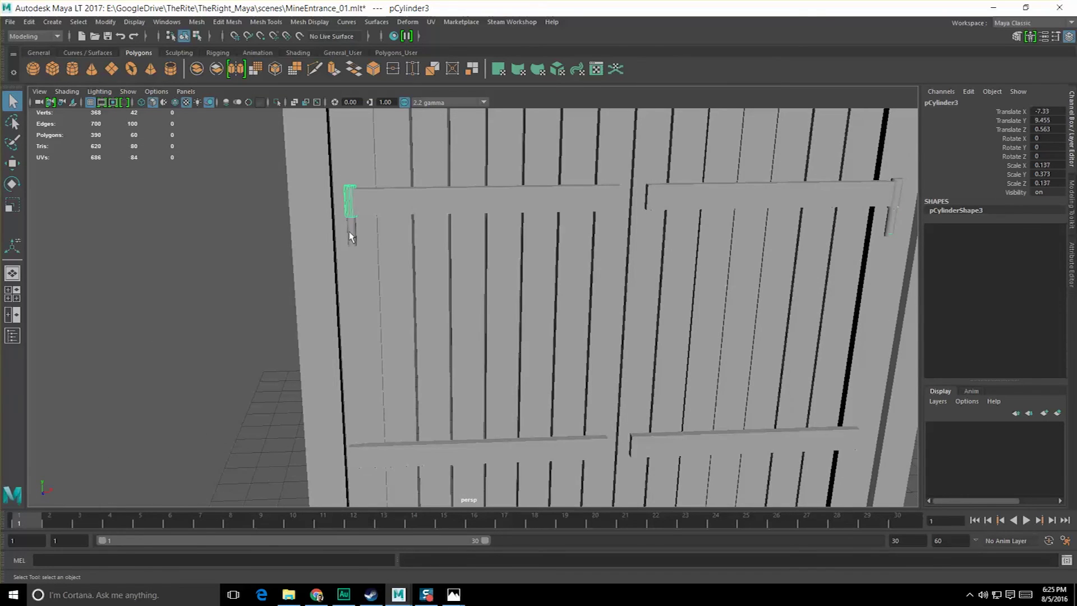
left_click(350, 233, "shift")
middle_click_drag(378, 306, 386, 278, "alt")
scroll(386, 278, "down", 3)
key("ctrl+d")
key("w")
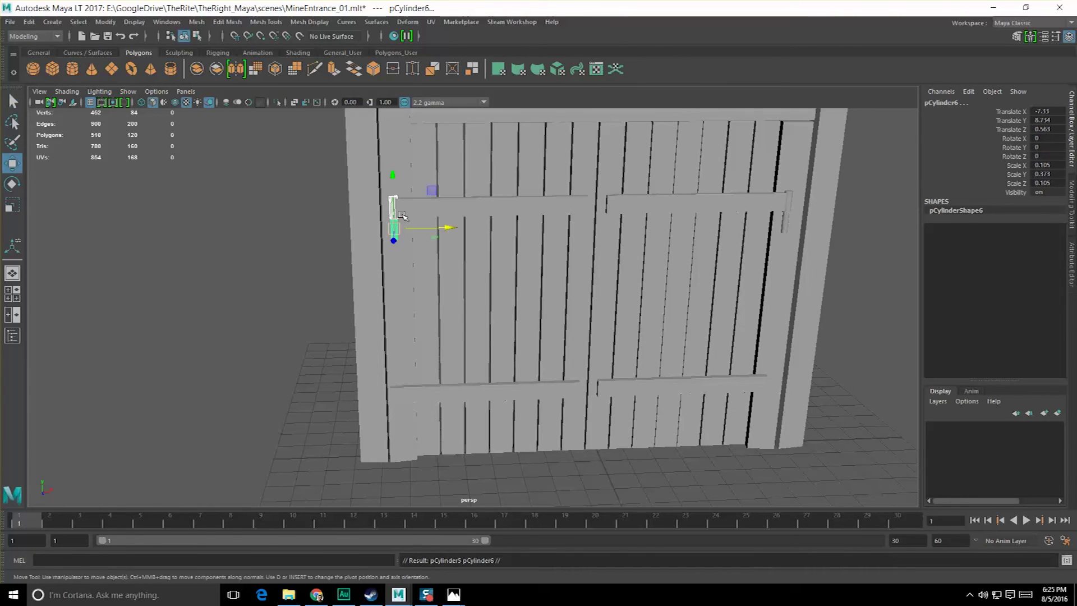
left_click_drag(391, 175, 393, 346)
- Line up the copied hinge with the lower left crossbar, placing its thin cylinder at Translate Y 1.956
middle_click_drag(392, 360, 491, 175, "alt")
scroll(494, 197, "up", 3)
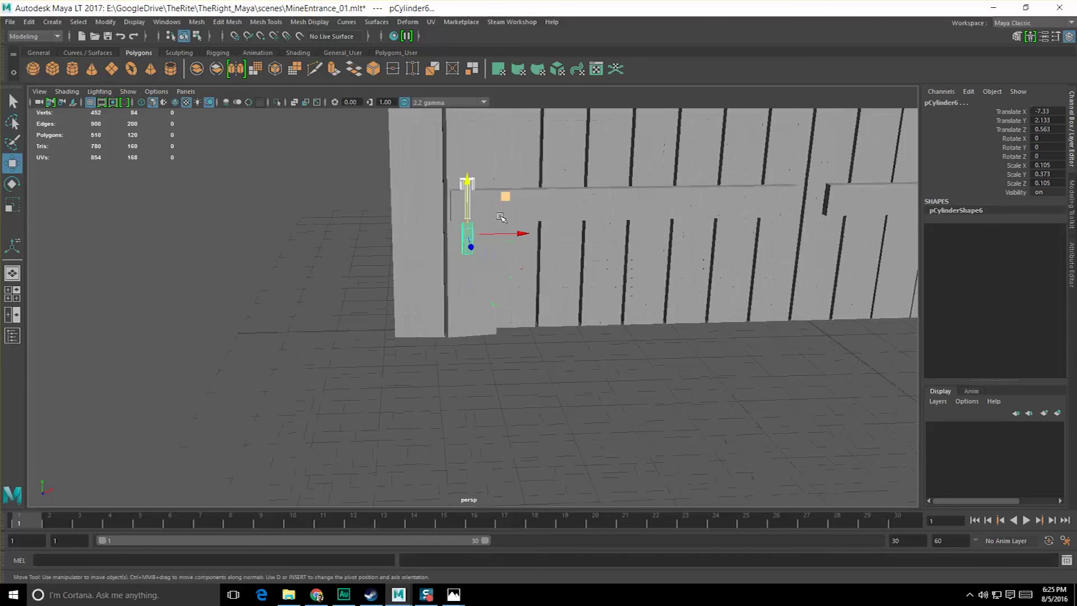
scroll(498, 221, "up", 2)
middle_click_drag(498, 221, 488, 308, "alt")
left_click_drag(449, 246, 451, 257)
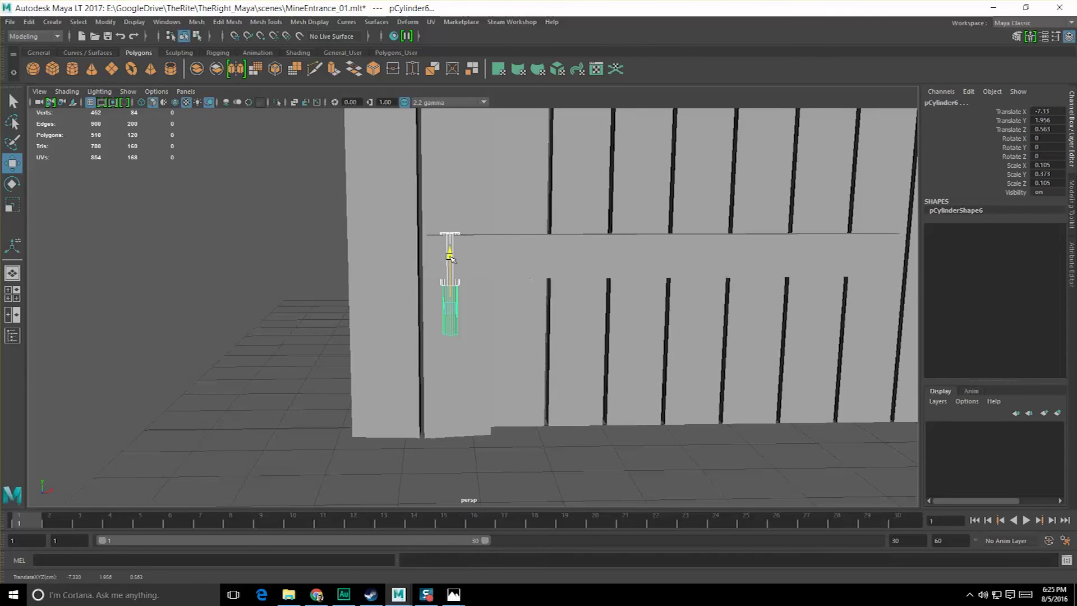
- Move the lower left crossbar's outer-end vertices to meet its hinge, and compare the doors with the reference photo VerticalWoodenFrame.jpg
left_click(485, 251)
right_click_drag(483, 250, 433, 254)
left_click_drag(385, 216, 471, 329)
key("w")
left_click_drag(476, 264, 503, 268)
scroll(466, 285, "up", 5)
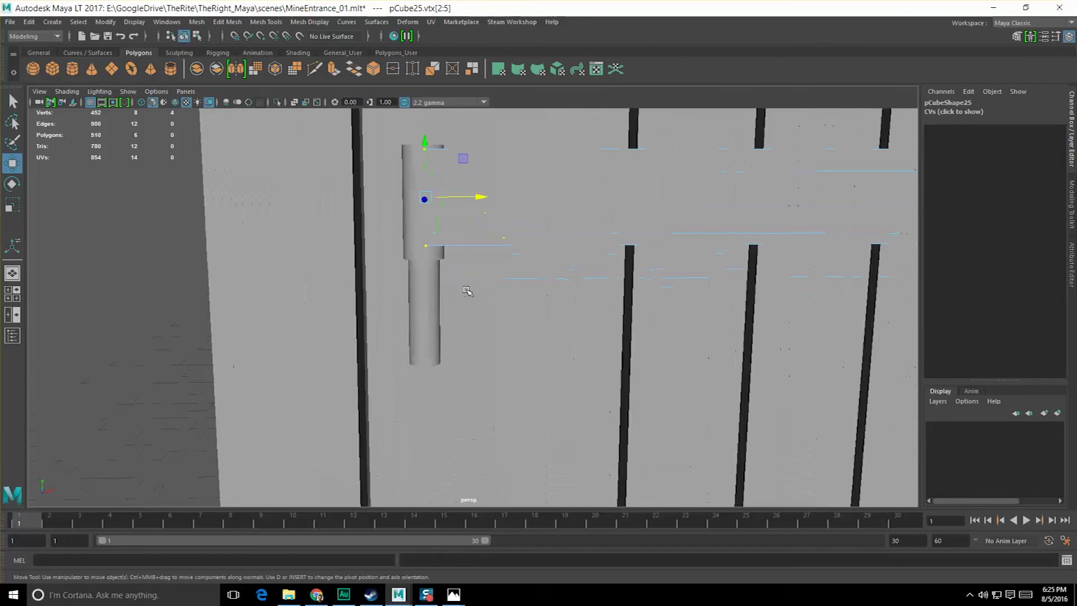
scroll(411, 250, "down", 6)
scroll(432, 292, "down", 6)
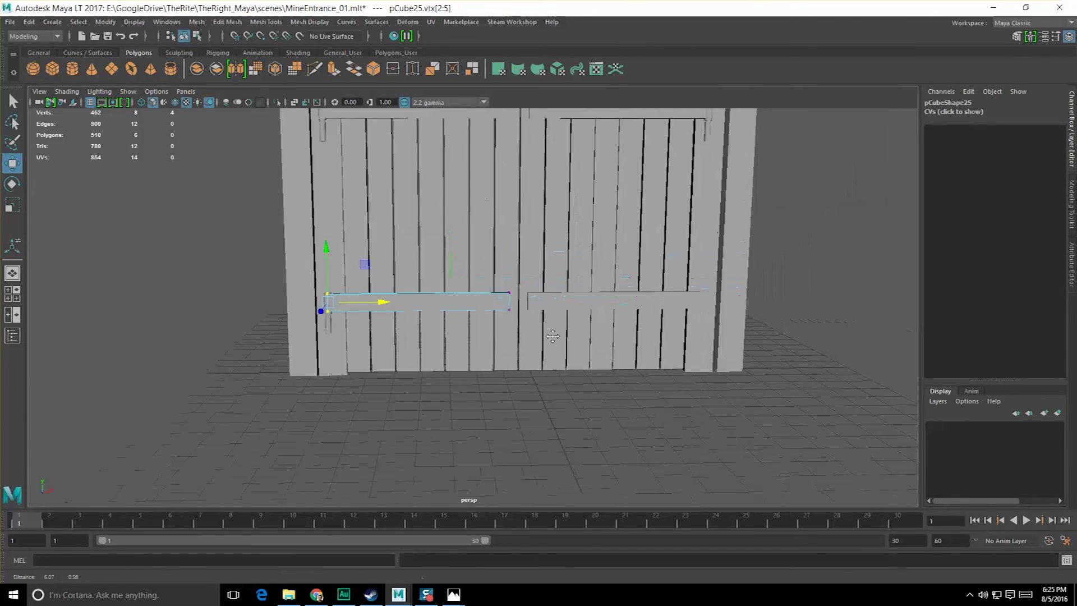
mouse_move(453, 594)
left_click(479, 570)
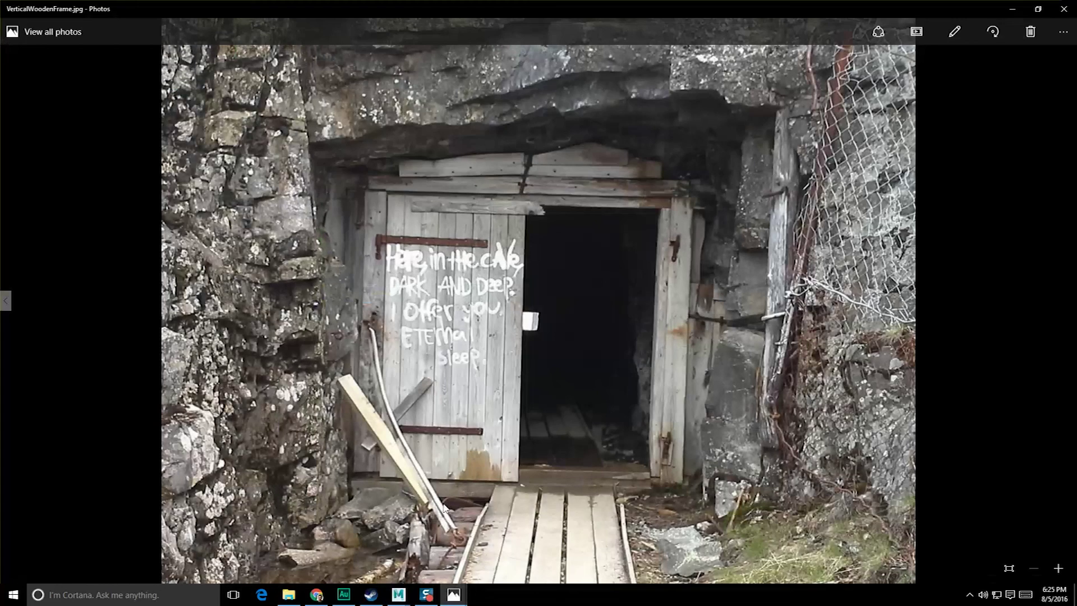
left_click(1021, 8)
middle_click_drag(408, 360, 387, 389, "alt")
scroll(388, 389, "down", 4)
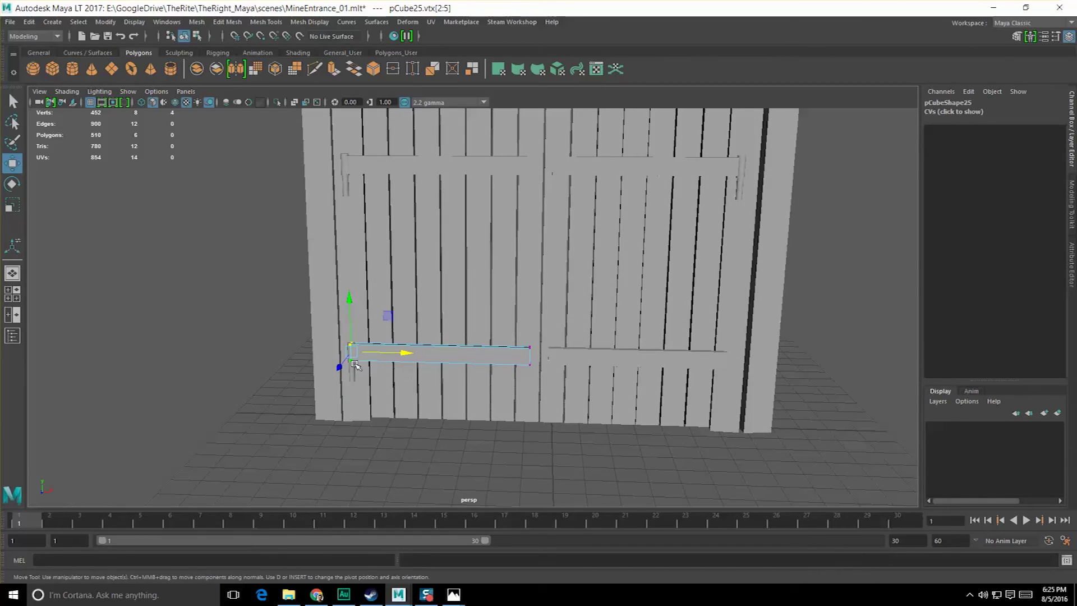
- Duplicate the lower left hinge's two cylinders across to the lower right crossbar at Translate X 6.062
middle_click_drag(563, 375, 565, 350, "alt")
scroll(370, 392, "up", 6)
middle_click_drag(323, 390, 522, 385, "alt")
key("q")
left_click_drag(446, 392, 490, 366, "alt")
scroll(439, 358, "up", 2)
left_click(437, 362)
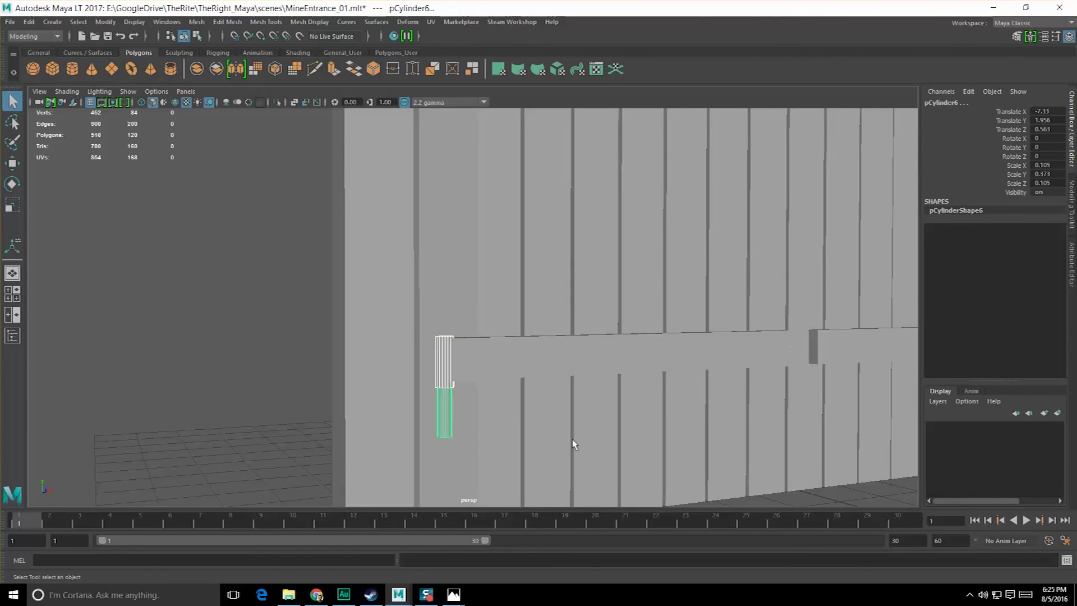
scroll(572, 438, "down", 5)
key("w")
left_click_drag(519, 337, 776, 343)
key("f")
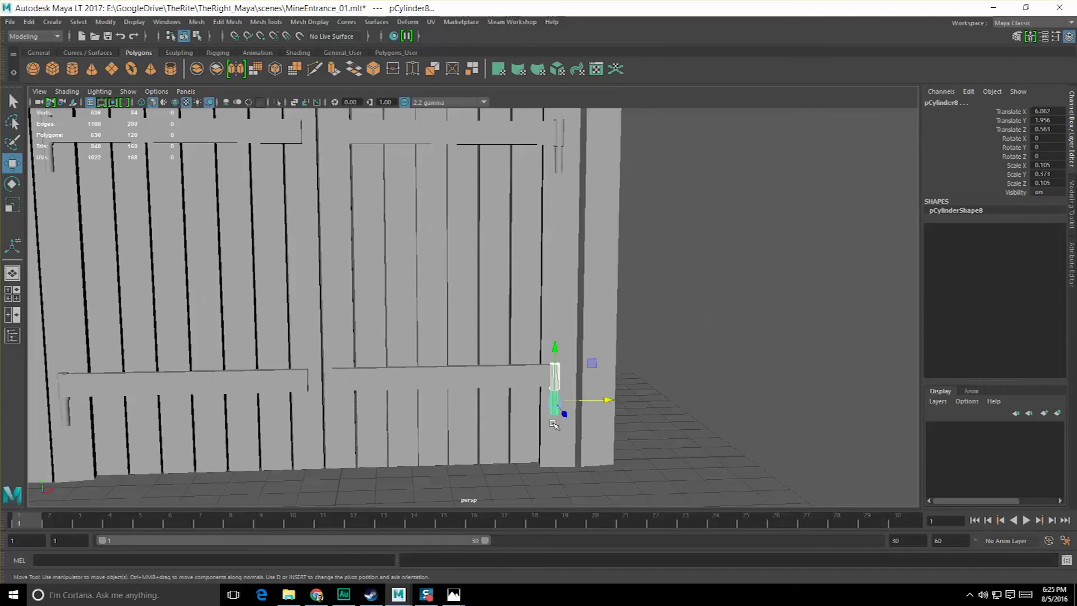
- Snap the copied hinge onto the outer end of the lower right crossbar and clear the selection
scroll(580, 405, "down", 4)
left_click_drag(580, 405, 525, 381, "alt")
left_click_drag(534, 326, 584, 324)
middle_click_drag(584, 324, 582, 360, "alt")
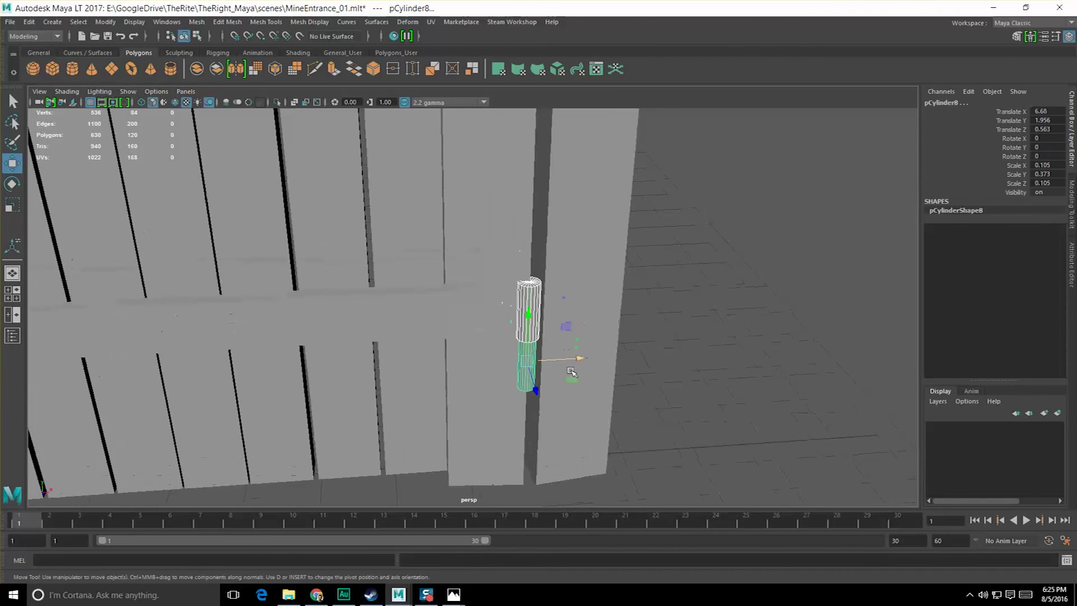
scroll(527, 344, "up", 3)
key("v")
middle_click_drag(451, 282, 480, 287)
scroll(481, 287, "down", 5)
key("q")
left_click(700, 354)
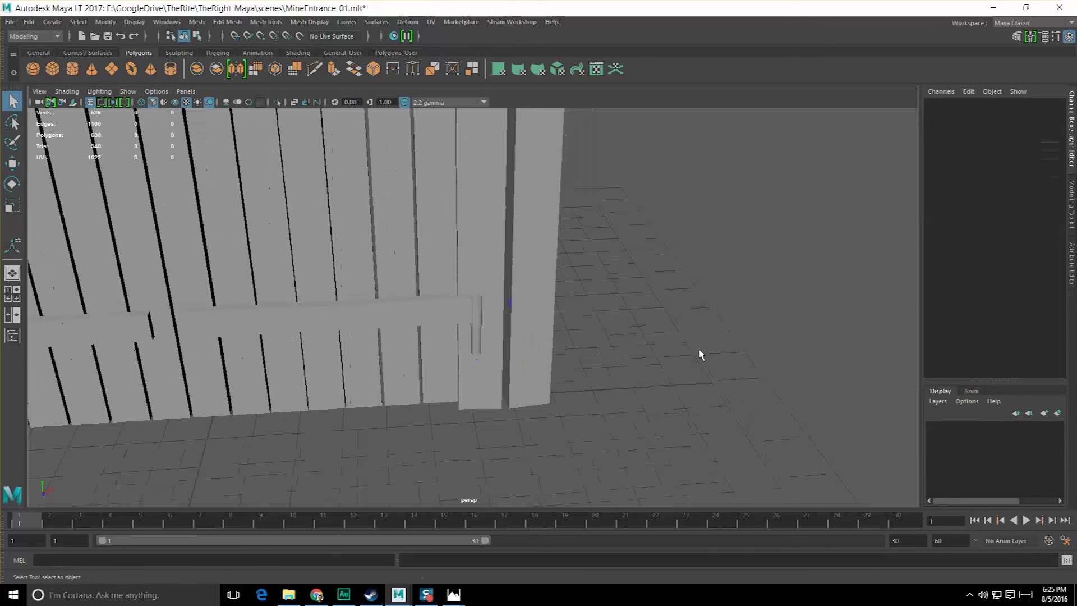
scroll(567, 313, "down", 5)
left_click_drag(542, 371, 510, 322, "alt")
middle_click_drag(510, 322, 514, 380, "alt")
scroll(514, 379, "up", 4)
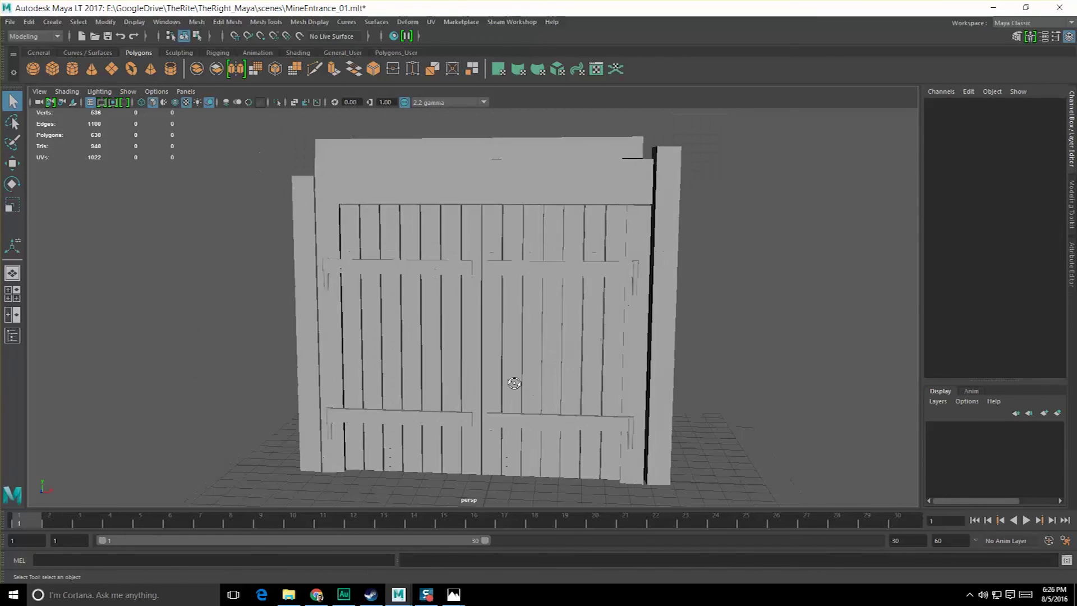
left_click(509, 274)
left_click_drag(440, 280, 453, 281, "alt")
scroll(420, 313, "up", 2)
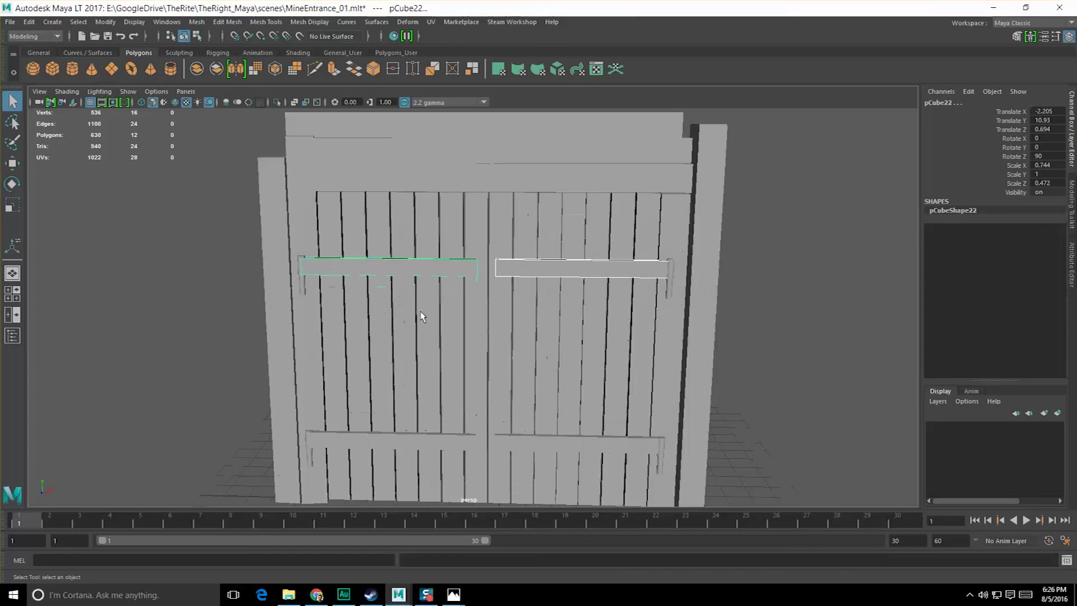
left_click_drag(421, 314, 444, 325, "alt")
left_click(512, 253)
left_click(533, 250, "shift")
left_click(560, 249, "shift")
left_click(585, 254, "shift")
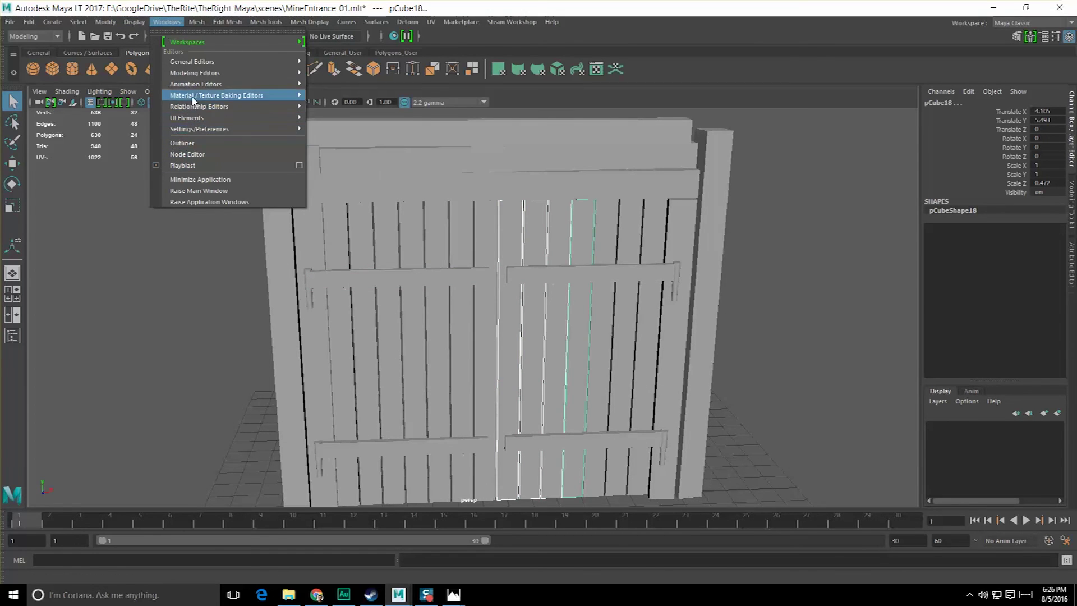
- Open the Outliner, move it clear of the doors and enlarge it to list the scene objects
left_click(185, 143)
left_click_drag(256, 115, 124, 55)
left_click_drag(102, 248, 102, 460)
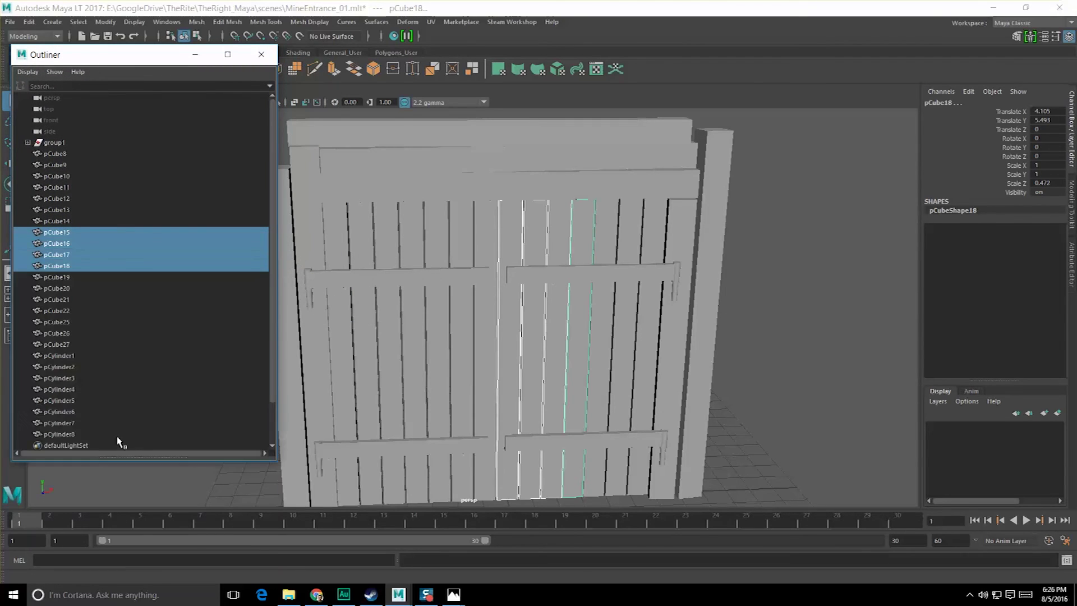
- Rename the beam frame group group1 as Frame and expand it in the Outliner
left_click(55, 143)
key("f")
left_click_drag(382, 248, 374, 248, "alt")
middle_click_drag(375, 249, 435, 231, "alt")
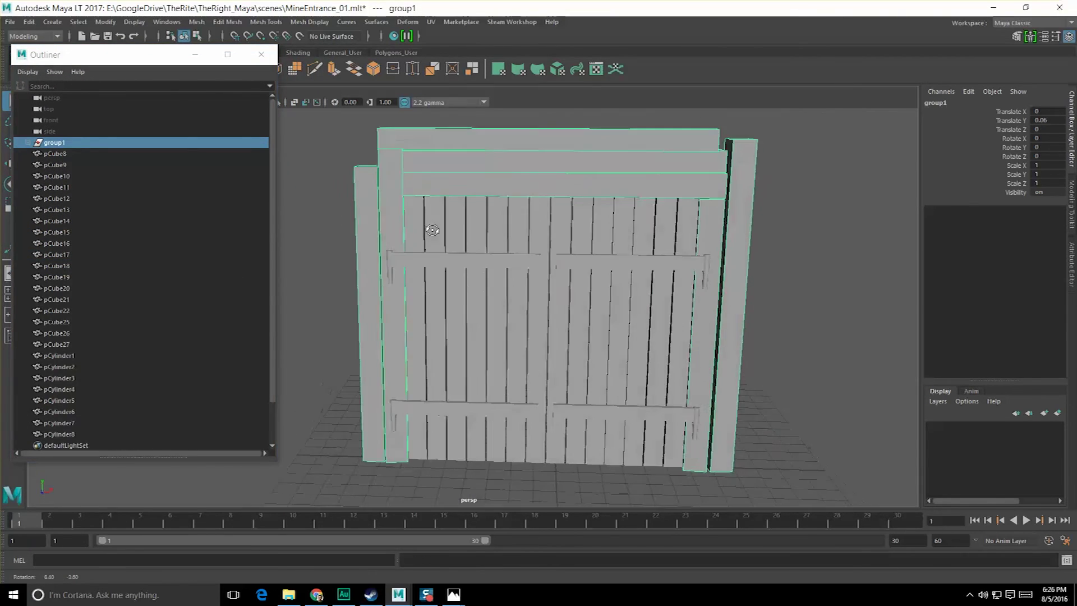
left_click(55, 142)
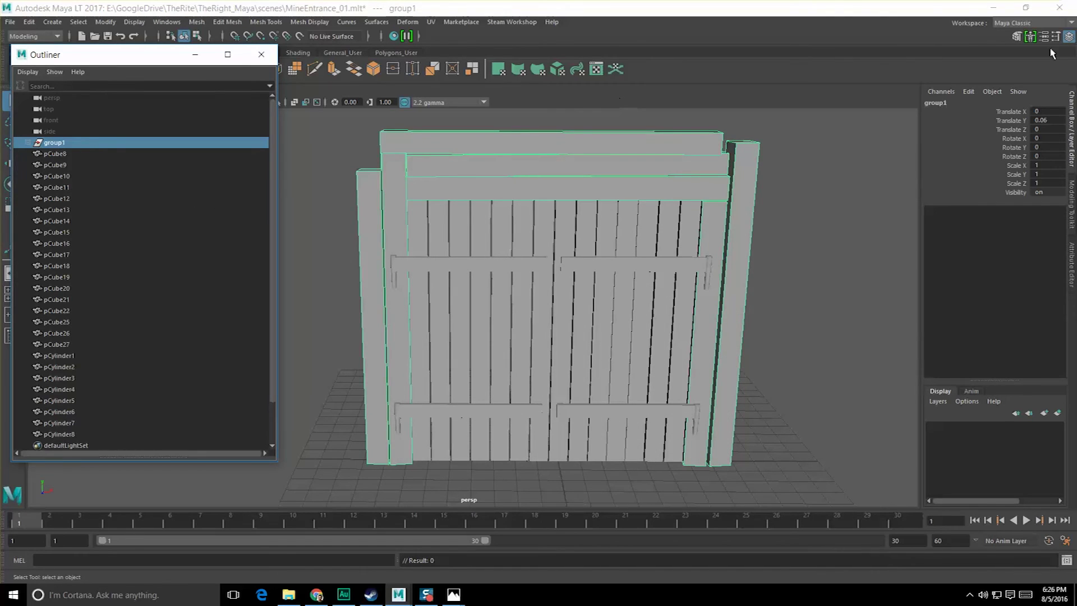
left_click(972, 103)
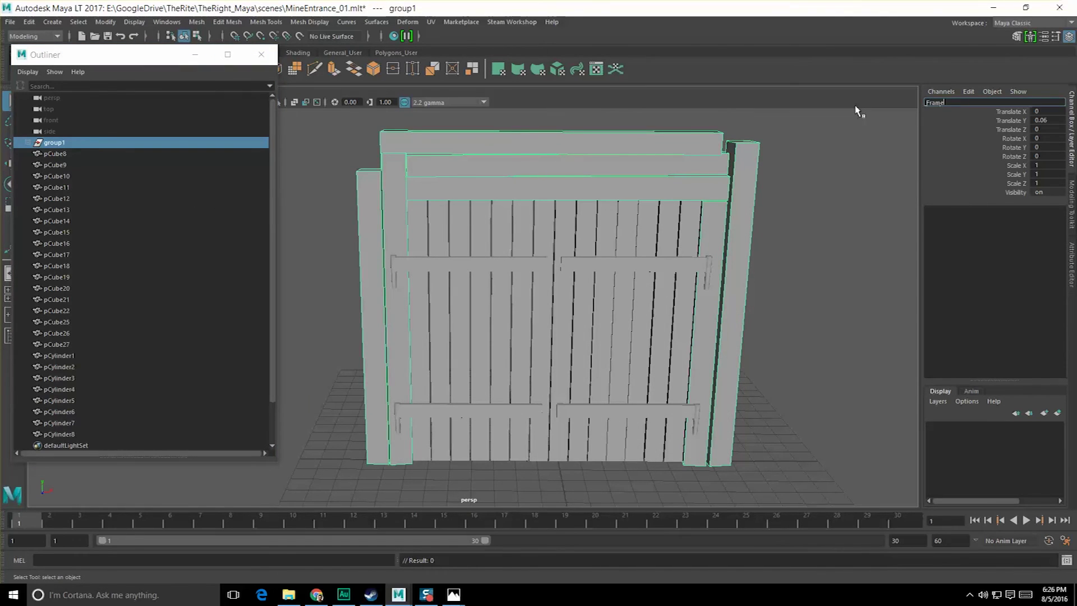
left_click(28, 142)
left_click(79, 144)
- Rename the frame's inner right post, as seen from behind the doors, as Frame_Right_Inner
left_click(365, 228)
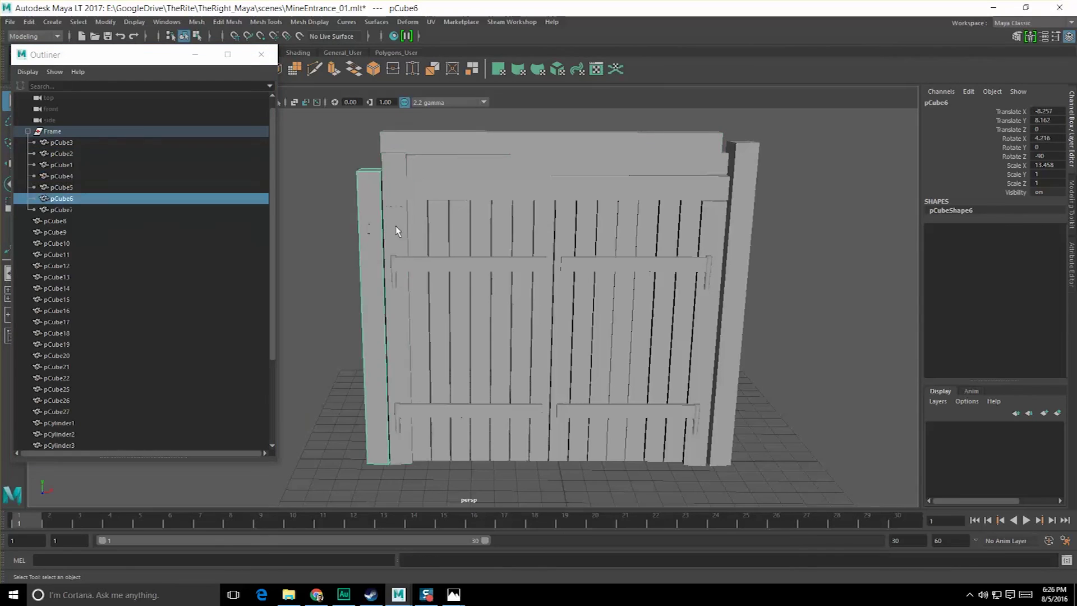
left_click(394, 233)
left_click_drag(564, 257, 575, 241, "alt")
middle_click_drag(575, 241, 560, 260, "alt")
left_click_drag(560, 260, 553, 306, "alt")
left_click(935, 104)
type("Frame_Right_Inner")
key("Return")
- Rename the frame's outer right post, pCube6, as Frame_Right_Outer
left_click(66, 209)
left_click(69, 144)
left_click(70, 178)
left_click(72, 189)
left_click(72, 199)
left_click(987, 101)
type("Frame_Right_Inner")
key("BackSpace")
key("BackSpace")
key("BackSpace")
key("BackSpace")
key("BackSpace")
type("Outer")
key("Return")
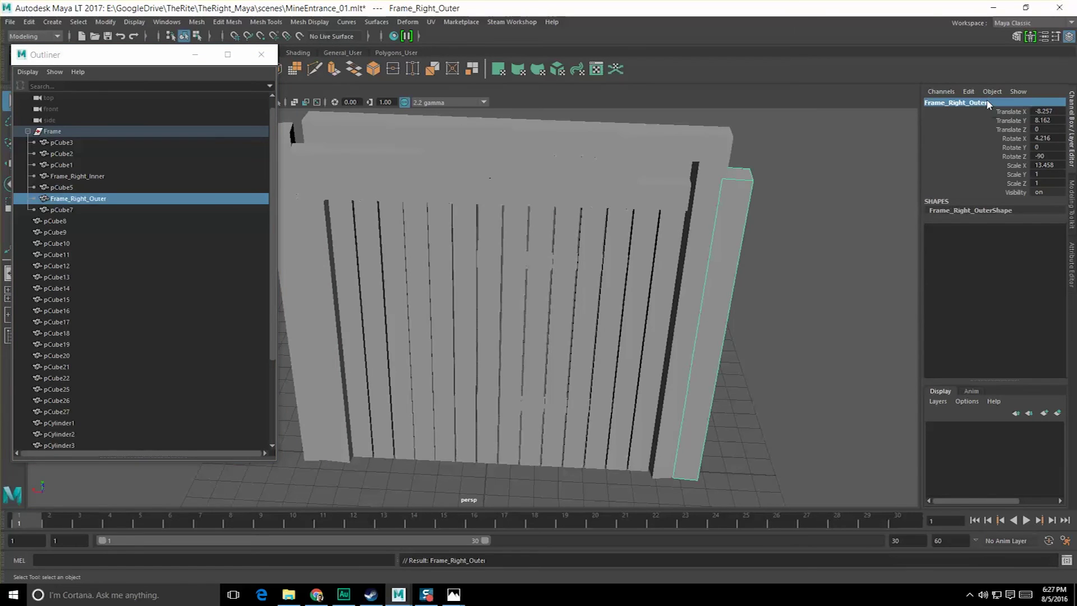
- Rename the frame's outer left post, pCube7, as Frame_Left_Inner
left_click(62, 210)
left_click(944, 103)
key("BackSpace")
key("BackSpace")
key("BackSpace")
key("BackSpace")
key("BackSpace")
type("Left")
key("Return")
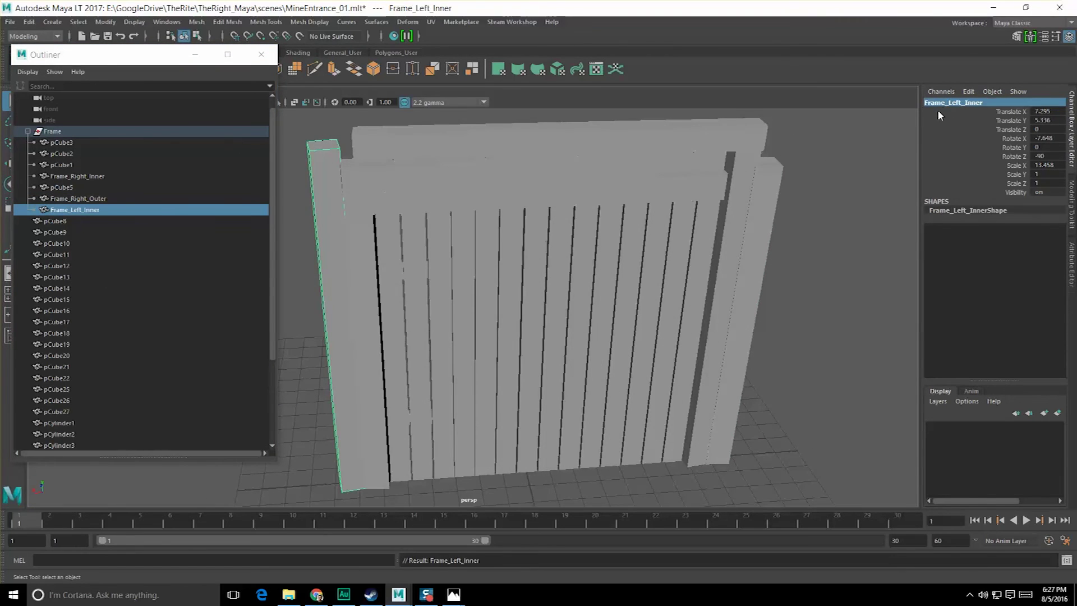
- Rename the frame's inner left post, pCube5, as Frame_Left_Inner
left_click(62, 187)
left_click_drag(542, 214, 532, 214, "alt")
key("BackSpace")
key("BackSpace")
key("BackSpace")
key("BackSpace")
key("BackSpace")
type("Left")
key("Return")
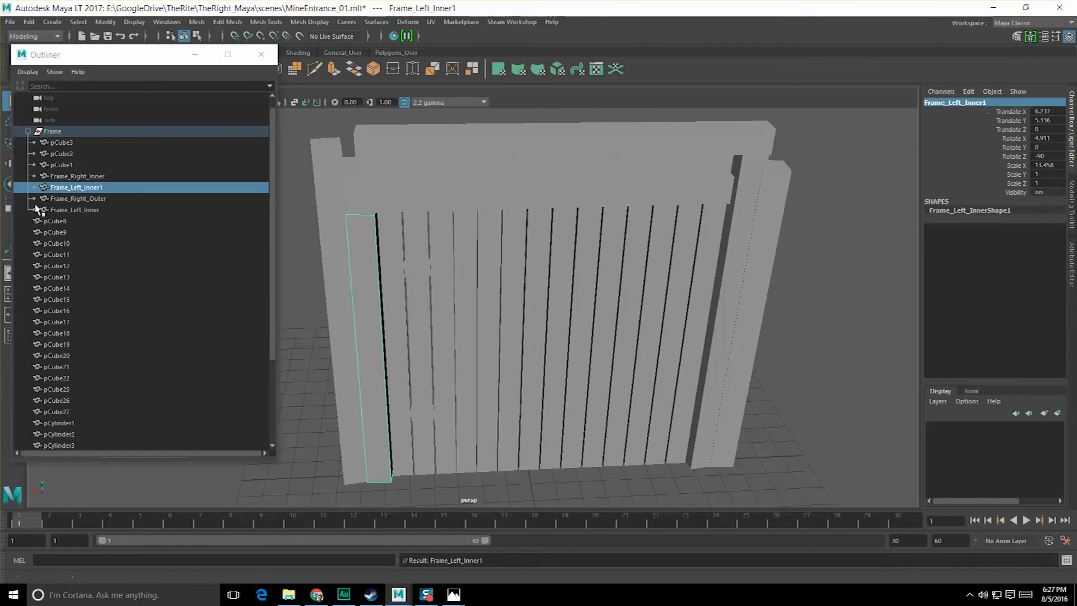
- Rename the frame's outer left post as Frame_Left_Outer and its inner left post as Frame_Left_Inner
left_click(84, 210)
left_click_drag(960, 103, 1041, 107)
type("Outer")
key("Return")
left_click(144, 189)
left_click(1001, 105)
key("BackSpace")
key("Return")
- Rename the lowest horizontal frame beam above the doors, pCube1, as Frame_Top_Inner
left_click(62, 165)
left_click_drag(505, 236, 685, 237, "alt")
scroll(684, 237, "down", 4)
left_click(62, 153)
left_click(62, 165)
left_click(1034, 104)
type("Frame_Top_Inner")
key("Return")
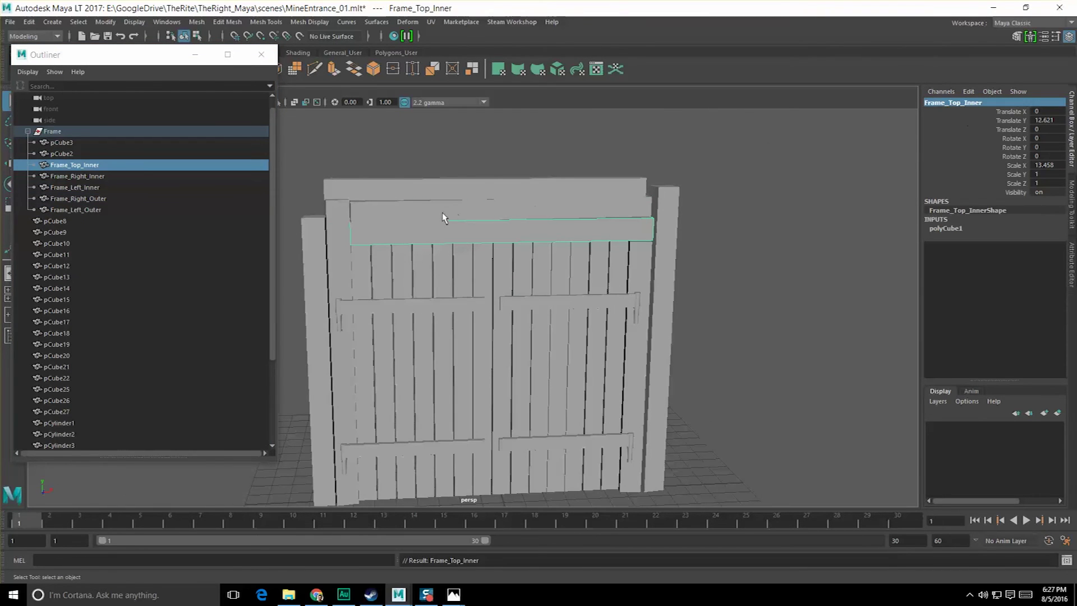
- Rename the middle horizontal frame beam, pCube2, as Frame_Center_Inner
left_click(618, 203)
left_click(969, 103)
type("Frame_Center_Inner")
key("Return")
- Rename the uppermost horizontal frame beam, pCube3, as Frame_Top_Outer
left_click(598, 194)
left_click(961, 103)
type("Frame_Top_Inner")
key("Return")
left_click_drag(959, 103, 1037, 107)
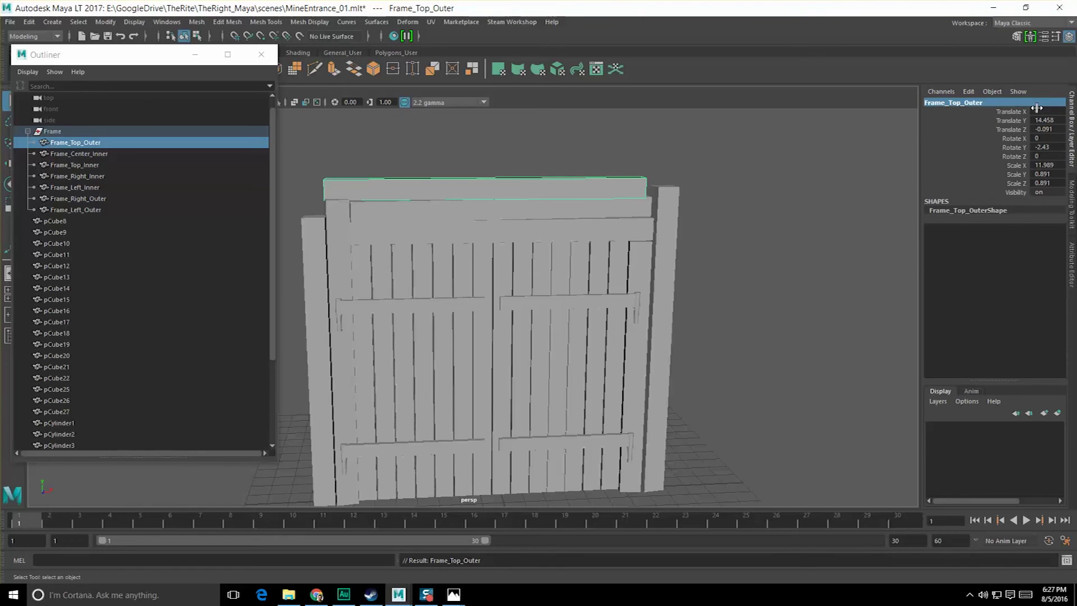
- Deselect the frame beam and save the scene under its current name
left_click(787, 310)
left_click_drag(519, 303, 476, 296, "alt")
right_click_drag(546, 330, 522, 321, "alt")
middle_click_drag(521, 321, 570, 320, "alt")
key("ctrl+s")
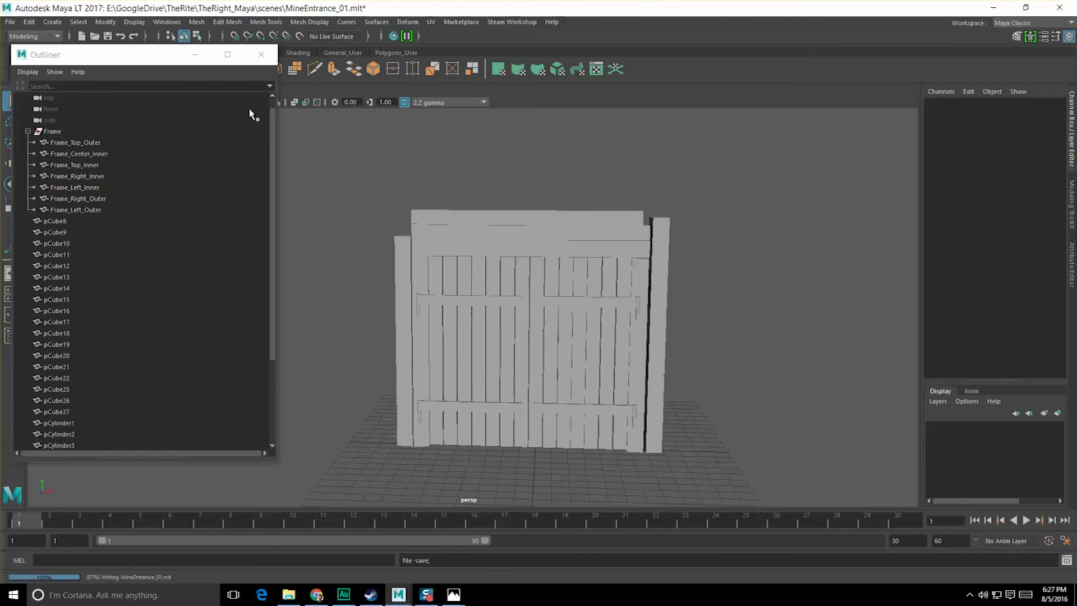
- Save the scene as a new version named MineEntrance_02.mlt
left_click_drag(137, 55, 150, 99)
left_click(10, 22)
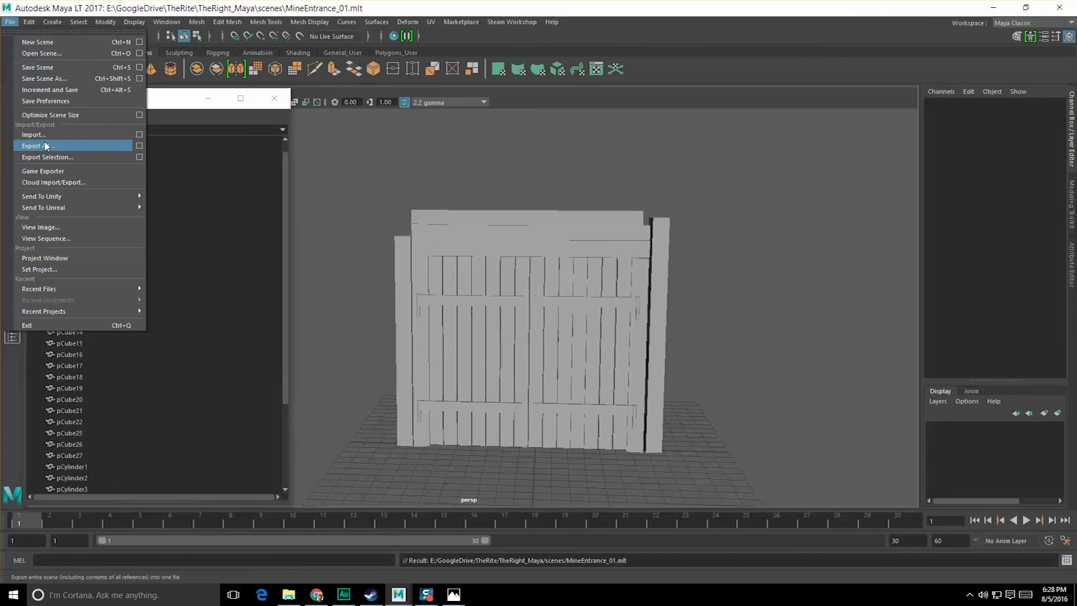
left_click(64, 80)
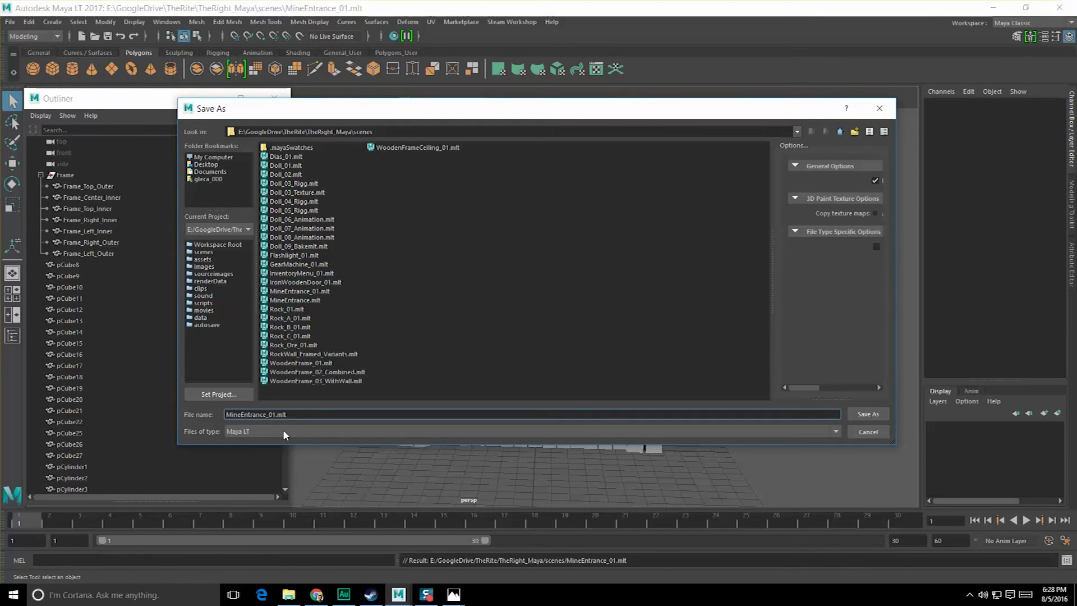
key("Return")
- Examine the door planks and crossbar straps from several angles
scroll(129, 249, "down", 3)
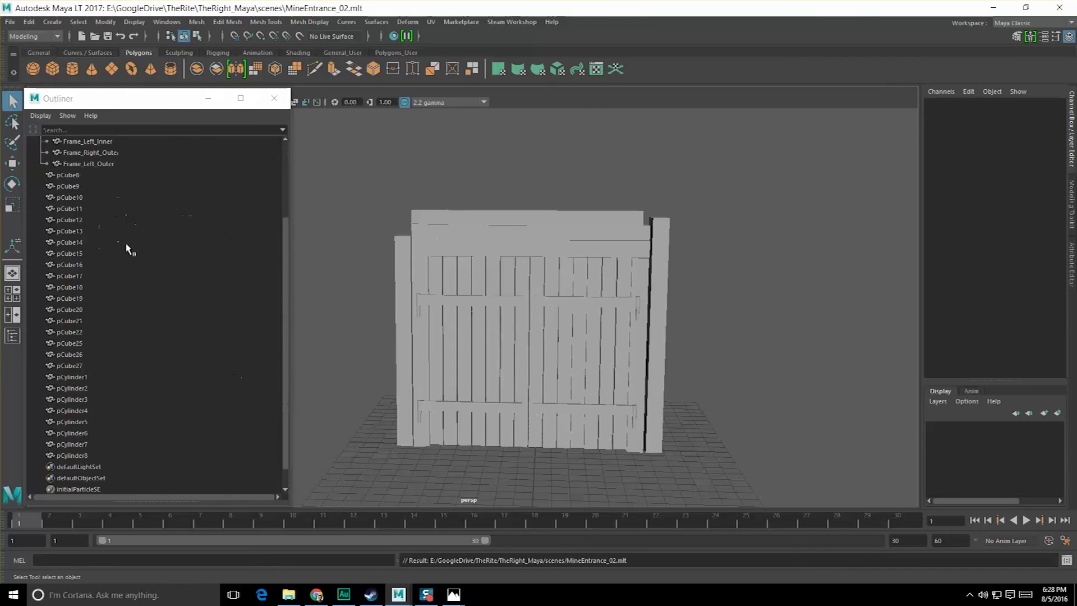
left_click(90, 178)
scroll(146, 382, "down", 1)
scroll(432, 348, "up", 3)
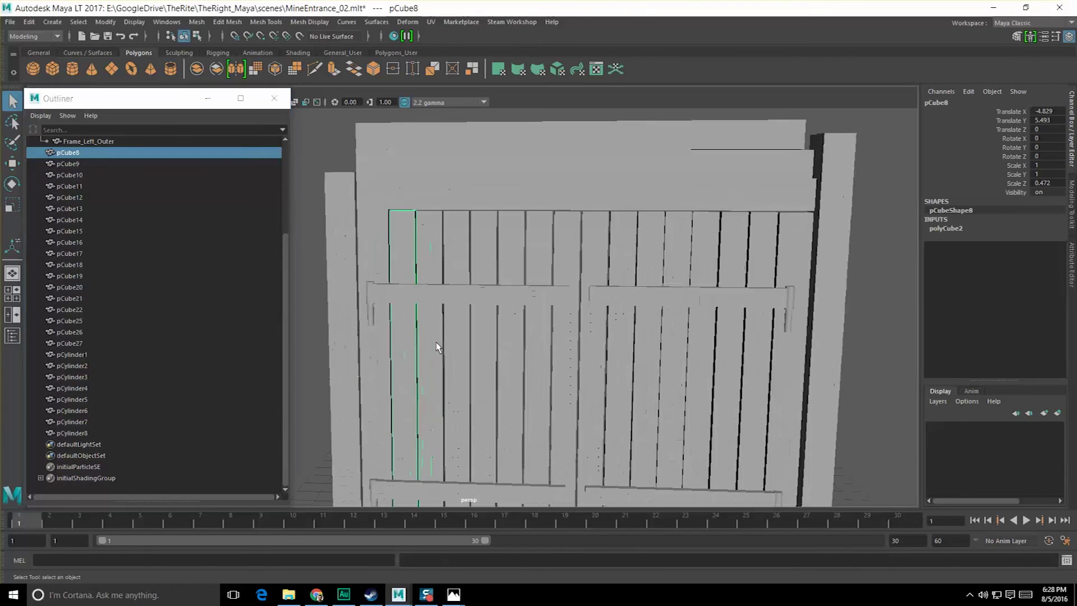
left_click(447, 288)
scroll(453, 308, "up", 3)
scroll(452, 307, "down", 5)
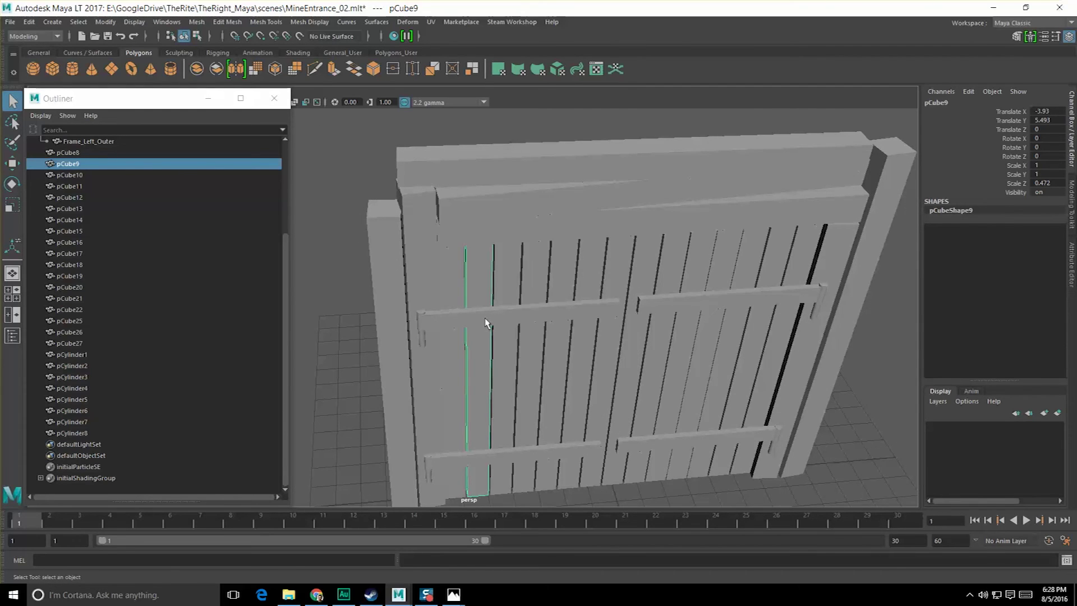
scroll(507, 298, "up", 5)
mouse_move(507, 298)
left_mouse_down("alt")
mouse_move(552, 322)
mouse_move(545, 337)
mouse_move(517, 325)
mouse_move(544, 319)
mouse_move(510, 330)
mouse_move(508, 315)
left_mouse_up("alt")
scroll(540, 334, "down", 3)
scroll(490, 308, "up", 3)
scroll(489, 308, "down", 3)
scroll(510, 330, "up", 3)
scroll(505, 329, "down", 3)
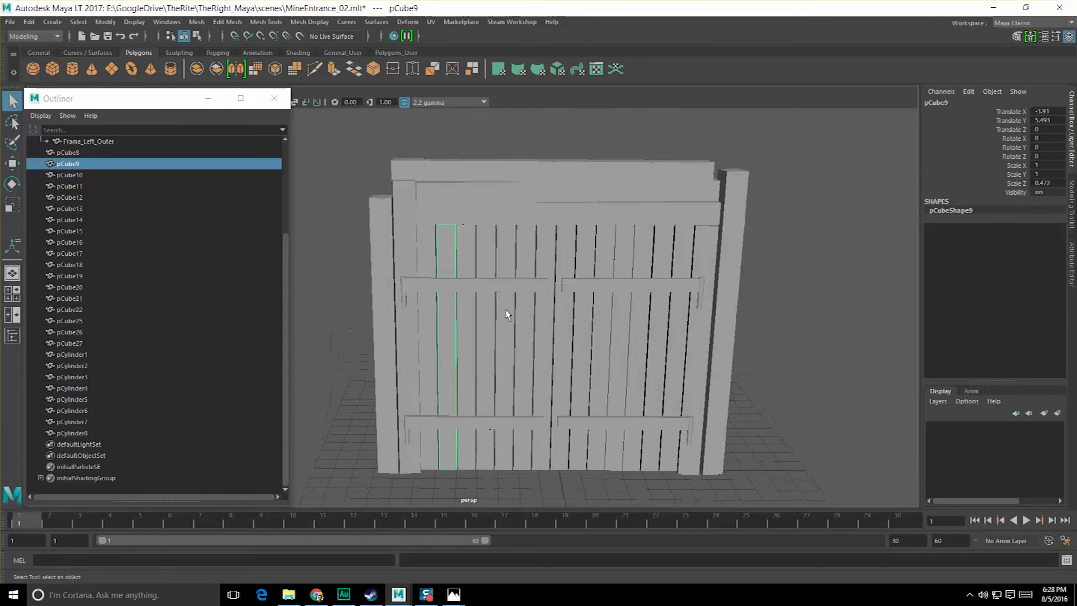
- Combine each of the two upper door straps with the hinge cylinder at its outer end
left_click_drag(363, 273, 379, 231, "alt")
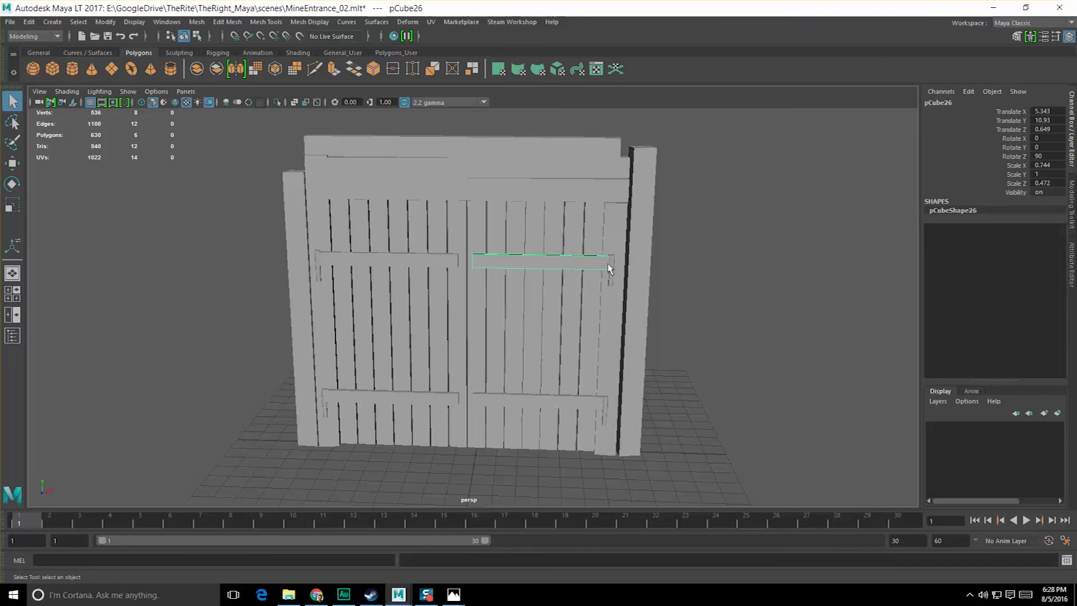
left_click(606, 263)
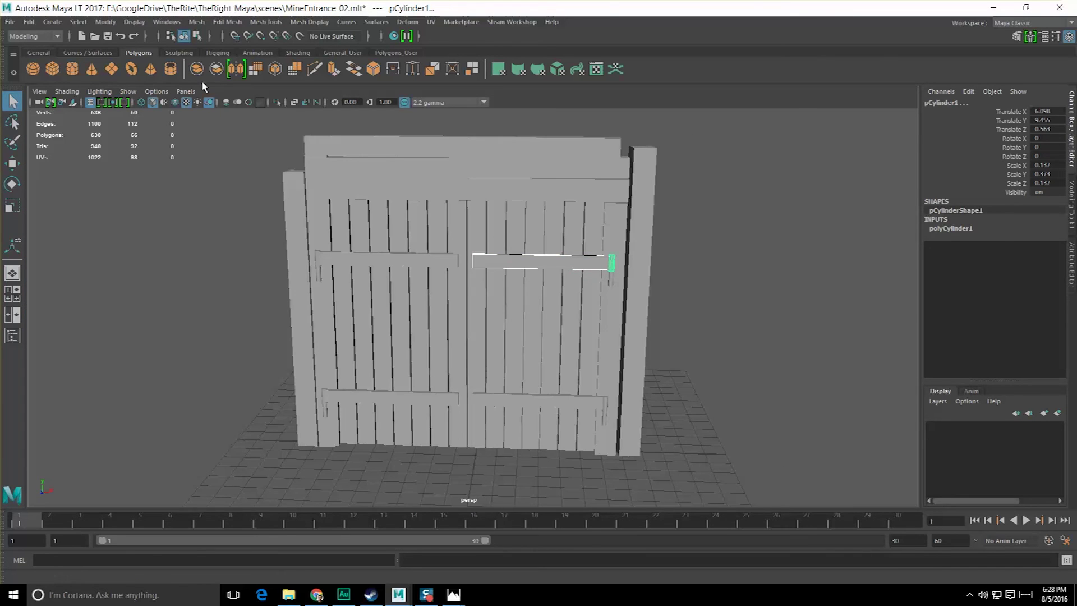
scroll(298, 274, "up", 4)
left_click_drag(314, 264, 344, 397, "alt")
left_click(299, 233)
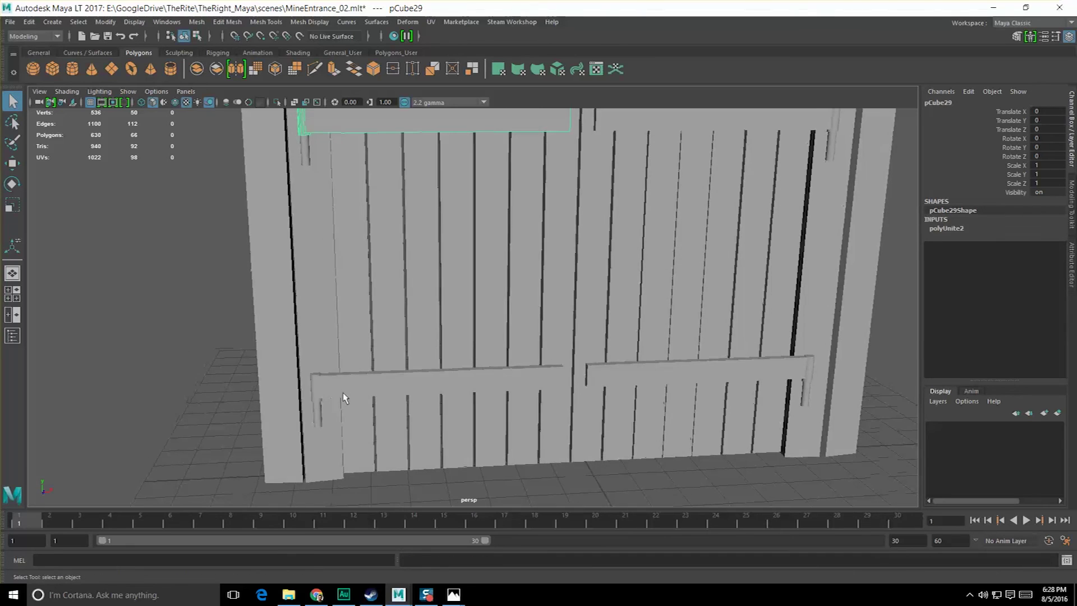
- Combine each of the two lower door straps with the hinge cylinder at its outer end
left_click(310, 381)
left_click(200, 72)
left_click_drag(505, 314, 437, 323, "alt")
left_click(658, 409)
middle_click_drag(690, 384, 547, 349, "alt")
left_click(196, 70)
- Combine the four thin hinge pin cylinders below the straps into one mesh and save the scene
left_click(677, 418)
scroll(560, 382, "down", 3)
left_click_drag(507, 369, 571, 342, "alt")
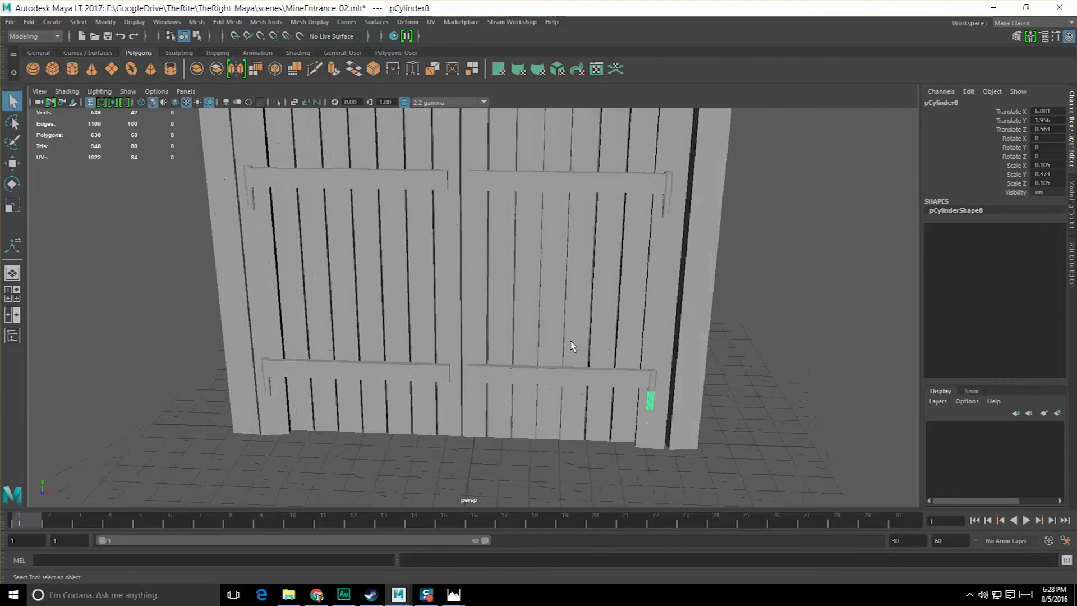
scroll(572, 346, "up", 2)
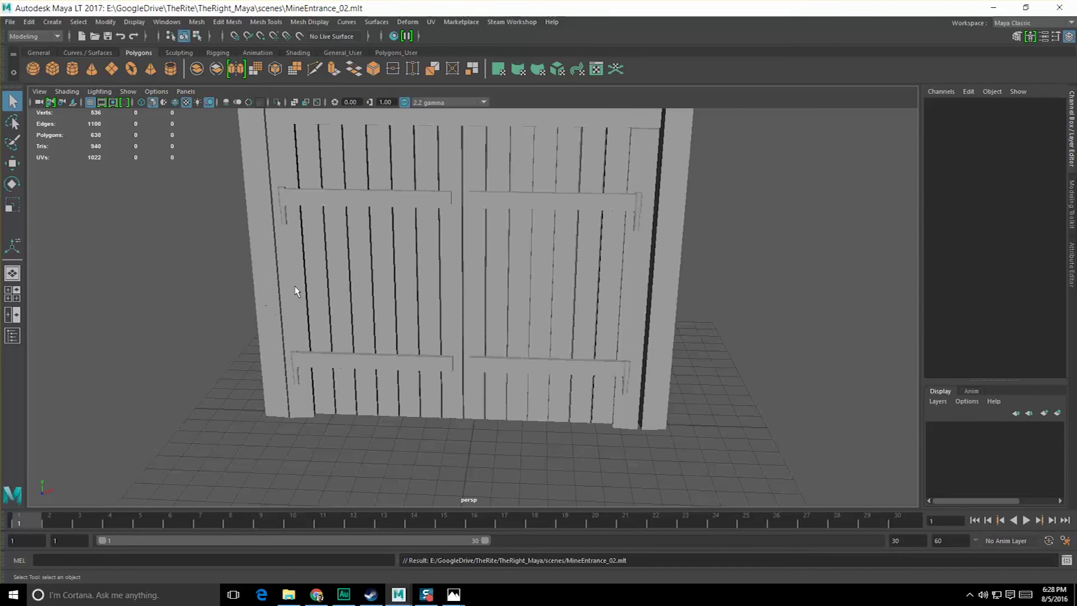
- Combine the three top beams and four side posts of the frame into one mesh and name it Frame1
left_click(296, 291)
left_click_drag(296, 291, 336, 200, "alt")
left_click(346, 167)
left_click(349, 144, "shift")
left_click(354, 188, "shift")
left_click(308, 193, "shift")
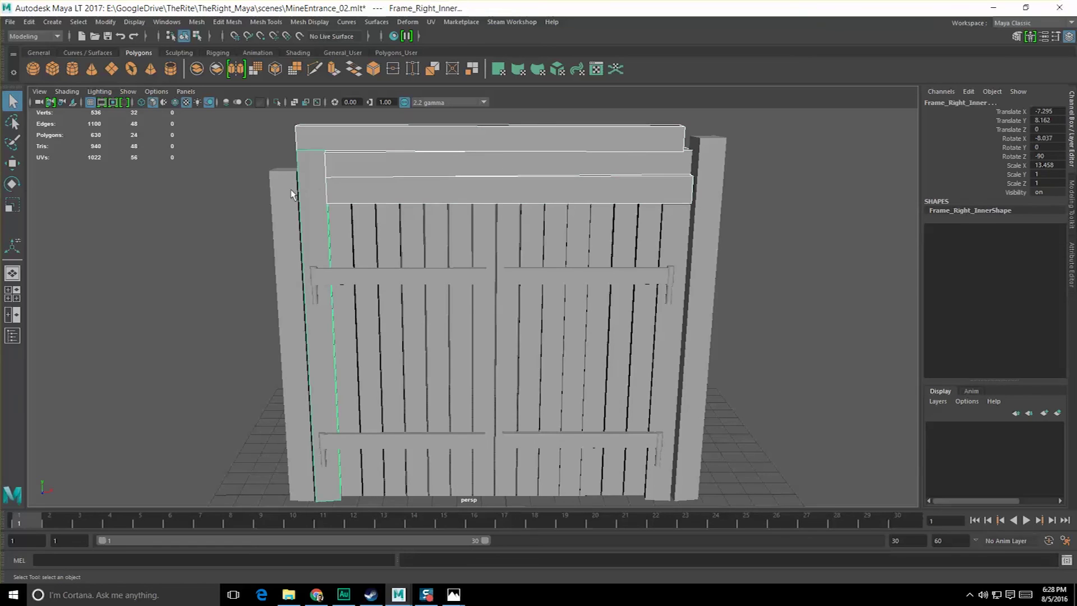
left_click(706, 263, "shift")
left_click_drag(706, 264, 583, 272, "alt")
left_click(683, 236, "shift")
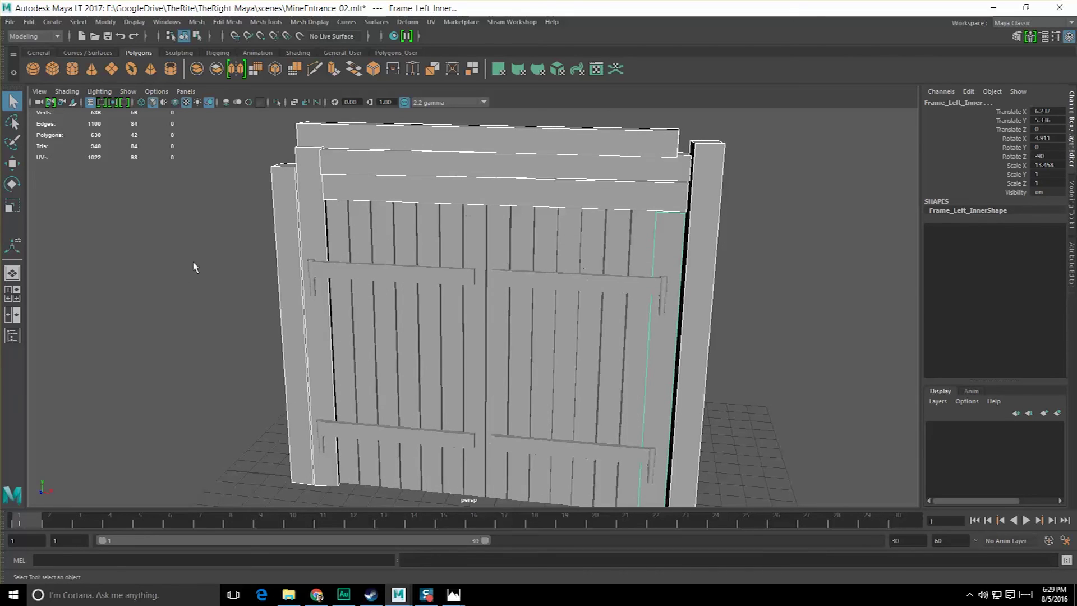
left_click(203, 71)
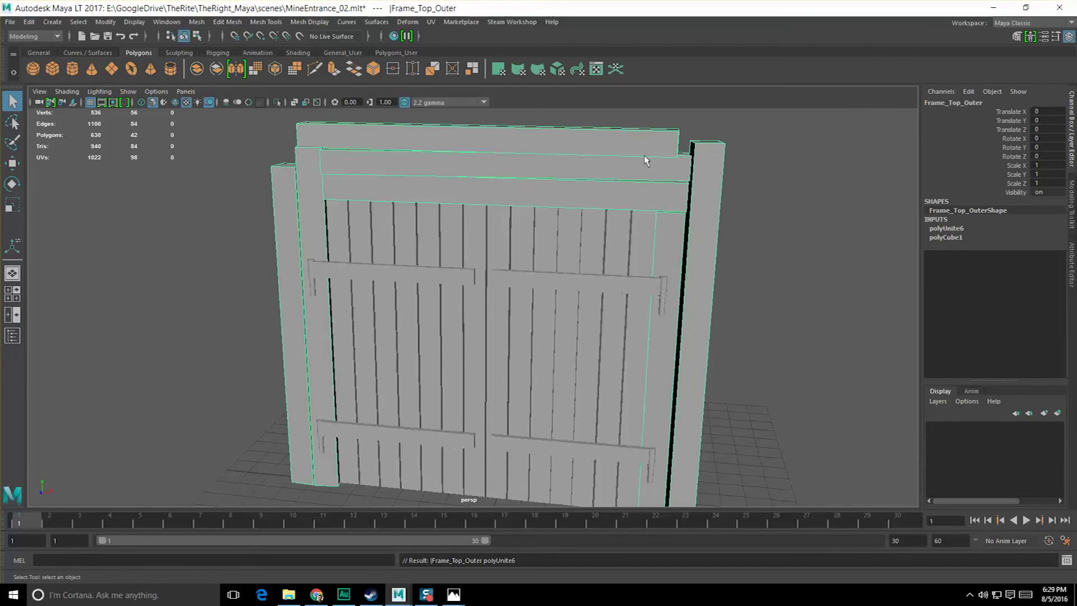
type("Frame1")
key("Return")
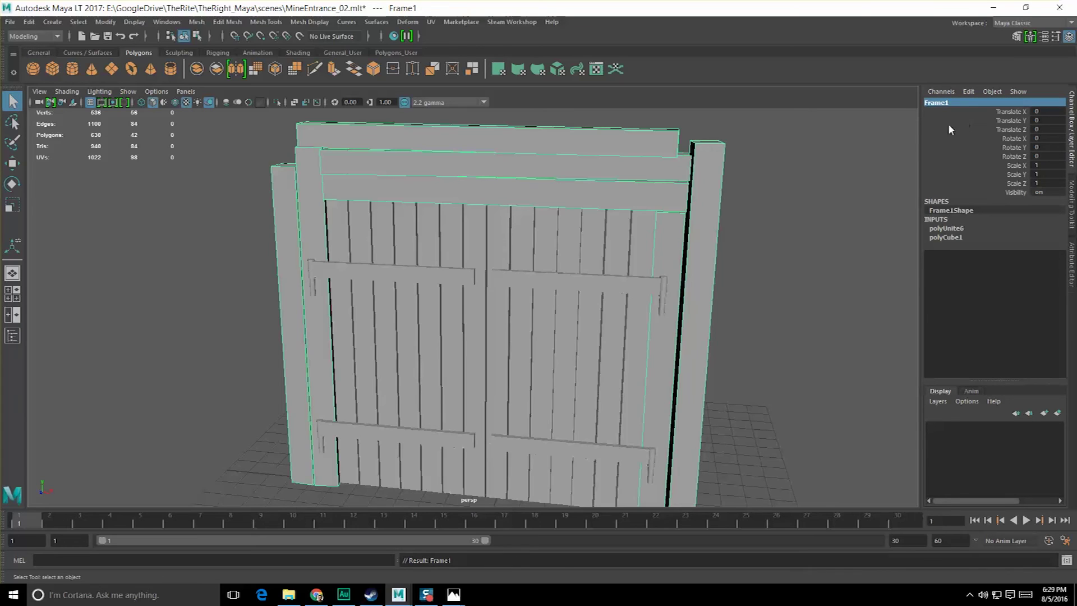
- Ungroup the old Frame group in the Outliner
left_click(166, 22)
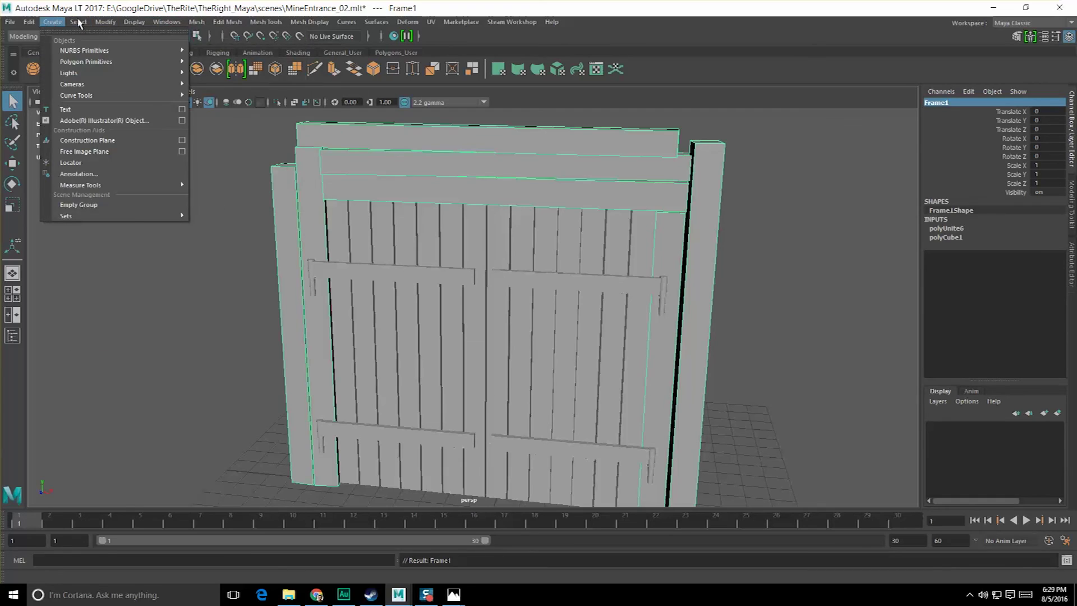
left_click(182, 142)
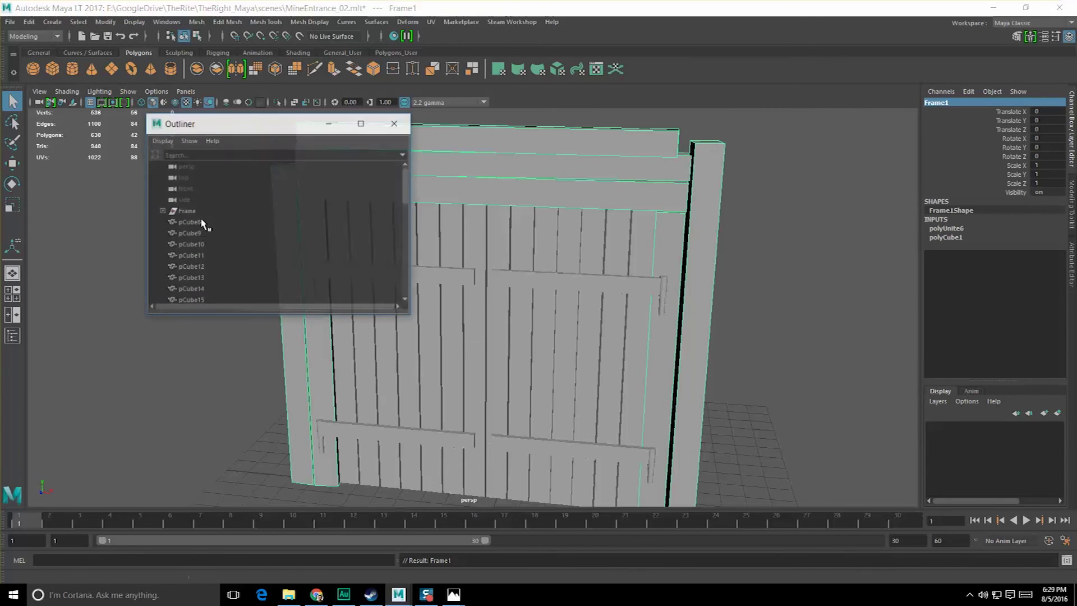
left_click(193, 212)
left_click(29, 21)
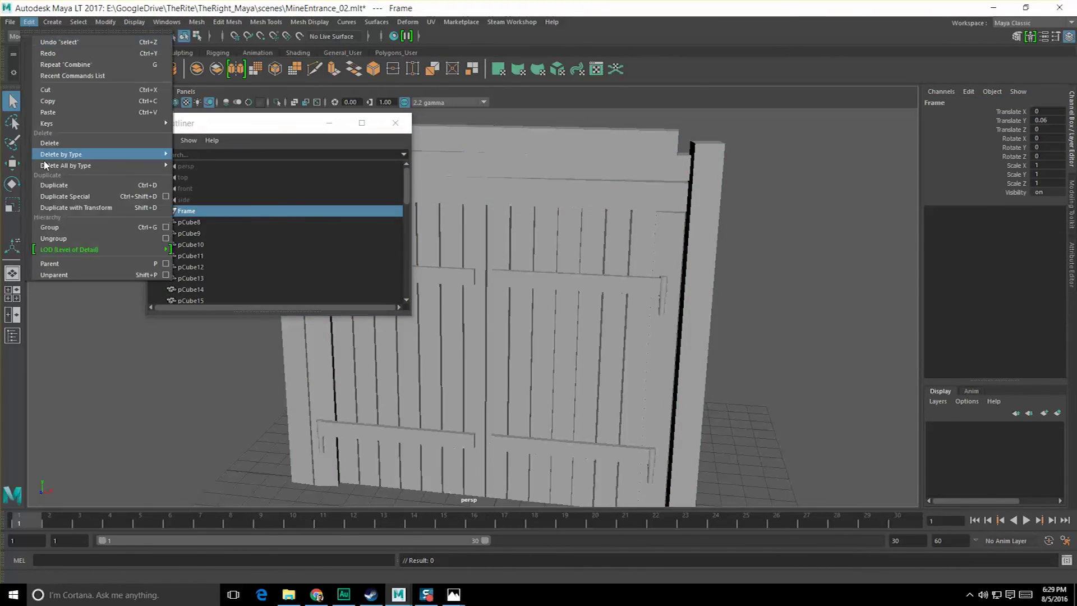
left_click(67, 242)
- Delete the construction history of all objects to clear the leftover frame transforms
scroll(189, 216, "down", 10)
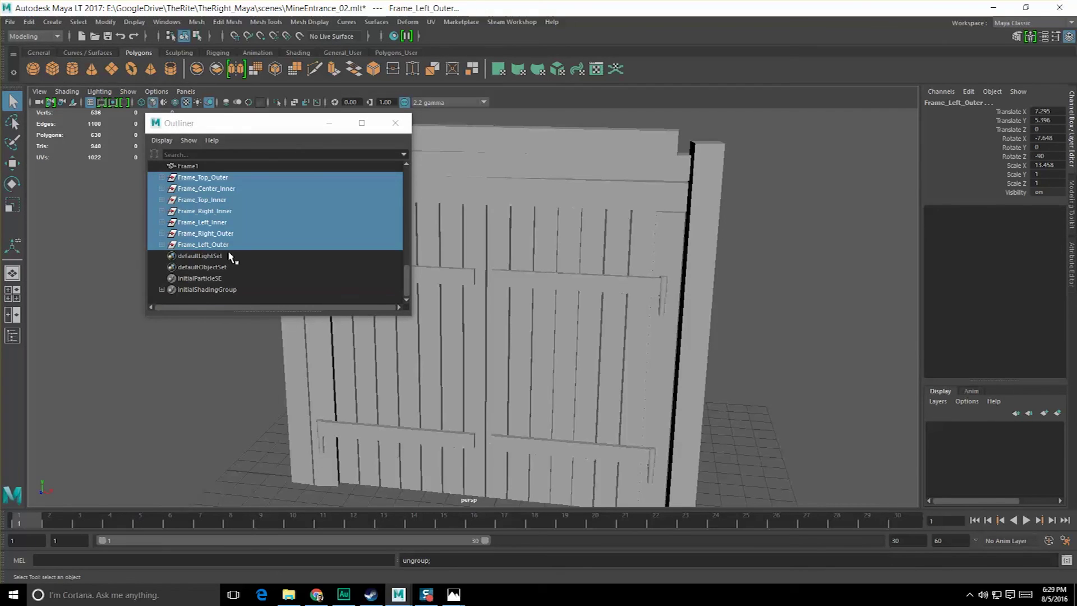
left_click(31, 22)
mouse_move(61, 171)
left_click(213, 175)
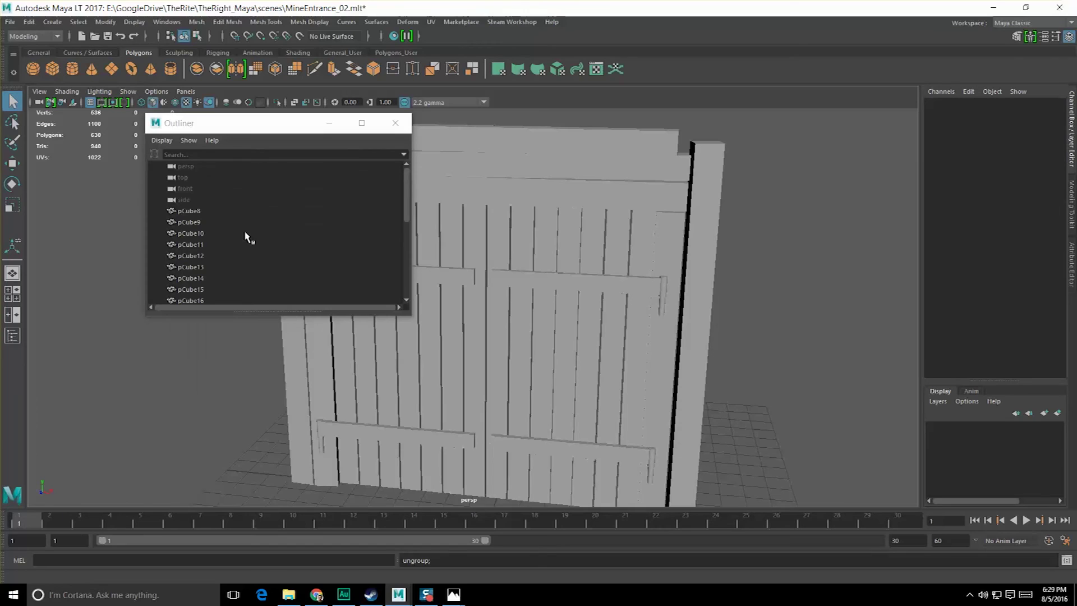
- Rename the combined frame mesh Frame1 as Frame and save the scene
left_click(226, 316)
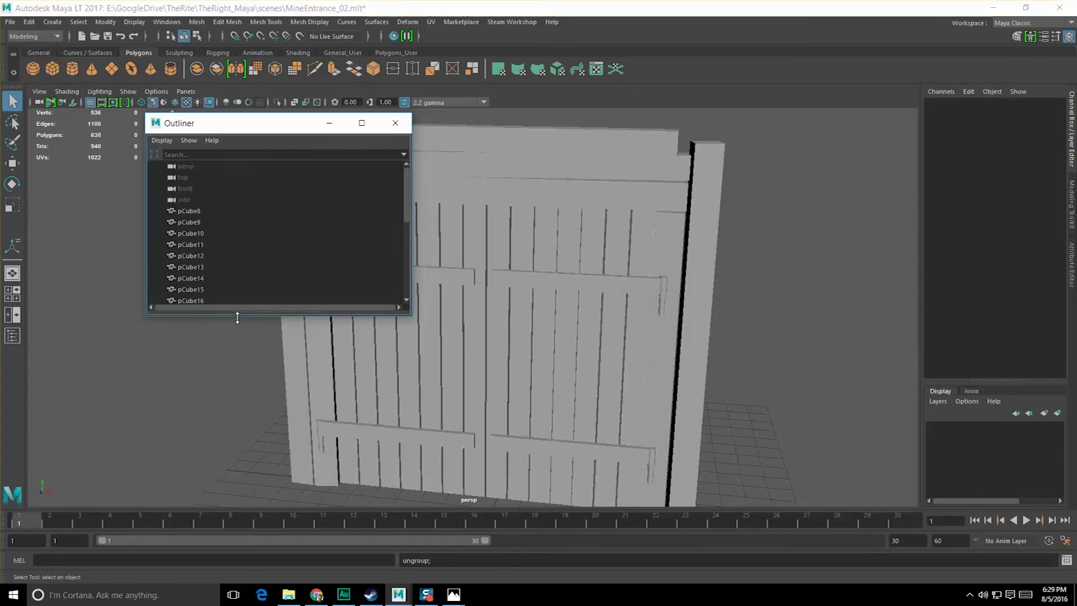
left_click_drag(237, 318, 236, 473)
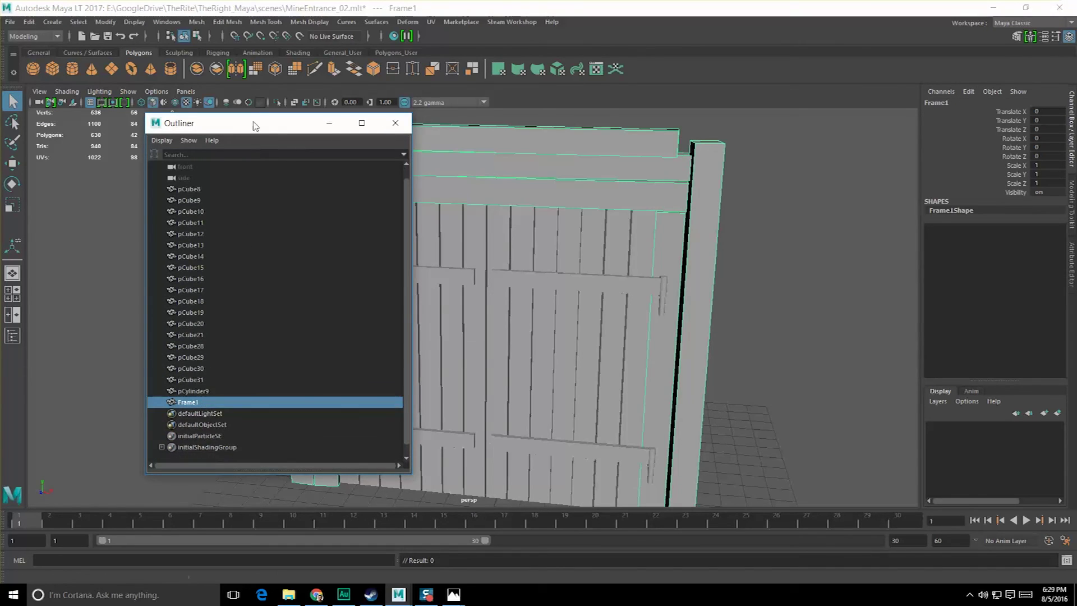
left_click_drag(255, 126, 125, 128)
left_click(650, 276)
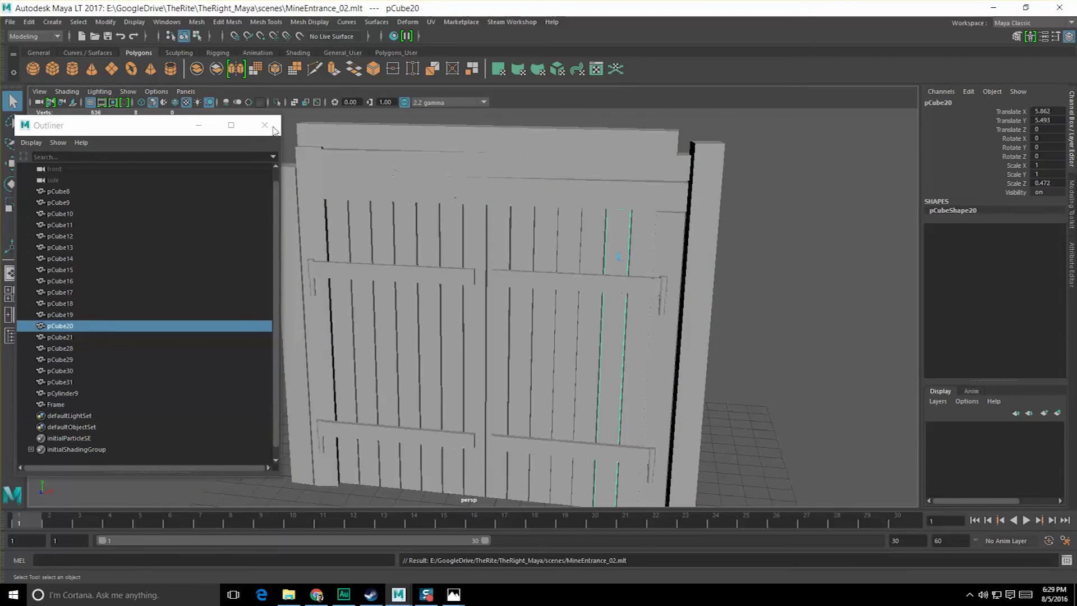
left_click(265, 126)
left_click(358, 163)
left_click_drag(358, 162, 324, 257, "alt")
left_click(313, 271)
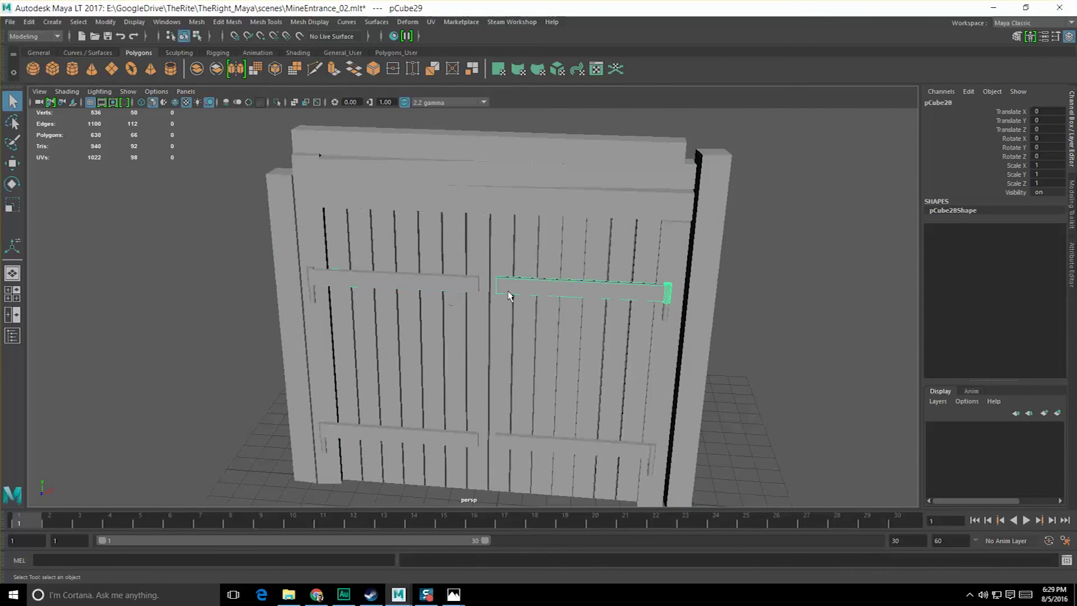
left_click_drag(452, 288, 464, 292, "alt")
left_click(437, 269)
left_click(411, 268, "shift")
left_click(390, 268, "shift")
left_click(367, 268, "shift")
left_click(344, 268, "shift")
left_click(461, 268, "shift")
left_click(485, 267, "shift")
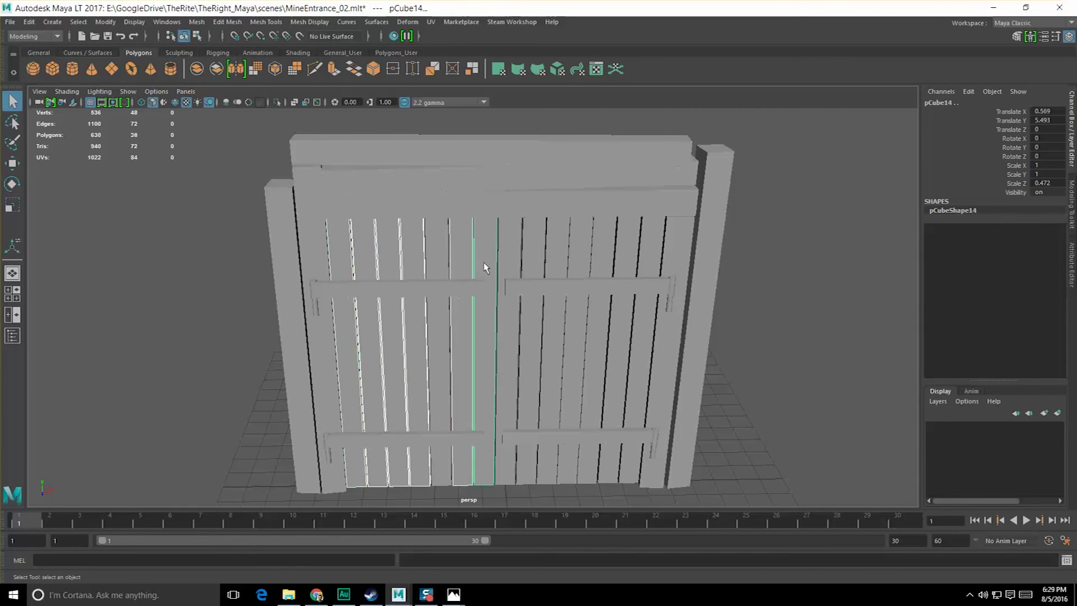
left_click_drag(447, 287, 416, 300, "alt")
scroll(392, 297, "up", 2)
- Rotate two left-door planks about Y: the sixth from the outer edge by about 1.9 degrees and the fourth by about -5.1 degrees
left_click(448, 271)
left_click(447, 261)
left_click_drag(447, 263, 419, 277, "alt")
key("e")
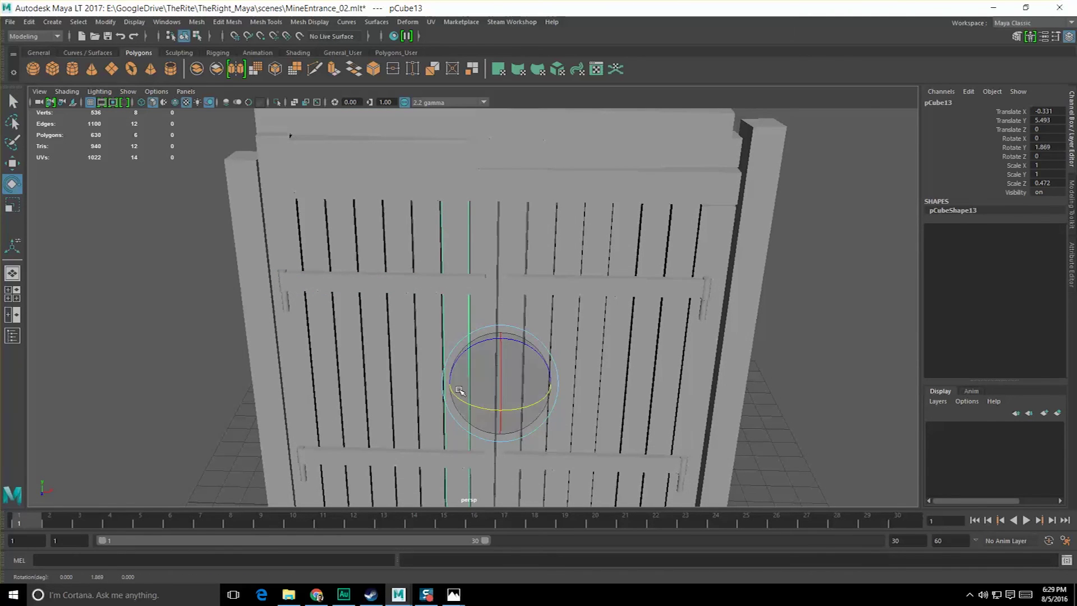
scroll(426, 376, "up", 3)
left_click_drag(404, 365, 413, 381, "alt")
left_click(369, 280)
left_click_drag(433, 467, 428, 467)
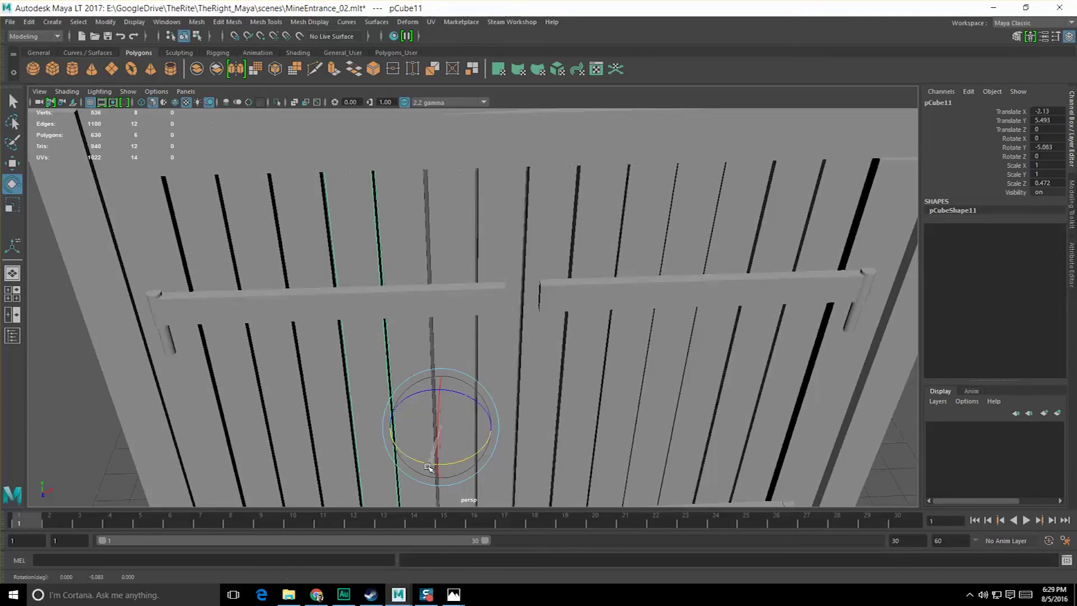
- Rotate two left-door planks about Y: the third from the outer edge by about 3.4 degrees and the outermost by about -2.5 degrees
left_click_drag(309, 314, 396, 312, "alt")
left_click(433, 428)
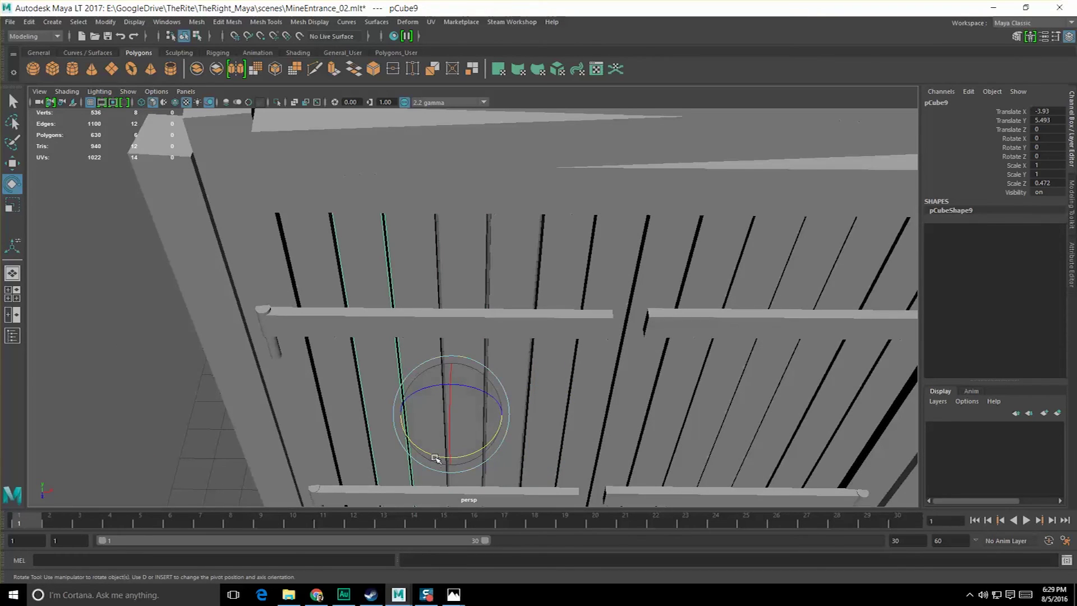
left_click(469, 447)
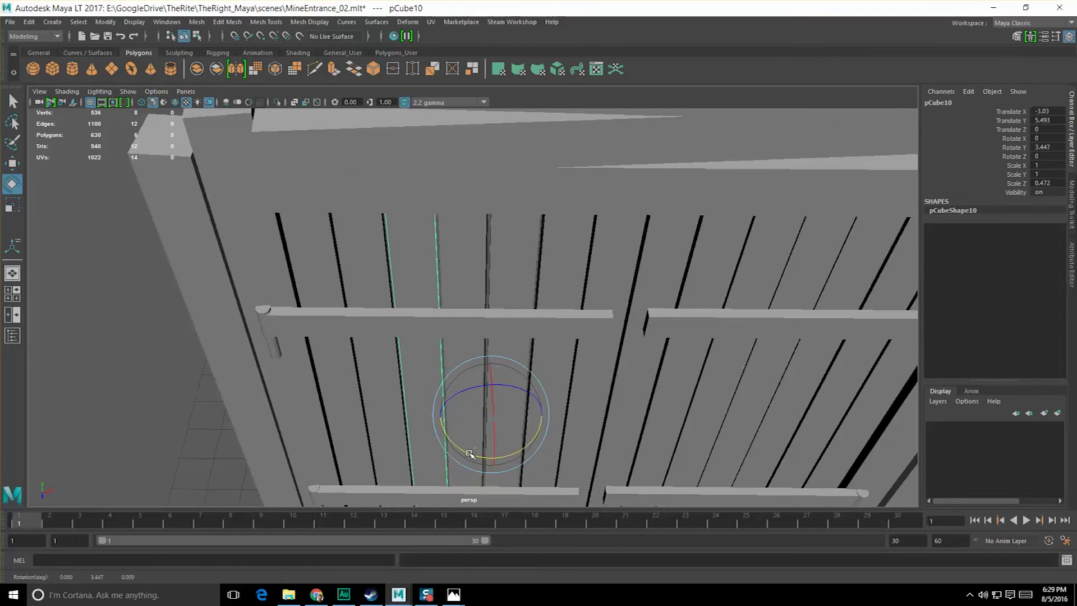
left_click_drag(469, 453, 471, 432, "alt")
left_click(339, 365)
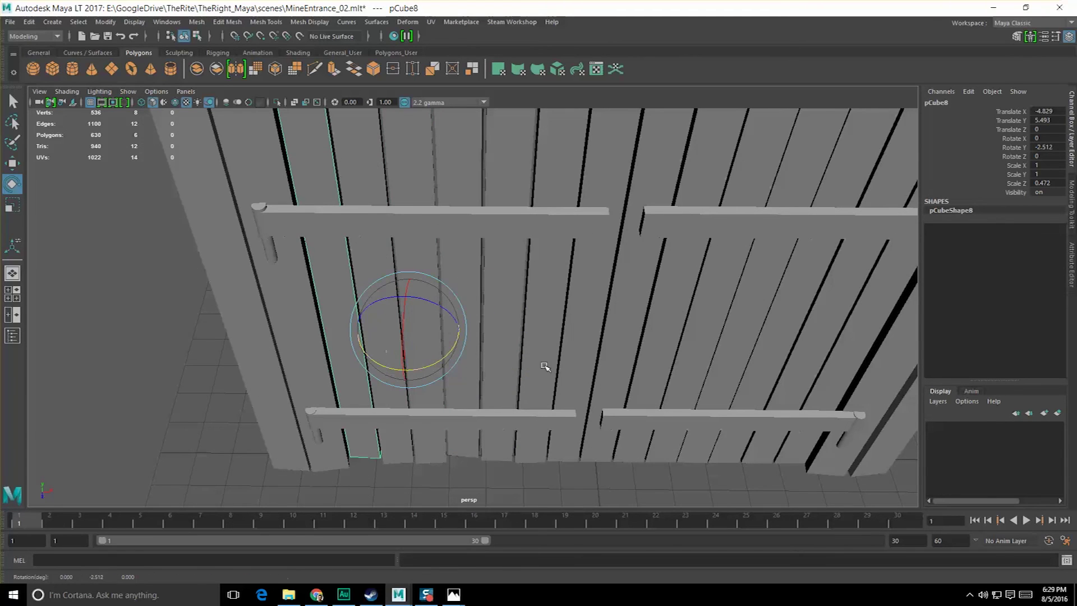
- Rotate planks of the right door slightly about Y, giving the outermost plank about -1.3 degrees
left_click_drag(545, 367, 529, 356, "alt")
left_click(617, 385)
left_click_drag(617, 385, 488, 380, "alt")
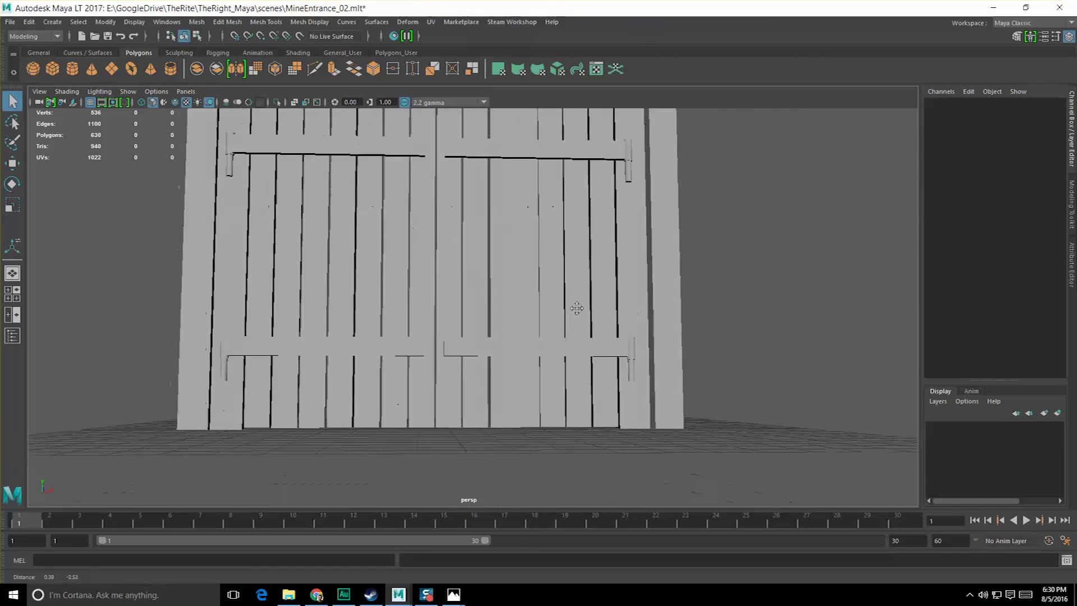
- Select all the right door's planks and combine them into one mesh
middle_click_drag(563, 374, 509, 313, "alt")
left_click(509, 313)
left_click(556, 387, "shift")
left_click(589, 389, "shift")
left_click(631, 389, "shift")
right_click_drag(631, 389, 589, 384, "alt")
left_click(594, 382, "shift")
middle_click_drag(467, 306, 503, 372, "alt")
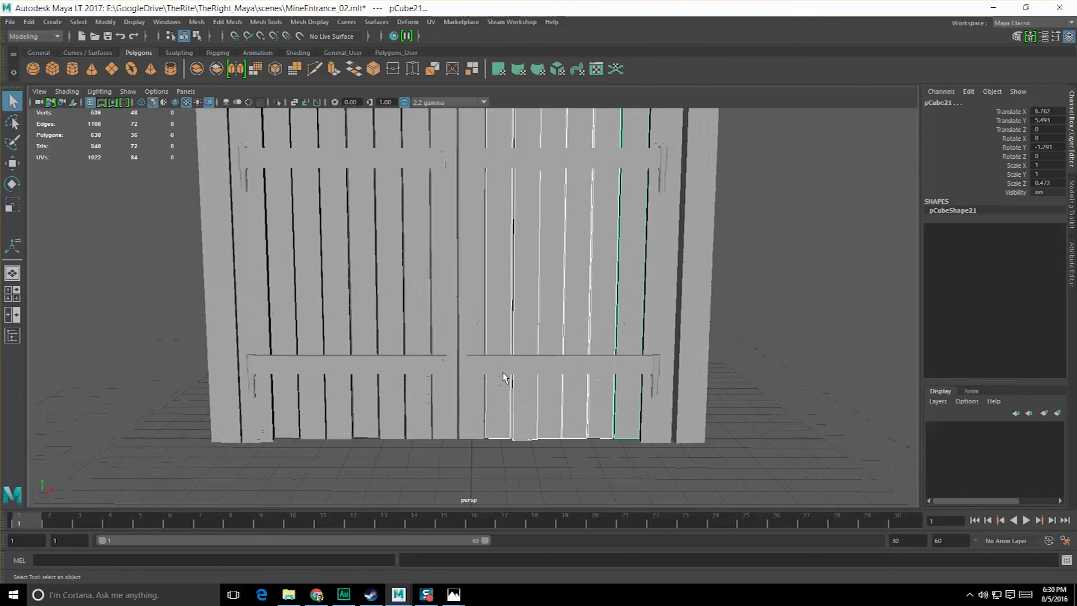
scroll(456, 370, "up", 2)
left_click_drag(483, 318, 475, 321, "alt")
left_click(476, 321, "shift")
right_click_drag(476, 321, 448, 302, "alt")
middle_click_drag(448, 303, 447, 335, "alt")
- Select the seven planks of the left door and combine them into one mesh
left_click(449, 215)
left_click(419, 212, "shift")
left_click(395, 212, "shift")
left_click(369, 212, "shift")
left_click(345, 213, "shift")
left_click(319, 221, "shift")
left_click(288, 217, "shift")
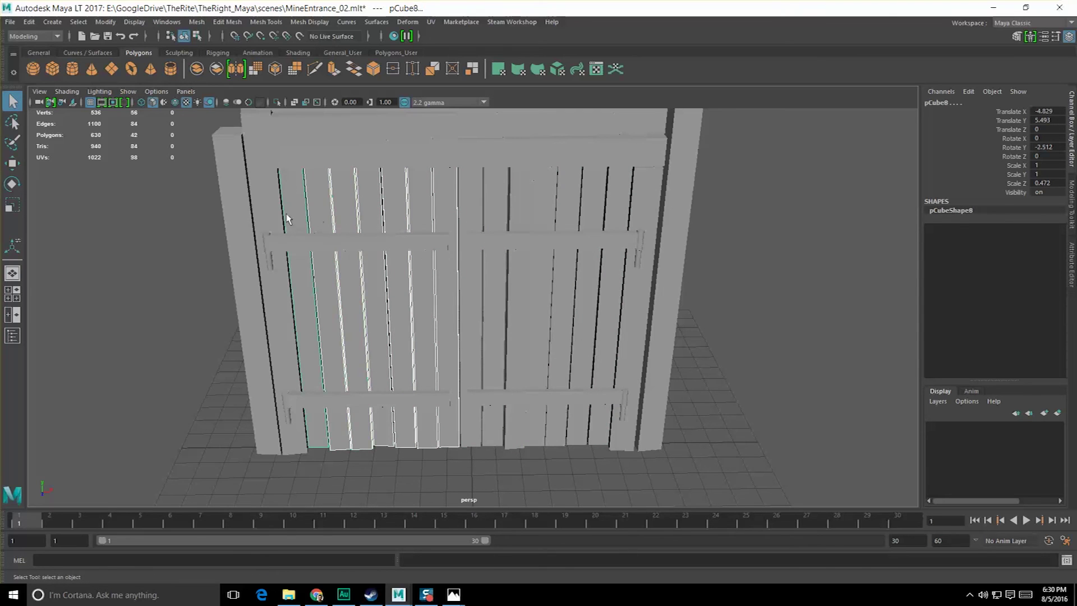
left_click(195, 73)
left_click(199, 224)
- In face mode on the combined left-door planks, move individual bottom end faces vertically to give the planks uneven lower ends
left_click_drag(368, 334, 382, 301, "alt")
scroll(382, 301, "up", 3)
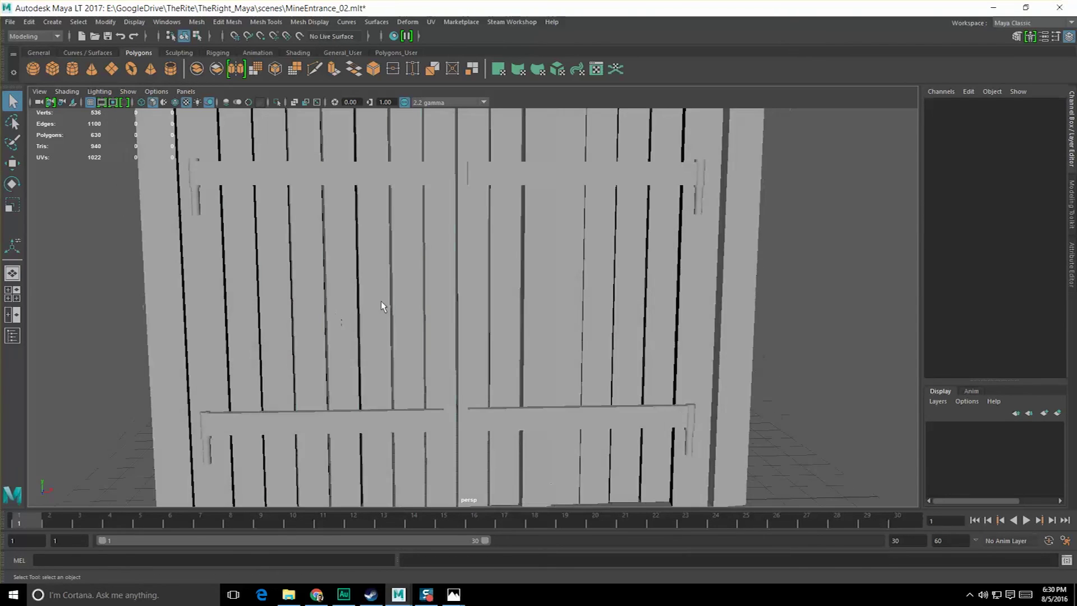
scroll(381, 301, "down", 3)
left_click(383, 323)
left_click_drag(373, 347, 380, 285, "alt")
right_click_drag(381, 285, 376, 324)
scroll(410, 337, "up", 3)
middle_click_drag(410, 340, 480, 325, "alt")
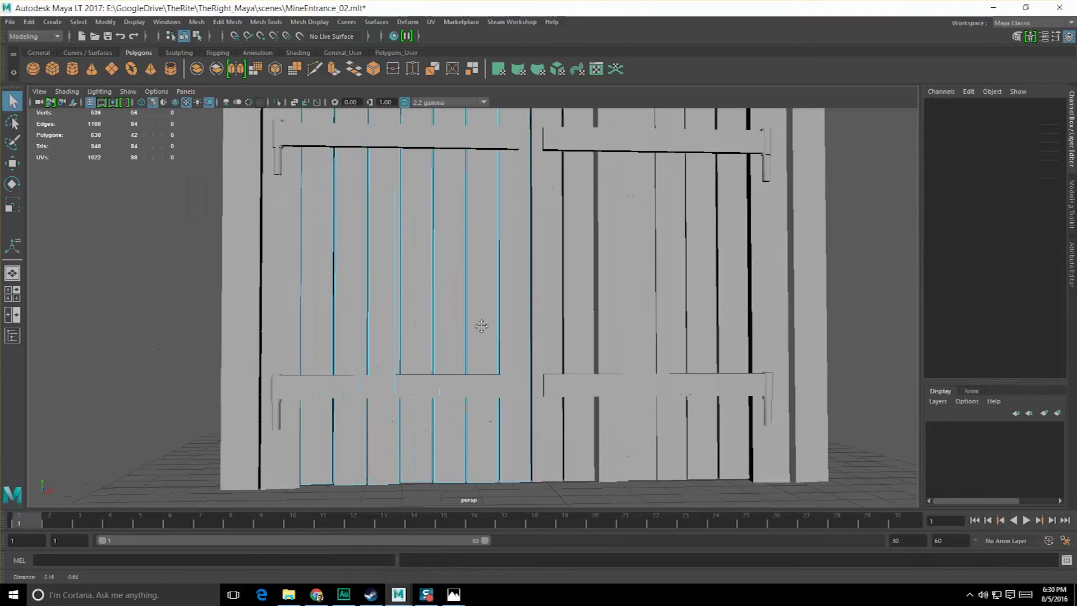
left_click_drag(481, 325, 497, 258, "alt")
scroll(457, 331, "up", 3)
middle_click_drag(454, 336, 451, 304, "alt")
left_click(446, 314)
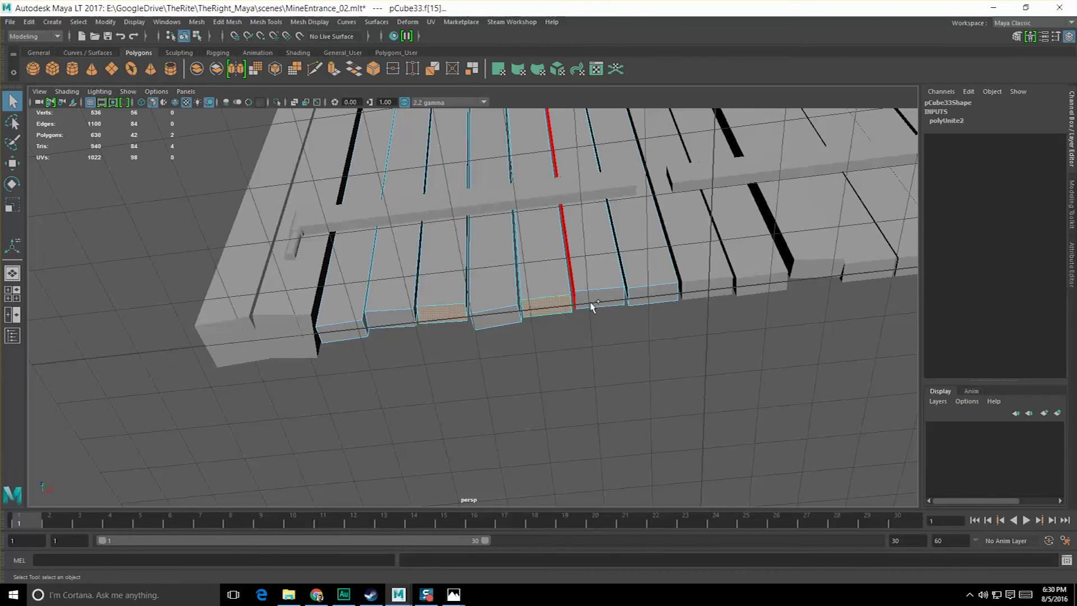
key("w")
left_click(441, 305)
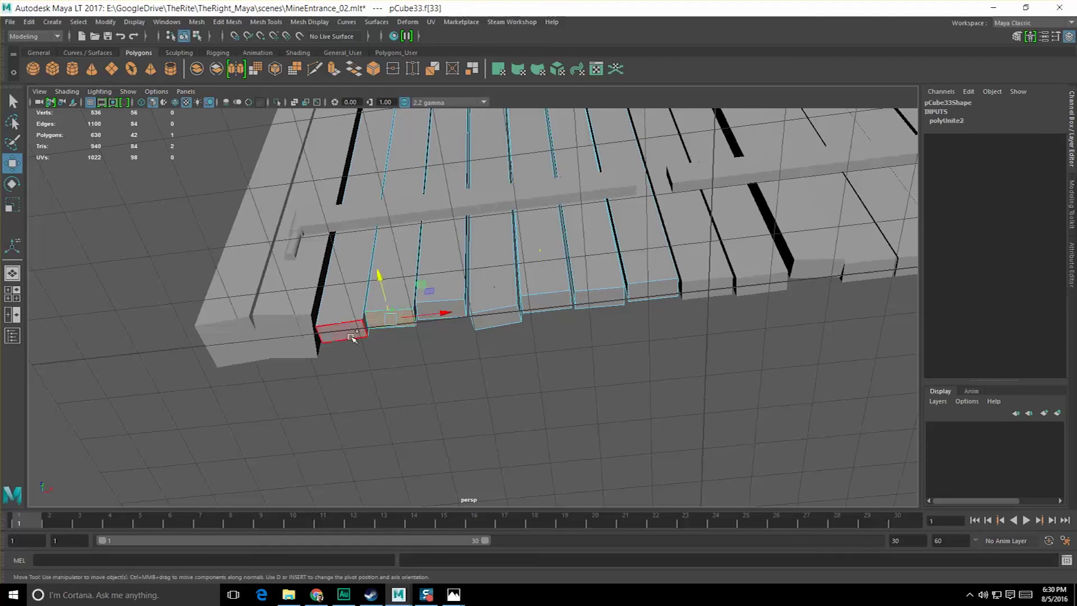
left_click_drag(446, 275, 446, 272)
left_click(599, 298)
left_click_drag(598, 315, 543, 355, "alt")
left_click_drag(494, 240, 494, 225)
left_click_drag(496, 224, 548, 251, "alt")
left_click(552, 298)
- Stagger the upper ends of the left-door planks by moving their top faces vertically, return to object selection, and save the scene
left_click_drag(548, 251, 480, 277, "alt")
key("q")
left_click(519, 323)
key("w")
key("q")
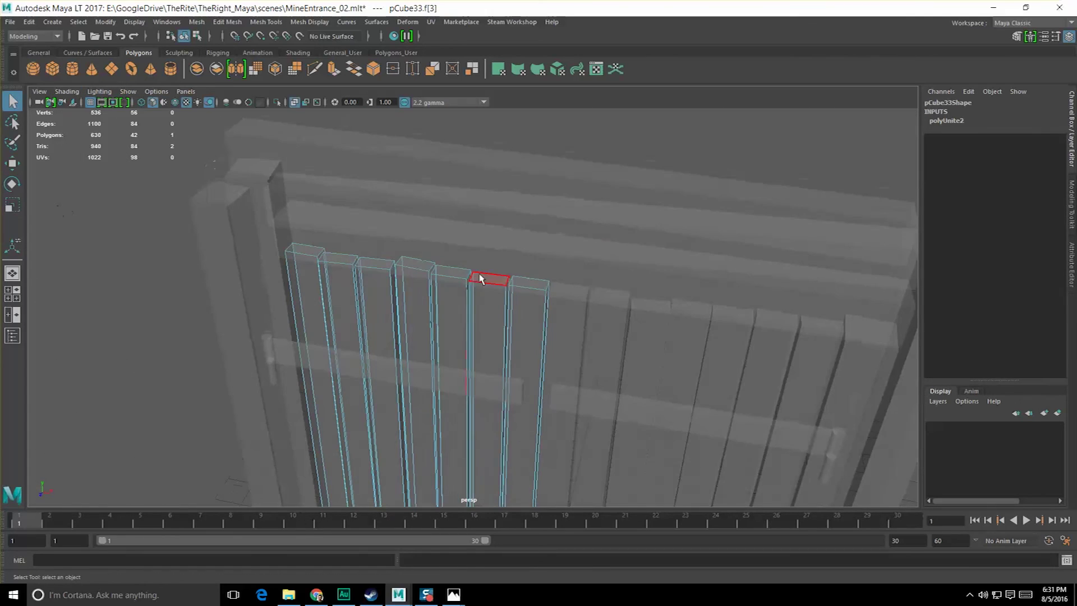
left_click(341, 258)
left_click_drag(387, 278, 404, 243, "alt")
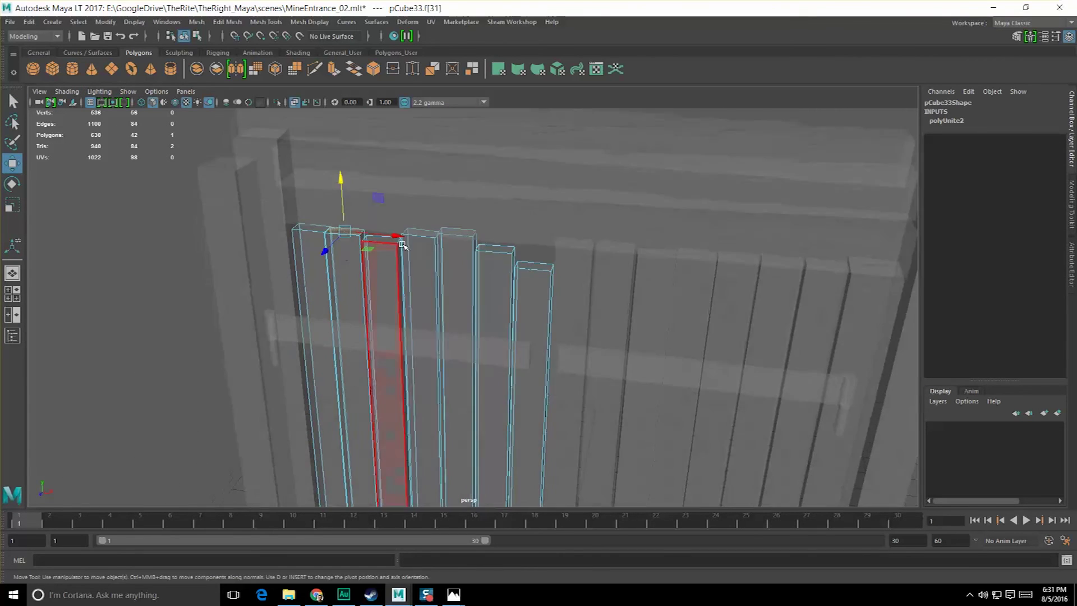
left_click(459, 235)
left_click_drag(426, 328, 463, 303, "alt")
key("q")
left_click_drag(521, 269, 485, 297, "alt")
left_click(488, 193)
key("w")
key("F8")
left_click(199, 336)
key("ctrl+s")
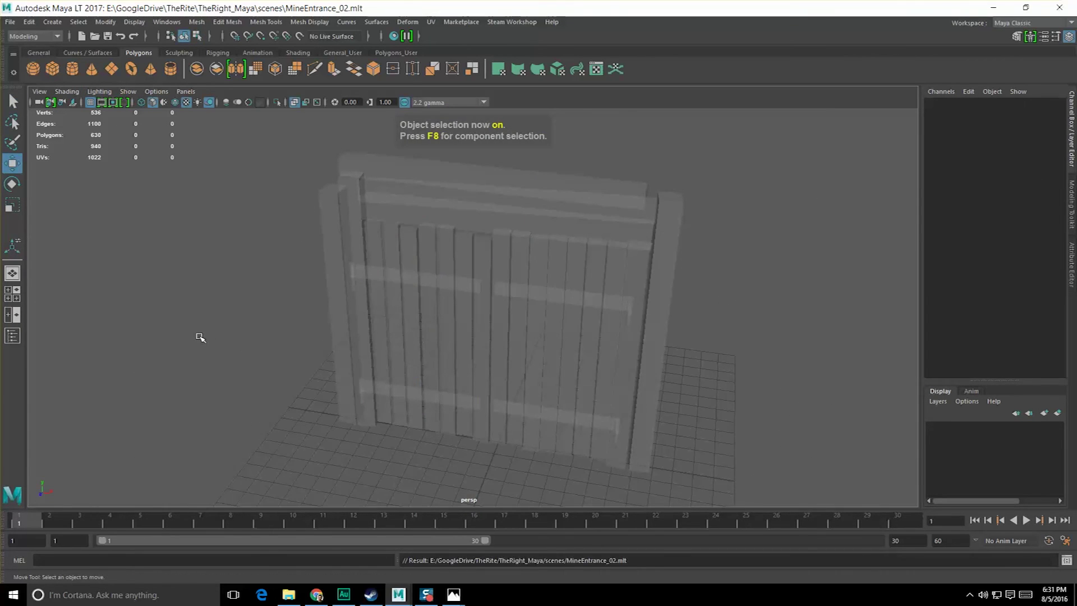
- In face mode on the combined right-door planks, move individual top faces vertically to make their upper ends uneven
key("q")
left_click(494, 362)
key("F11")
left_click(486, 229)
key("w")
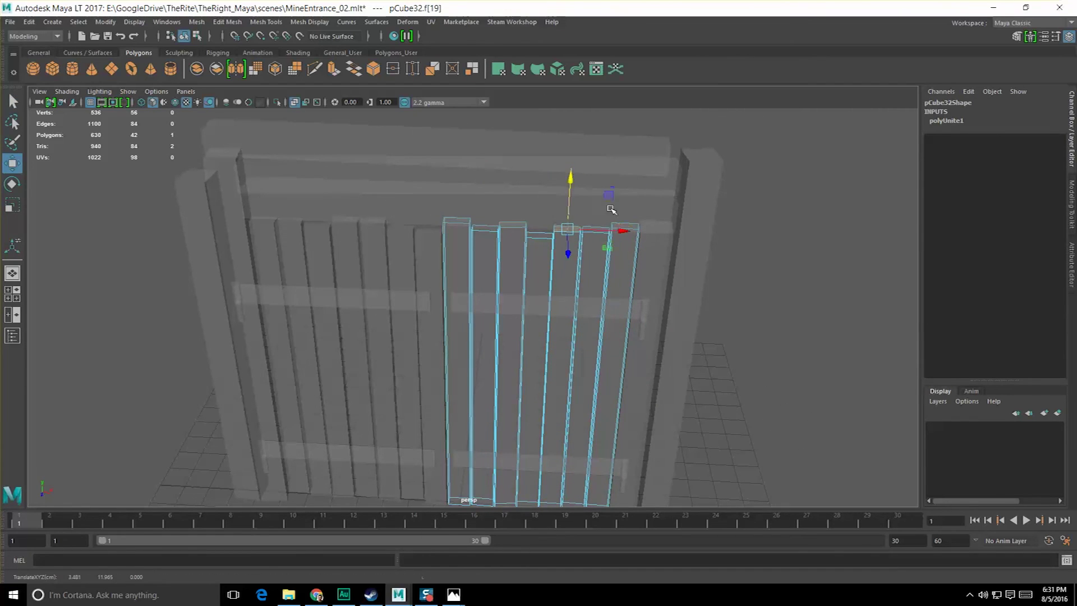
left_click(513, 225)
left_click(458, 220)
- Move individual bottom end faces of the right-door planks vertically so their lower ends are staggered
left_click_drag(477, 331, 505, 213, "alt")
left_click(470, 347)
left_click(551, 342)
left_click(637, 341)
left_click_drag(633, 306, 632, 301)
left_click(673, 334)
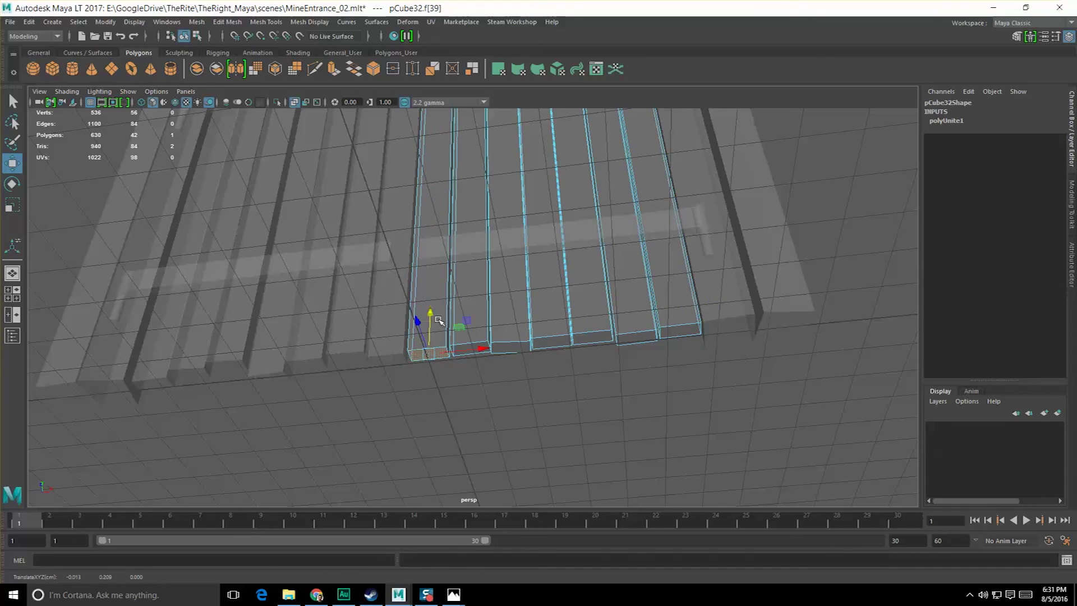
left_click_drag(439, 321, 447, 339, "alt")
key("q")
left_click(437, 327)
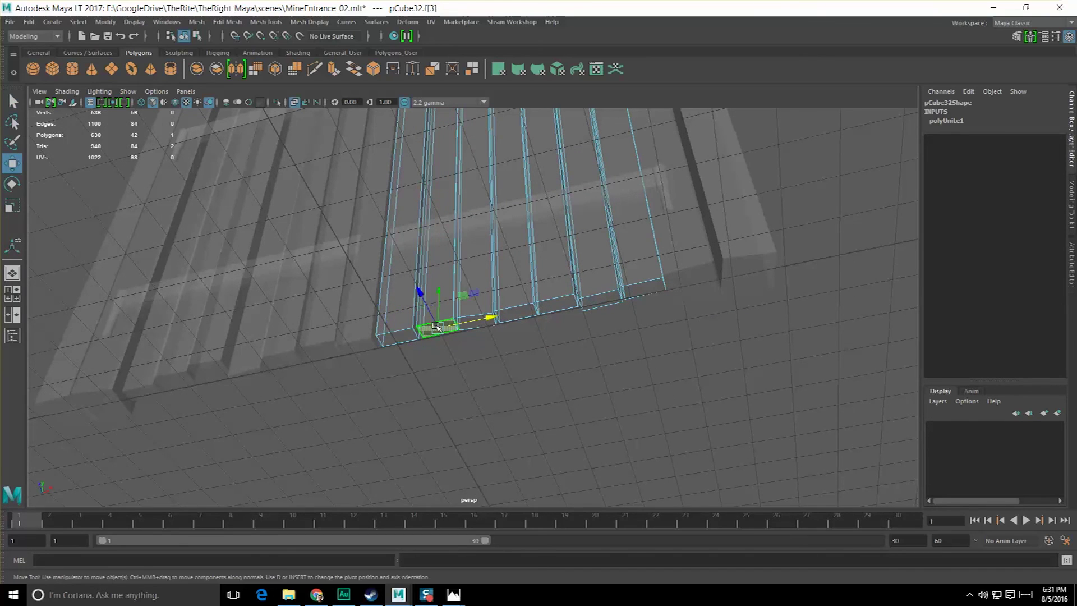
mouse_move(443, 290)
left_mouse_down("alt")
mouse_move(481, 365)
mouse_move(471, 370)
mouse_move(449, 286)
left_mouse_up("alt")
left_click(441, 237)
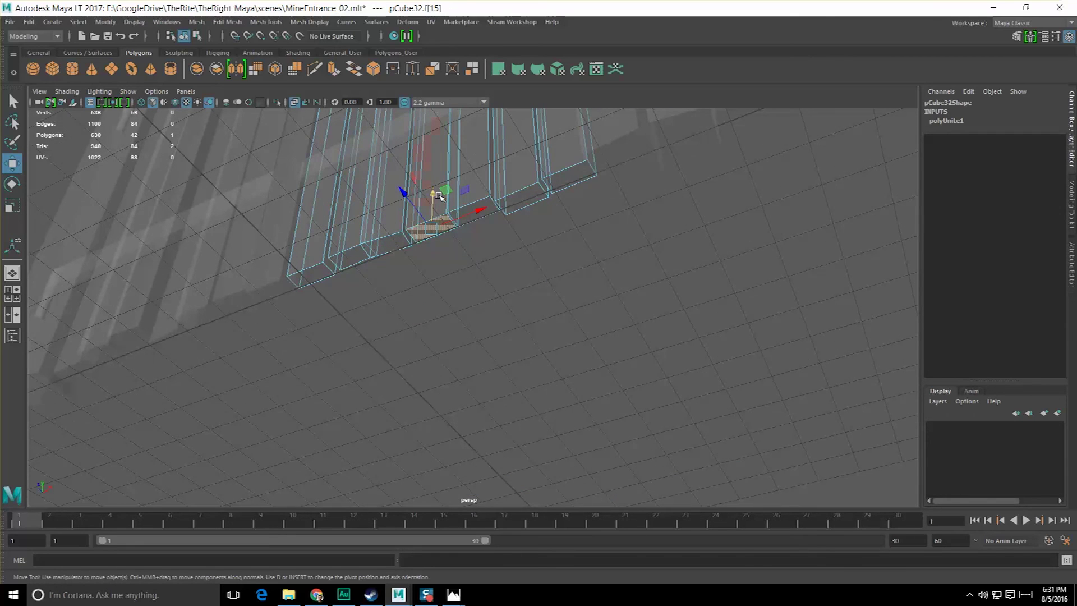
left_click(471, 392)
- Turn off X-Ray shading and return to object selection with nothing selected
scroll(470, 392, "down", 6)
left_click_drag(404, 375, 418, 415, "alt")
left_click(70, 91)
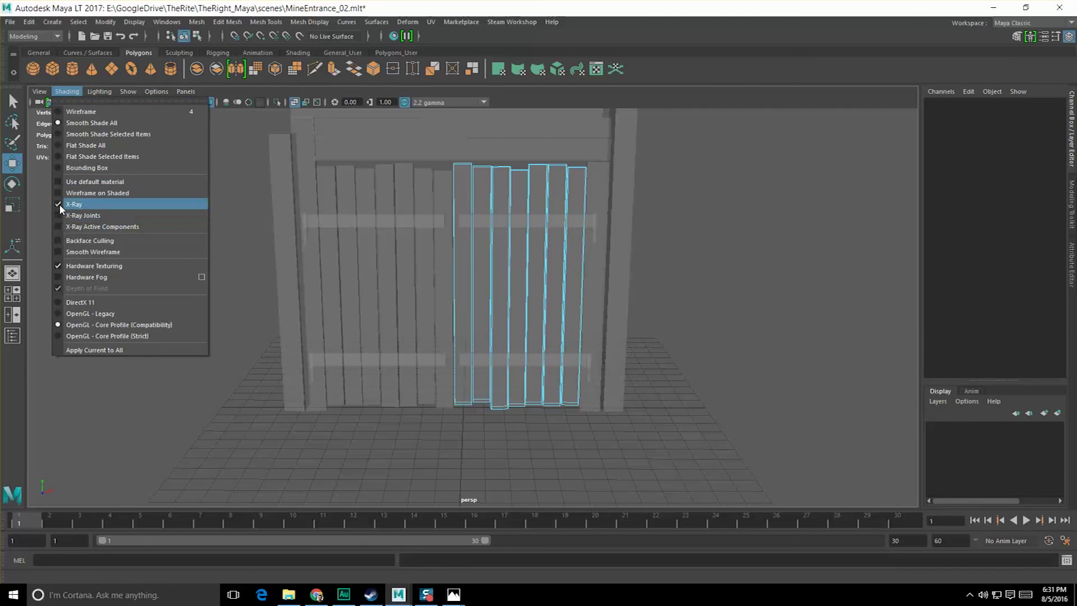
left_click(59, 203)
left_click_drag(208, 242, 192, 256, "alt")
scroll(194, 316, "up", 4)
mouse_move(197, 317)
left_mouse_down("alt")
mouse_move(195, 296)
mouse_move(207, 310)
left_mouse_up("alt")
scroll(207, 312, "down", 5)
scroll(207, 313, "up", 2)
key("F8")
left_click(170, 292)
scroll(274, 313, "up", 4)
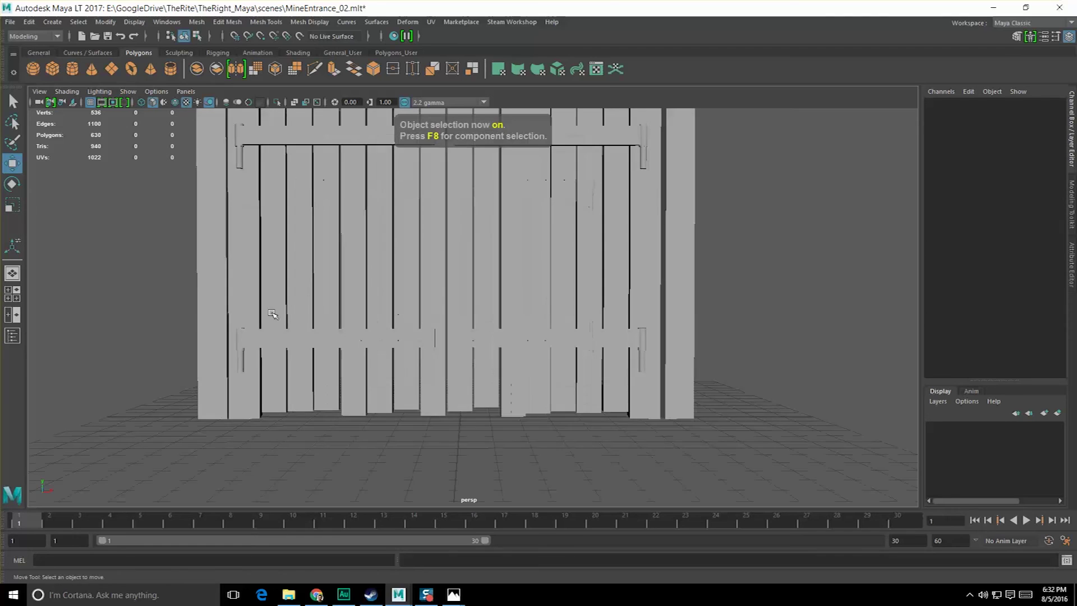
middle_click_drag(307, 283, 392, 342, "alt")
left_click_drag(392, 341, 411, 371, "alt")
key("q")
left_click(569, 341)
left_click(498, 344)
scroll(498, 345, "down", 3)
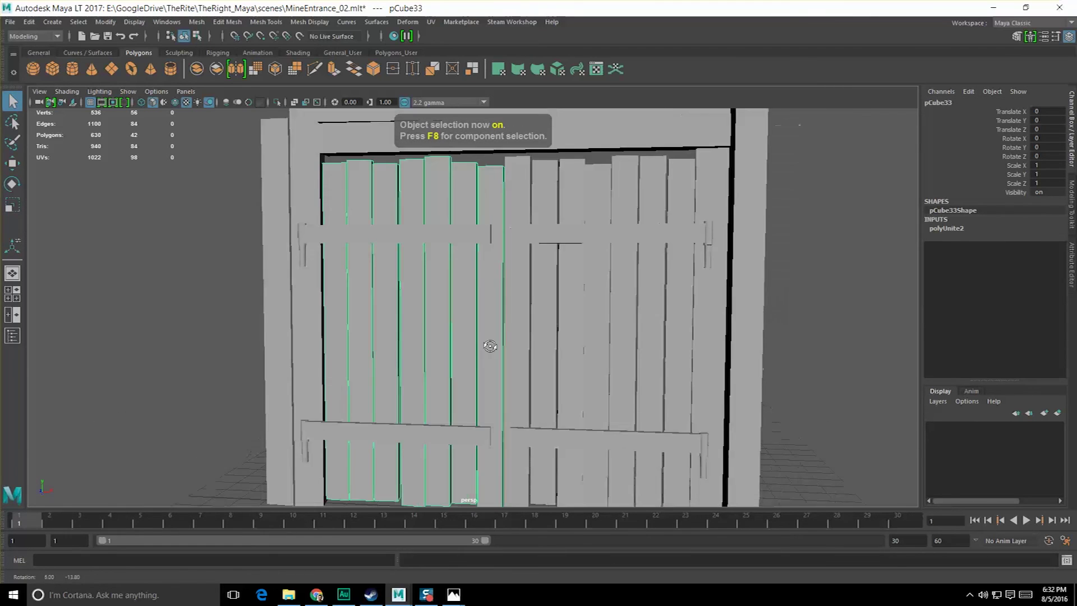
left_click_drag(494, 347, 475, 370, "alt")
left_click(543, 280)
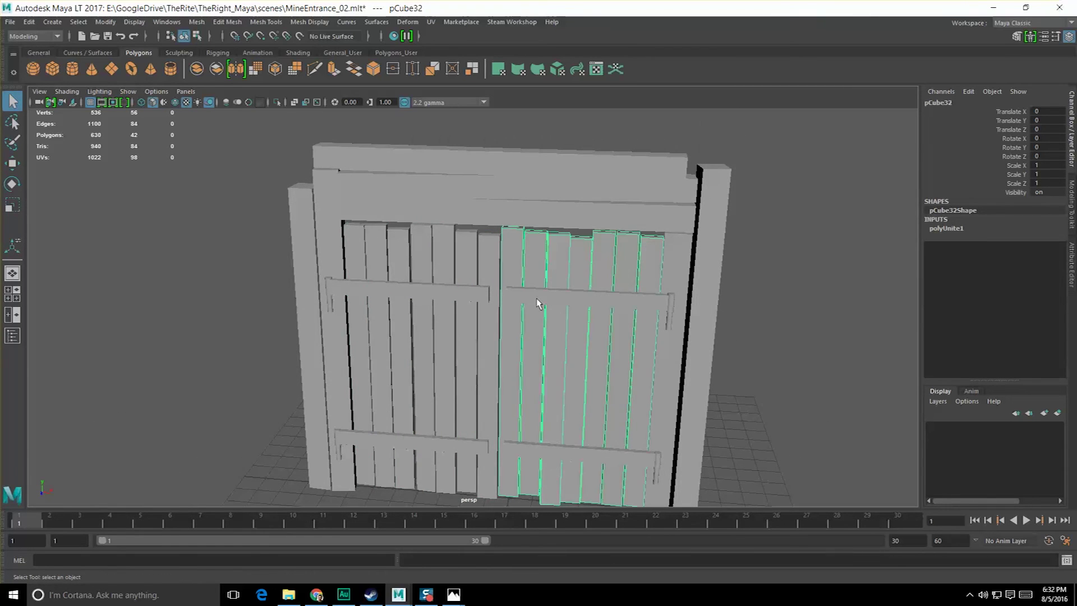
left_click(537, 299, "shift")
left_click(439, 277)
left_click(436, 295, "shift")
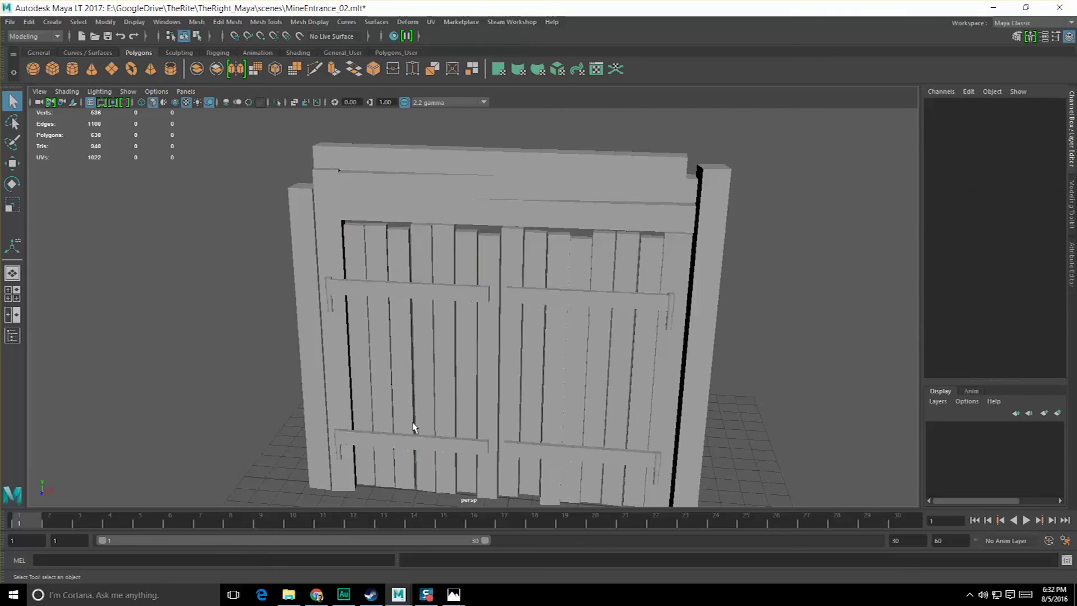
- Combine the left-door planks with their upper and lower hinge straps into one mesh
left_click_drag(387, 290, 413, 285, "alt")
left_click(413, 285)
left_click(419, 296, "shift")
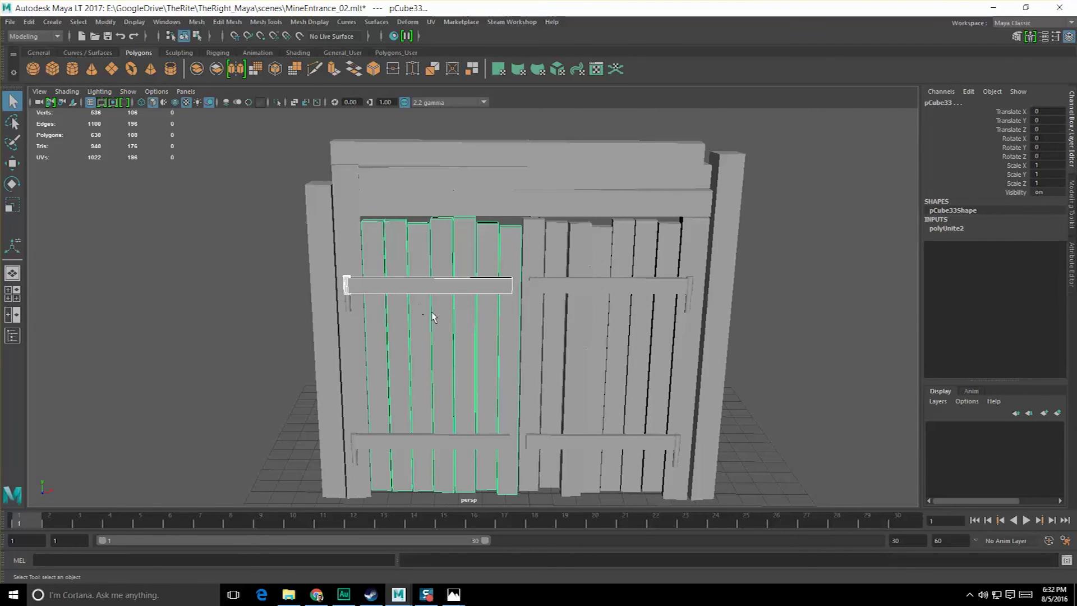
left_click(437, 434)
left_click_drag(433, 355, 429, 350, "alt")
left_click(195, 70)
- Combine the right-door planks with their hinge straps into one mesh
left_click(584, 287)
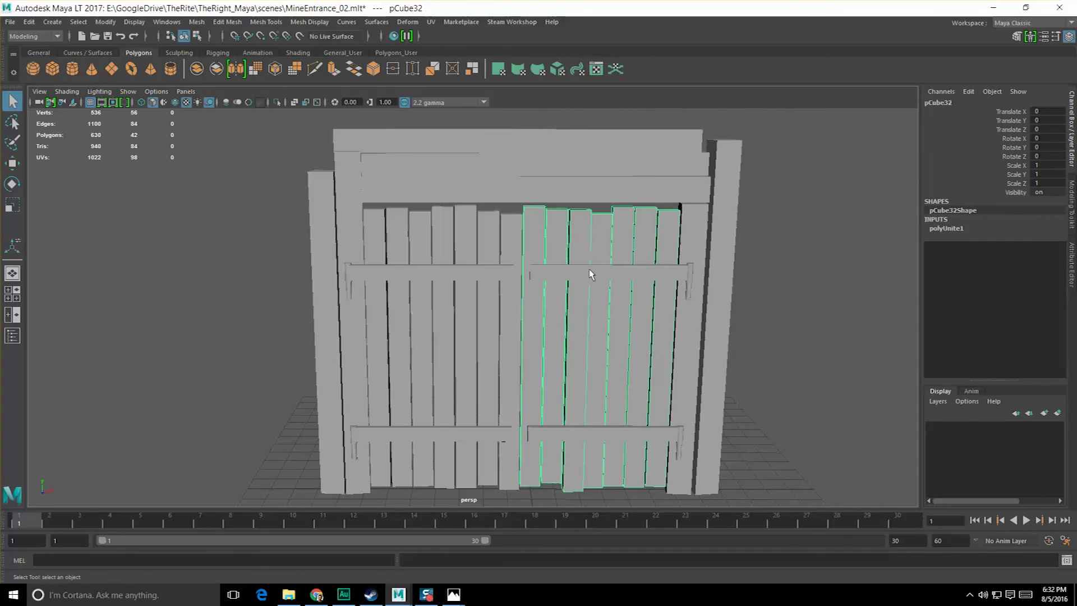
- Combine the planks and both hinge straps of the right-hand door, seen from the front, into one object
left_click(589, 272, "shift")
left_click(571, 433, "shift")
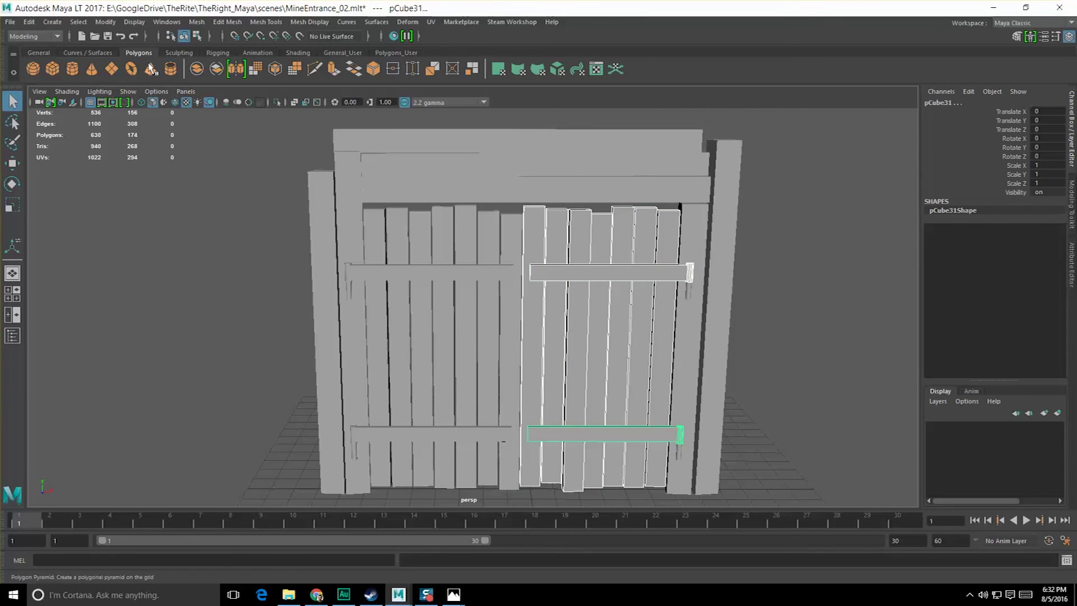
left_click(197, 70)
left_click(263, 163)
- Select the two doors in turn and inspect them from several angles to check that each is one object
scroll(373, 272, "up", 1)
left_click_drag(405, 248, 372, 246, "alt")
left_click(375, 300)
left_click_drag(375, 300, 435, 297, "alt")
left_click(564, 293, "shift")
right_click_drag(560, 294, 381, 290, "alt")
left_click_drag(381, 289, 356, 285, "alt")
scroll(358, 287, "up", 3)
middle_click_drag(357, 287, 394, 290, "alt")
left_click_drag(394, 294, 705, 315, "alt")
- Move the right-hand door's pivot onto the barrel of its upper hinge, as seen from the front
key("w")
left_click(470, 294)
left_click_drag(470, 294, 512, 305, "alt")
scroll(512, 306, "up", 5)
middle_click_drag(512, 305, 464, 272, "alt")
left_click_drag(464, 272, 372, 279, "alt")
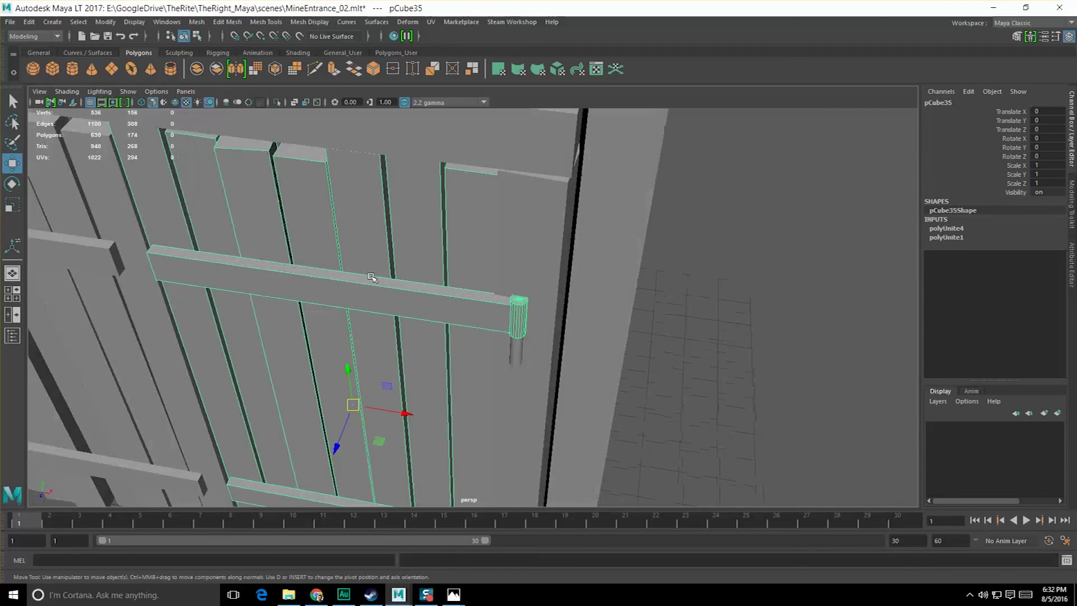
scroll(376, 305, "up", 2)
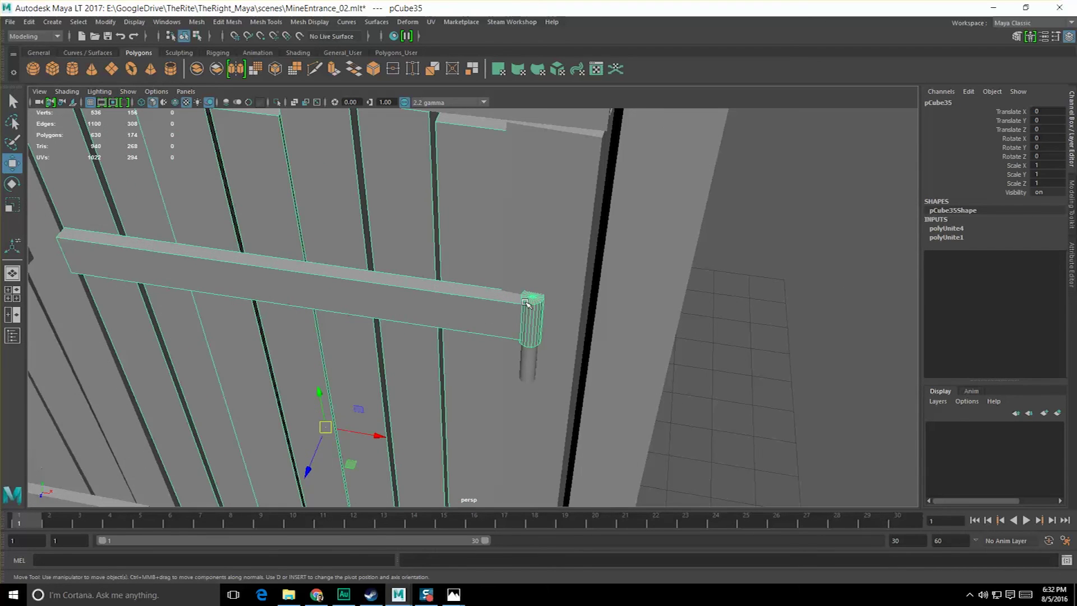
left_click(535, 302)
- Snap the left-hand door's pivot to a vertex on the barrel of its upper hinge and clear the selection
scroll(471, 314, "down", 5)
left_click_drag(291, 315, 440, 303, "alt")
left_click(441, 285)
scroll(414, 298, "up", 4)
middle_click_drag(256, 281, 385, 317, "alt")
scroll(385, 318, "up", 2)
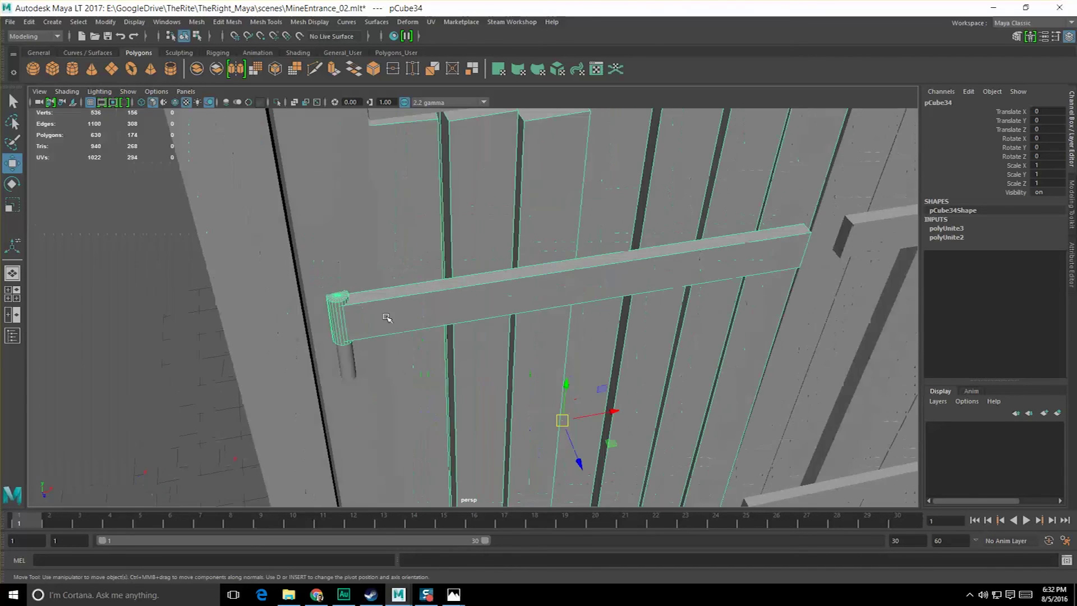
scroll(385, 317, "up", 3)
key("d")
key("v")
left_click(293, 292)
scroll(309, 308, "down", 5)
key("q")
left_click(320, 337)
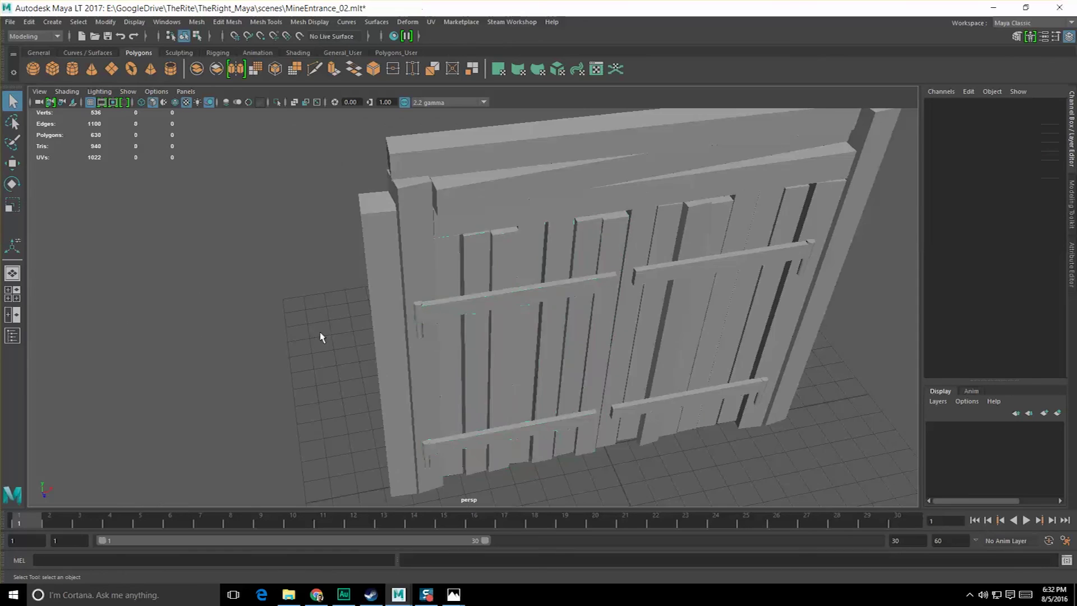
- Open the Freeze Transformations options for the left-hand door, as seen from the front
left_click_drag(319, 337, 253, 303, "alt")
left_click(491, 264)
left_click_drag(211, 179, 229, 139, "alt")
left_click(106, 22)
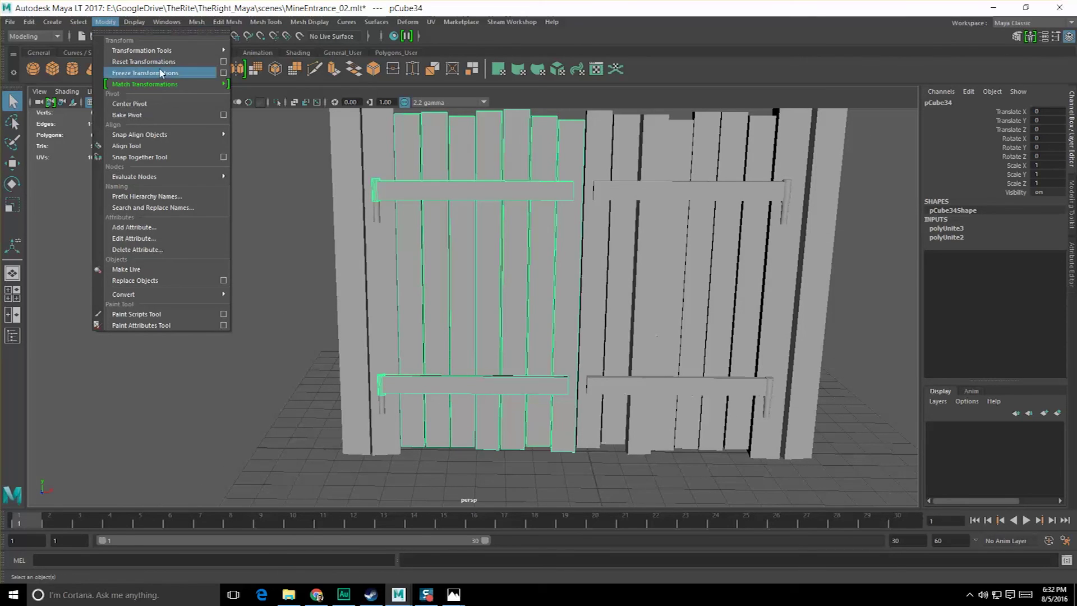
left_click(229, 72)
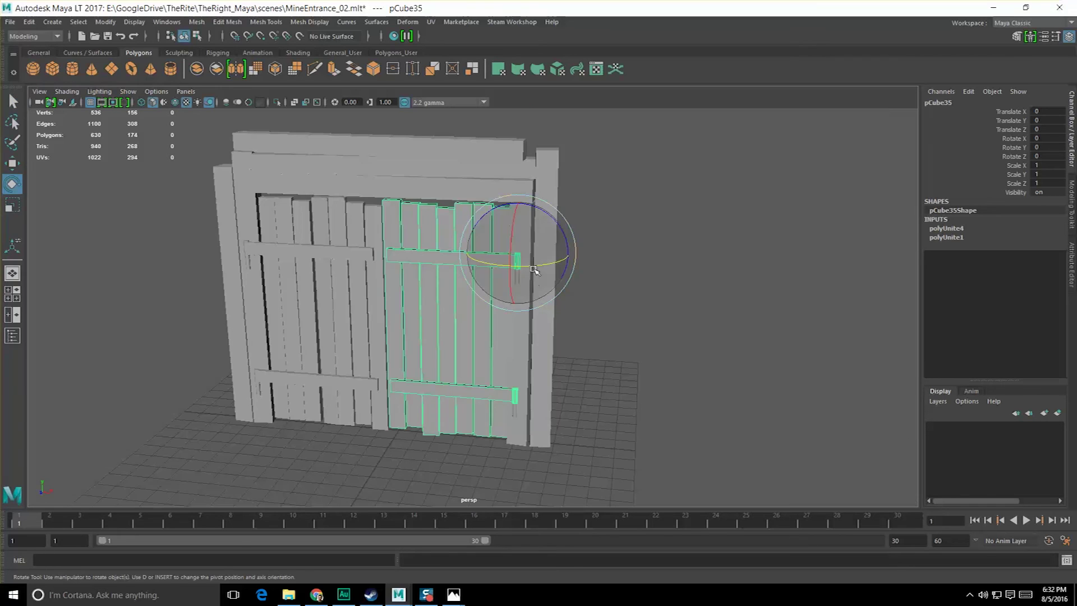
- Test-rotate each door separately about its hinge pivot and undo each rotation
left_click_drag(563, 264, 588, 269)
key("ctrl+z")
left_click(377, 258)
left_click_drag(275, 250, 342, 284)
key("ctrl+z")
- Swing both doors open about their hinges, the left-hand one to about -118.7 degrees in Y, and undo the rotations
left_click_drag(448, 264, 470, 277, "alt")
left_click(477, 272, "shift")
left_click_drag(522, 243, 611, 258)
key("ctrl+z")
left_click(453, 274)
left_click_drag(305, 252, 478, 354)
key("ctrl+z")
key("ctrl+z")
key("ctrl+z")
key("ctrl+z")
key("ctrl+z")
key("ctrl+z")
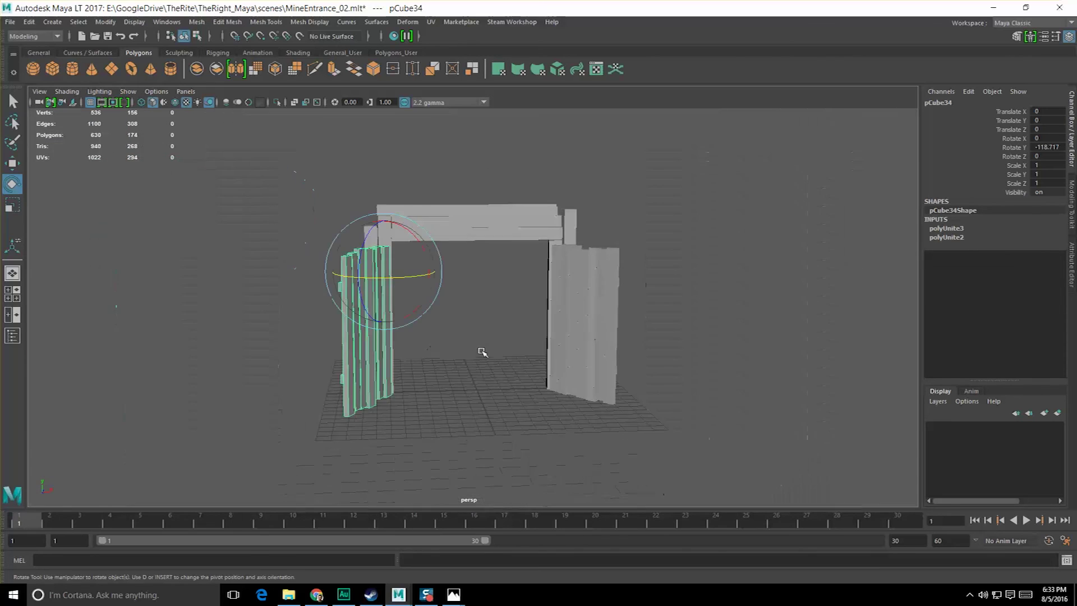
- Rename the door that sits on the left when the gate is viewed from behind as Door_Left
key("q")
left_click(639, 353)
scroll(589, 352, "up", 6)
left_click_drag(538, 355, 414, 260, "alt")
left_click(502, 301)
left_click(437, 253)
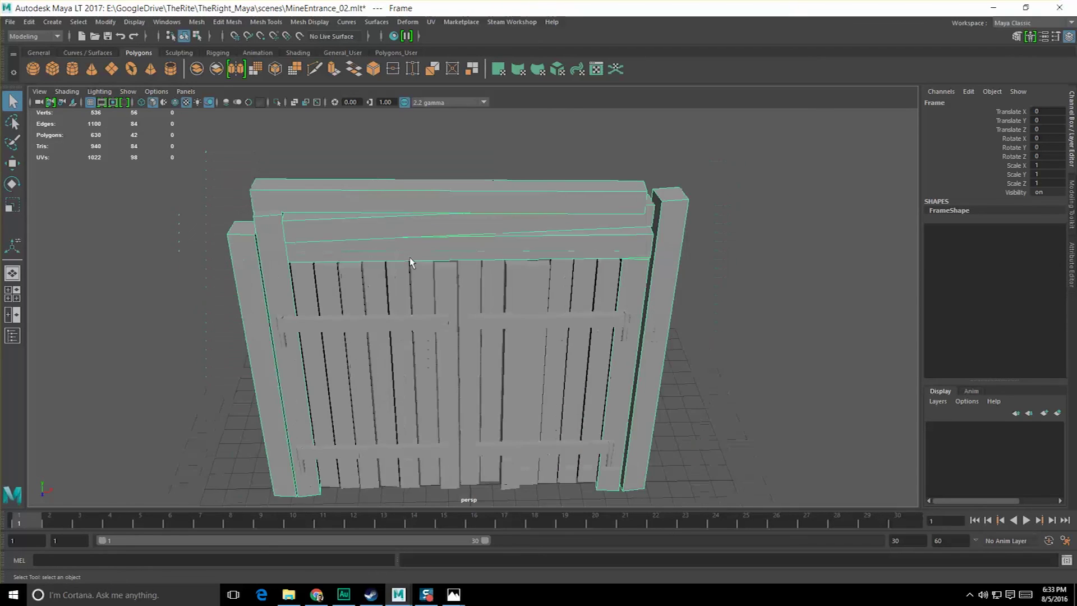
left_click(414, 260)
key("f")
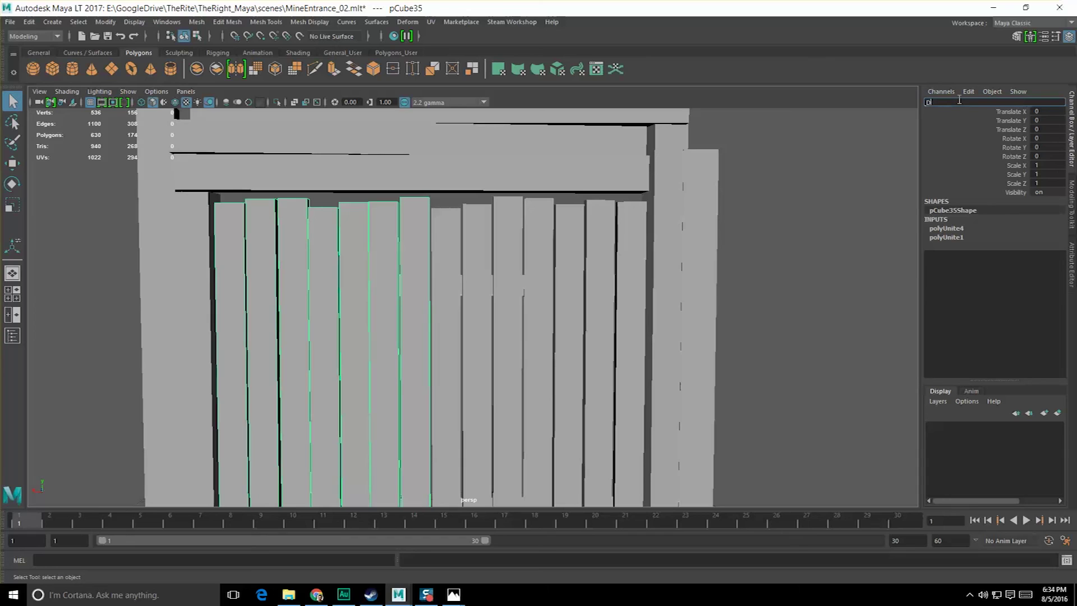
left_click(959, 100)
type("Door_Left")
key("Return")
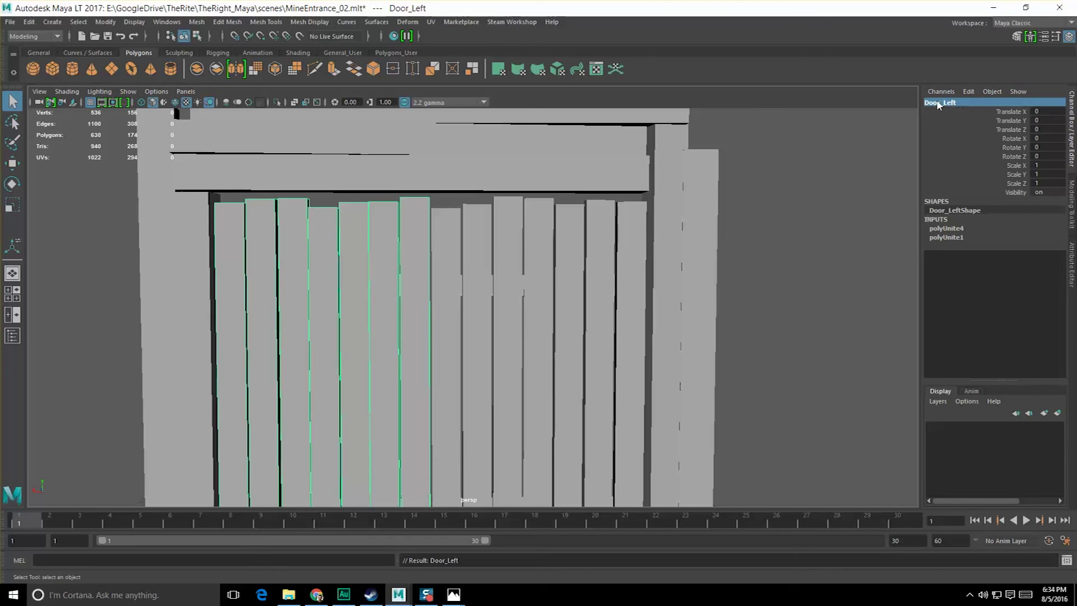
- Rename the other door as Door_Right
left_click(617, 261)
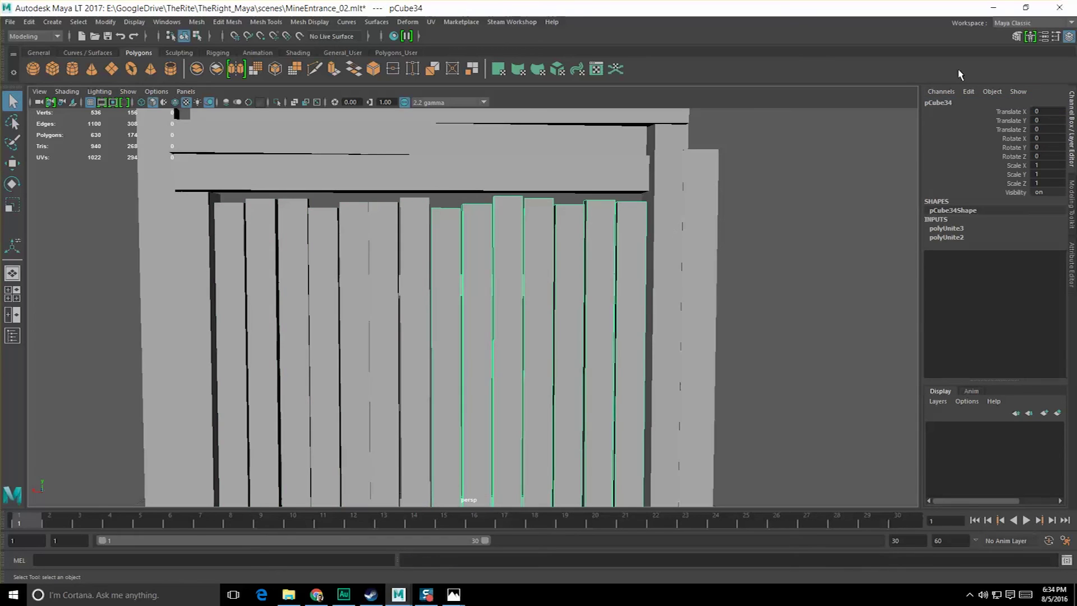
left_click(954, 103)
type("Door_Right")
key("Return")
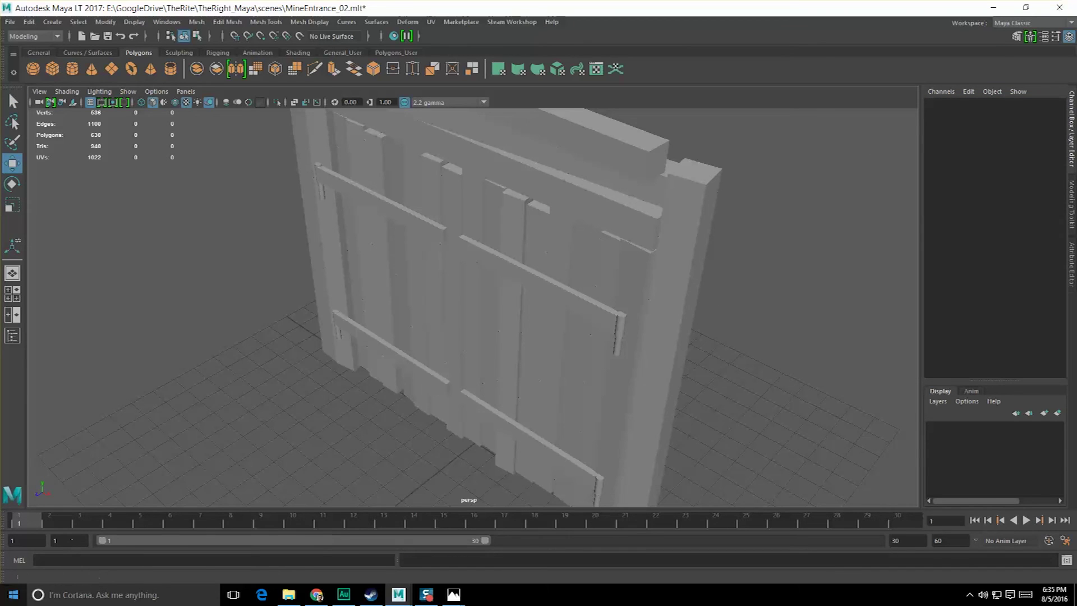
- Launch Adobe Photoshop
key("super")
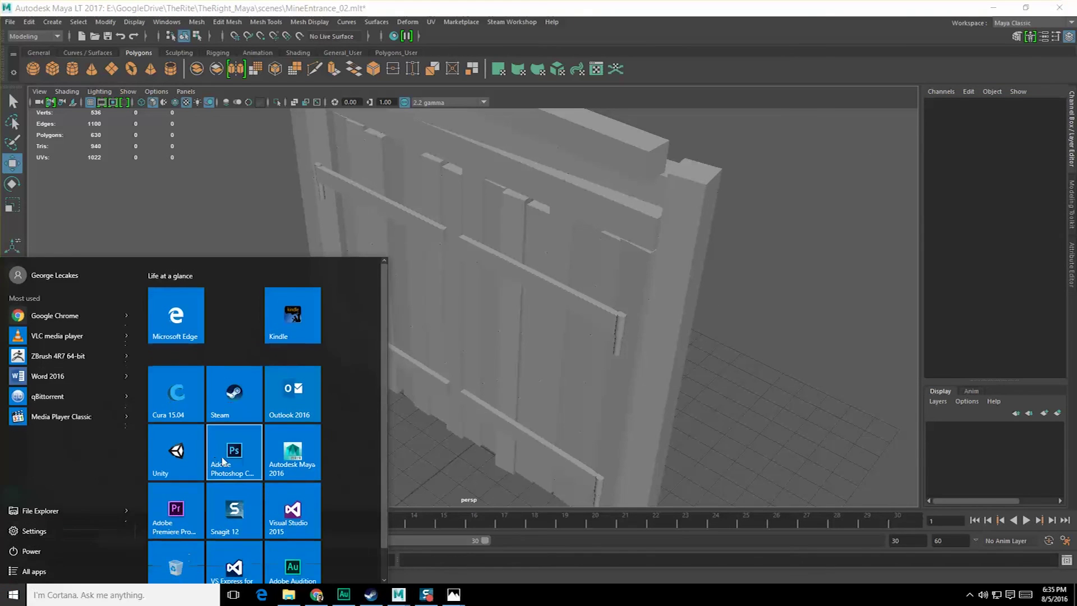
left_click(221, 461)
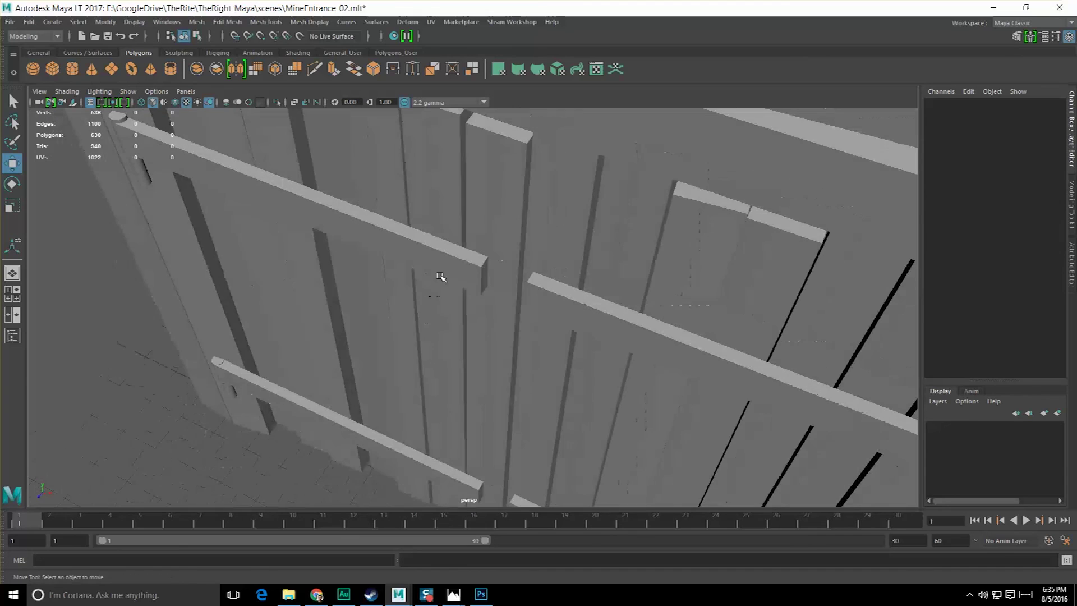
- Back in Maya, select the doors and examine their planks and hinge straps from several angles
left_click(442, 277)
left_click(567, 298)
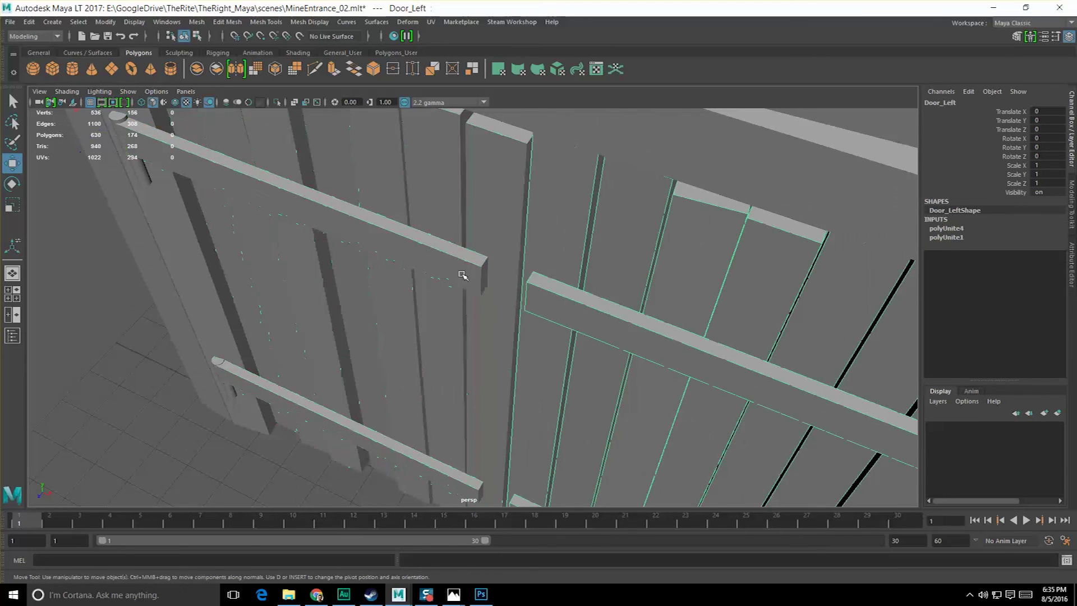
key("q")
left_click(451, 264)
left_click_drag(451, 264, 467, 275, "alt")
right_click_drag(690, 265, 605, 442, "alt")
left_click(604, 442)
left_click(500, 438)
left_click_drag(629, 295, 552, 293, "alt")
middle_click_drag(553, 293, 478, 293, "alt")
right_click_drag(478, 293, 371, 349, "alt")
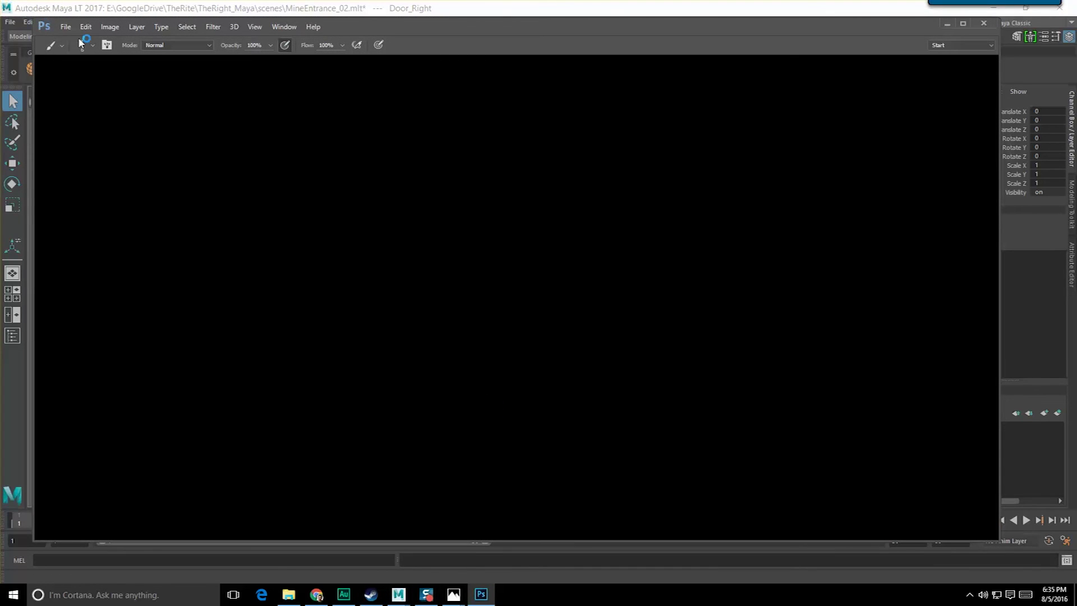
- In Photoshop, look through the existing PSD files in TheRite's Photoshop folder for a usable texture
left_click(66, 28)
left_click(58, 28)
left_click(72, 51)
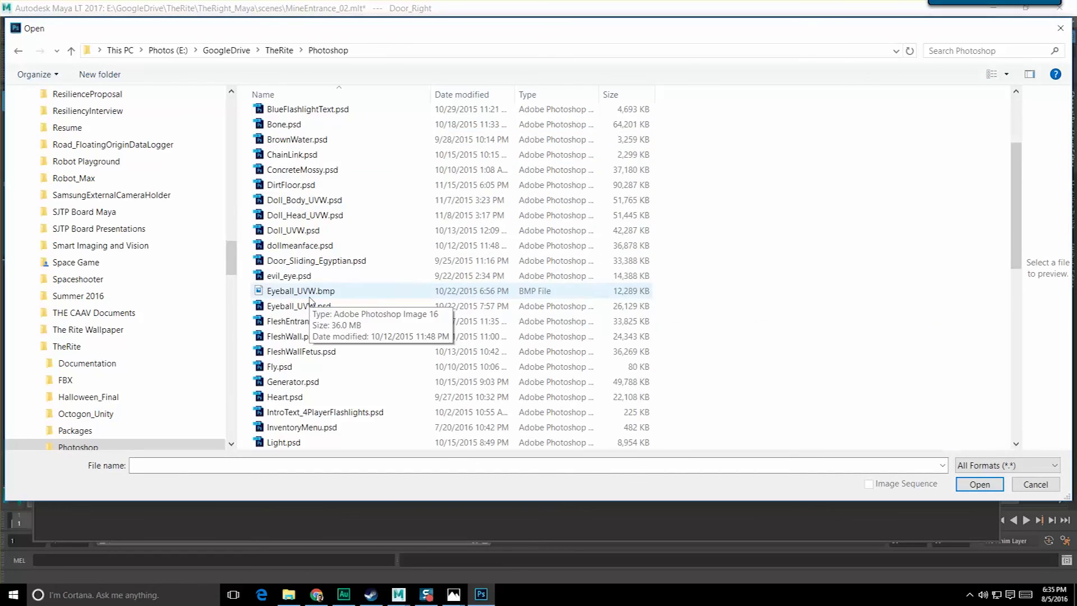
scroll(312, 301, "down", 4)
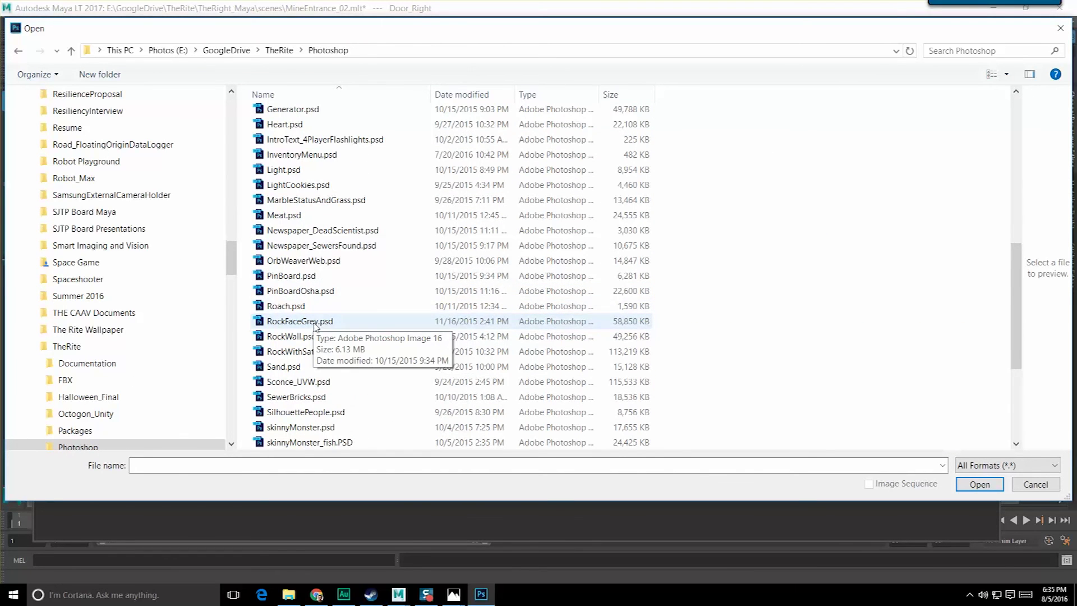
double_click(297, 184)
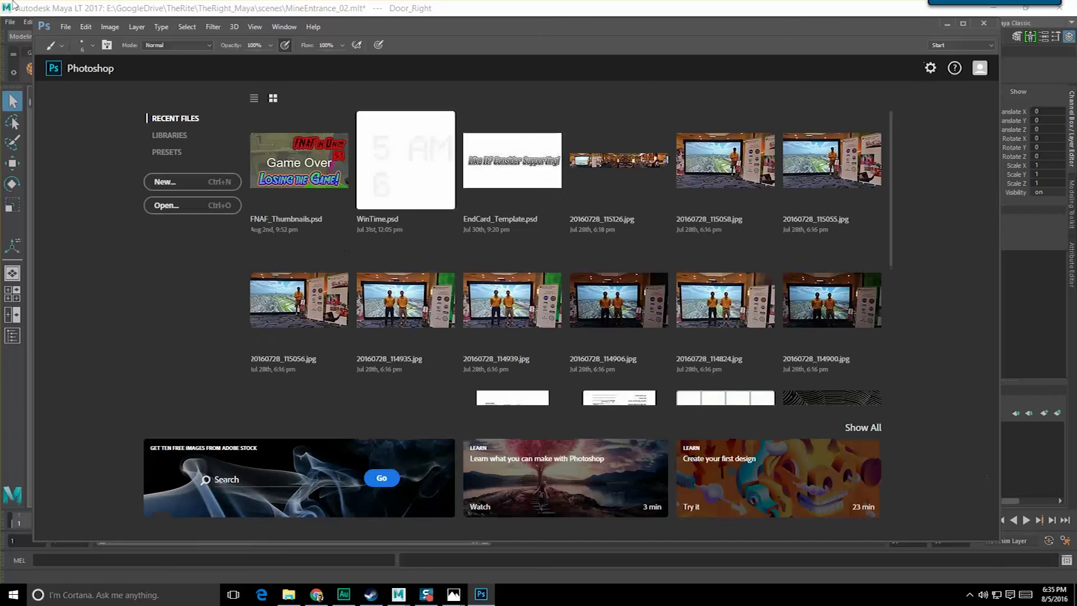
- Switch from Photoshop to Adobe Bridge, widen the folder tree and browse to TheRite's Photoshop folder
left_click(66, 27)
left_click(102, 68)
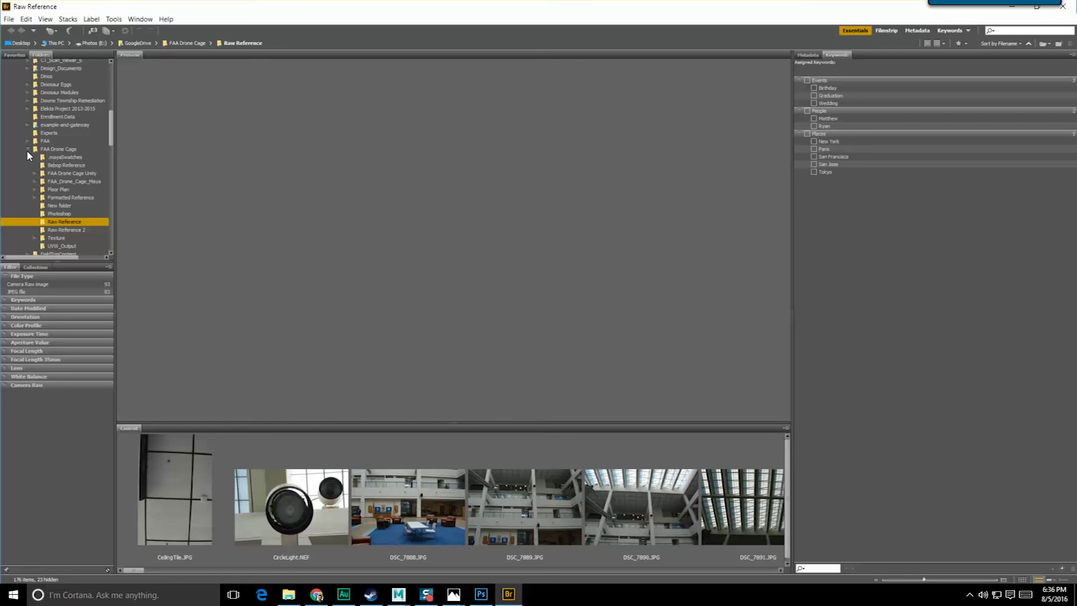
left_click(27, 149)
scroll(53, 181, "down", 5)
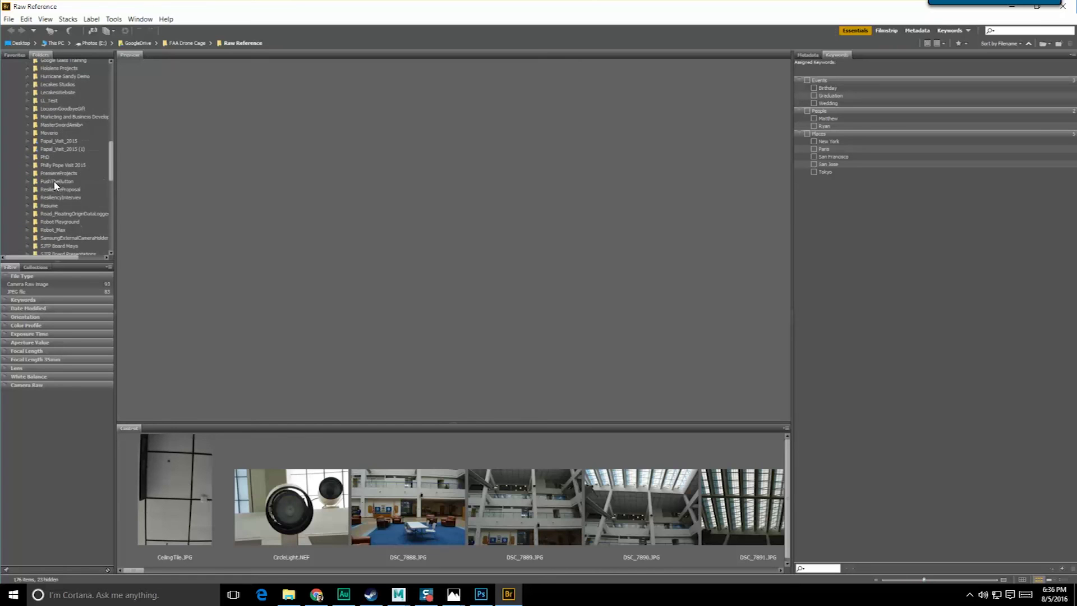
left_click_drag(114, 161, 165, 163)
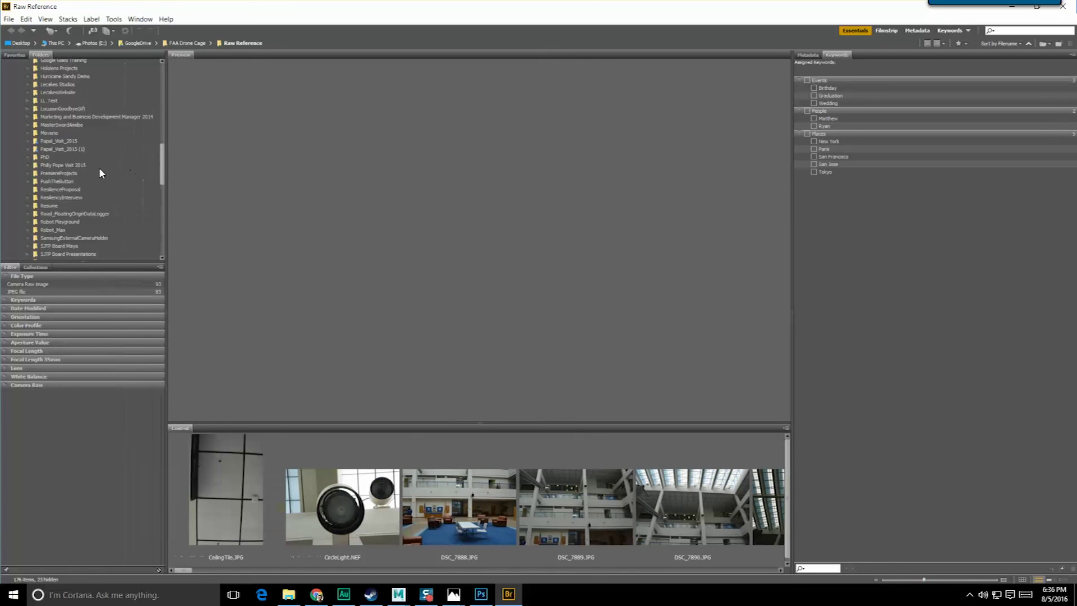
scroll(47, 148, "down", 3)
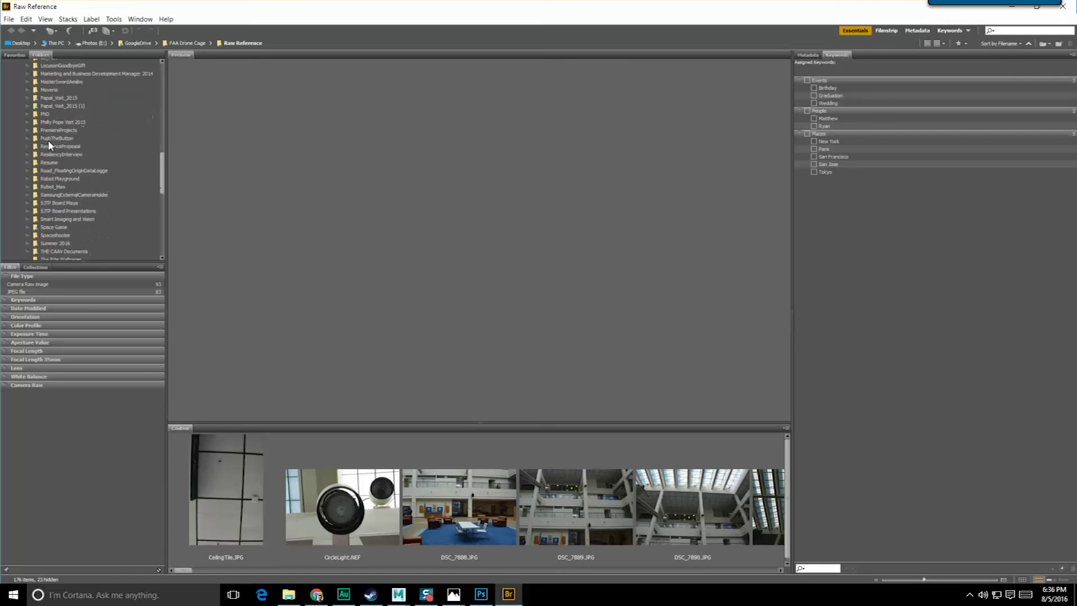
scroll(54, 179, "up", 2)
scroll(53, 144, "up", 1)
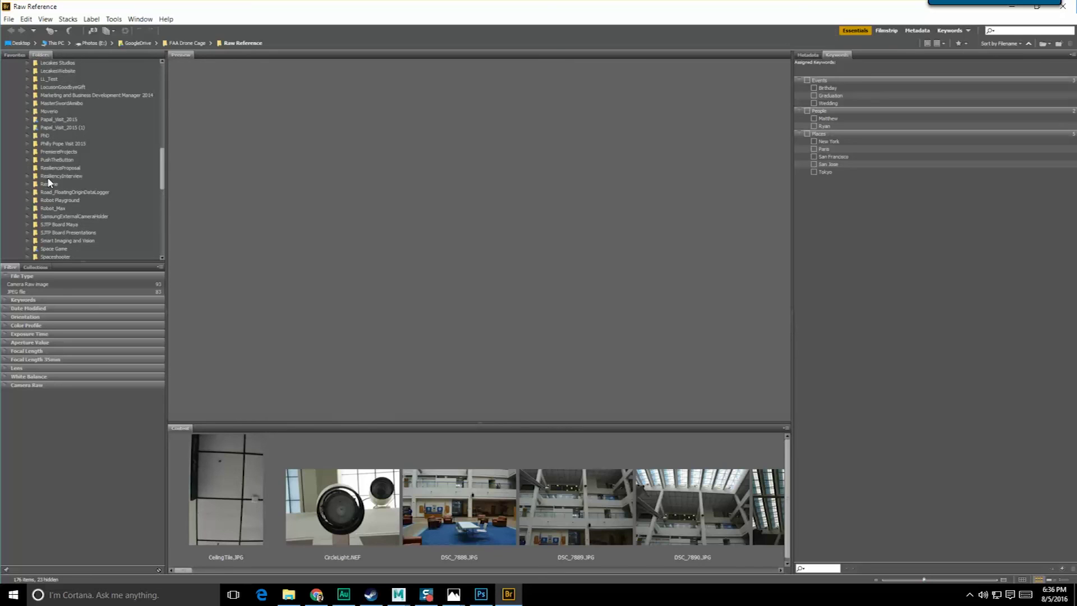
scroll(50, 182, "down", 2)
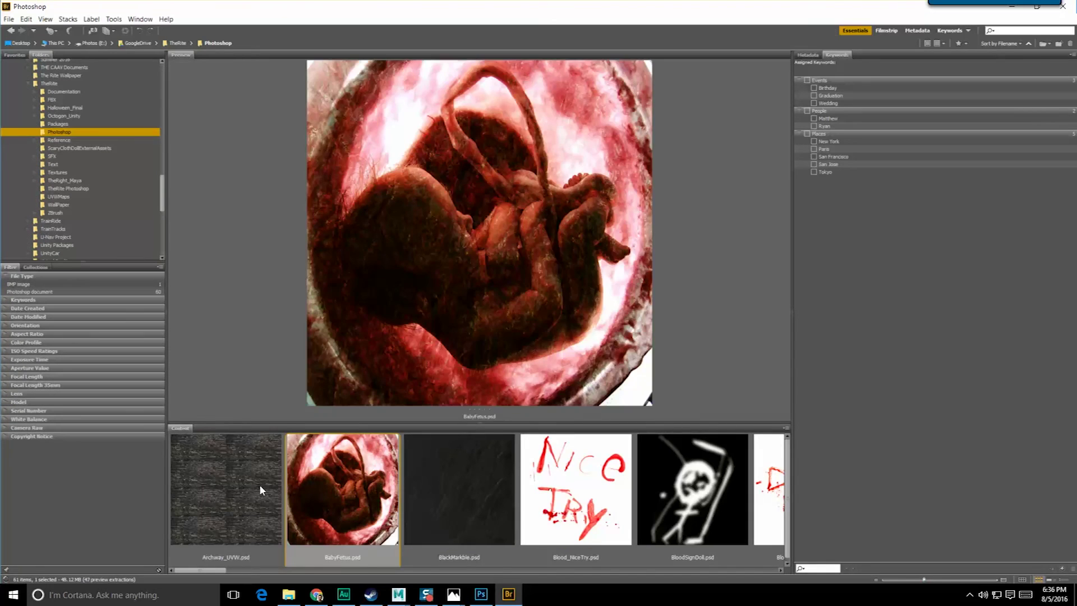
- Go through the image previews in the Photoshop folder and select the wood plank texture WoodTies.psd
key("Right")
key("Right")
key("Right")
key("Right")
key("Right")
key("Right")
key("Right")
key("Right")
key("Right")
key("Right")
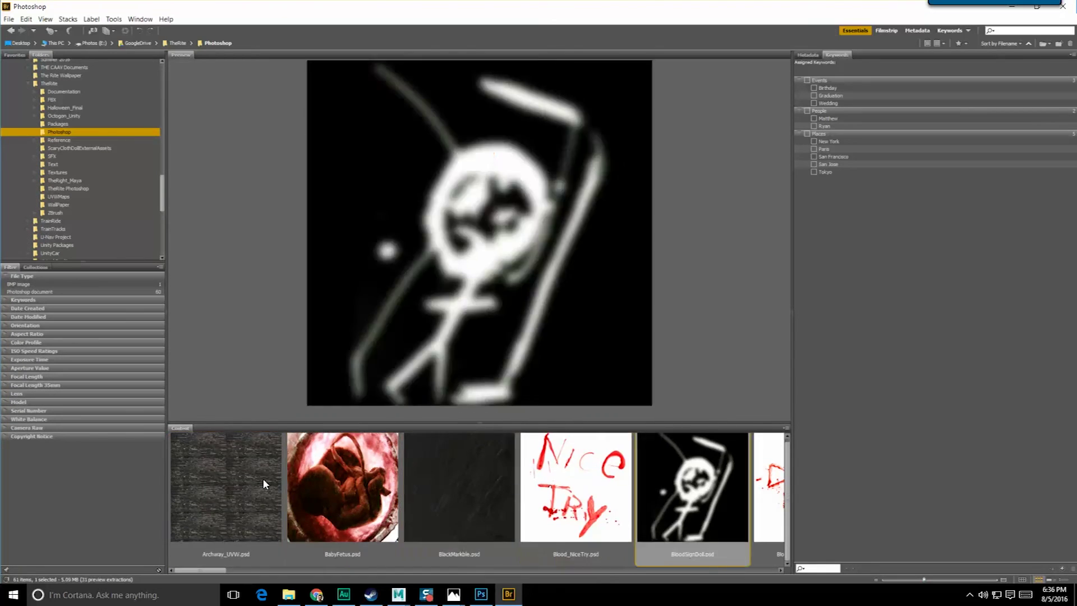
key("Right")
key("Right")
key("Right")
key("Right")
key("Right")
key("Right")
key("Right")
key("Right")
key("Right")
key("Right")
key("Right")
key("Right")
key("Right")
key("Right")
key("Right")
key("Right")
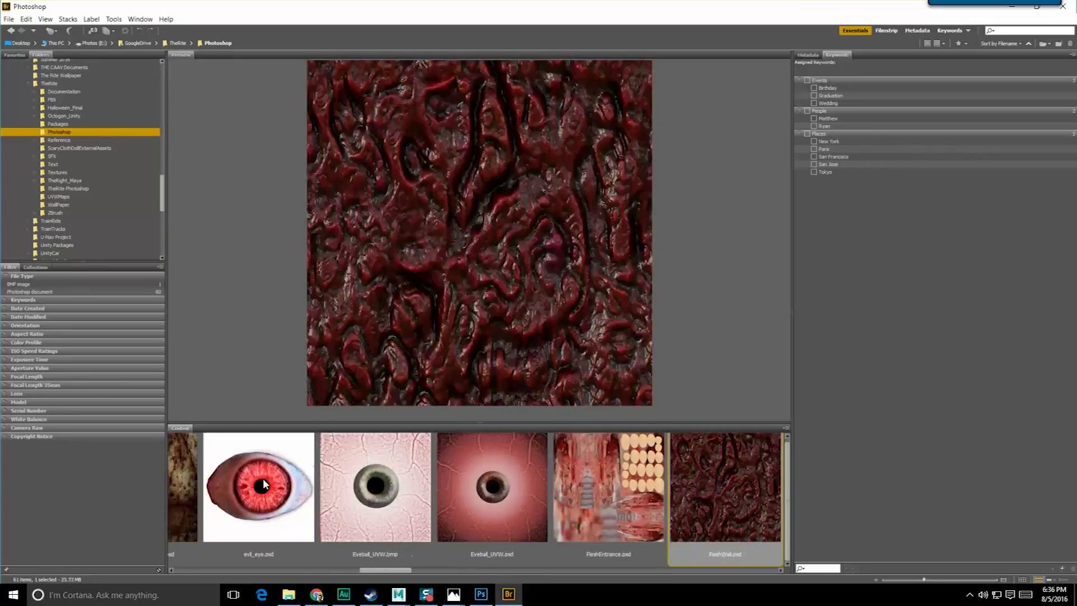
key("Right")
key("Right")
key("Right")
key("Right")
key("Right")
key("Right")
key("Right")
key("Right")
key("Right")
key("Right")
key("Right")
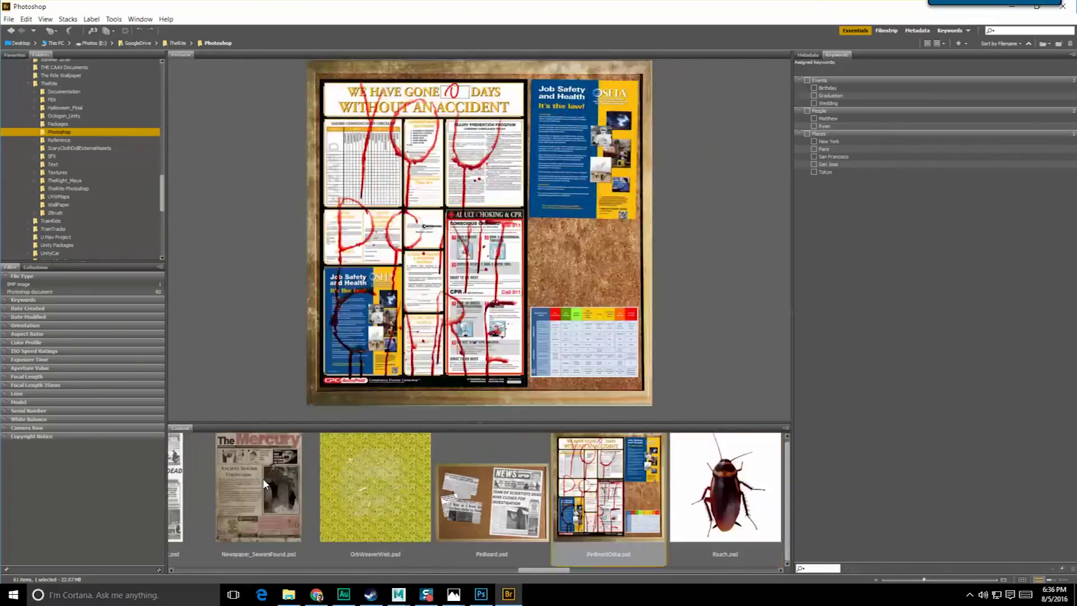
key("Left")
key("Right")
key("Right")
key("Right")
key("Right")
key("Right")
key("Right")
key("Right")
key("Right")
key("Right")
key("Right")
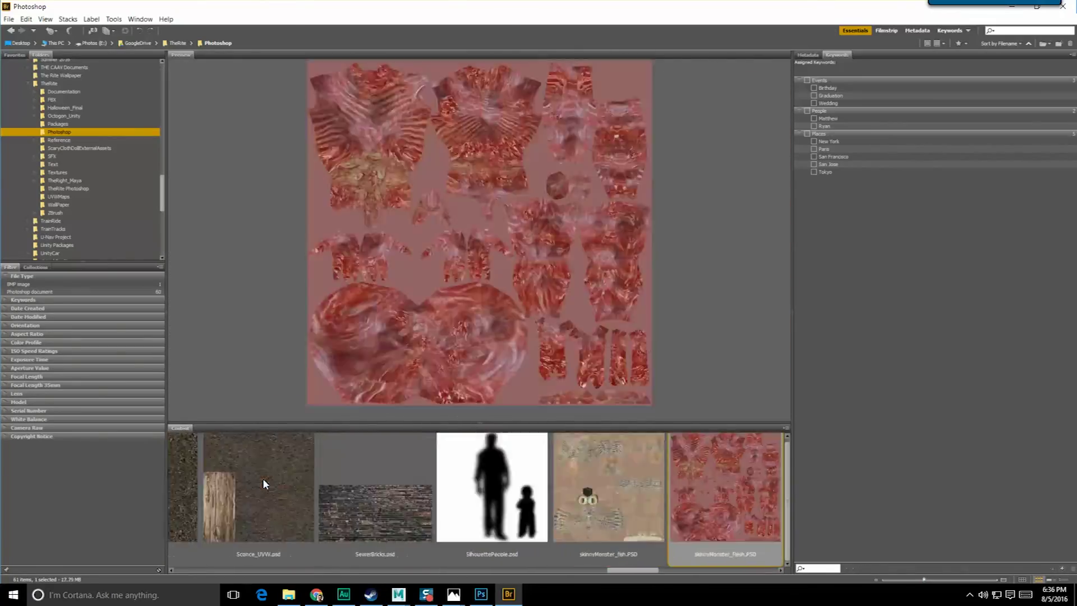
key("Right")
key("Right")
key("Right")
key("Right")
key("Left")
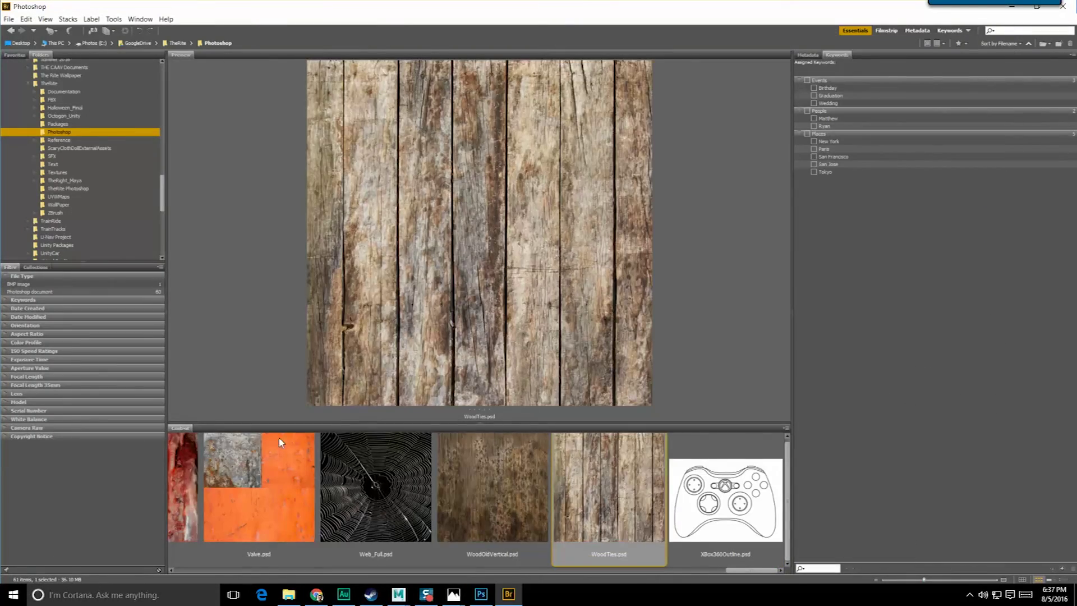
- Open RustedSteel.jpg from TheRite's Textures folder in Photoshop and activate the Spot Healing Brush
scroll(393, 488, "up", 15)
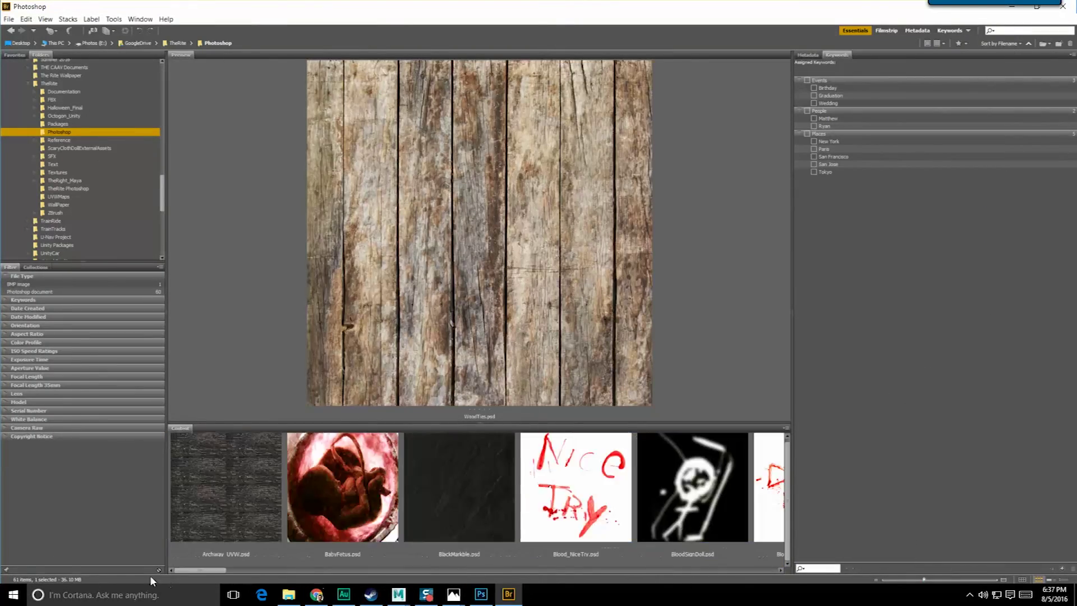
left_click(57, 172)
left_click_drag(180, 570, 606, 569)
double_click(519, 488)
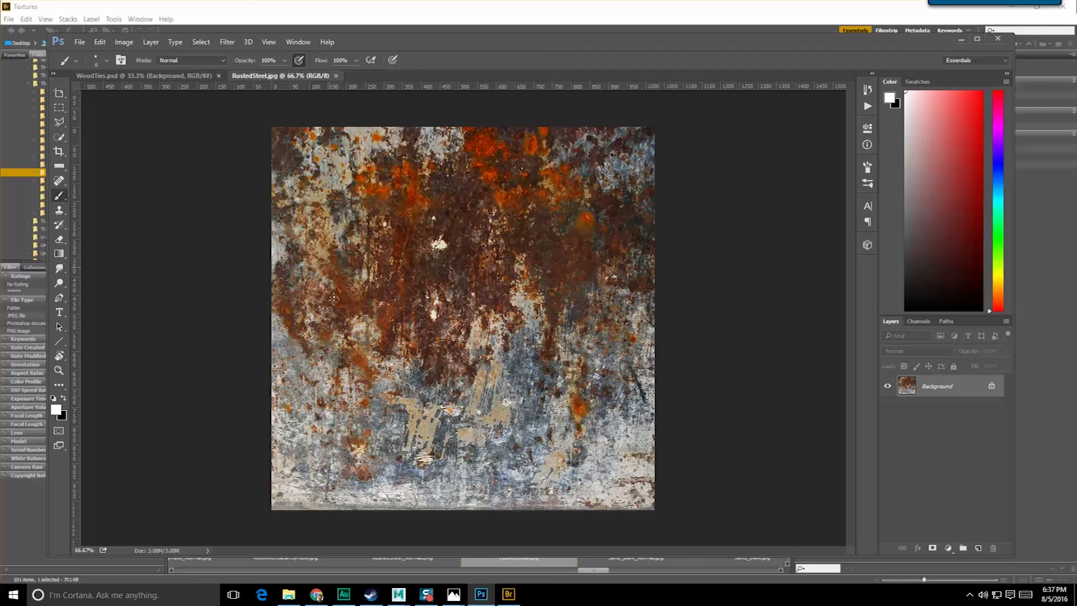
key("j")
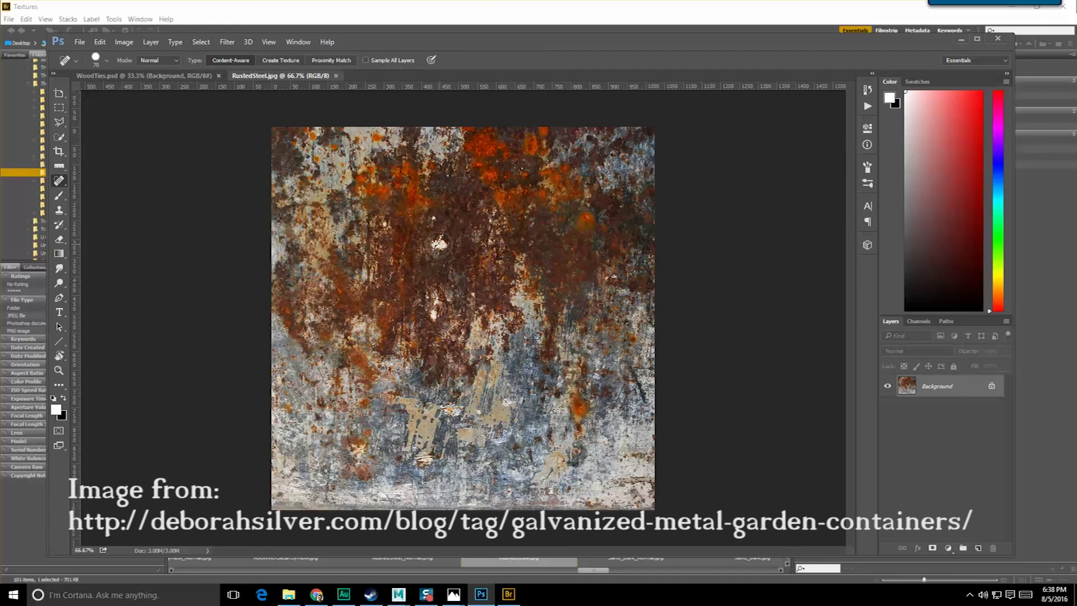
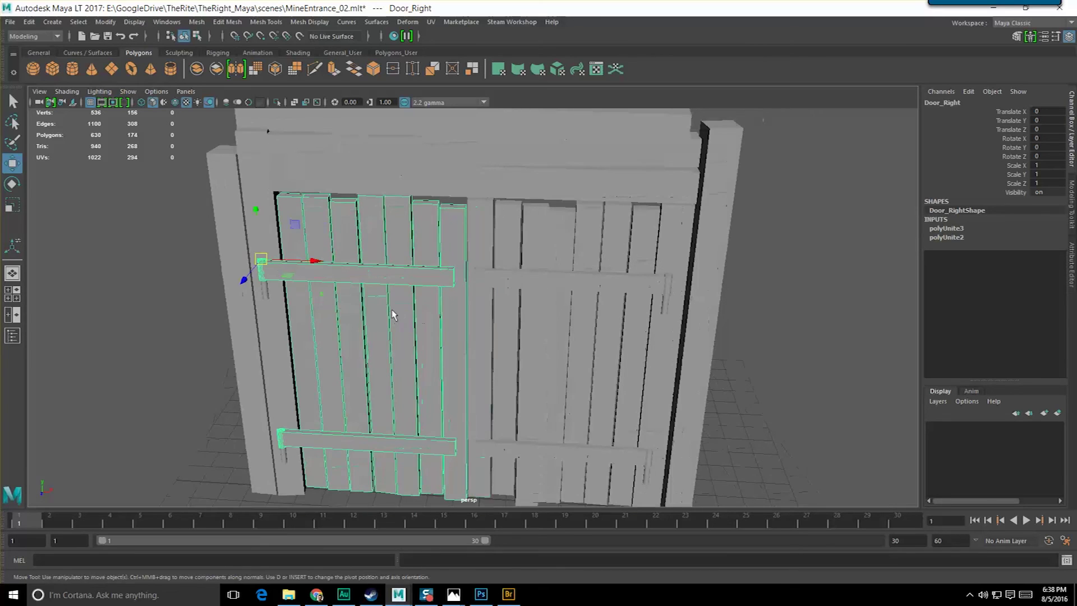
- On Door_Right, select all six faces of the upper crossbar
right_click_drag(413, 271, 282, 335)
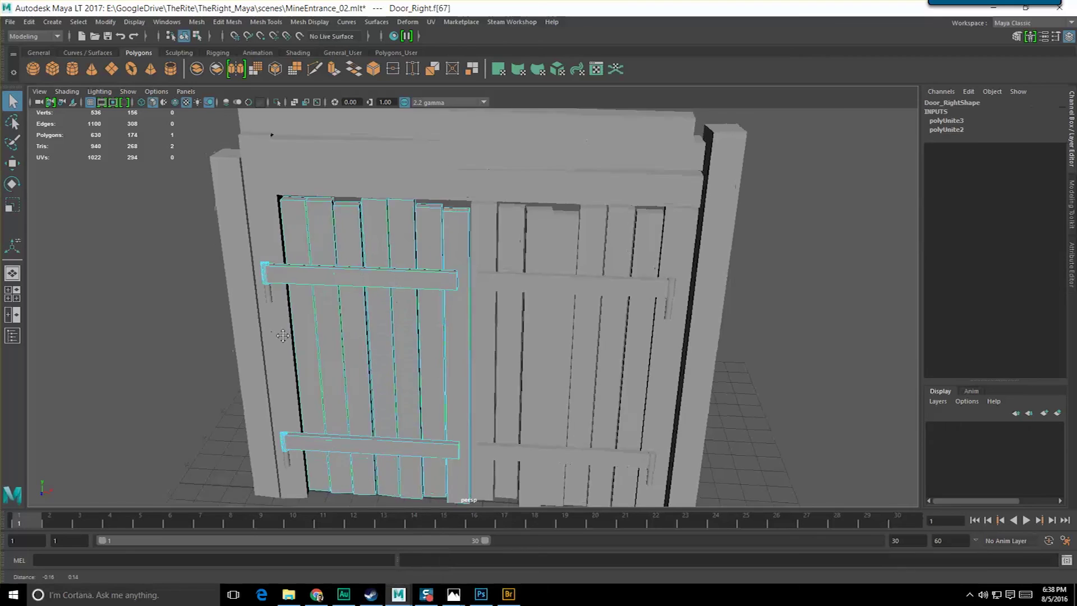
scroll(282, 335, "up", 5)
left_click(418, 317, "shift")
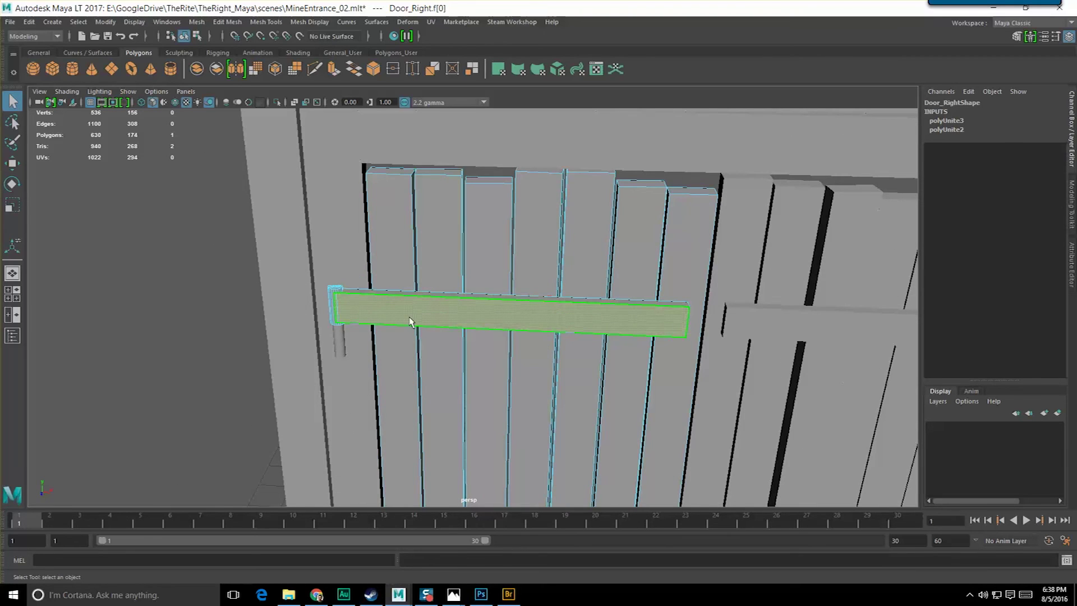
right_click(410, 321, "ctrl")
left_click(442, 310)
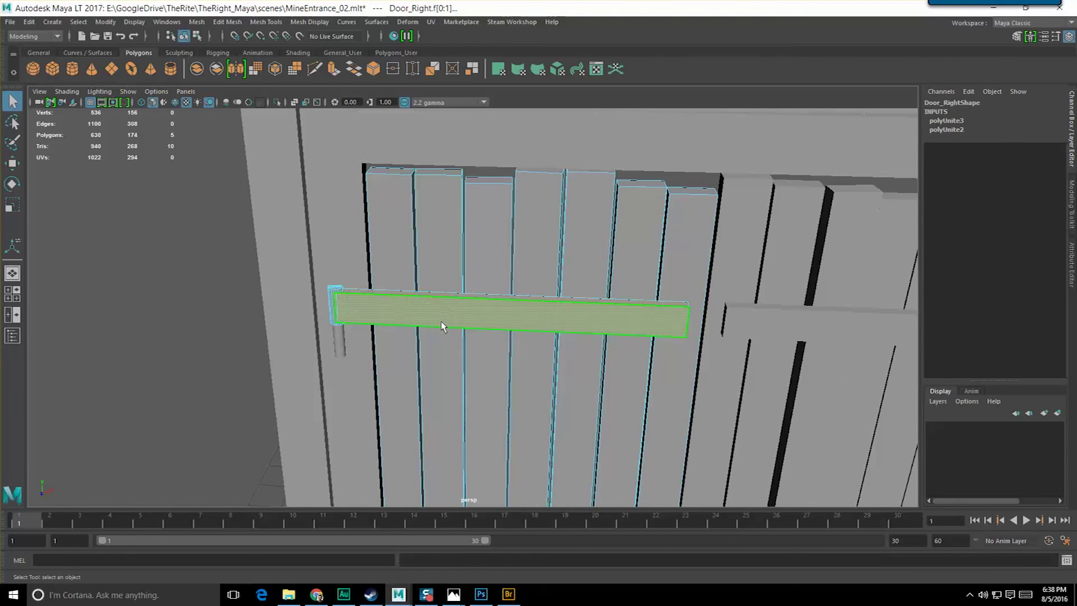
left_click(441, 320, "shift")
- Split the workspace into two views and show the UV Editor beside the perspective view
left_click(166, 23)
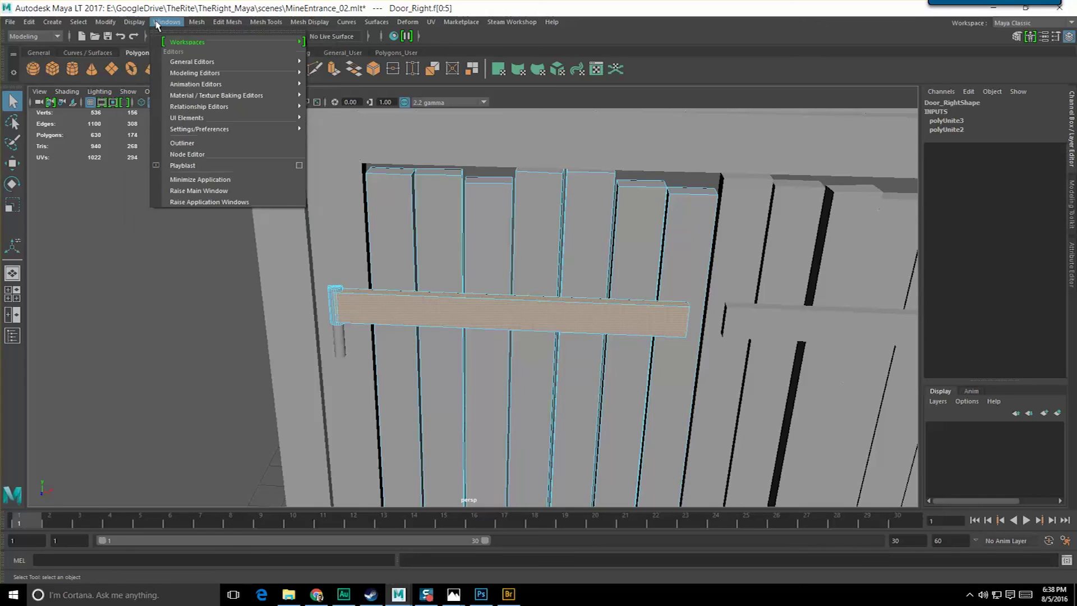
left_click(131, 10)
left_click(16, 315)
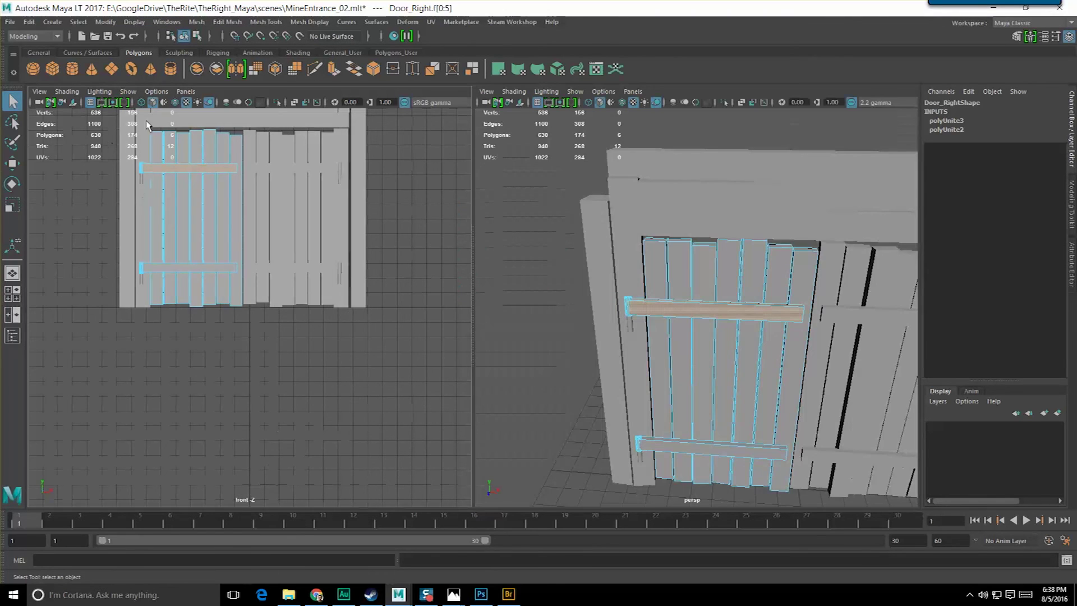
left_click(186, 90)
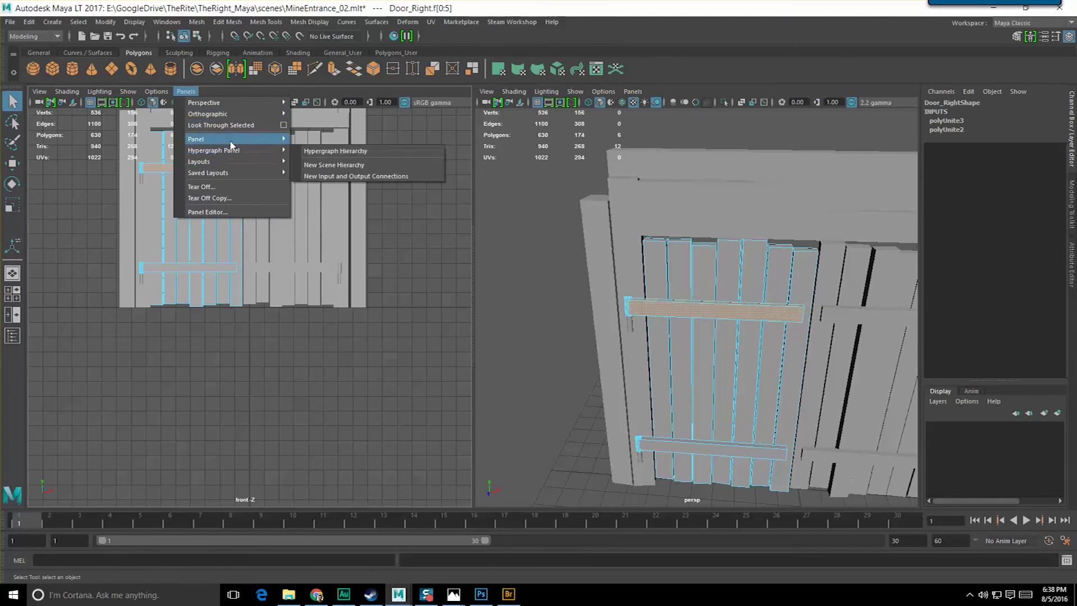
mouse_move(245, 117)
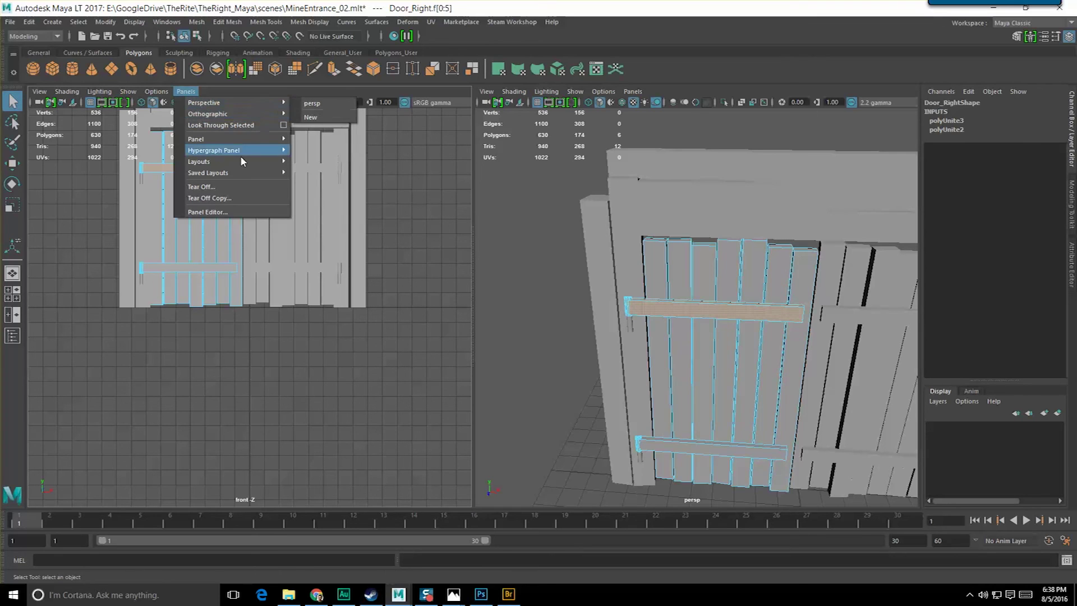
mouse_move(250, 137)
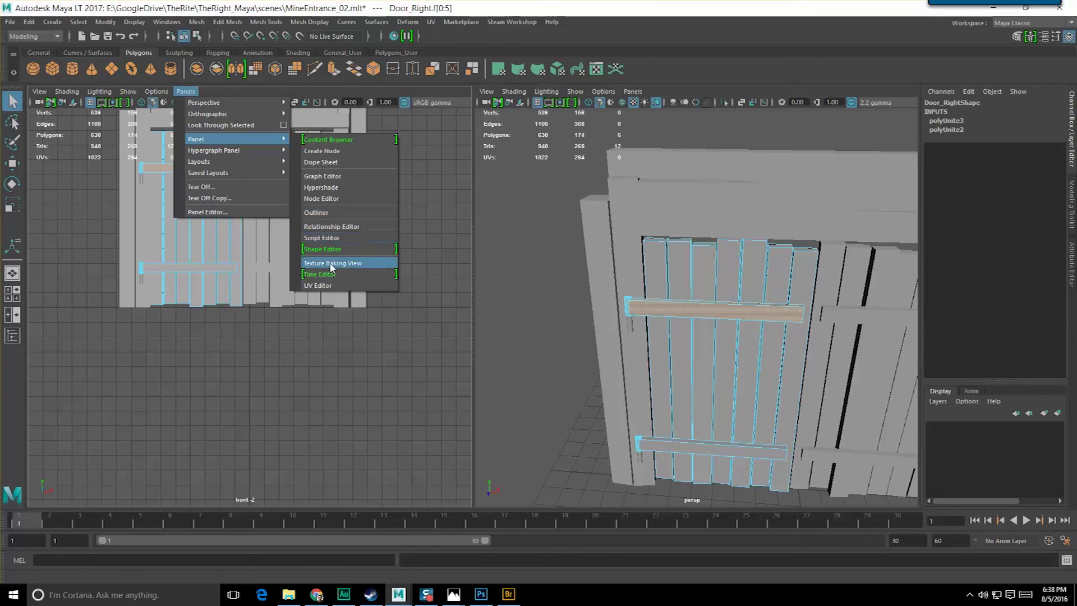
left_click(326, 285)
- Move all of Door_Right's UVs sideways out of the 0–1 texture square and return to object selection
scroll(347, 328, "up", 2)
scroll(344, 332, "down", 2)
middle_click_drag(318, 312, 330, 308, "alt")
right_click_drag(247, 277, 273, 276)
scroll(272, 276, "down", 4)
left_click_drag(185, 183, 387, 465)
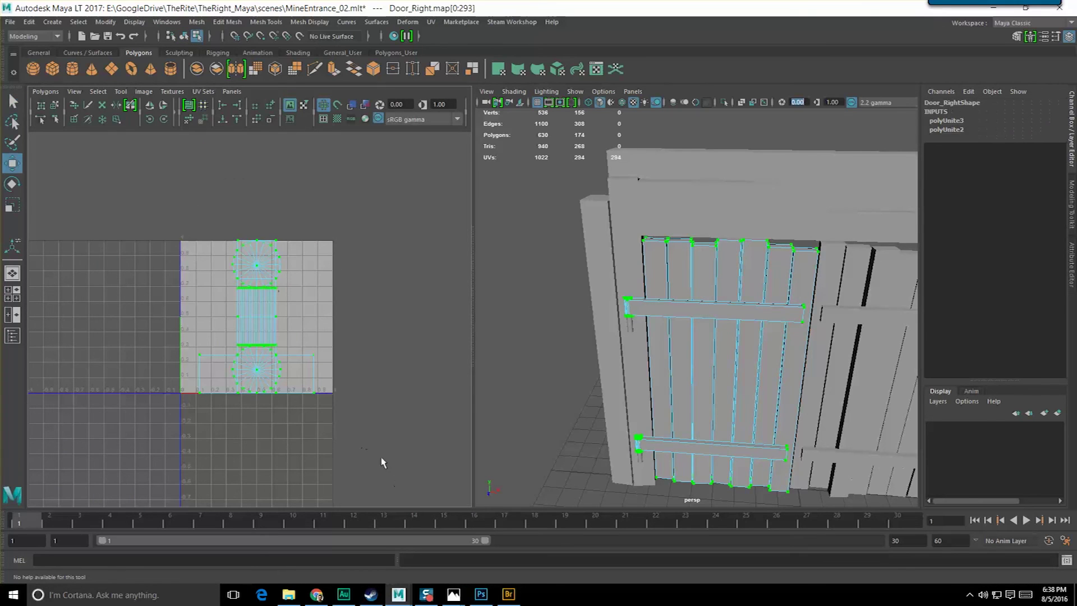
left_click_drag(332, 317, 537, 324)
middle_click_drag(356, 325, 232, 336, "alt")
key("q")
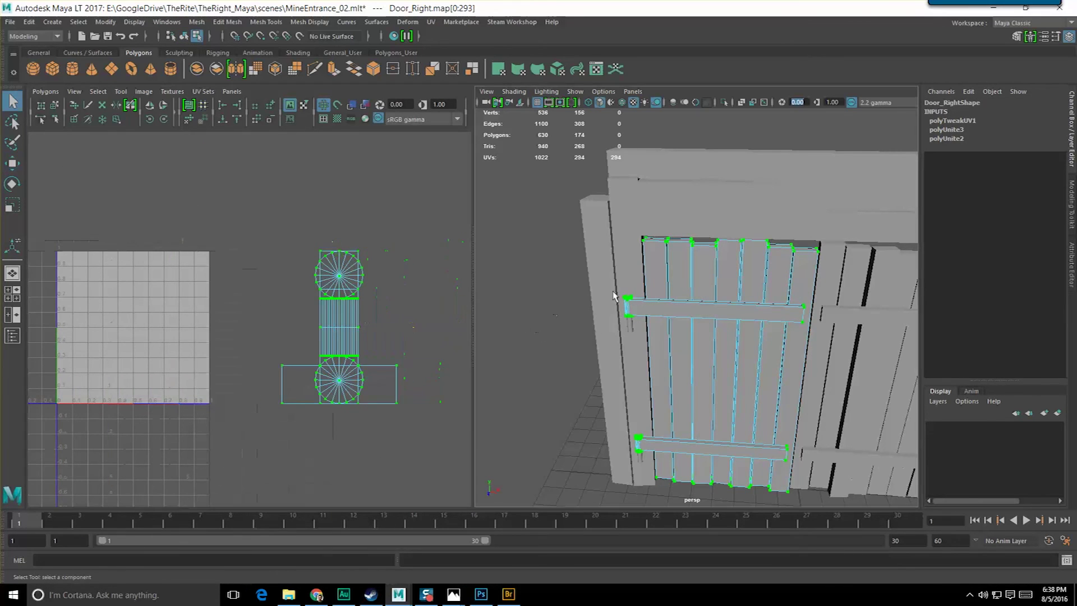
key("F8")
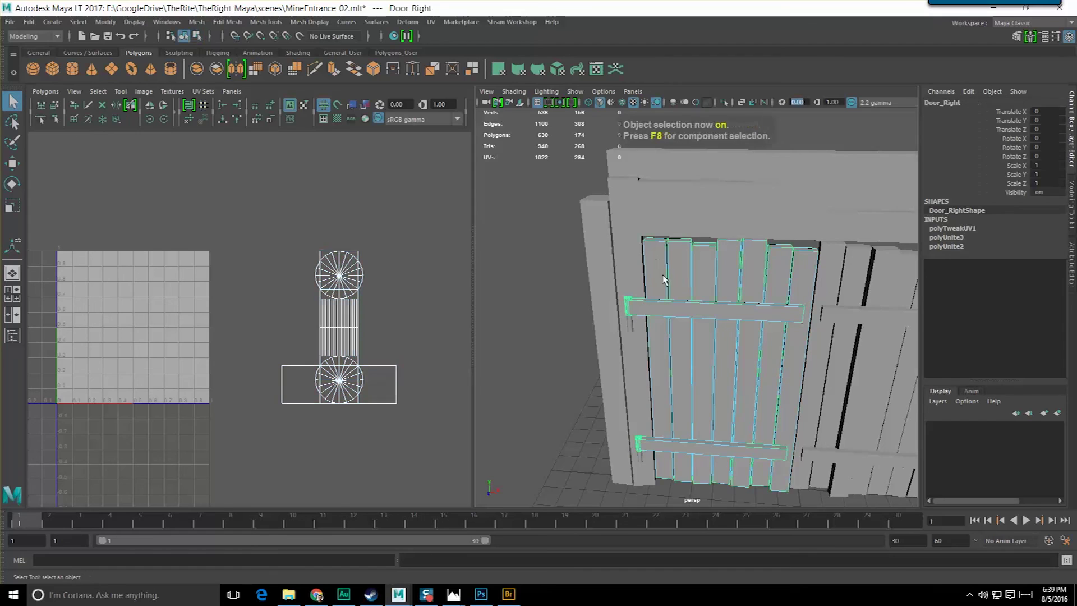
- Dismiss the Planar Mapping options and apply an Automatic UV projection to the upper crossbar's faces
right_click(716, 266)
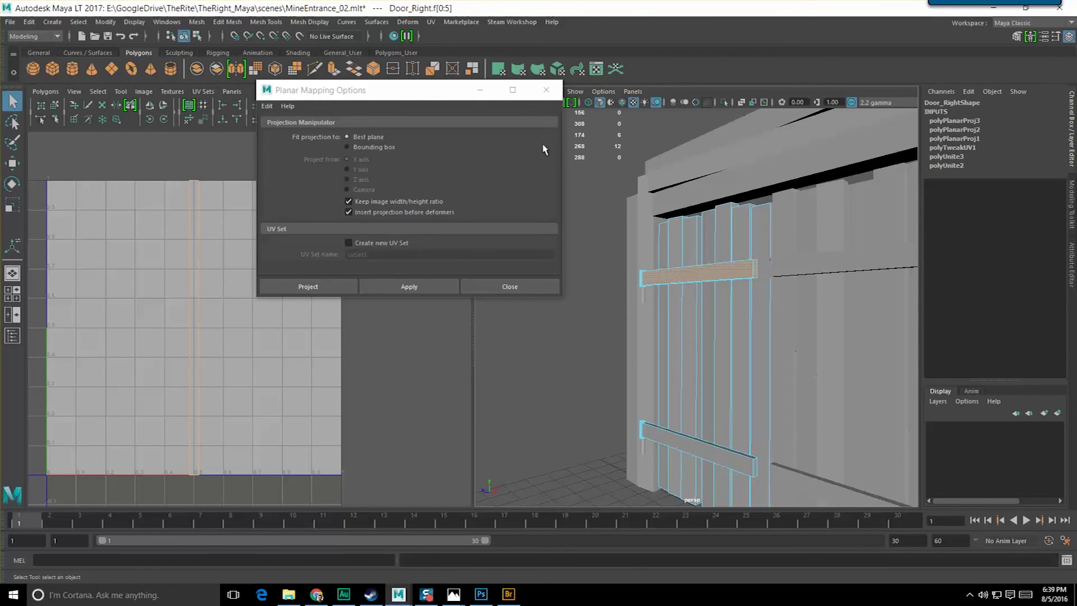
left_click(546, 90)
left_click(408, 22)
mouse_move(431, 22)
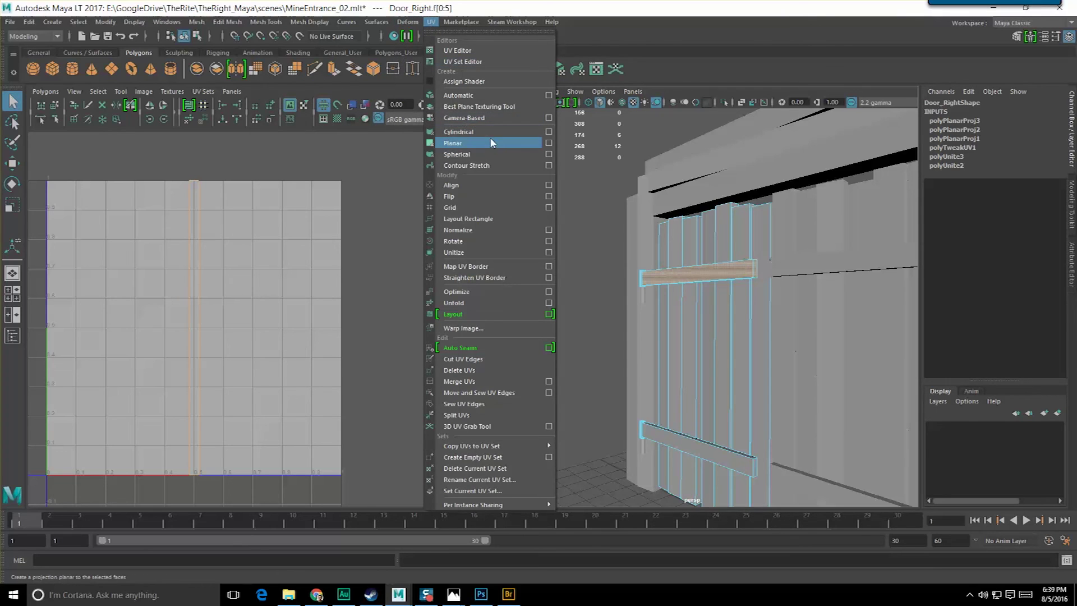
left_click(491, 94)
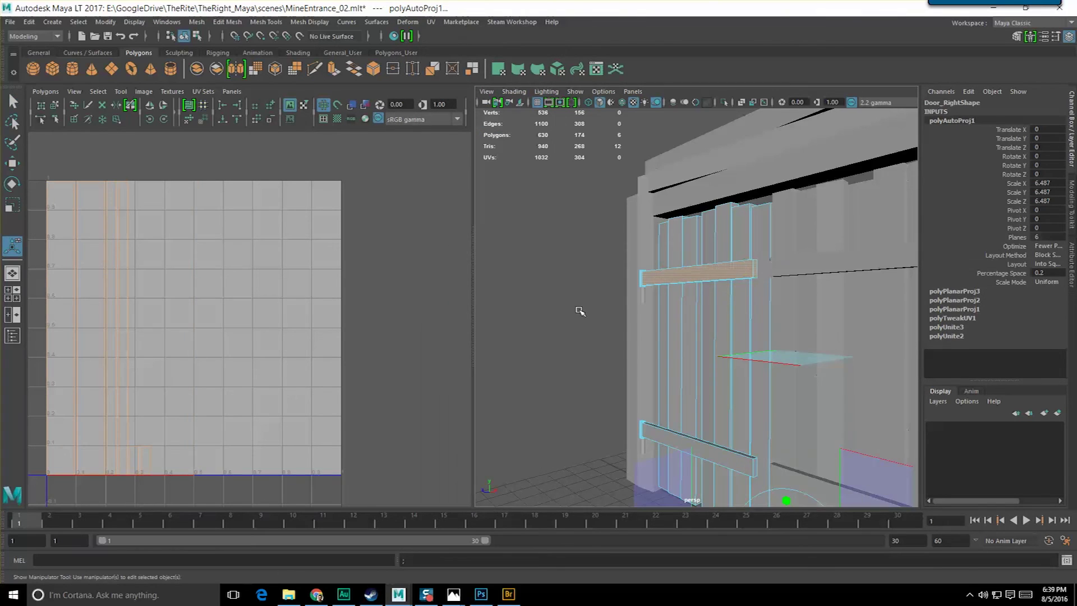
- Select the upper crossbar's UVs and move them into the empty area on the negative U side of the texture square
left_click_drag(565, 319, 584, 327, "alt")
scroll(583, 327, "down", 10)
middle_click_drag(567, 315, 589, 292, "alt")
middle_click_drag(235, 312, 273, 304, "alt")
right_click_drag(173, 303, 214, 305)
left_click_drag(220, 530, 220, 529)
scroll(235, 477, "down", 3)
key("w")
left_click_drag(251, 321, 149, 322)
middle_click_drag(211, 344, 269, 349, "alt")
middle_click_drag(572, 344, 784, 342, "alt")
scroll(502, 342, "up", 10)
scroll(784, 342, "down", 10)
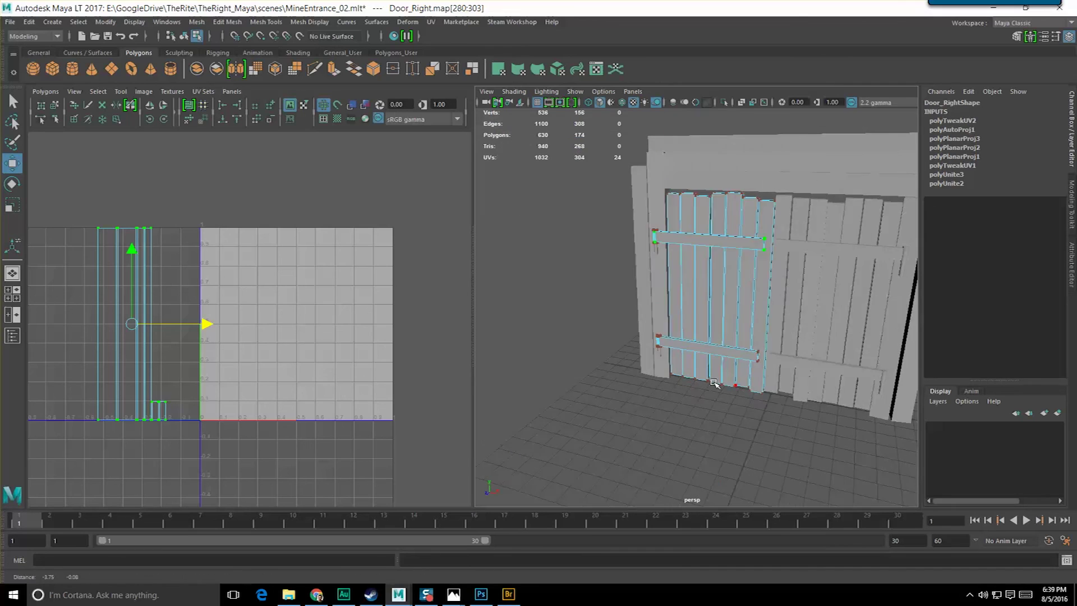
- Clear the component selection and reselect Door_Right as a whole object
key("F8")
left_click(573, 284)
left_click(673, 306)
scroll(673, 306, "up", 5)
key("F8")
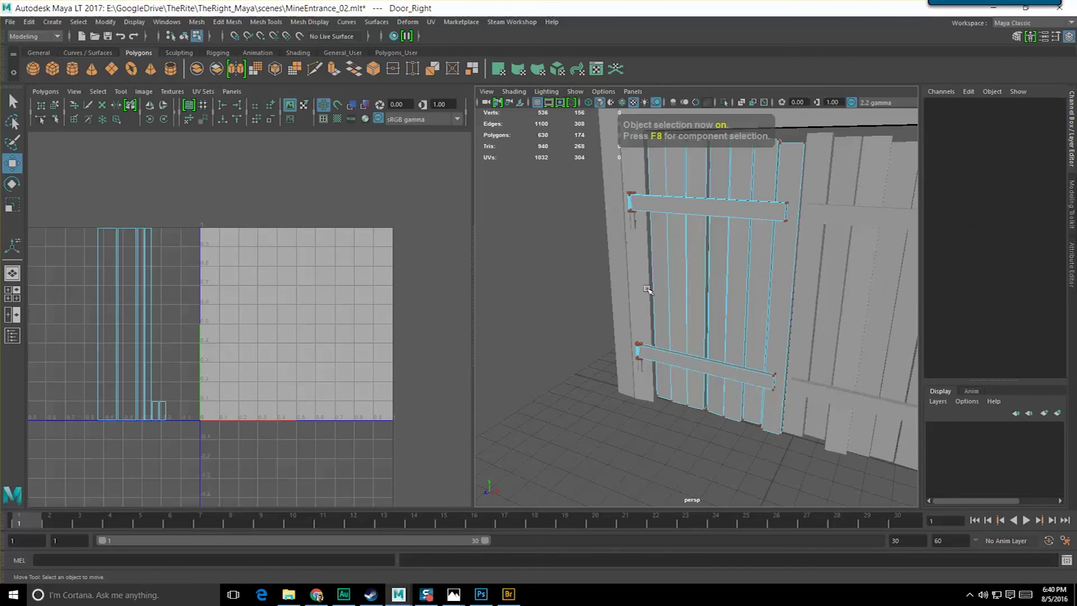
key("F8")
left_click_drag(658, 247, 696, 255, "alt")
right_click(696, 256)
right_click_drag(698, 268, 697, 276)
left_click_drag(697, 276, 682, 272, "alt")
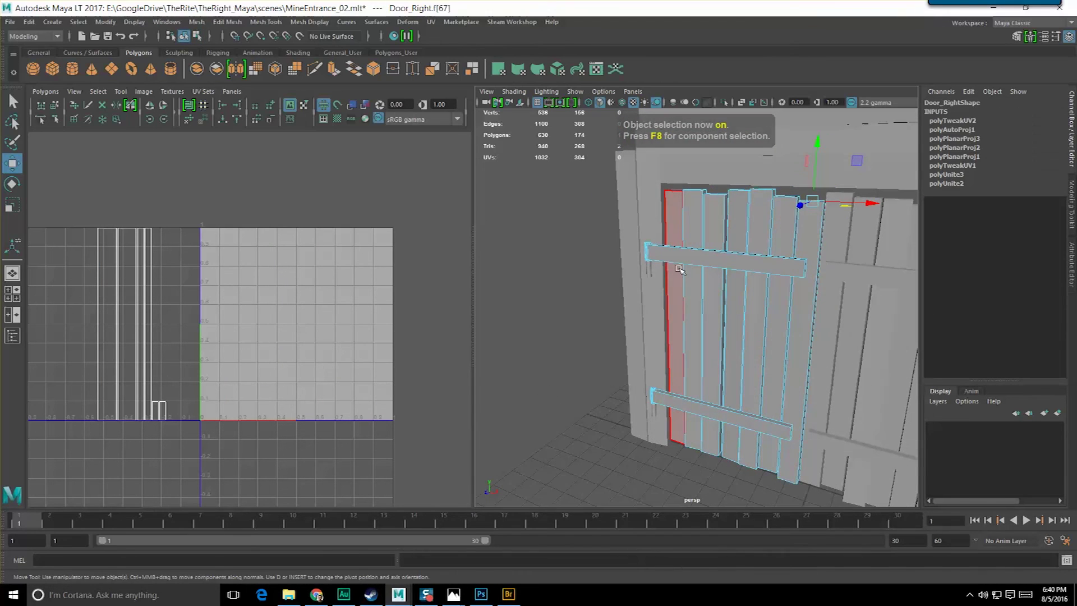
key("F8")
key("F8")
left_click(644, 271)
left_click(710, 251)
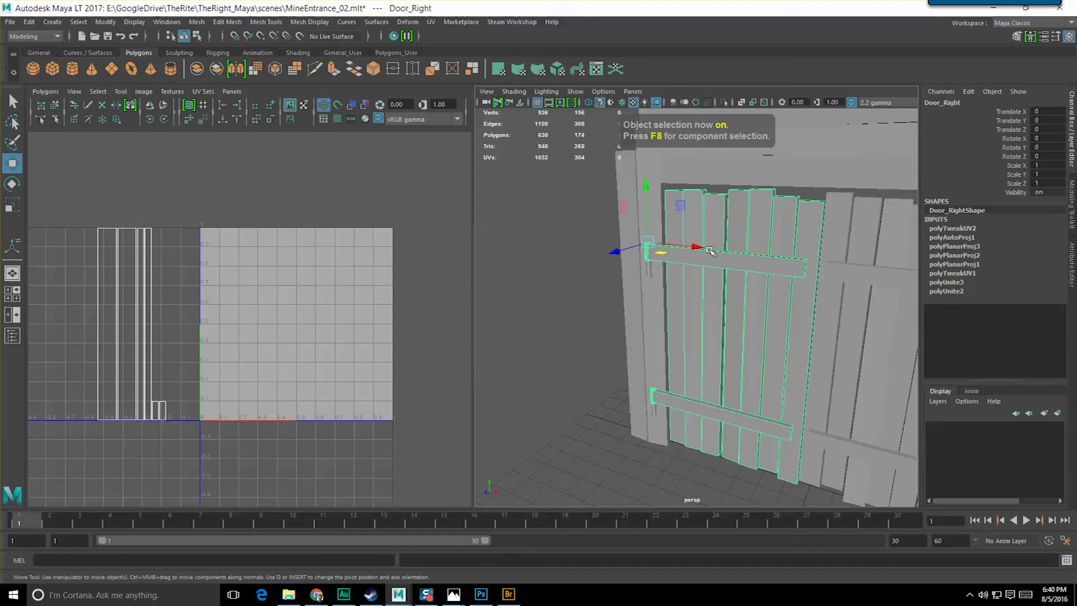
- Select all faces of Door_Right's lower crossbar and apply an Automatic UV projection to them
left_click_drag(711, 252, 662, 275, "alt")
right_click_drag(679, 412, 679, 306)
left_click(694, 412)
right_click_drag(683, 406, 718, 390, "ctrl")
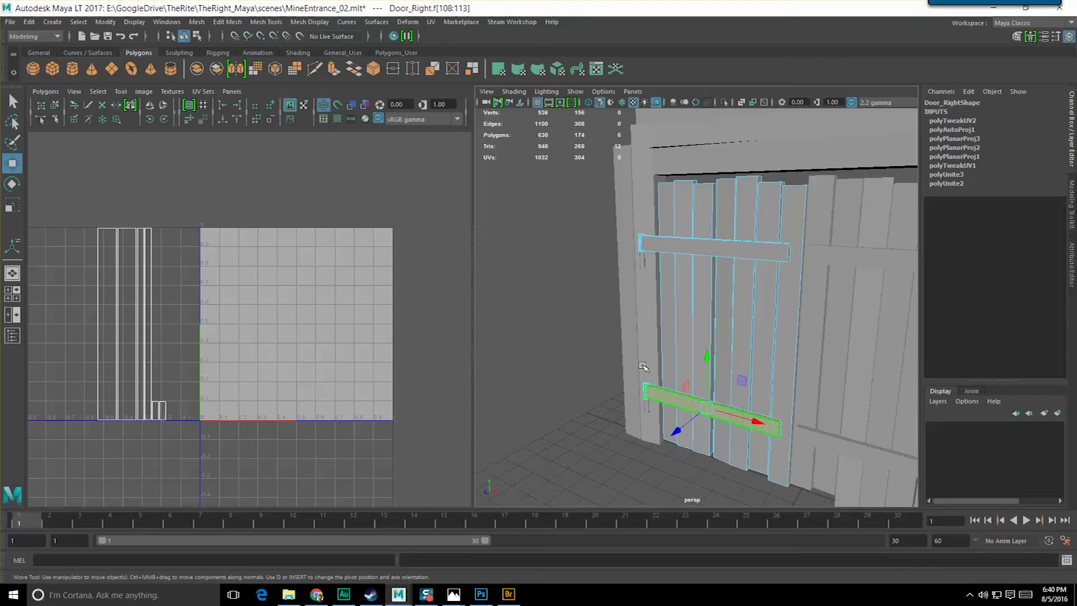
scroll(625, 359, "up", 3)
key("q")
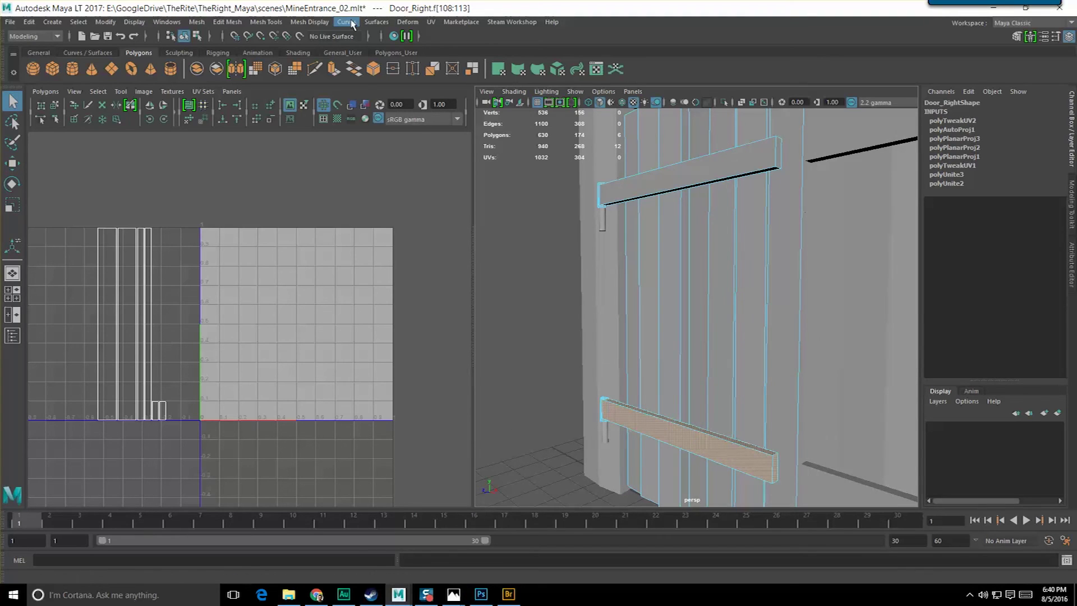
left_click(430, 22)
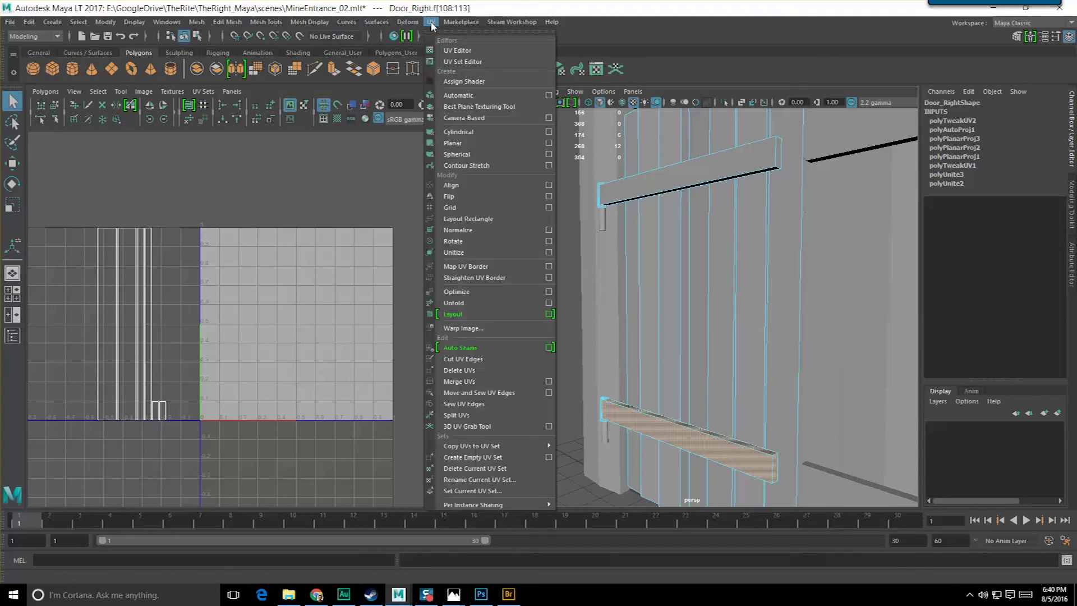
left_click(484, 97)
- Move the lower crossbar's UV shells outside the texture square, next to the upper crossbar's shells
left_click_drag(203, 315, 178, 315)
middle_click_drag(180, 315, 323, 312, "alt")
scroll(329, 312, "up", 2)
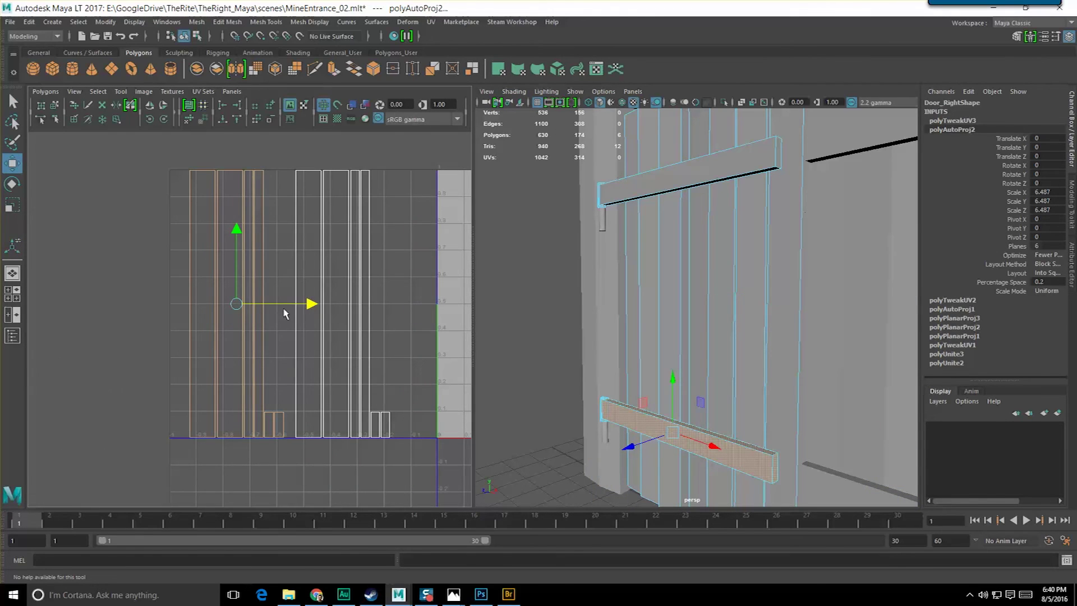
left_click_drag(190, 176, 302, 183)
scroll(303, 185, "down", 3)
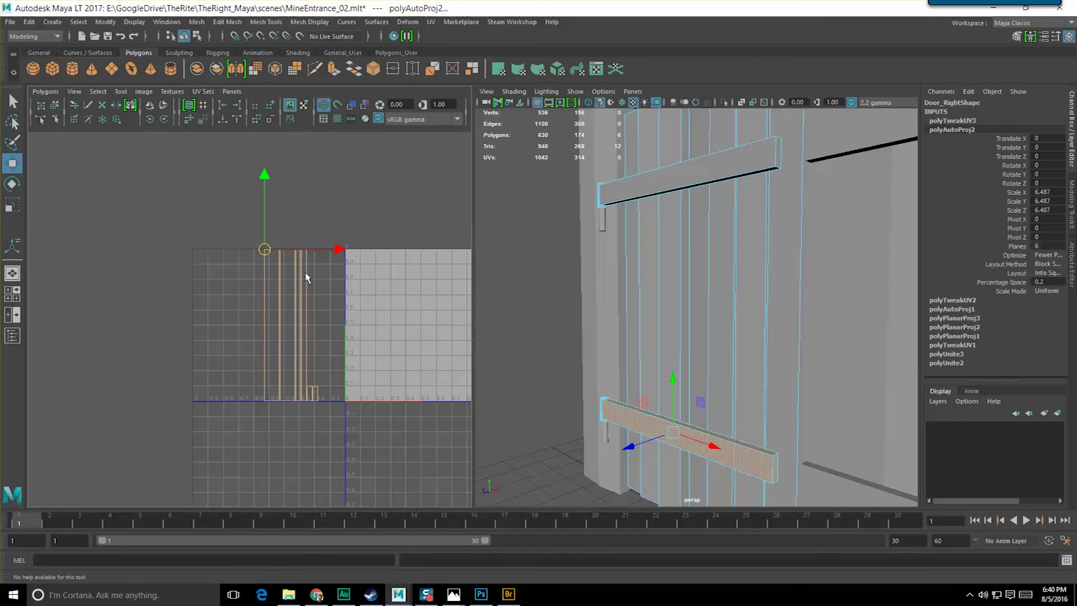
left_click_drag(342, 250, 274, 253)
middle_click_drag(300, 277, 289, 282, "alt")
scroll(289, 281, "up", 5)
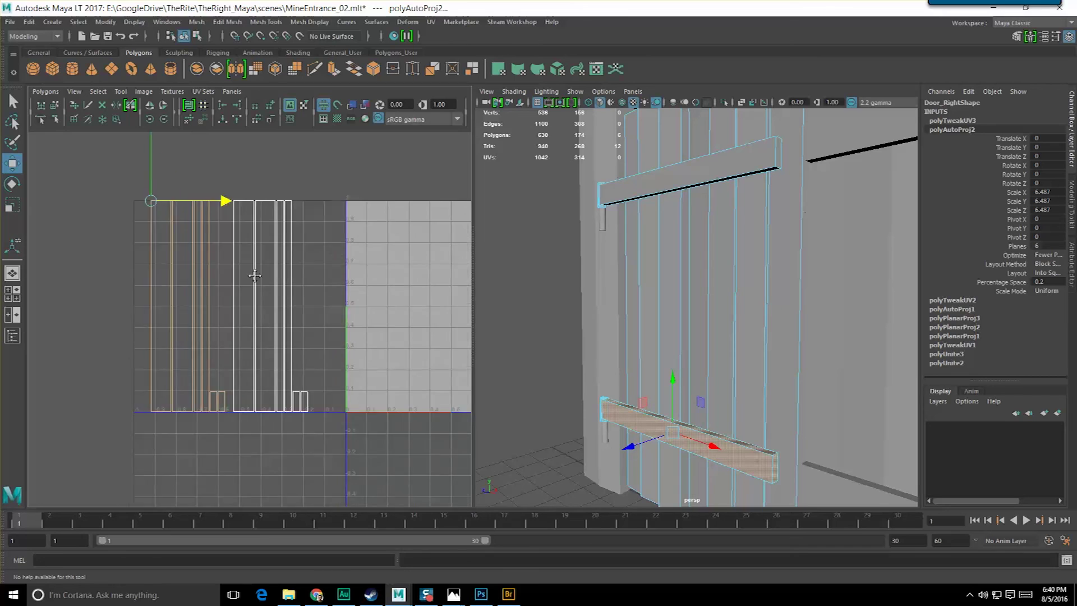
- Stack the lower crossbar's two small end-face shells directly above the upper crossbar's end-face shells
right_click(234, 305)
left_click(234, 336)
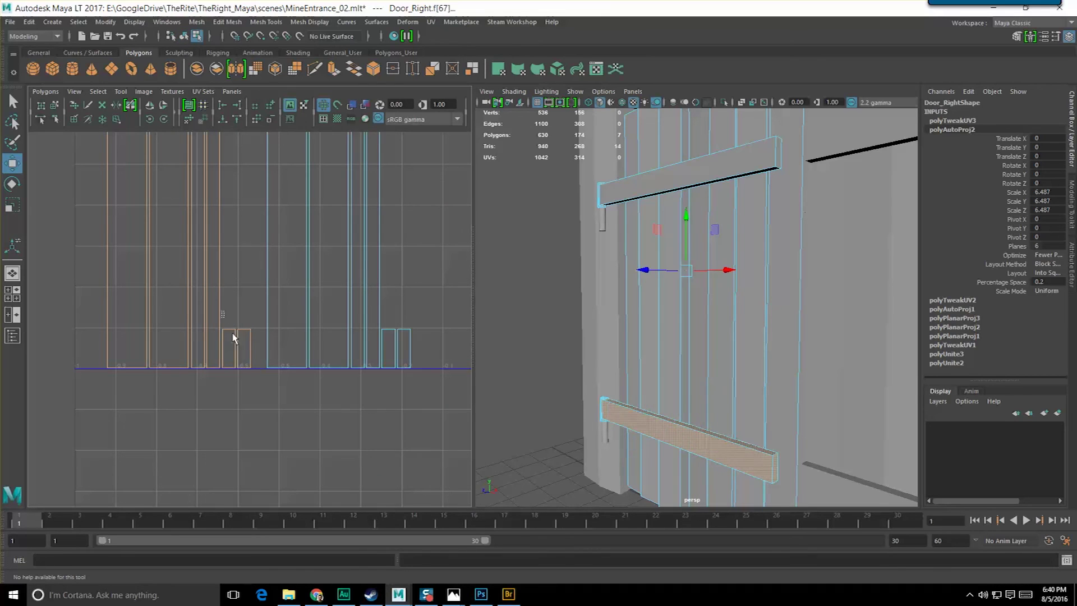
left_click(243, 349)
left_click_drag(243, 348, 403, 314)
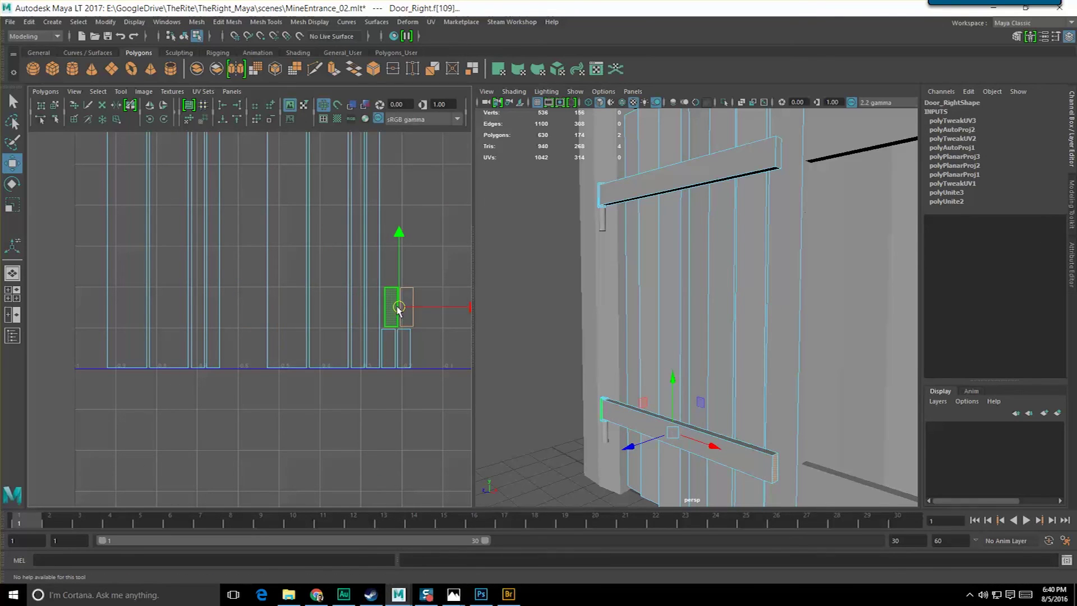
middle_click_drag(380, 272, 369, 316, "alt")
- Move the lower crossbar's long UV strips up against the upper crossbar's strips and clear the selection
scroll(370, 316, "down", 4)
middle_click_drag(313, 256, 298, 287, "alt")
left_click_drag(90, 186, 276, 299)
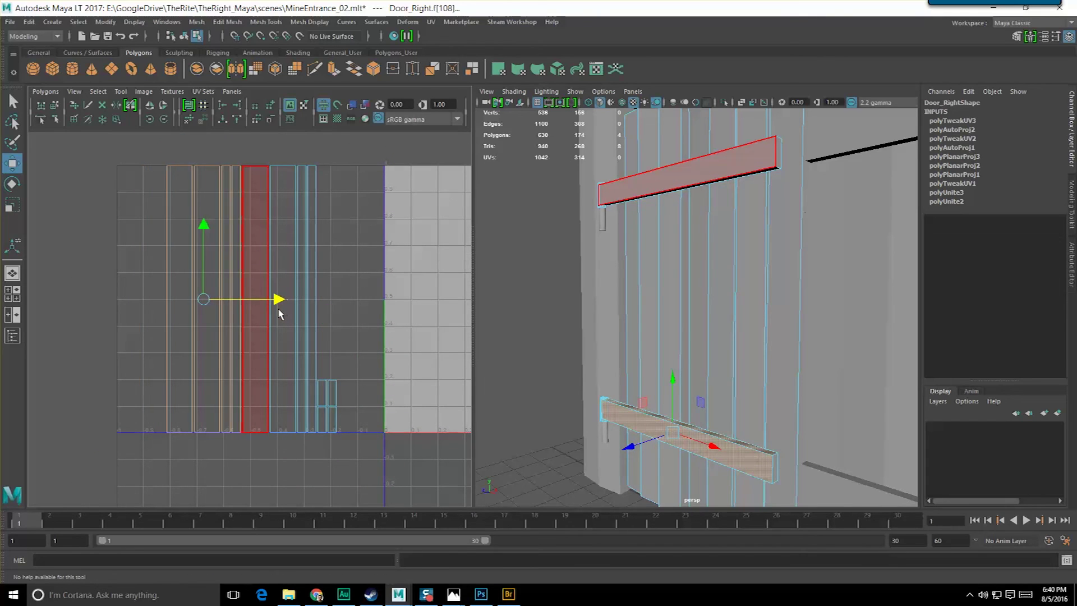
left_click(356, 271)
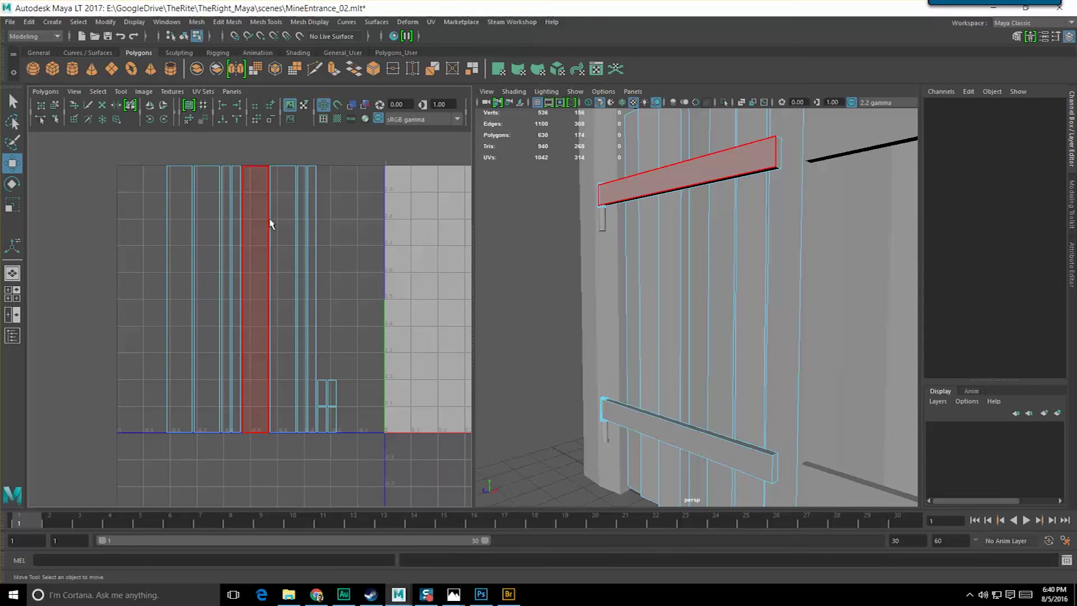
- Select both crossbars' UV shells and move them together into the 0–1 texture square, against its U = 0 edge
scroll(357, 340, "down", 3)
middle_click_drag(356, 336, 335, 345, "alt")
middle_click_drag(269, 341, 288, 353, "alt")
left_click_drag(130, 233, 257, 392)
left_click_drag(287, 355, 376, 363)
scroll(372, 362, "up", 3)
middle_click_drag(326, 361, 204, 350, "alt")
- Return to object selection and reselect Door_Right
left_click_drag(498, 288, 578, 325, "alt")
scroll(752, 281, "down", 3)
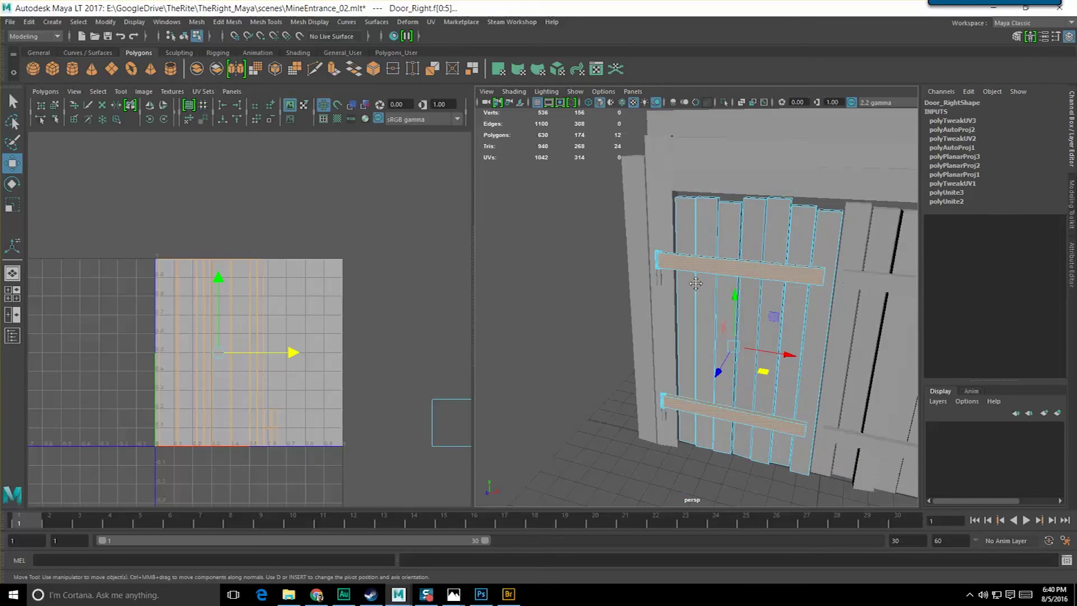
left_click_drag(696, 284, 569, 280, "alt")
key("F8")
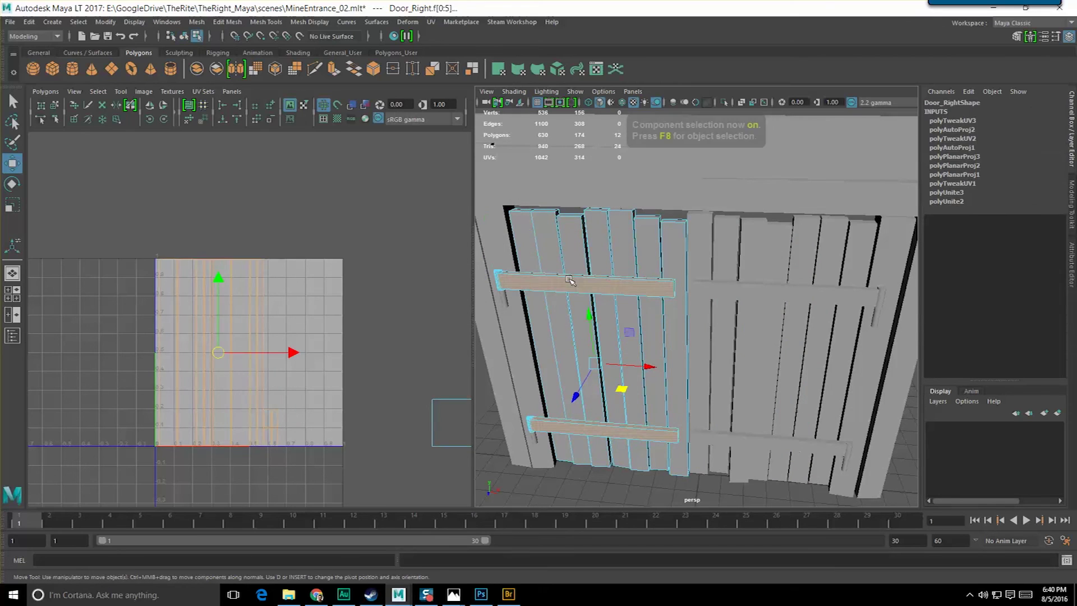
key("q")
mouse_move(593, 325)
left_mouse_down("alt")
mouse_move(614, 324)
mouse_move(517, 291)
mouse_move(586, 308)
left_mouse_up("alt")
scroll(594, 292, "up", 5)
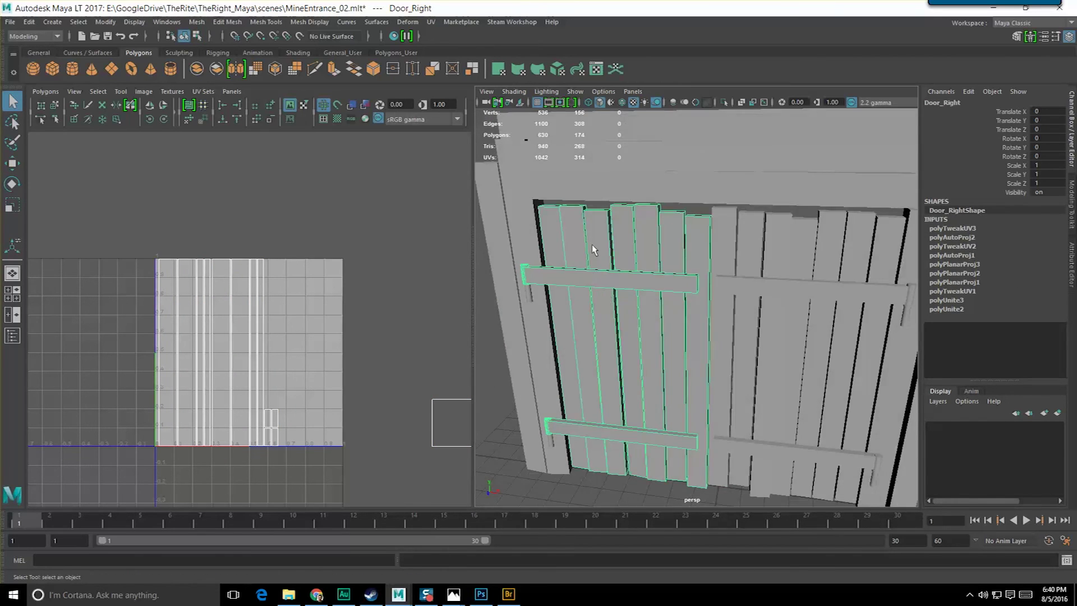
left_click(498, 310)
left_click(599, 235)
- Select the faces of both Door_Right crossbars and grow the selection to include their attached hinge cylinders
right_click_drag(593, 239, 641, 271)
left_click(598, 287)
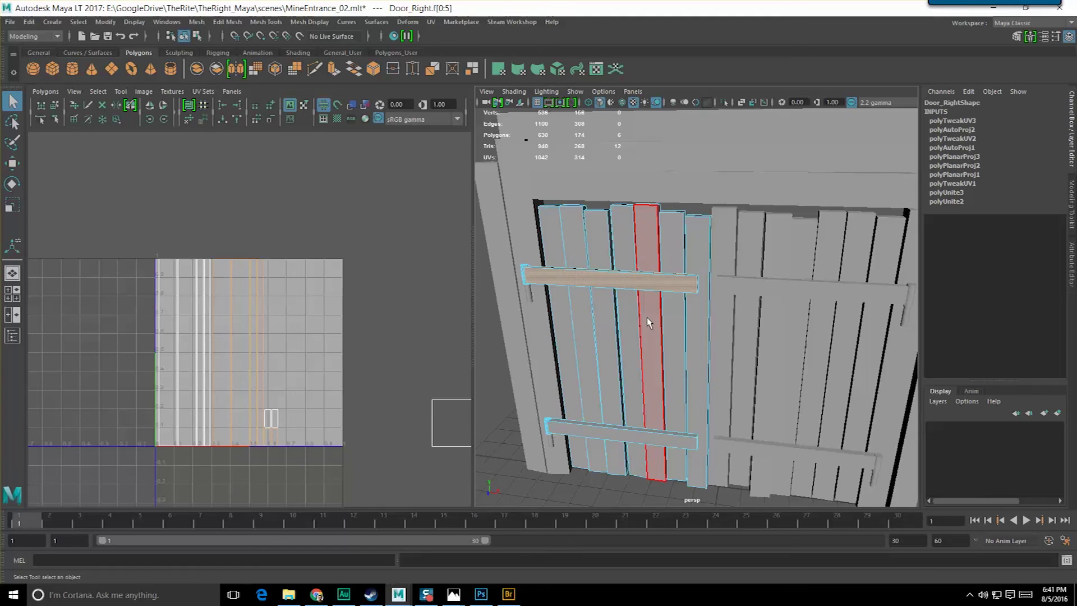
scroll(633, 318, "up", 6)
middle_click_drag(625, 314, 696, 324, "alt")
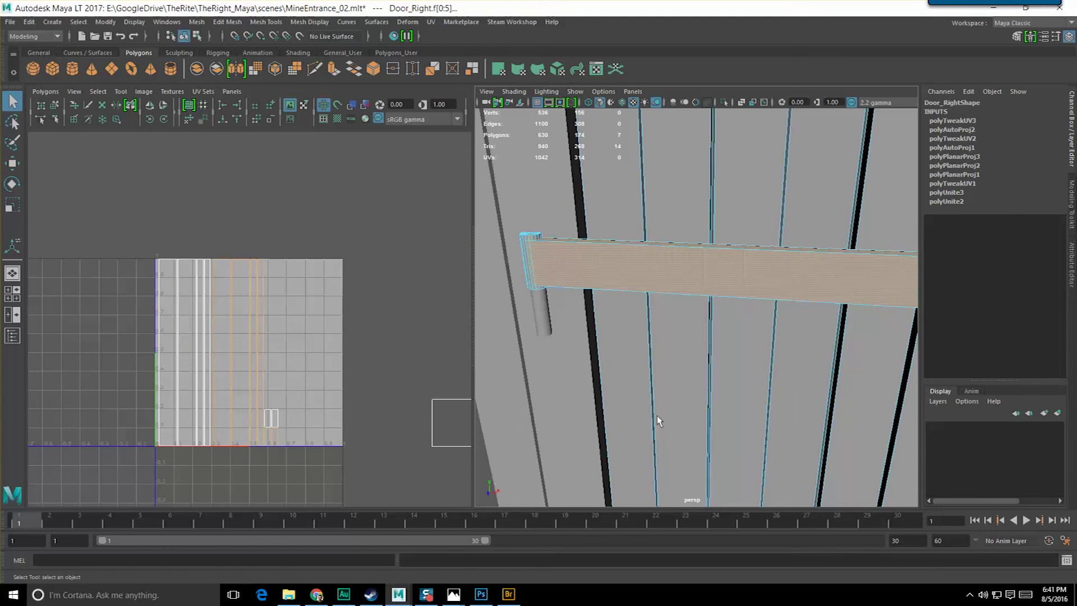
scroll(658, 421, "down", 5)
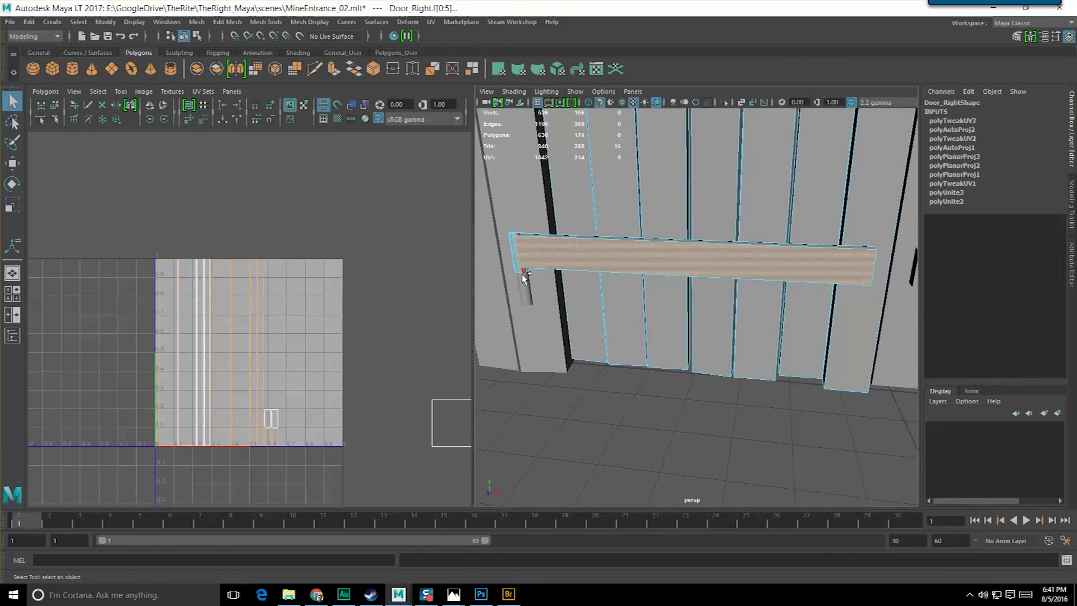
key("shift+period")
key("shift+period")
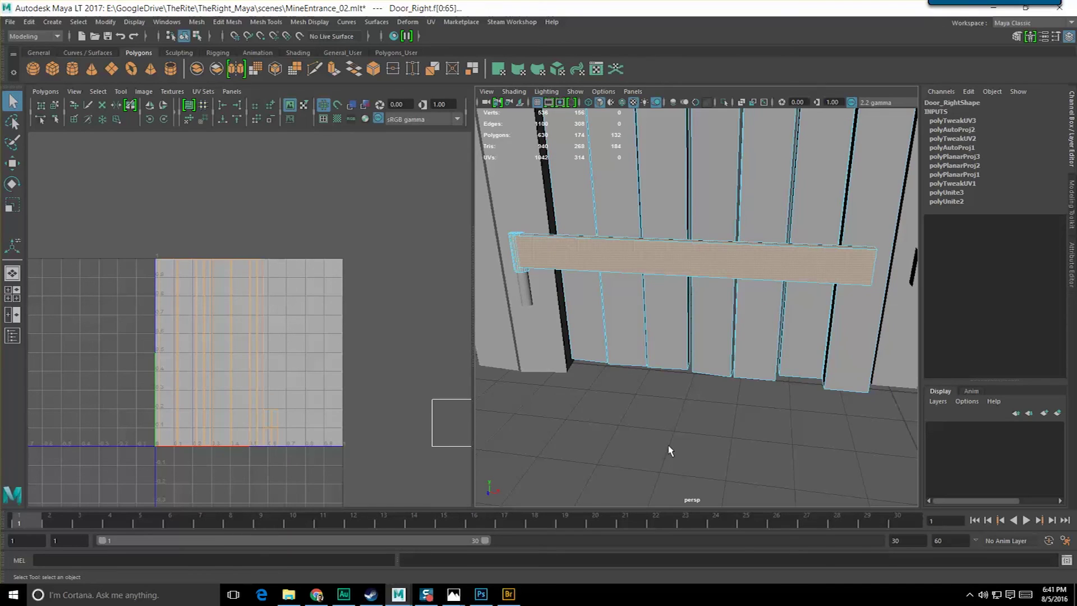
- Extract the selected crossbar and hinge faces from Door_Right as separate pieces, with separate extracted faces enabled and offset 0
scroll(643, 426, "down", 5)
left_click(690, 218)
right_click(690, 217, "shift")
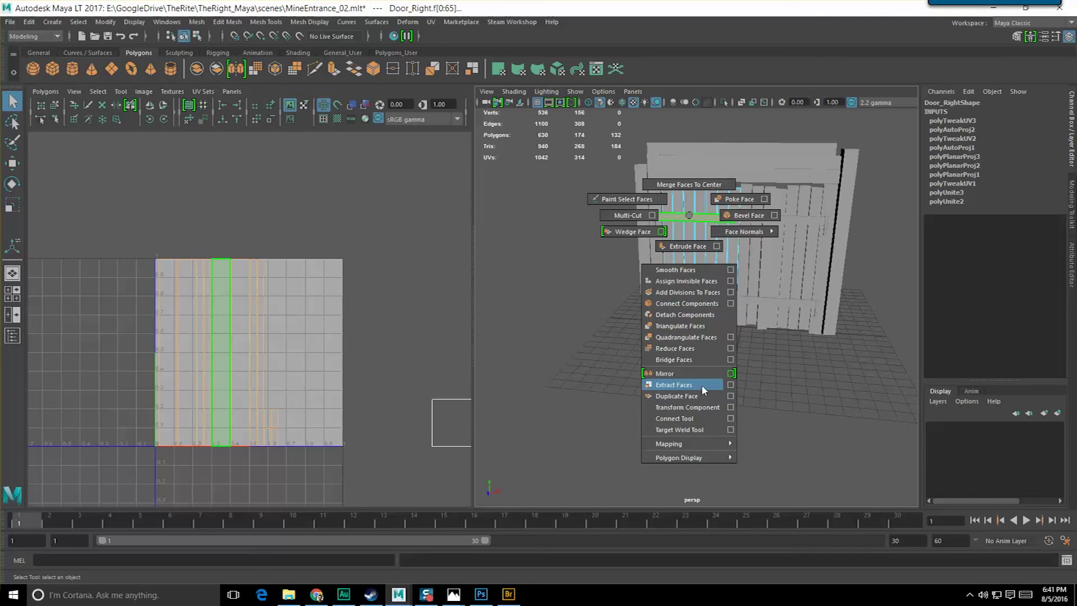
left_click(729, 385)
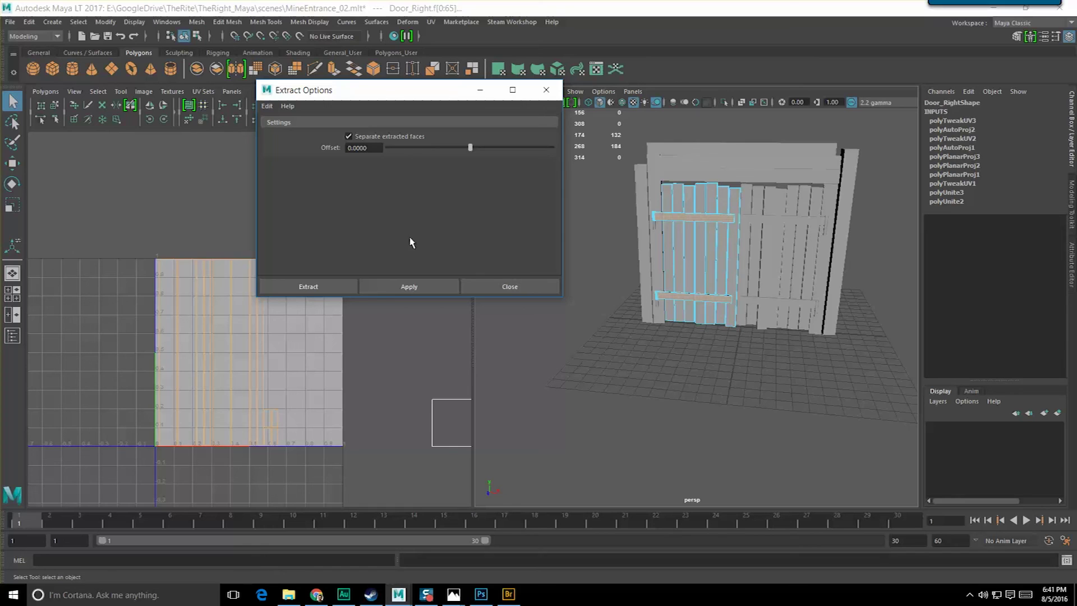
left_click(409, 285)
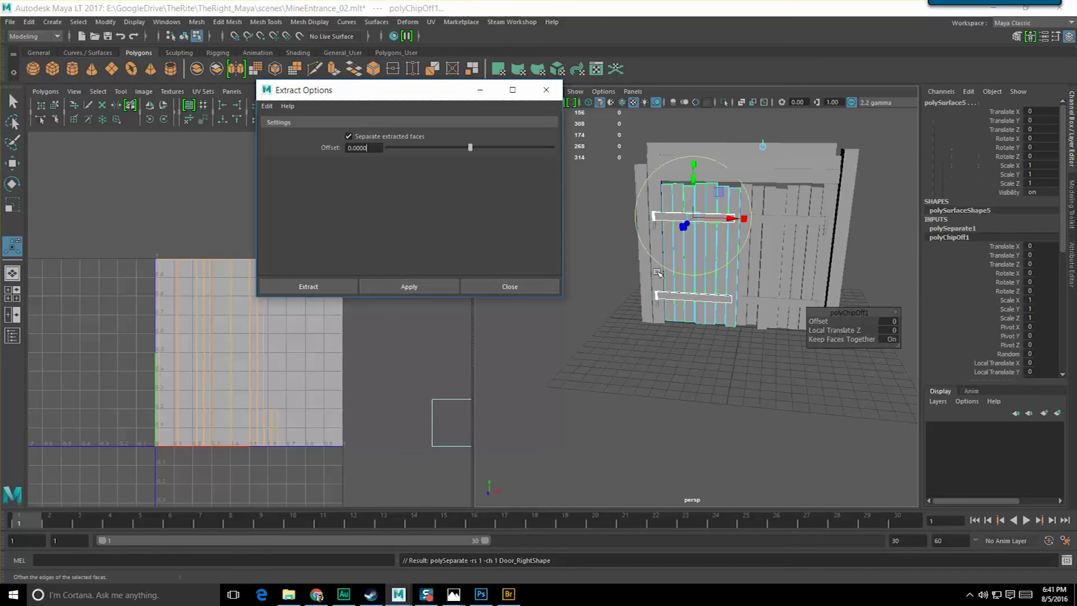
left_click(510, 285)
- Return to object selection and select only the extracted upper hinge cylinder
scroll(627, 313, "up", 5)
key("q")
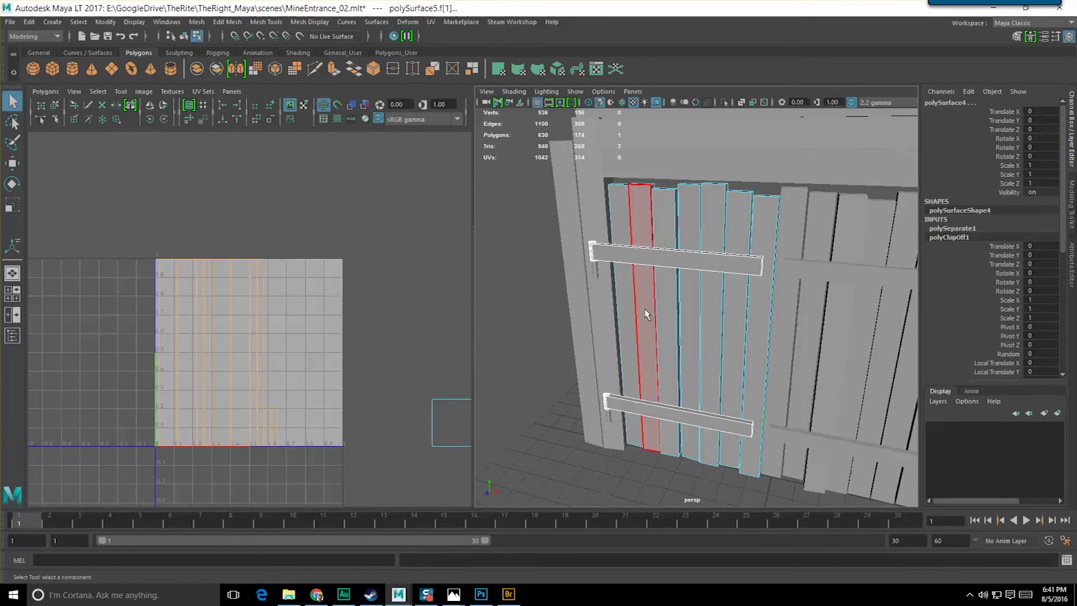
key("F8")
key("F8")
key("F8")
left_click(618, 257)
left_click(624, 401)
scroll(586, 331, "up", 5)
middle_click_drag(585, 328, 589, 319, "alt")
scroll(589, 318, "down", 5)
left_click_drag(589, 318, 641, 288, "alt")
left_click(641, 288)
left_click(626, 276)
left_click(623, 277)
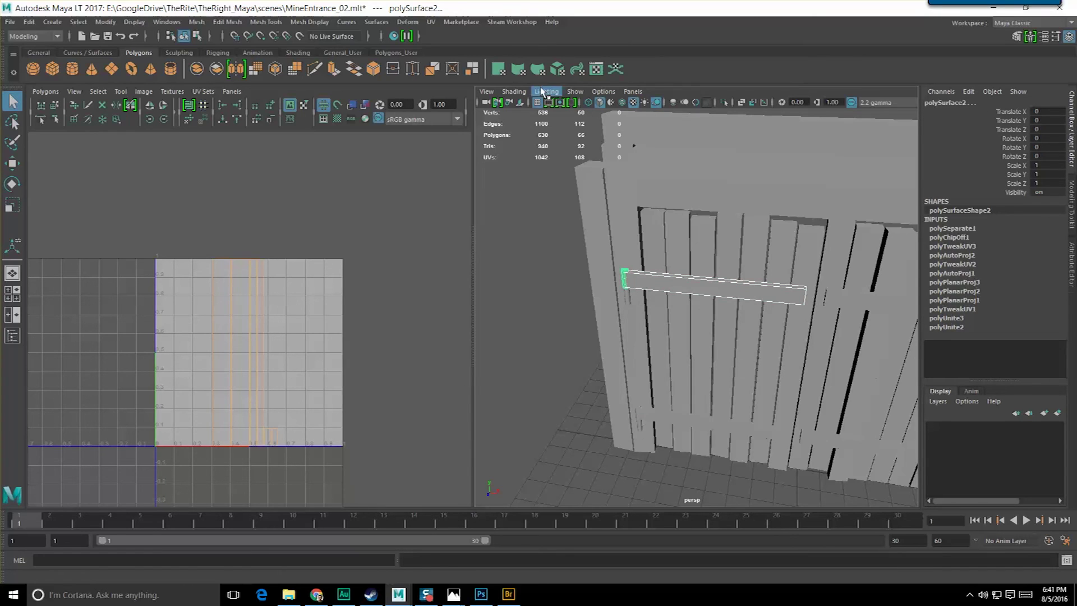
left_click(550, 269)
left_click(626, 274)
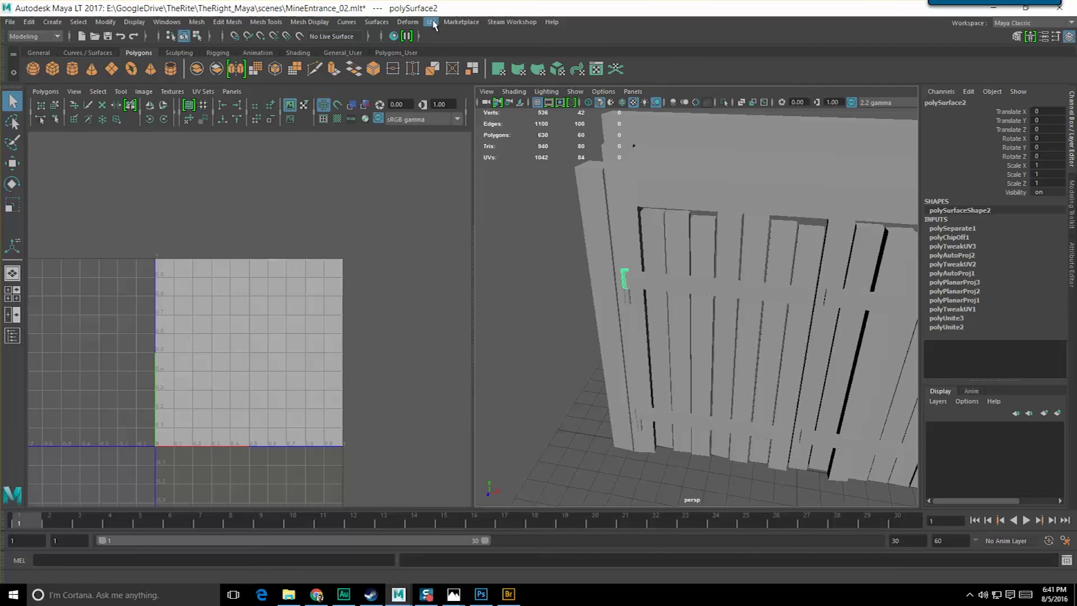
- Shrink the upper hinge cylinder's top cap UV shell to about a quarter and place it just above the side shell's corner
scroll(296, 269, "down", 5)
scroll(296, 269, "up", 5)
middle_click_drag(320, 250, 224, 261, "alt")
scroll(258, 265, "up", 3)
right_click_drag(259, 264, 262, 277)
left_click_drag(191, 191, 352, 290)
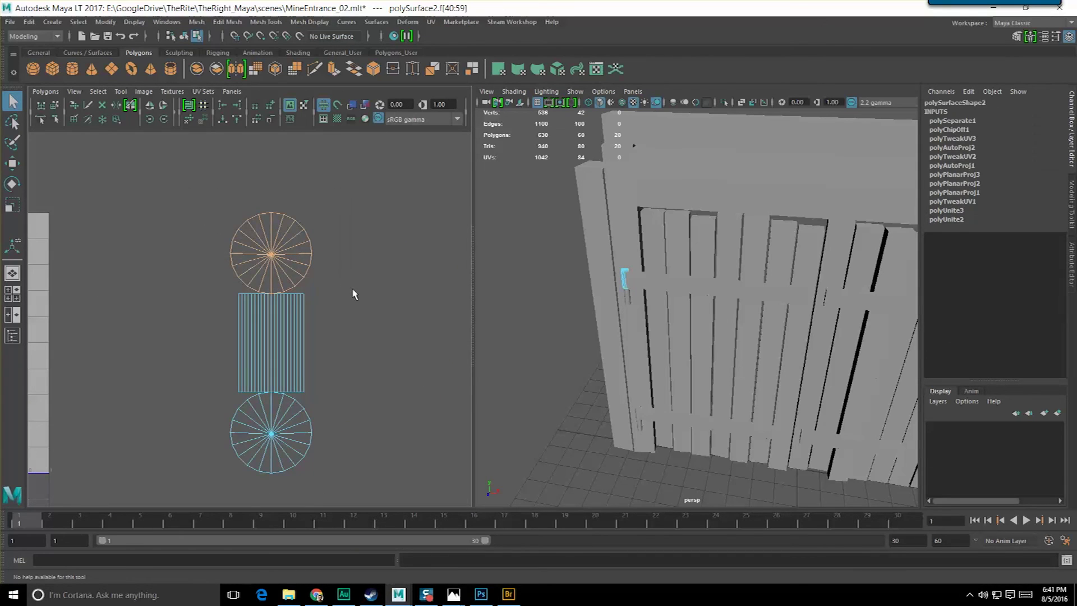
key("e")
key("r")
left_click_drag(273, 256, 256, 276)
key("w")
- Shrink the bottom cap's UV shell to match the top cap and place it beside that cap above the side shell
left_click_drag(223, 409, 373, 500)
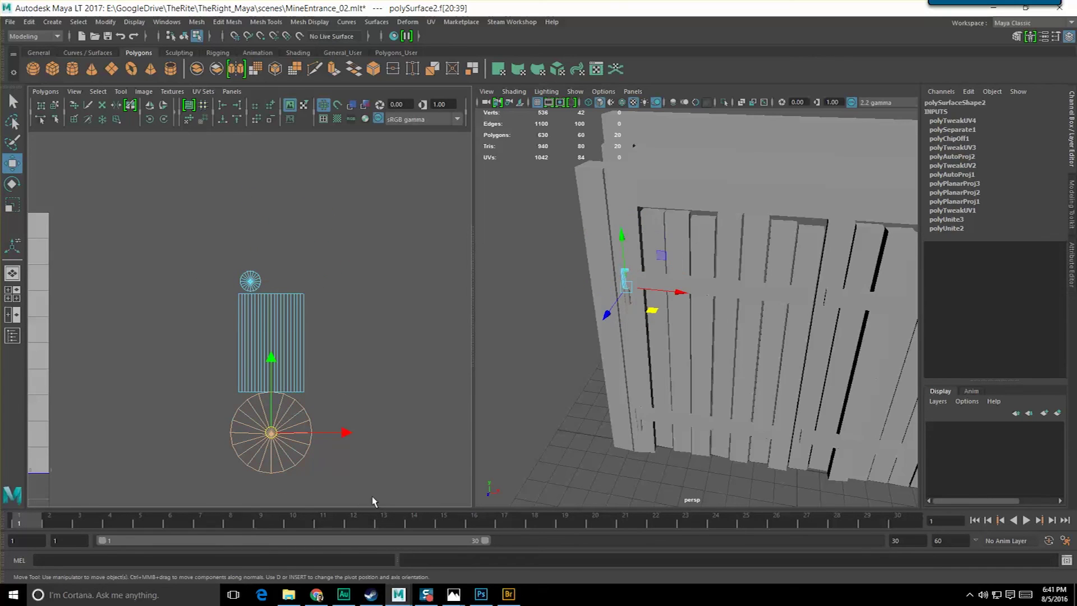
key("r")
left_click_drag(271, 433, 223, 452)
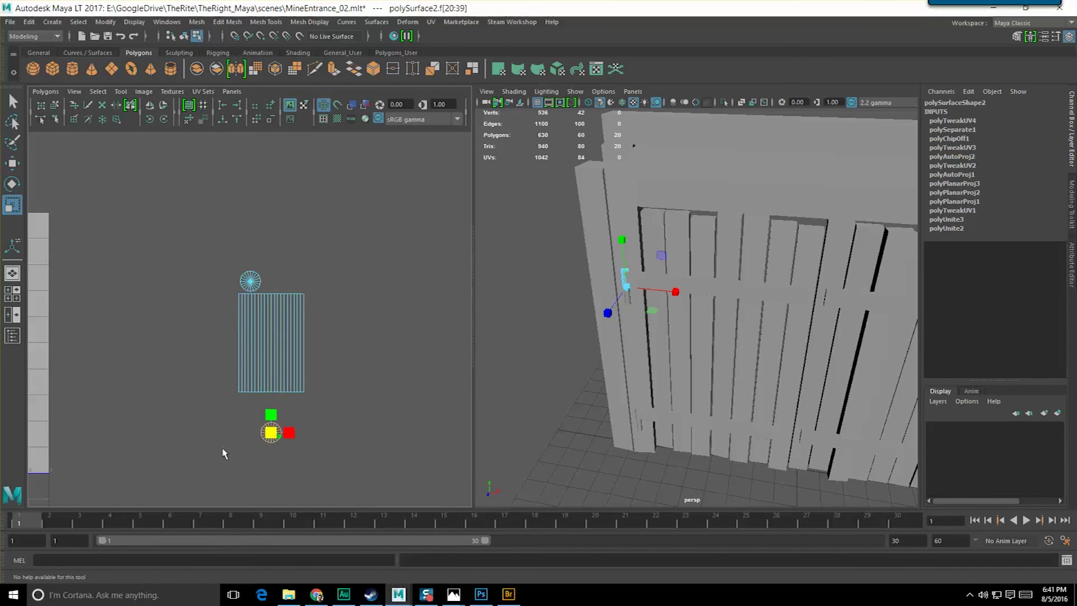
right_click_drag(224, 452, 275, 457, "alt")
key("w")
left_click_drag(278, 476, 280, 268)
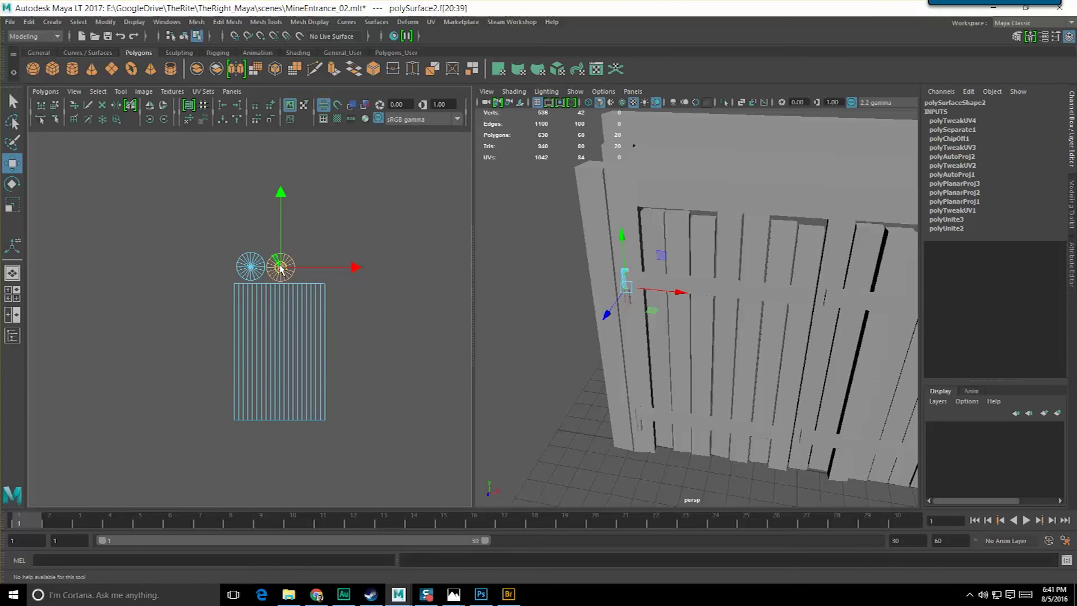
- Move all of the hinge cylinder's UV shells into the 0–1 square's origin corner and clear the selection
scroll(280, 336, "up", 2)
middle_click_drag(280, 337, 242, 318, "alt")
left_click_drag(116, 308, 376, 407)
middle_click_drag(319, 383, 470, 395, "alt")
key("f")
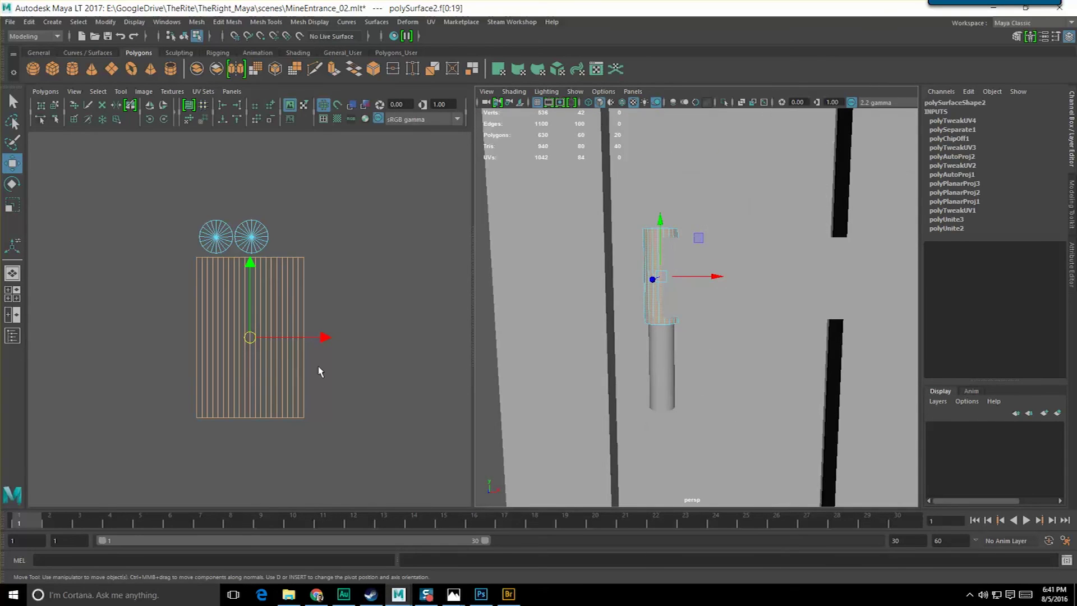
left_click_drag(151, 214, 393, 452)
key("a")
middle_click_drag(376, 317, 140, 357)
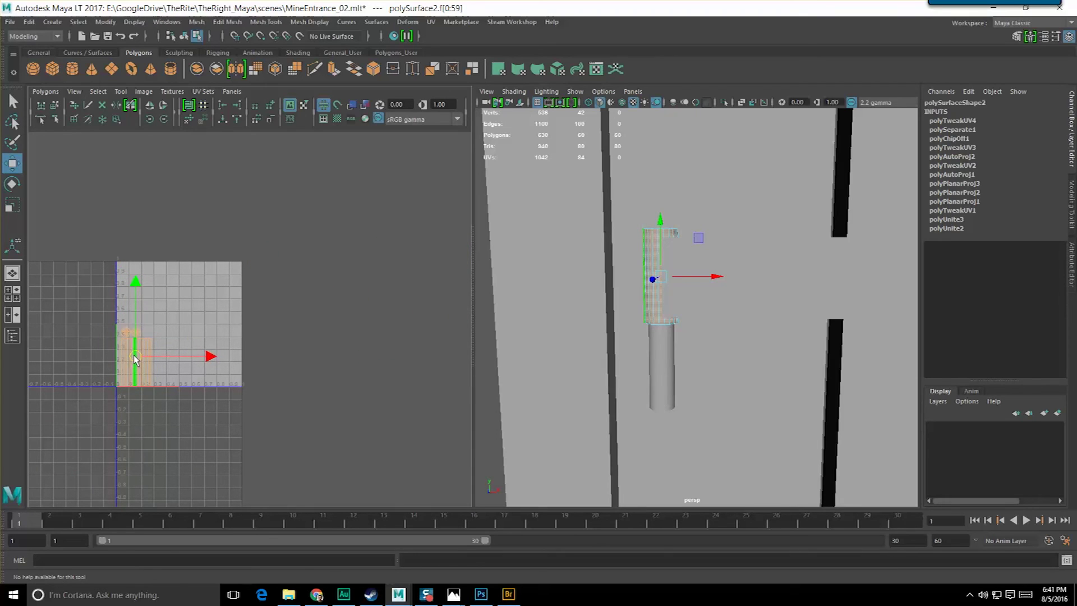
left_click(368, 379)
- Switch to pCylinder9, the four hinge pins below the crossbars, and select all its faces in the UV layout
middle_click_drag(219, 372, 257, 347, "alt")
middle_click_drag(634, 477, 588, 337, "alt")
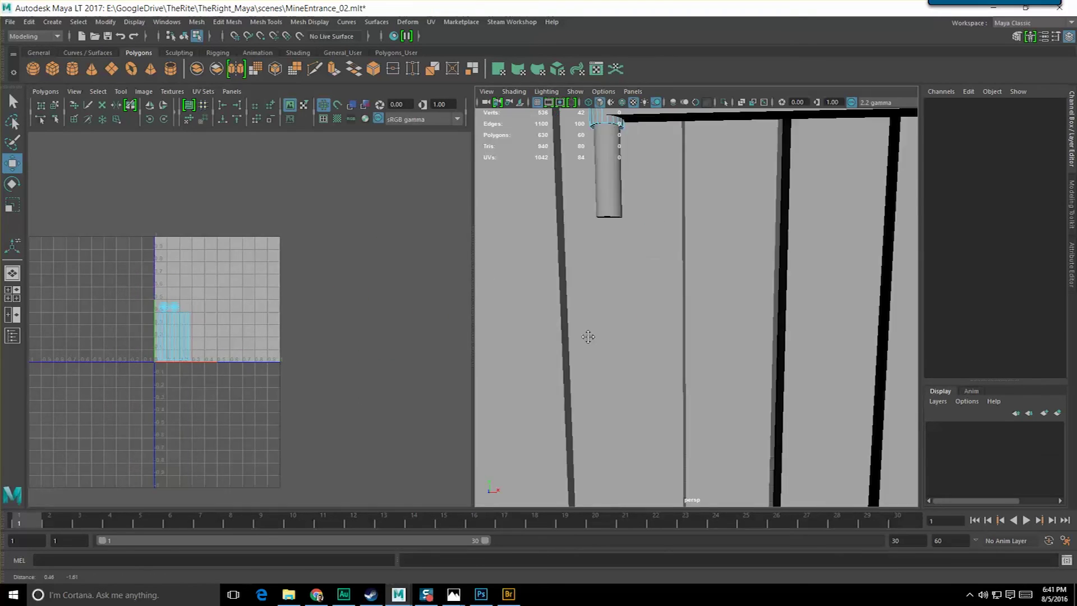
scroll(589, 349, "down", 6)
key("ctrl+z")
key("ctrl+z")
key("ctrl+z")
key("ctrl+z")
middle_click_drag(642, 424, 642, 372, "alt")
scroll(626, 386, "down", 8)
scroll(625, 385, "up", 8)
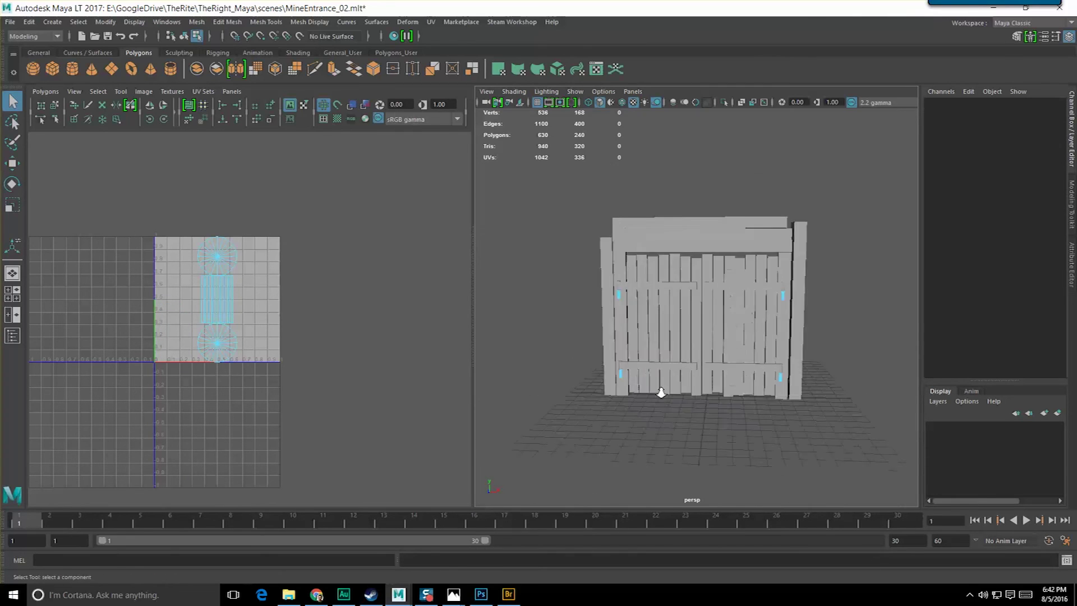
scroll(671, 350, "down", 2)
middle_click_drag(568, 312, 562, 323, "alt")
right_click_drag(200, 279, 201, 311)
left_click_drag(161, 193, 283, 397)
scroll(250, 324, "up", 3)
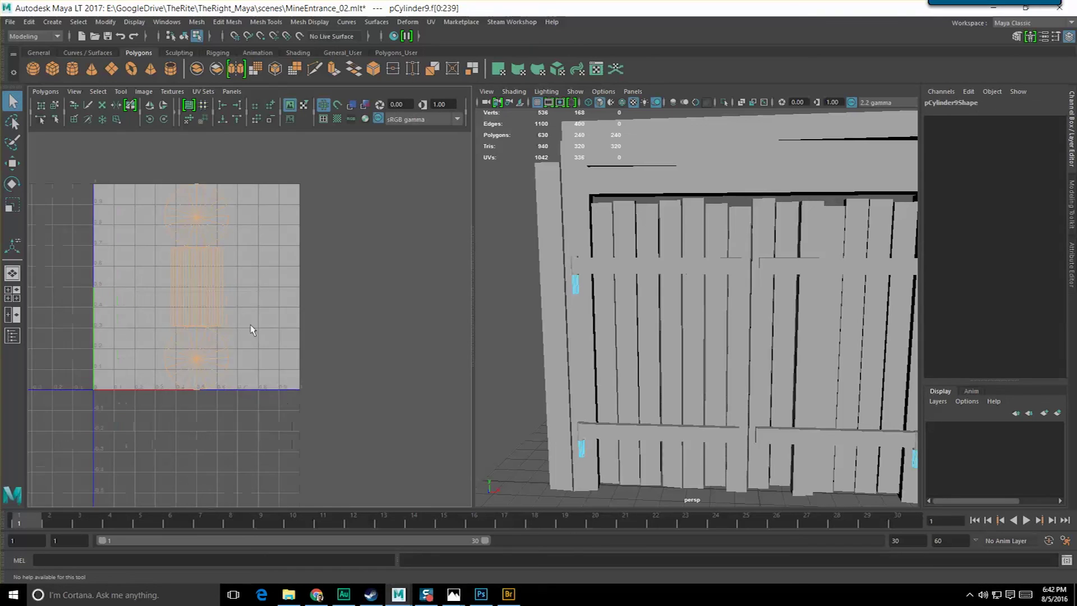
- Shrink the hinge pins' upper cap UV shells and move them just above one end of the side shells
middle_click_drag(233, 257, 240, 279, "alt")
left_click_drag(278, 274, 275, 274)
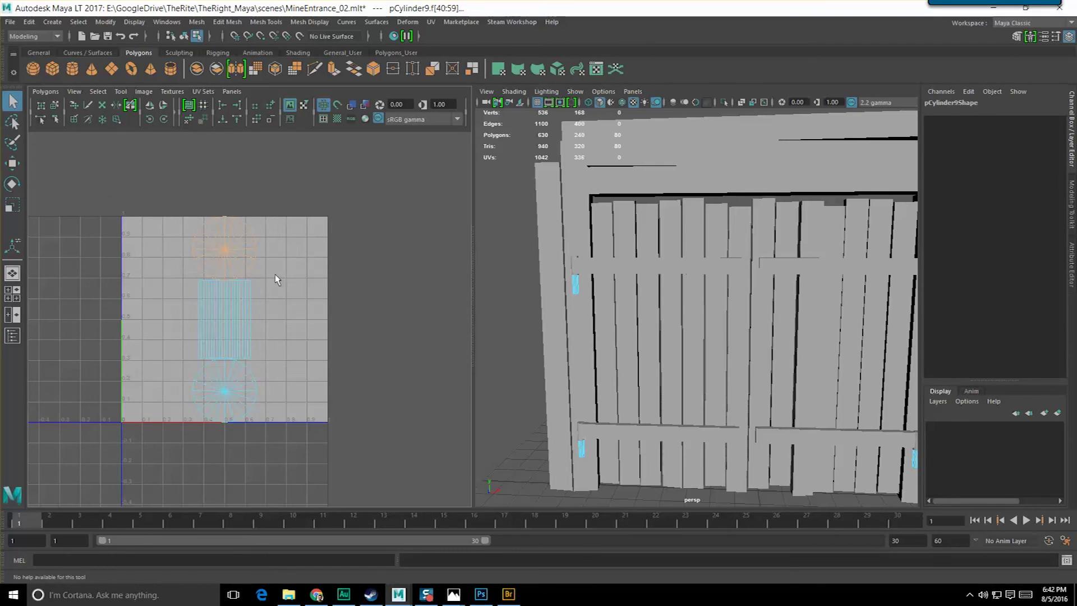
scroll(258, 266, "up", 1)
key("r")
key("w")
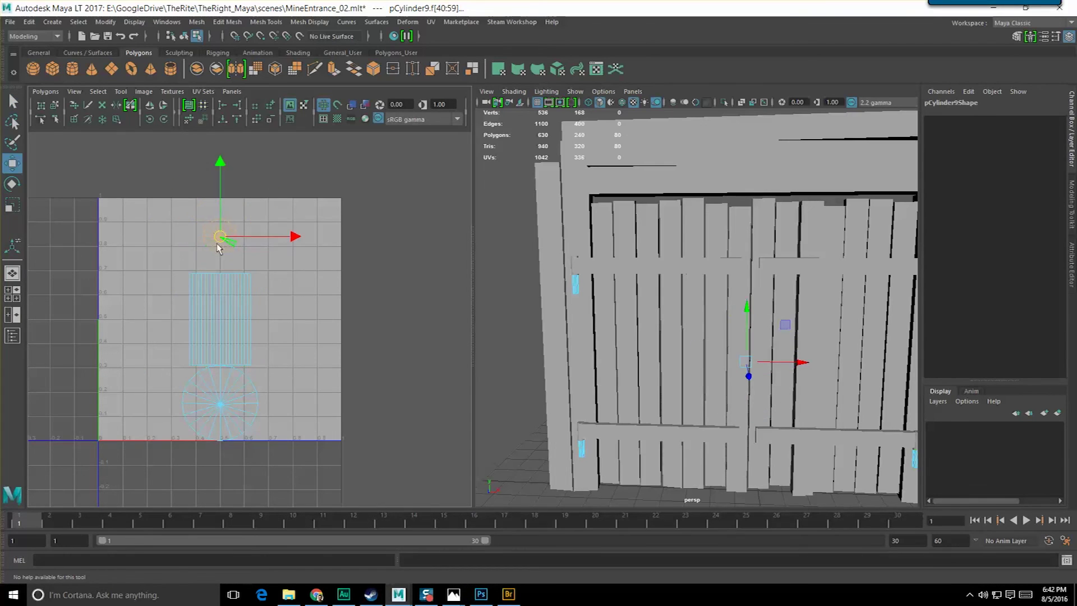
key("e")
key("r")
key("w")
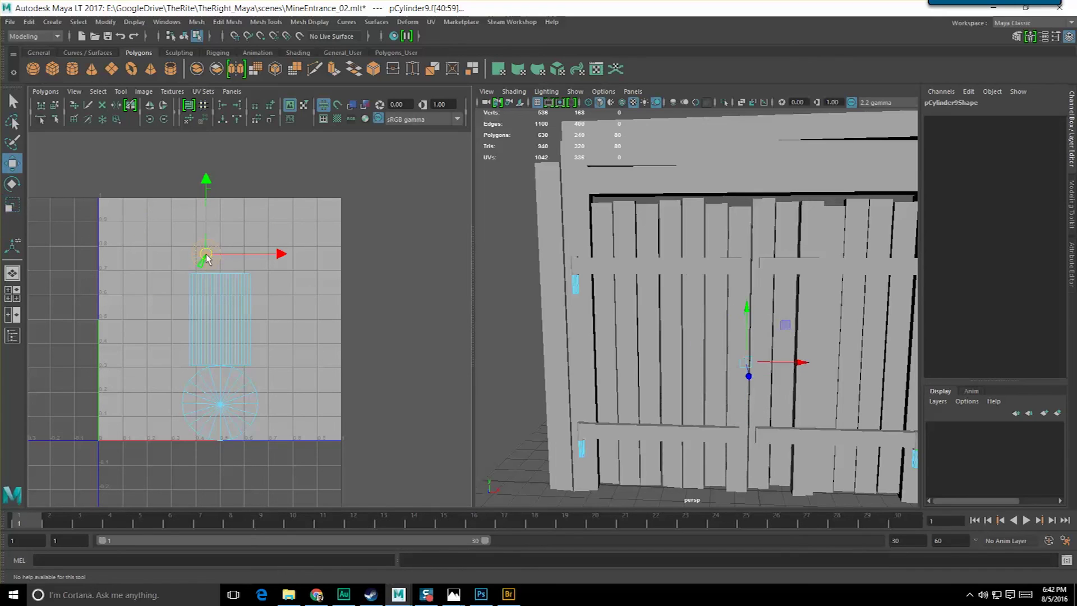
- Shrink the hinge pins' lower cap UV shells and move them up beside the other cap shells
left_click_drag(140, 370, 297, 477)
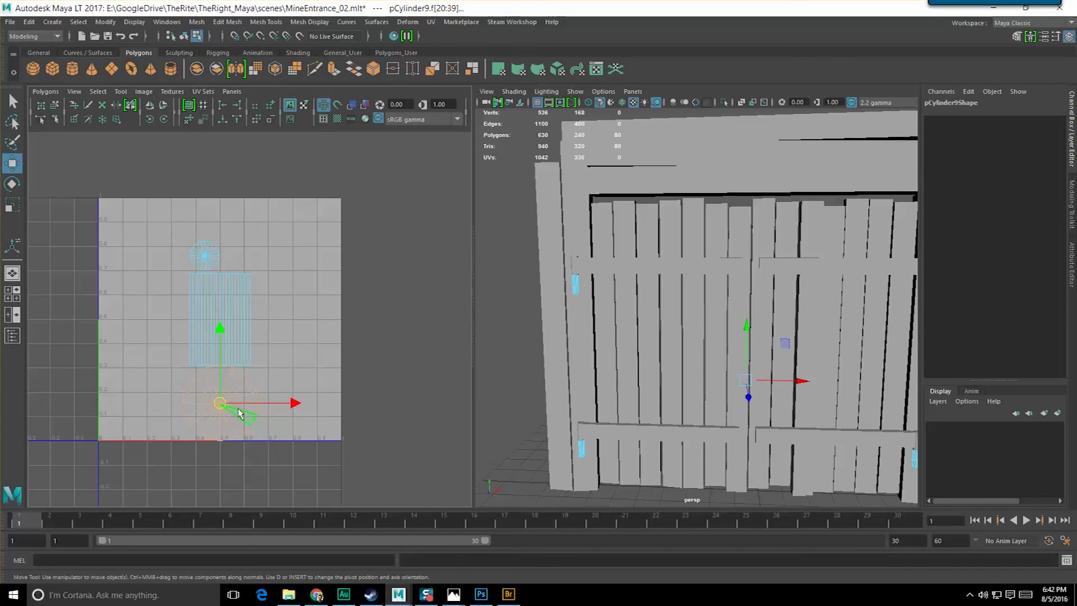
key("r")
key("w")
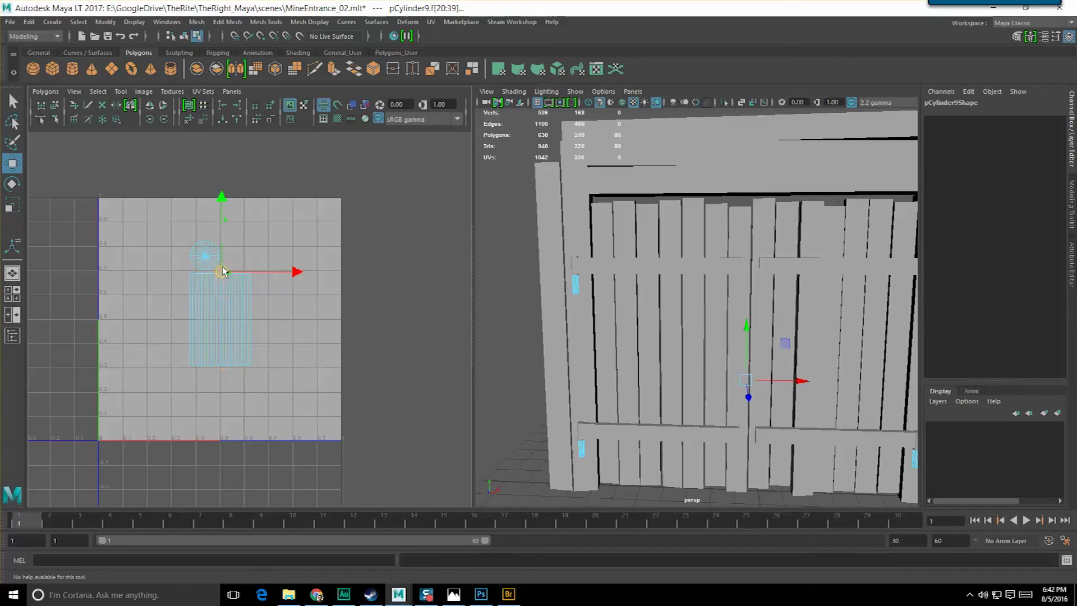
- Snap the smaller cap shells onto the other caps' centre, scale them to the same size, and place them alongside
scroll(228, 283, "up", 3)
middle_click_drag(228, 283, 301, 388, "alt")
scroll(301, 388, "up", 5)
scroll(301, 388, "down", 1)
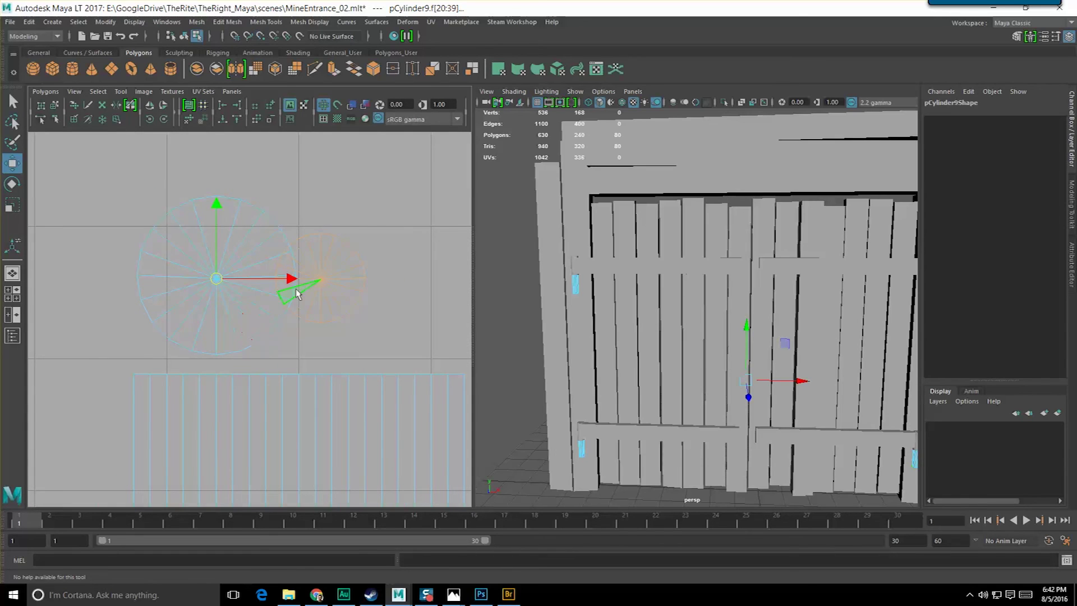
key("v")
left_click_drag(324, 281, 216, 282)
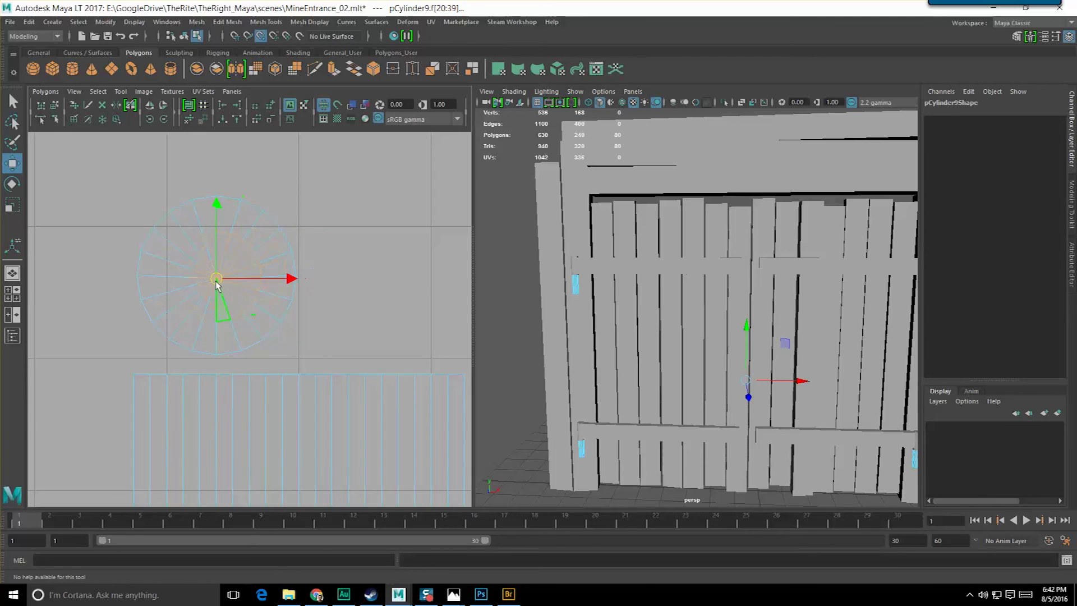
key("e")
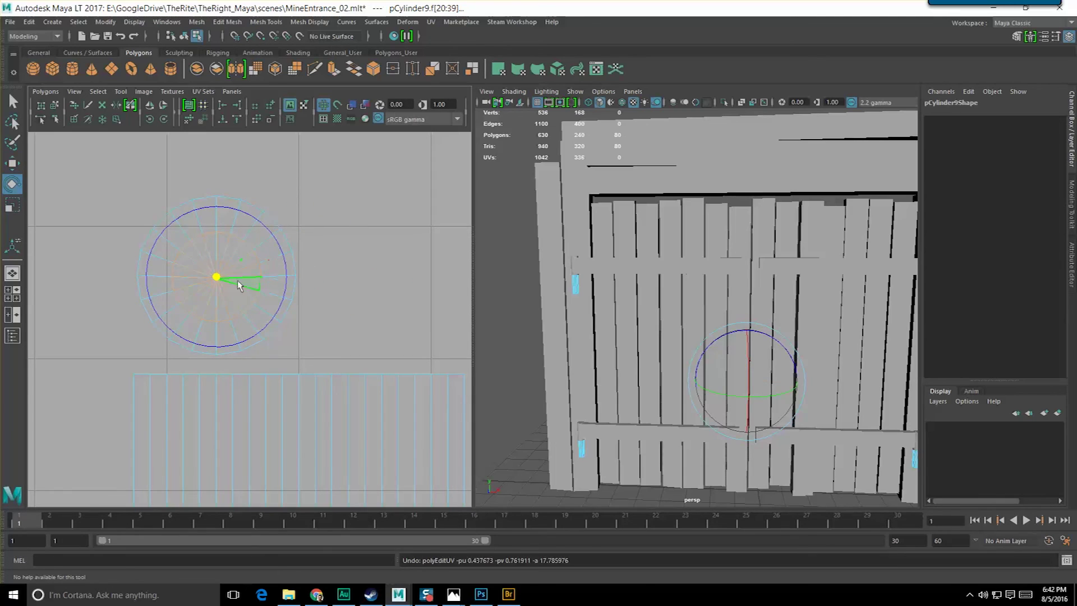
key("r")
left_click_drag(277, 274, 275, 274)
key("w")
- Select all the hinge pins' UV shells, move them outside the 0–1 square beyond its U = 0 edge, and clear the selection
scroll(264, 298, "down", 3)
right_click_drag(422, 293, 383, 393, "alt")
middle_click_drag(383, 393, 407, 359, "alt")
left_click_drag(204, 222, 371, 455)
left_click_drag(281, 315, 122, 377)
left_click(227, 295)
right_click_drag(379, 356, 339, 371, "alt")
middle_click_drag(637, 402, 611, 356, "alt")
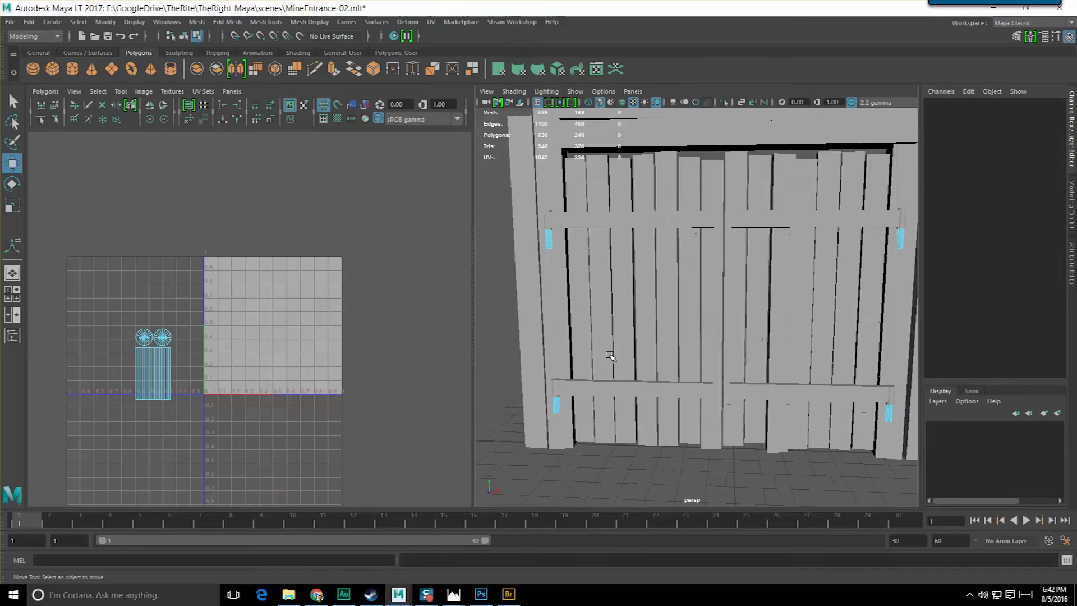
- Return to object selection and assign a new Phong material to the pCylinder9 hinge pins
key("F8")
left_click(606, 478)
key("q")
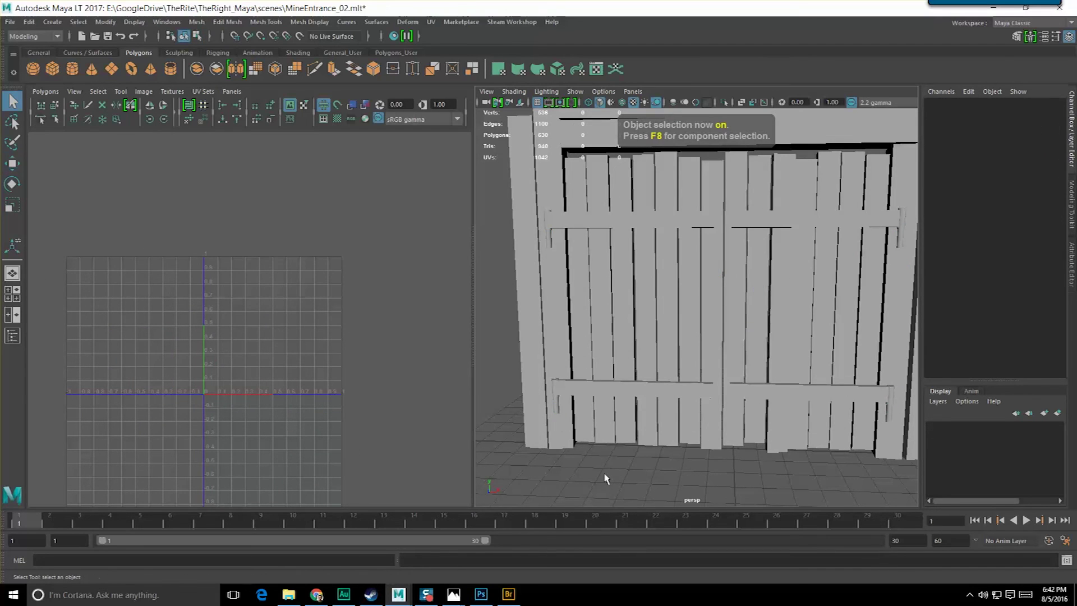
left_click(552, 404)
right_click(552, 404)
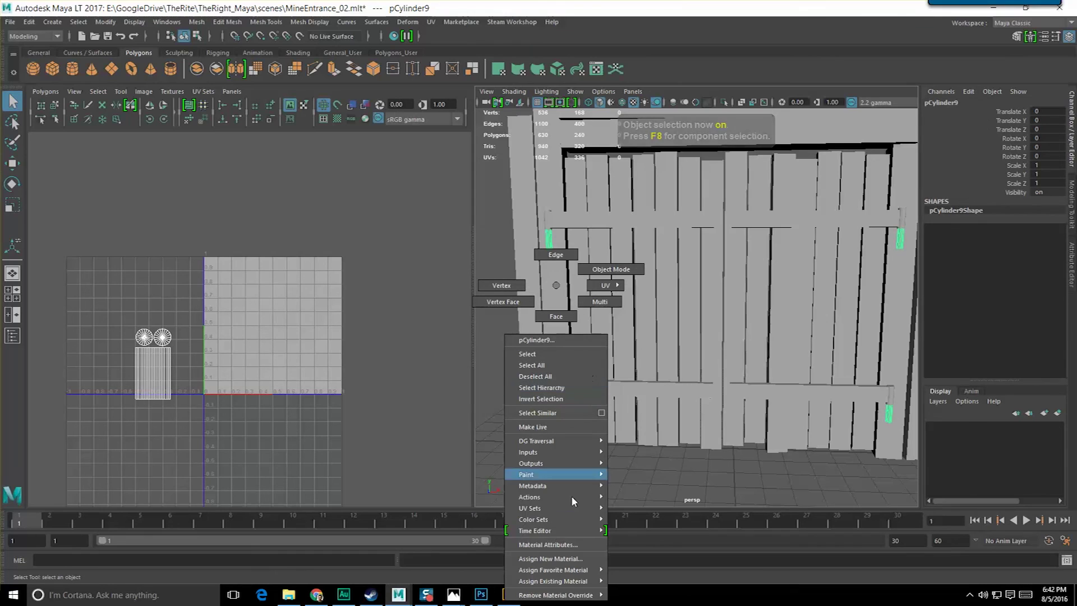
left_click(572, 559)
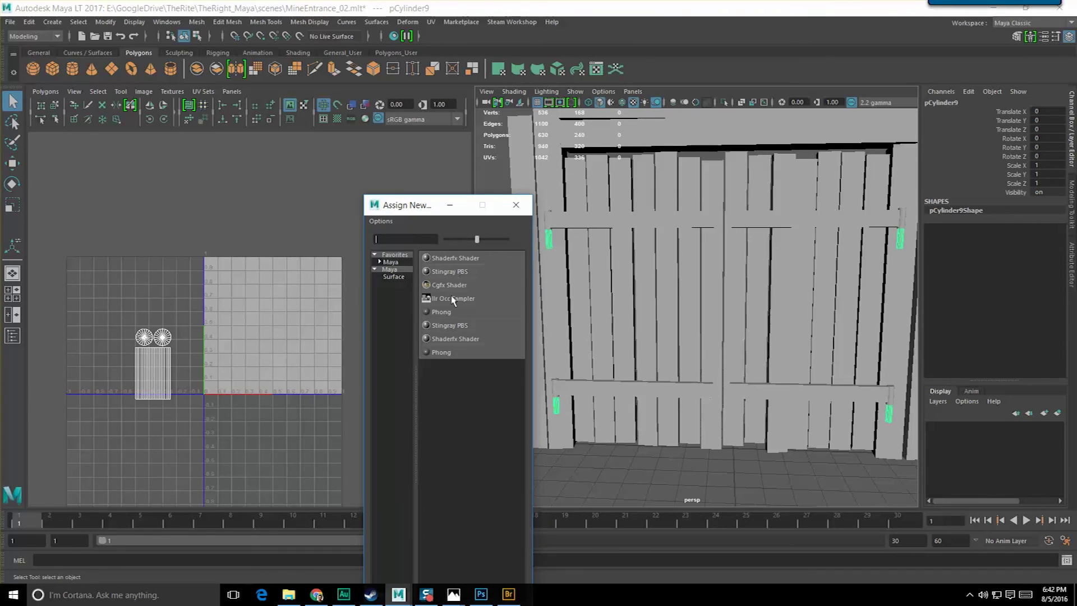
left_click(441, 312)
- Rename the hinge pins' new Phong material to Rust_M
left_click(941, 113)
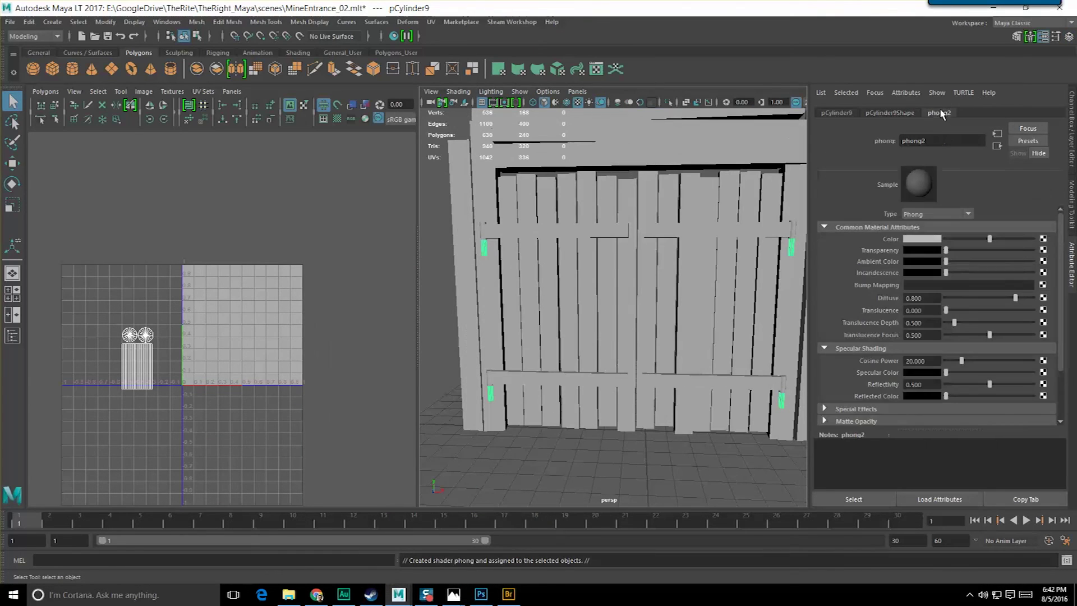
type("Rust_M")
key("Return")
- Connect a File texture to Rust_M's color and load RustedSteel.jpg from the TheRite project's Textures folder
left_click(1044, 240)
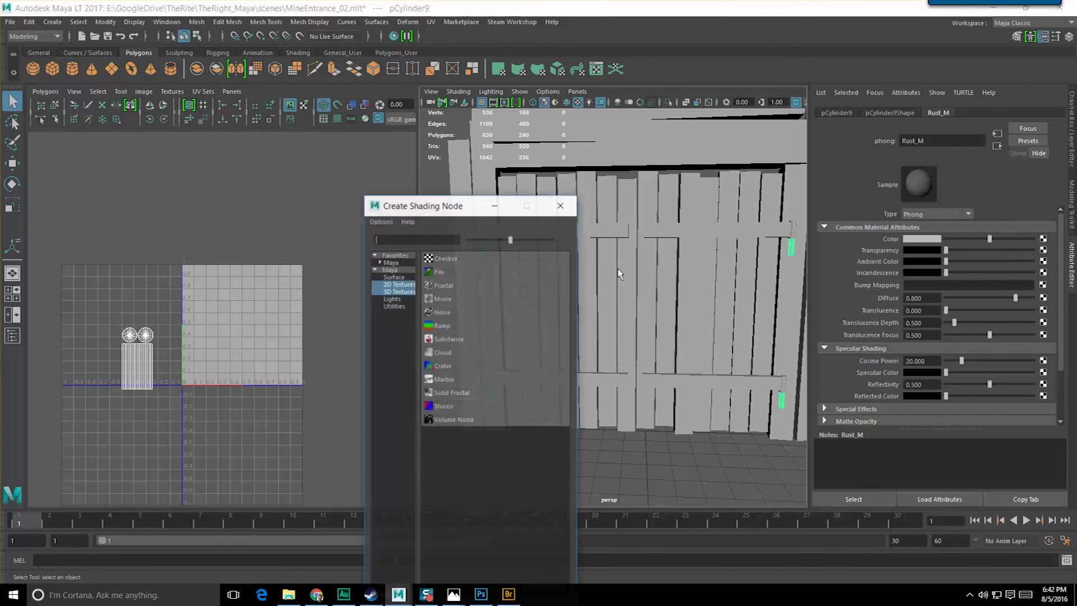
left_click(452, 273)
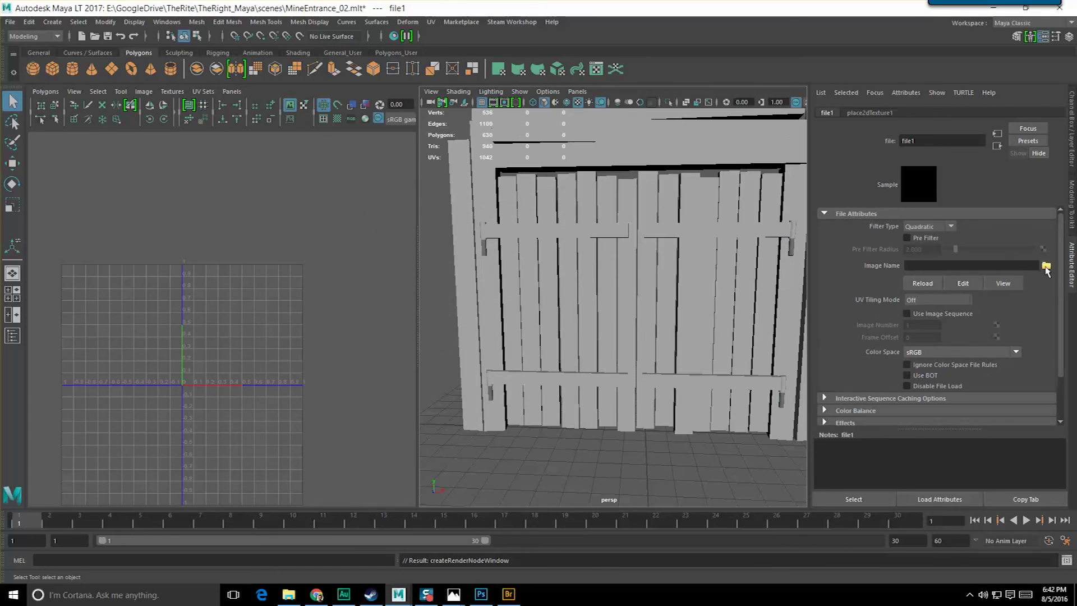
left_click(1046, 266)
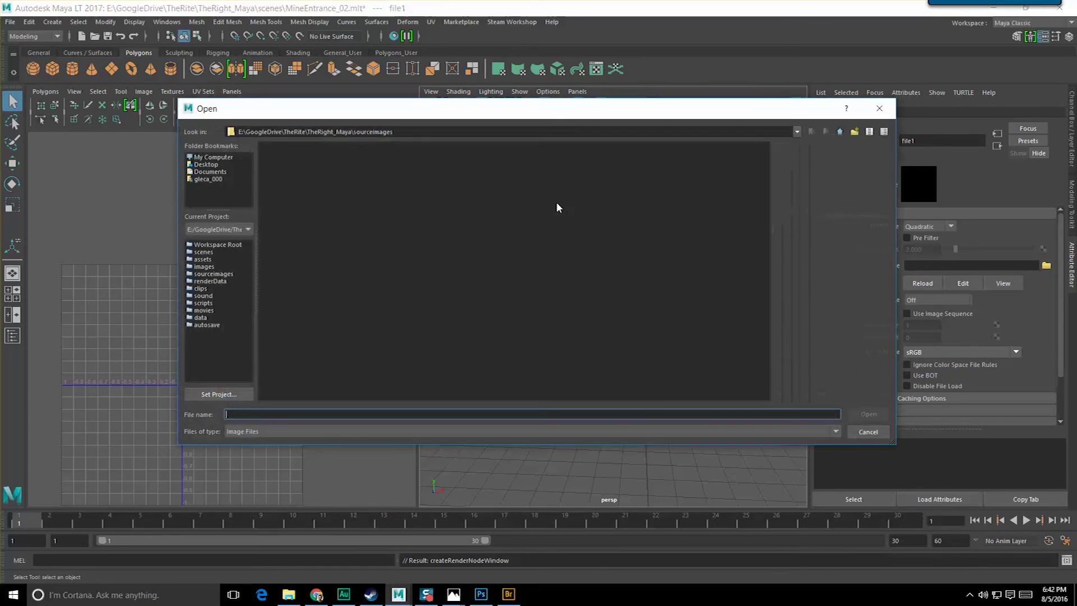
left_click(842, 133)
left_click(842, 133)
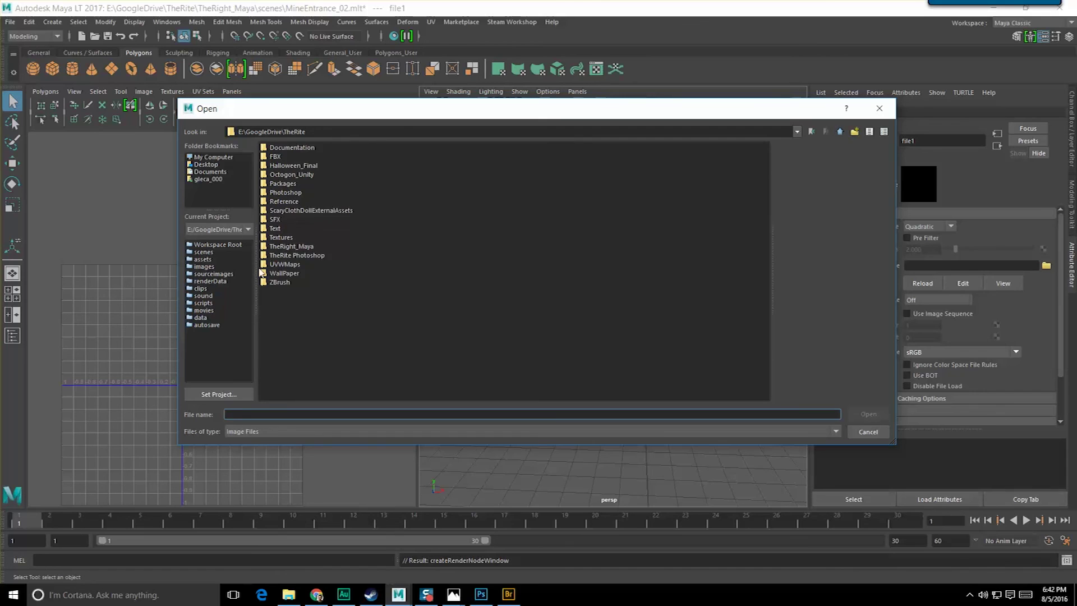
double_click(291, 237)
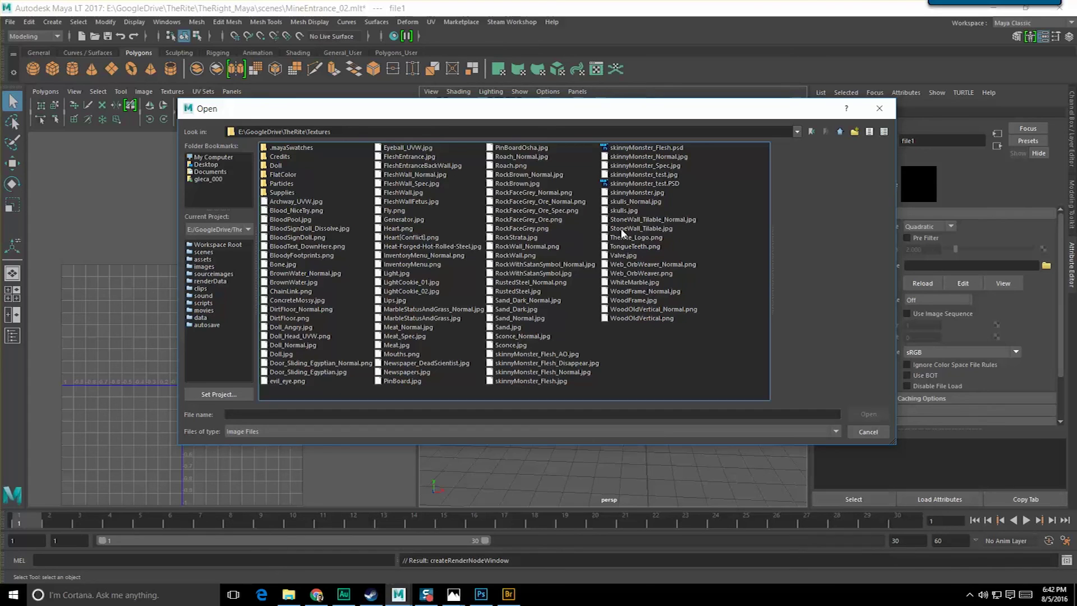
double_click(508, 288)
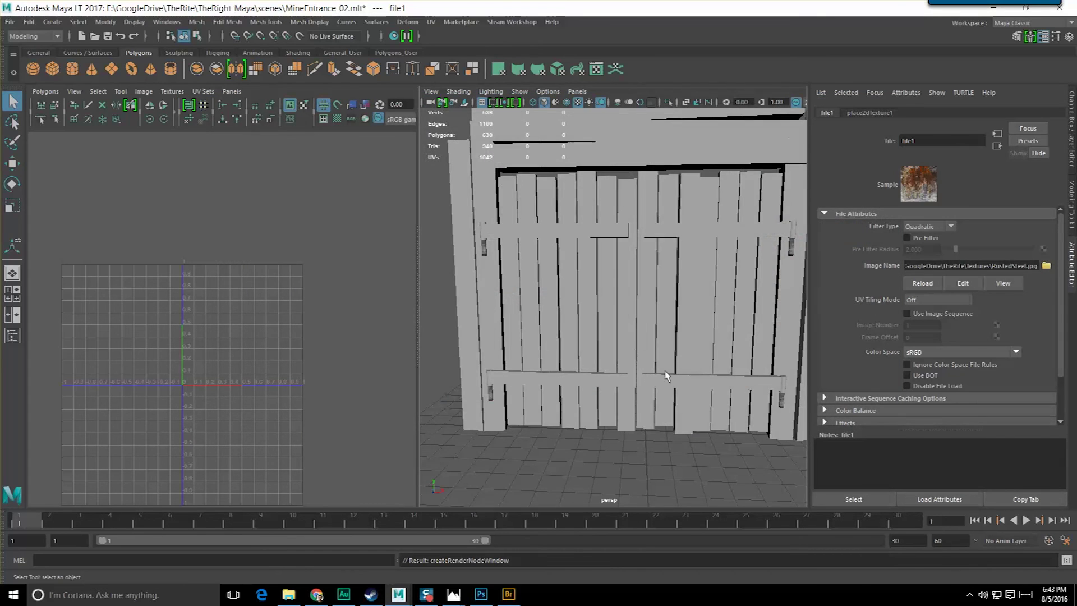
scroll(667, 374, "down", 5)
scroll(669, 372, "up", 8)
left_click_drag(669, 372, 614, 353, "alt")
scroll(614, 354, "down", 5)
middle_click_drag(614, 354, 603, 358, "alt")
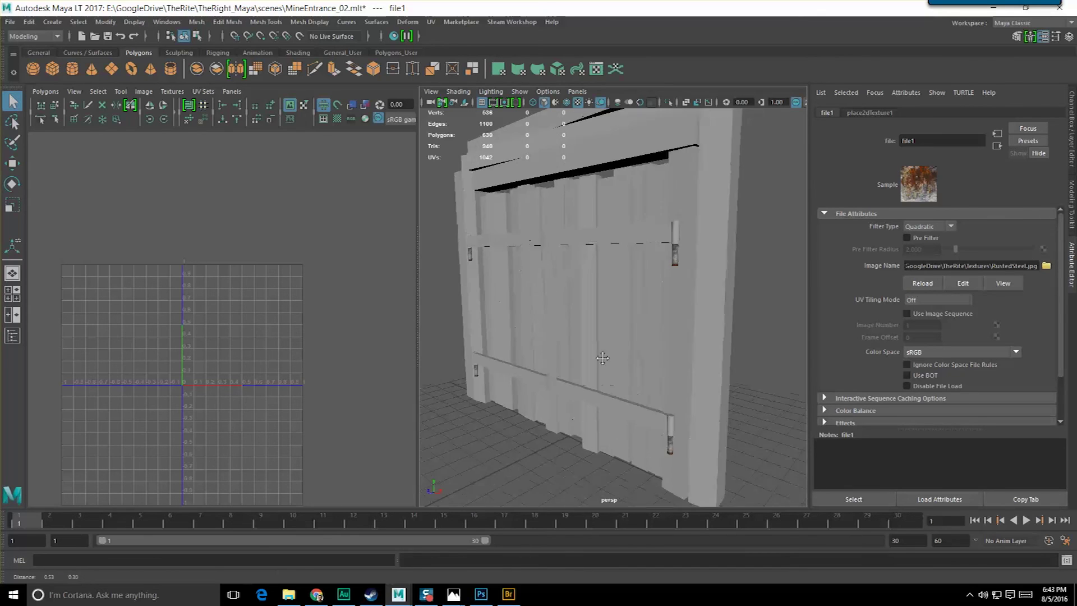
- Select the hinge pins and move all their UV shells into the 0–1 square's corner near U = 0, V = 0, over the rust texture
scroll(603, 357, "up", 6)
left_click(772, 210)
scroll(300, 355, "down", 5)
middle_click_drag(291, 360, 320, 344, "alt")
scroll(308, 354, "up", 6)
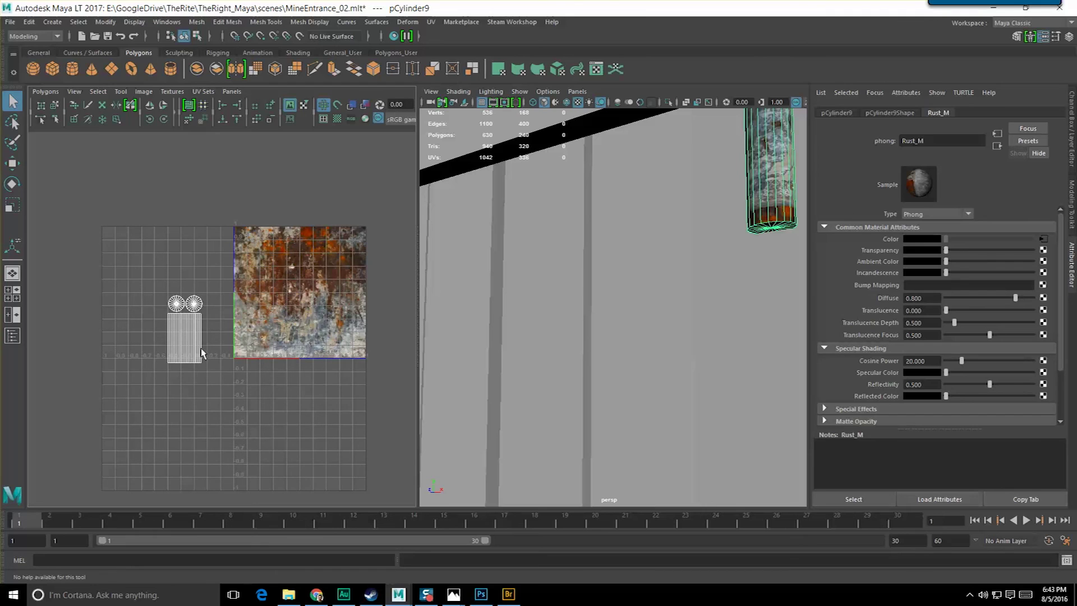
scroll(205, 348, "up", 2)
right_click_drag(196, 339, 207, 359)
left_click_drag(211, 370, 148, 285)
left_click_drag(173, 335, 254, 326)
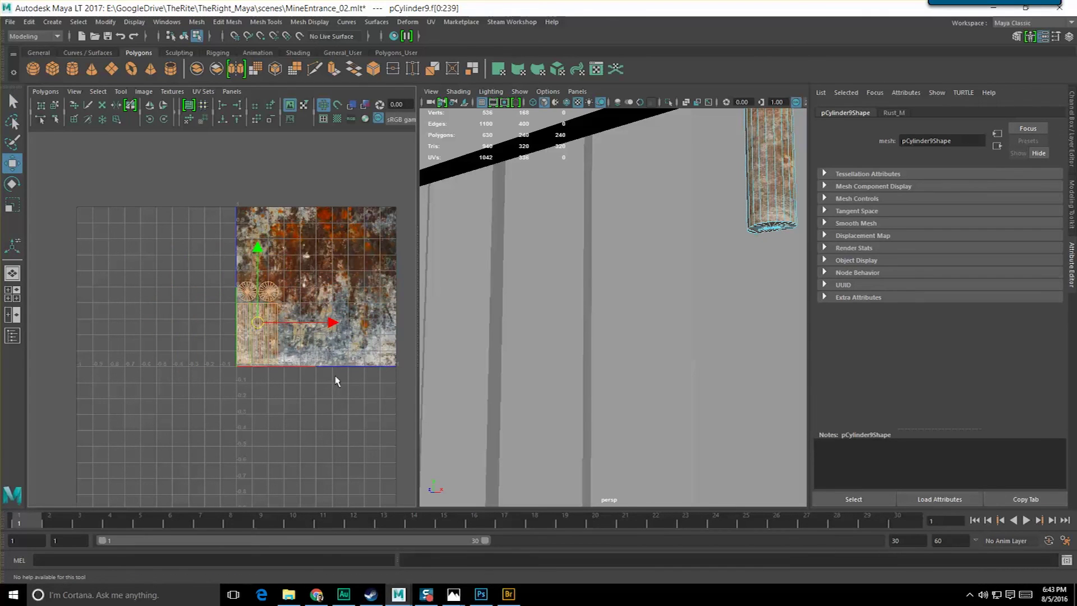
- Nudge the hinge pins' UV shells slightly and check the rust texture close up on an upper hinge pin
scroll(339, 379, "down", 3)
scroll(625, 357, "down", 6)
scroll(627, 359, "down", 5)
left_click_drag(576, 359, 608, 363, "alt")
scroll(608, 370, "up", 8)
middle_click_drag(608, 370, 758, 366, "alt")
mouse_move(248, 327)
left_mouse_down()
mouse_move(262, 302)
mouse_move(251, 329)
left_mouse_up()
key("f")
left_click_drag(626, 347, 473, 356, "alt")
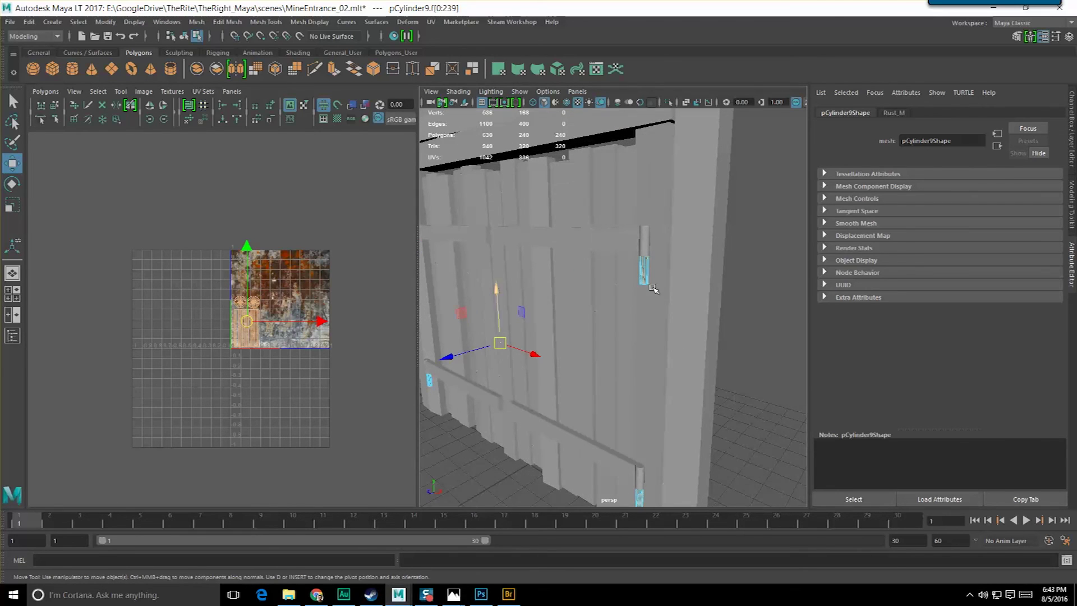
left_click(644, 268)
key("f")
left_click_drag(621, 379, 645, 332, "alt")
scroll(247, 303, "up", 5)
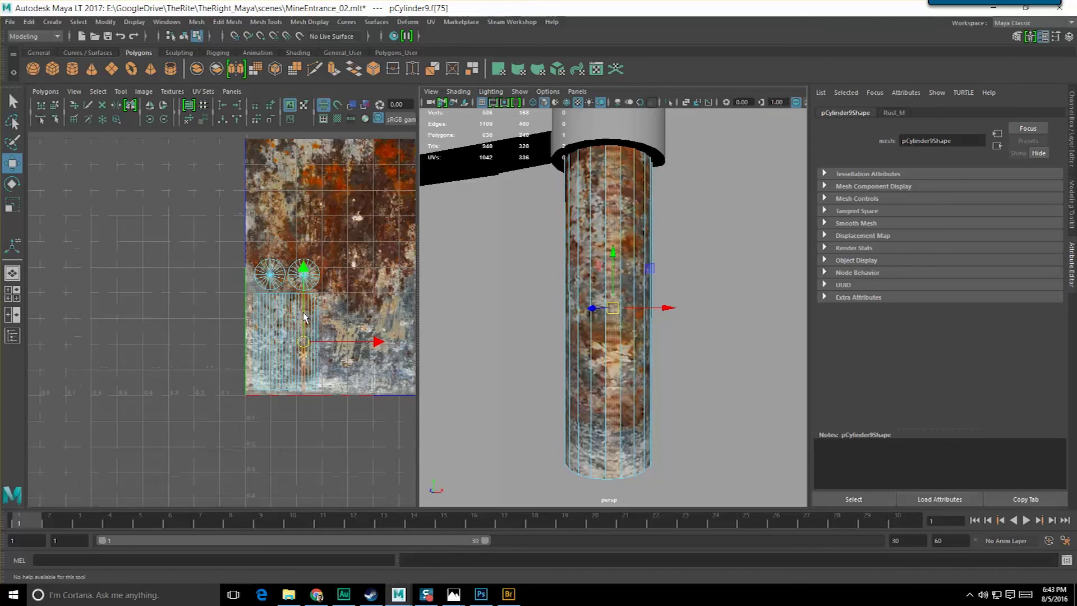
- Separate the stacked circular cap shells into a column of four two-cap rows above the pins' side shells
middle_click_drag(247, 303, 232, 301, "alt")
right_click_drag(275, 262, 235, 252)
scroll(263, 292, "down", 1)
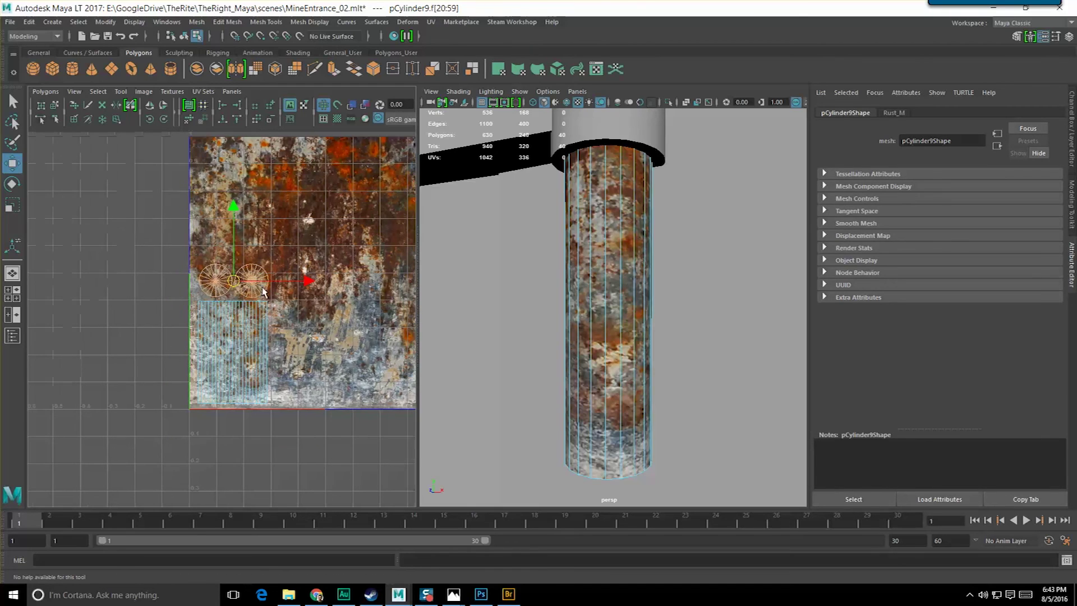
left_click_drag(232, 221, 234, 137)
left_click(251, 299)
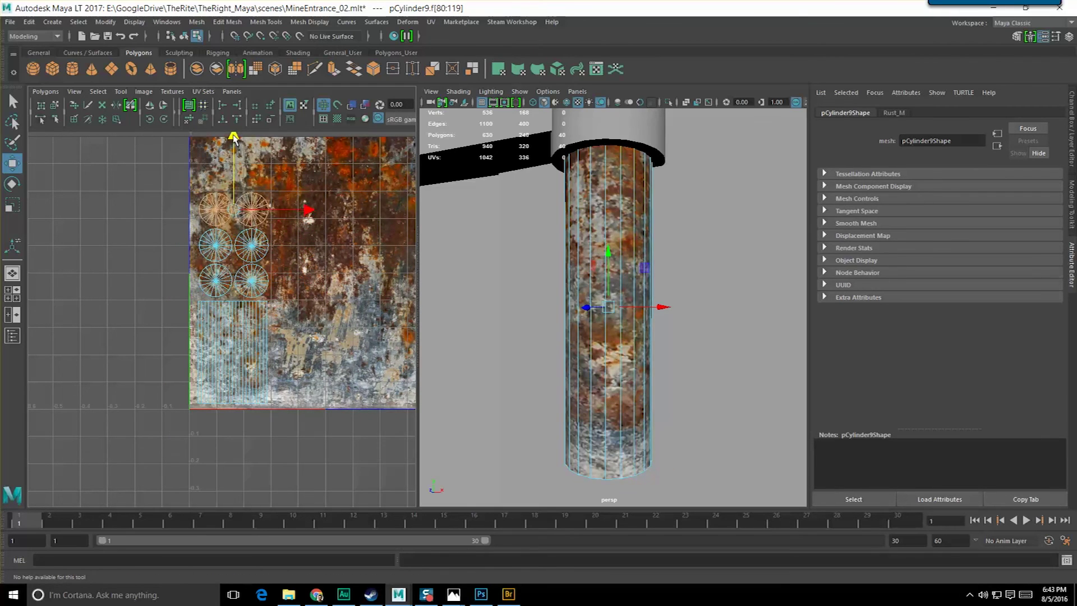
left_click(252, 281)
middle_click_drag(225, 286, 223, 315, "alt")
left_click_drag(233, 235, 225, 130)
left_click(250, 307)
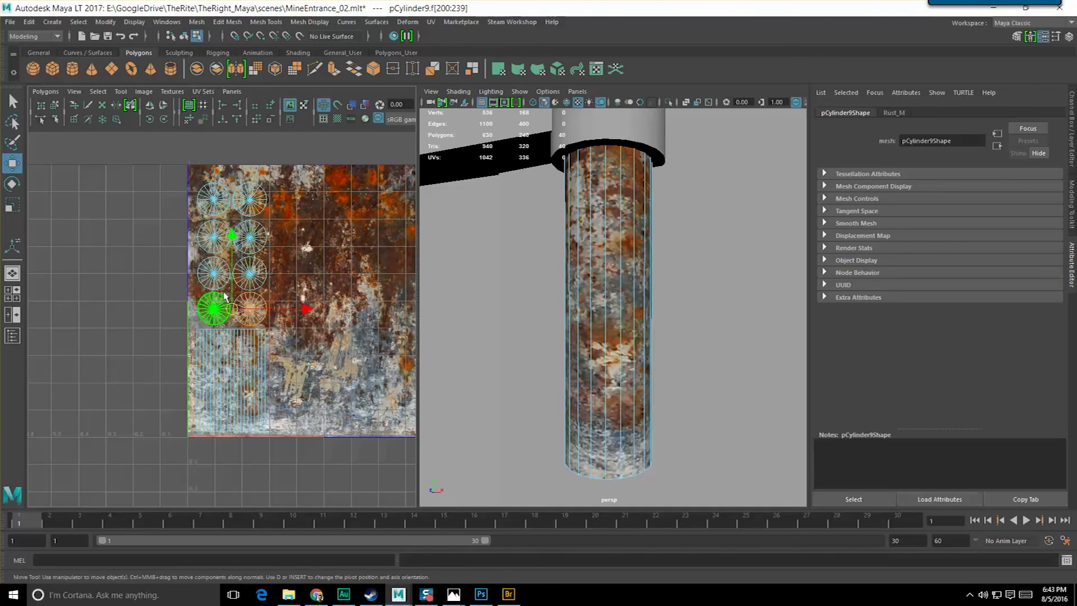
left_click_drag(232, 236, 232, 221)
- Separate the four stacked side shells, spreading three along the V = 0 edge and placing one above them beside the caps
left_click(236, 387)
left_click_drag(306, 381, 382, 381)
middle_click_drag(379, 380, 325, 370, "alt")
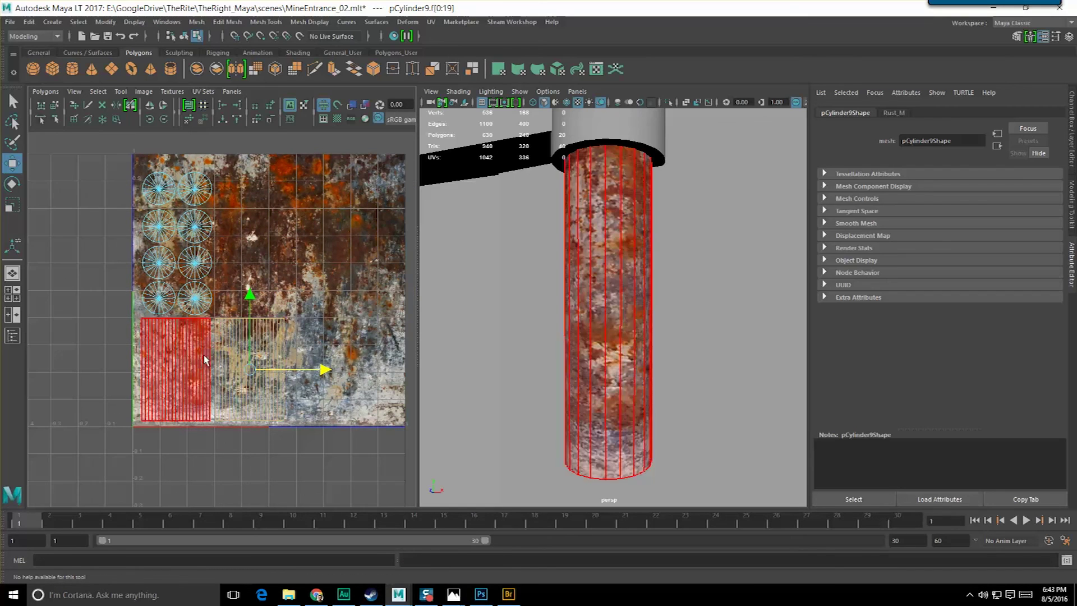
left_click(187, 368)
left_click_drag(187, 367, 256, 265)
left_click(189, 352)
middle_click_drag(243, 373, 209, 369, "alt")
left_click_drag(208, 369, 352, 374)
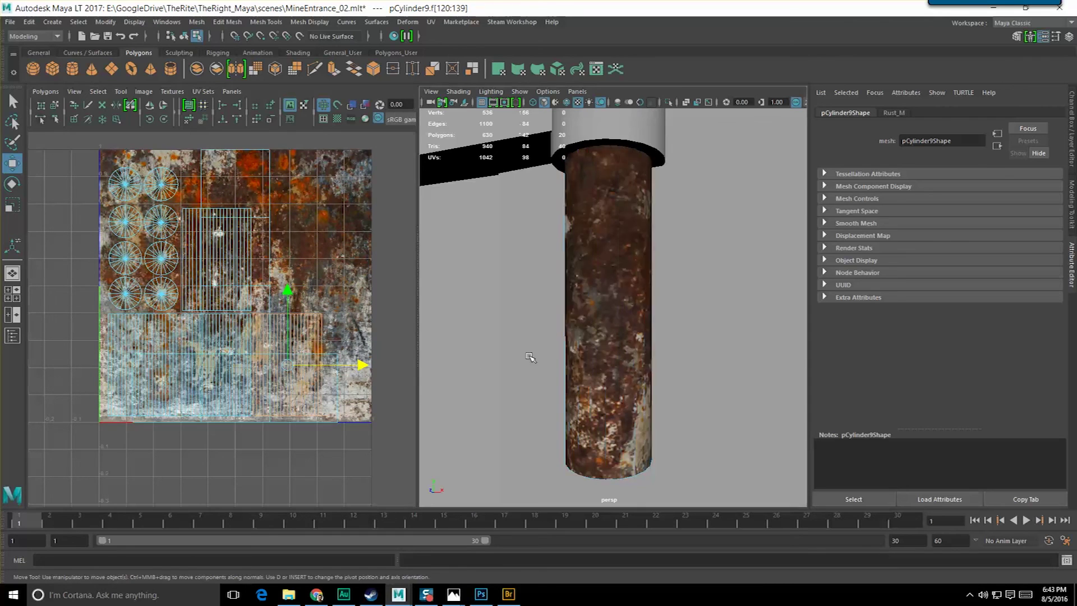
- Bring both doors into view, return to object selection, and select the pCylinder9 hinge pins
scroll(531, 359, "down", 7)
middle_click_drag(531, 363, 585, 264, "alt")
left_click_drag(584, 264, 531, 318, "alt")
middle_click_drag(531, 317, 690, 339, "alt")
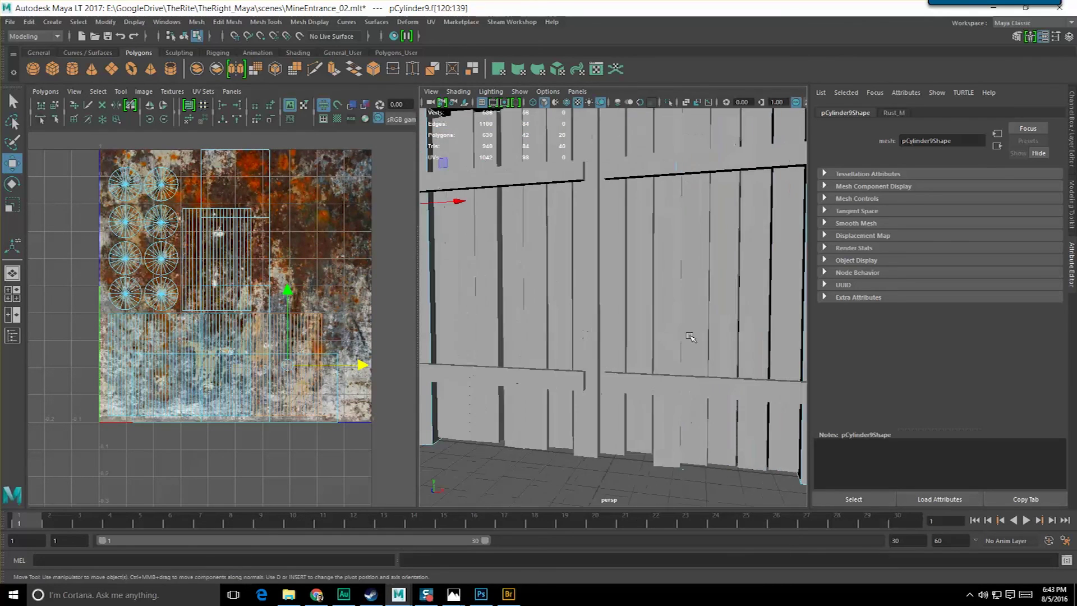
scroll(690, 338, "down", 3)
left_click_drag(615, 348, 469, 378, "alt")
left_click(431, 391)
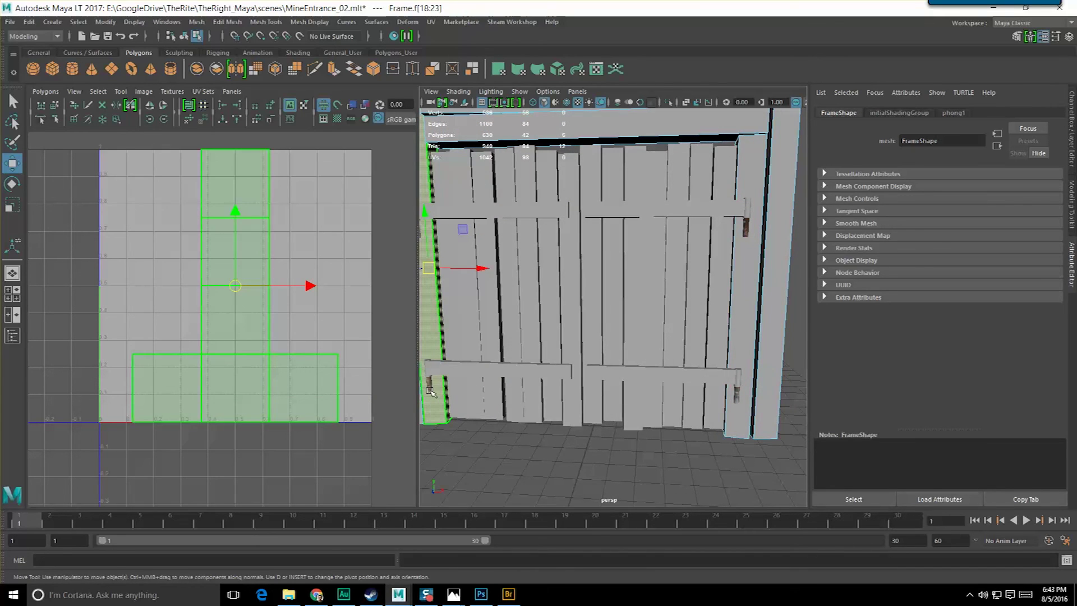
key("q")
key("F8")
left_click(430, 391)
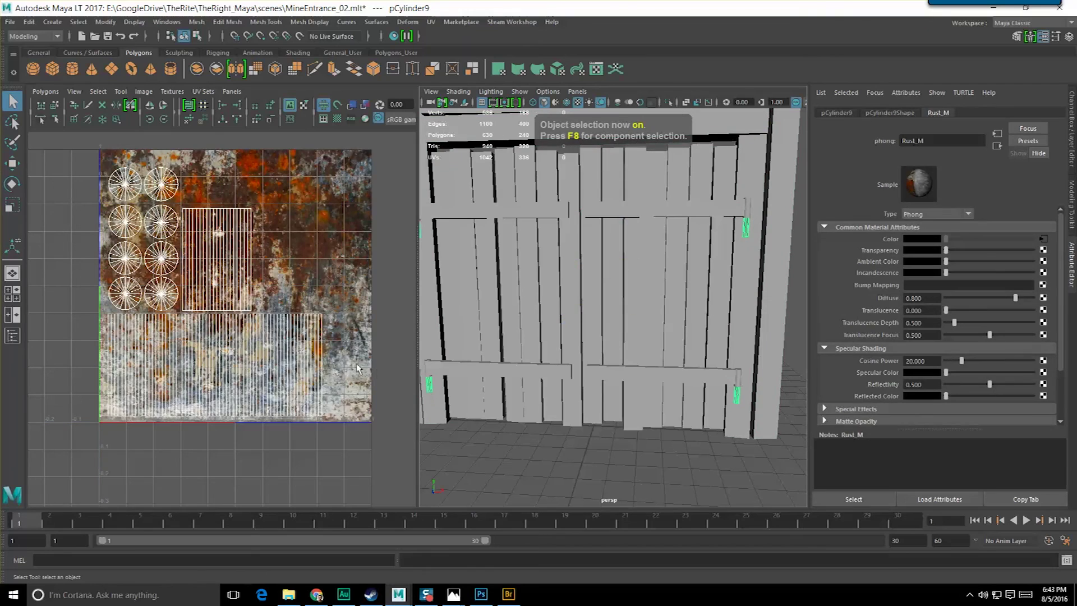
- Switch the hinge pins to face mode and check which UV side shell belongs to which pin
left_click(455, 434)
middle_click_drag(455, 433, 485, 434, "alt")
left_click(457, 386)
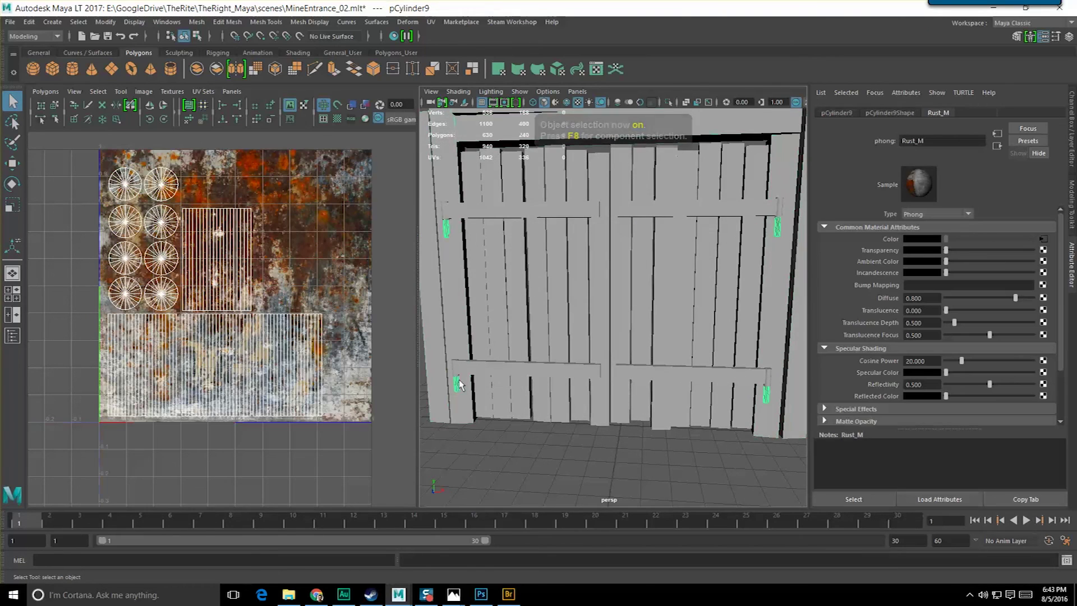
right_click_drag(457, 391, 458, 310)
left_click(456, 393)
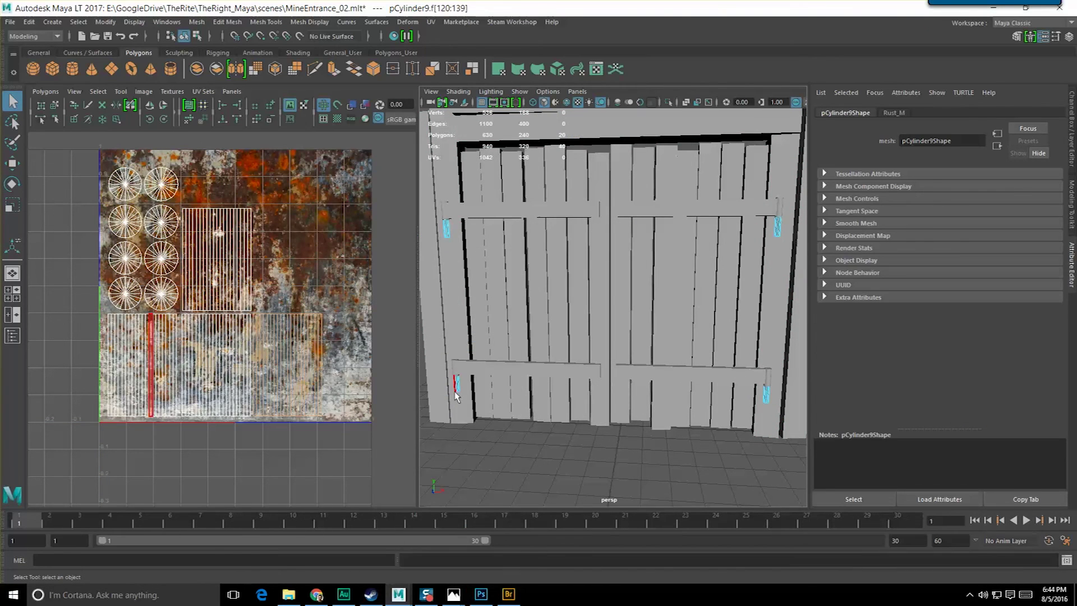
left_click(278, 344)
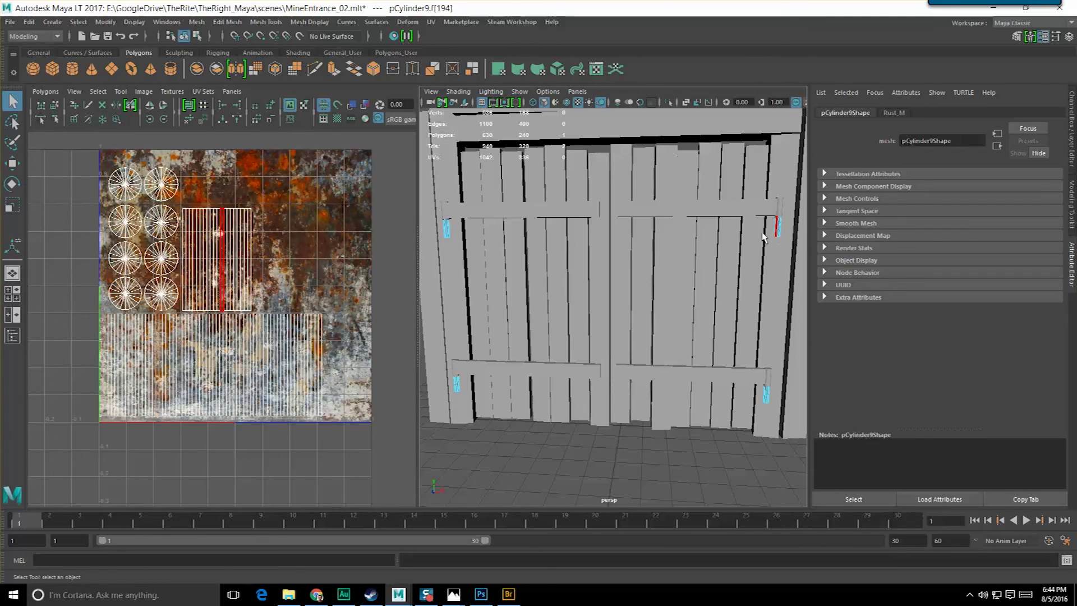
- Move the upper side shell to the U = 1, V = 0 corner and place two lower side shells next to each other beside the caps
right_click_drag(292, 345, 260, 334)
key("w")
left_click(217, 267)
left_click_drag(217, 267, 333, 375)
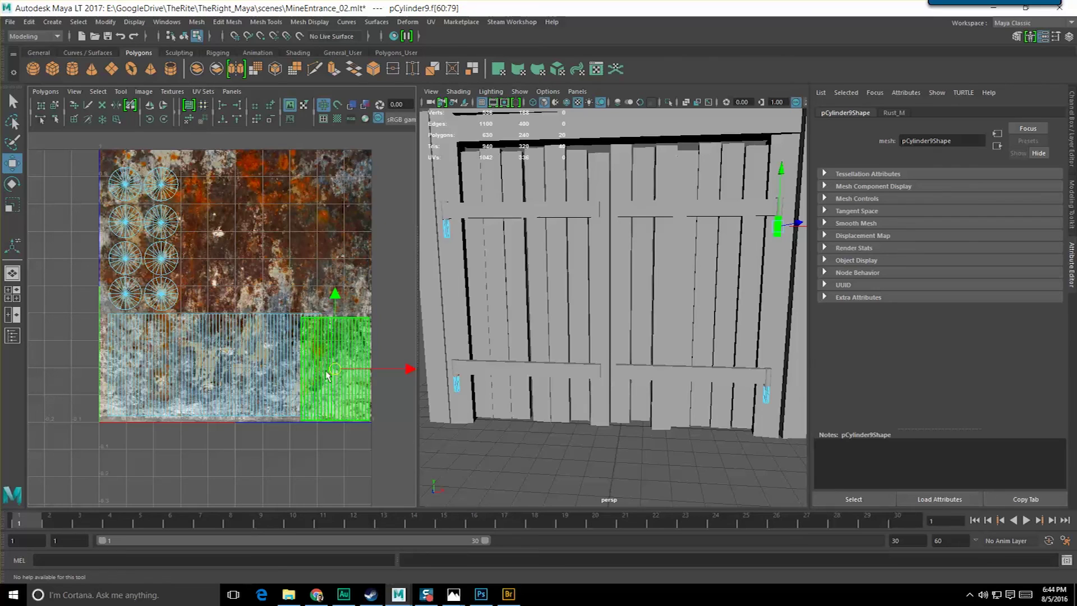
left_click(216, 353)
left_click_drag(216, 353, 221, 247)
left_click(141, 354)
left_click_drag(144, 365, 297, 250)
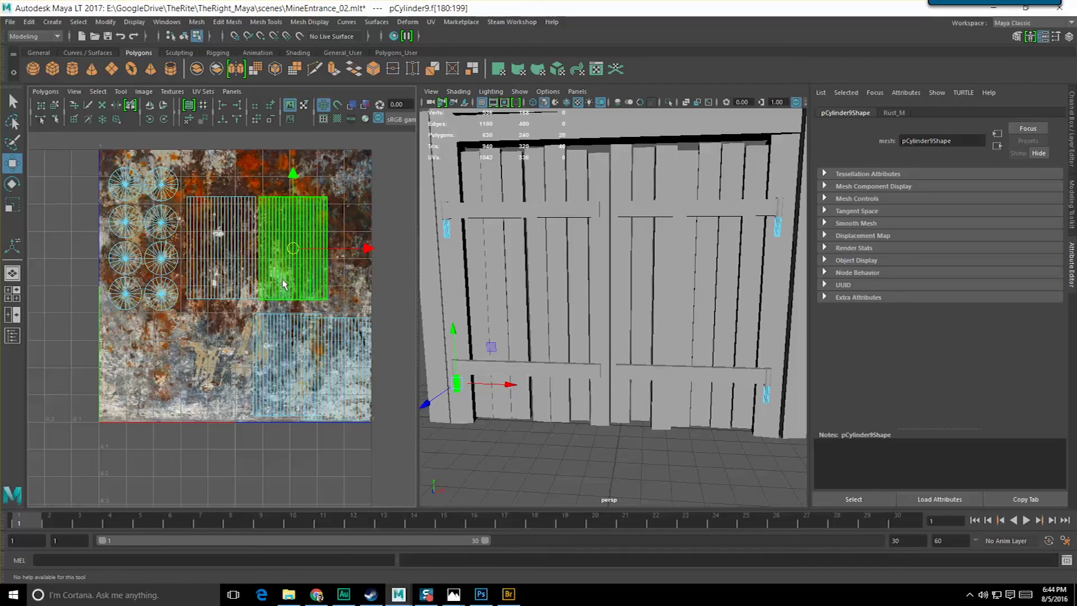
- Arrange the four side shells into a tight two-by-two block beside the cap column and clear the selection
left_click(287, 364)
left_click_drag(288, 365, 224, 366)
left_click(323, 365)
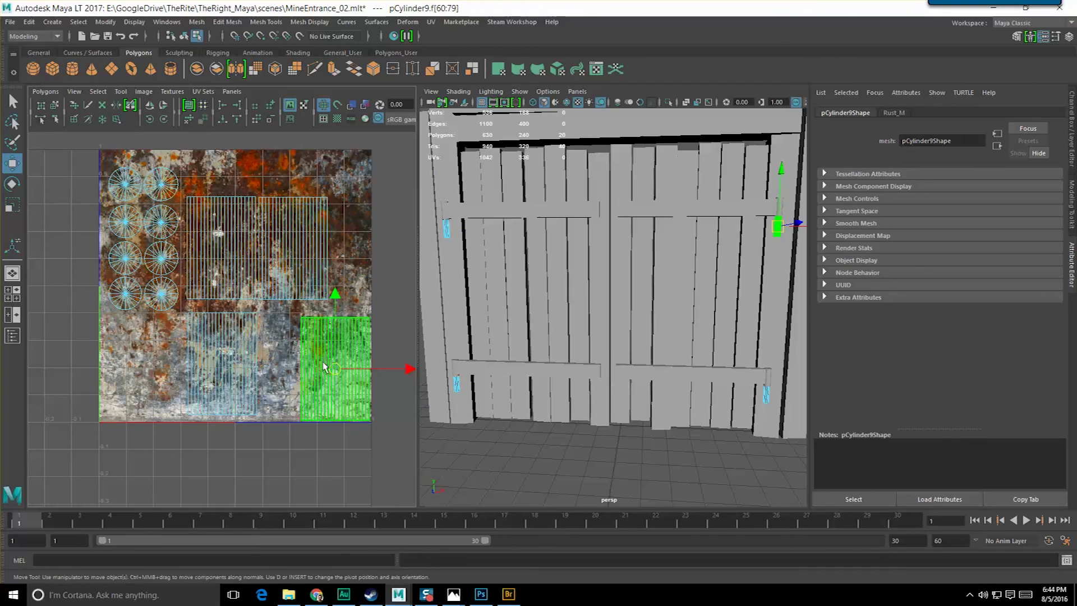
left_click_drag(324, 366, 304, 362)
left_click(296, 257)
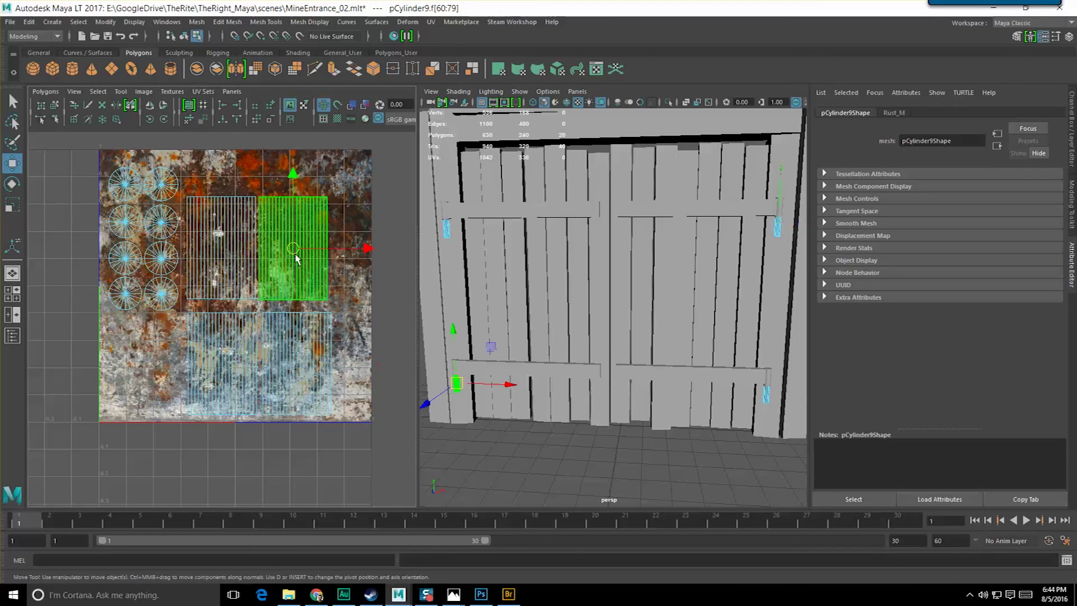
left_click(226, 250)
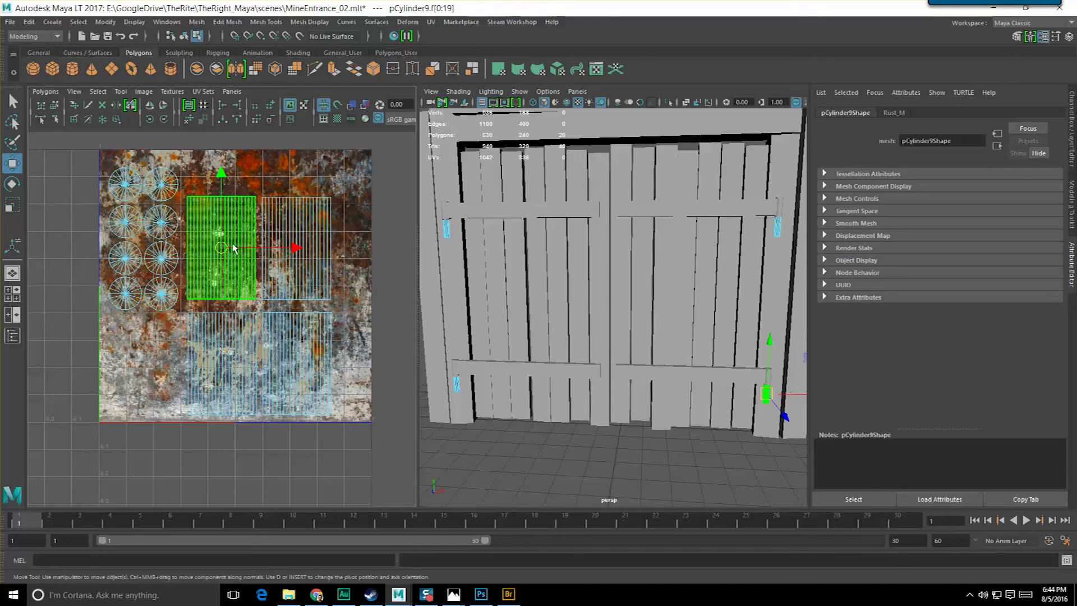
left_click(243, 445)
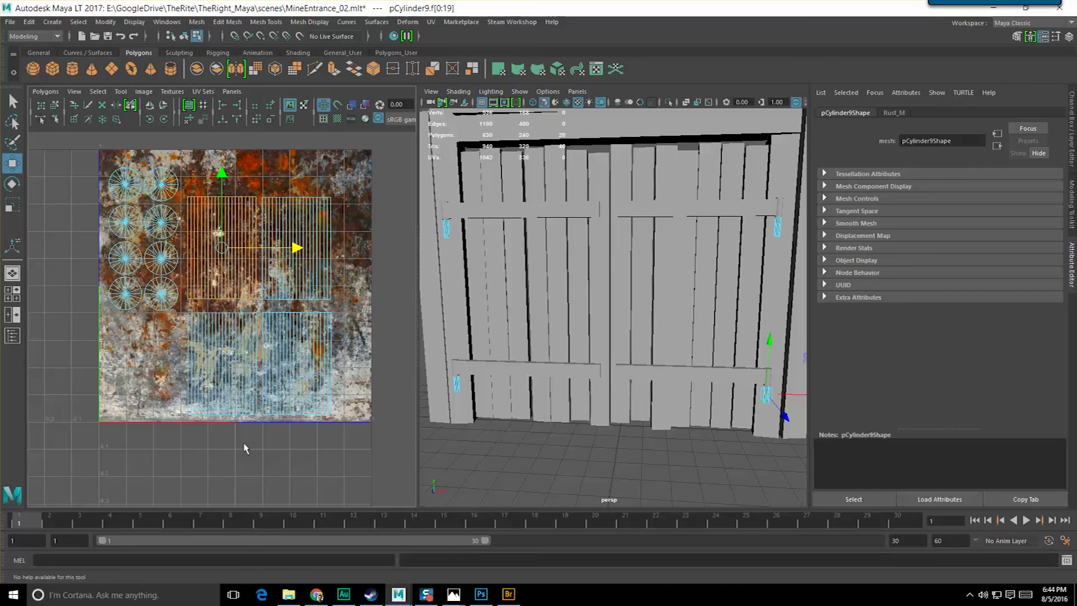
- Move the lowest cap shell nearest U = 0 above the side-shell block, near the V = 1 edge
mouse_move(277, 324)
middle_mouse_down("alt")
mouse_move(302, 321)
mouse_move(260, 333)
middle_mouse_up("alt")
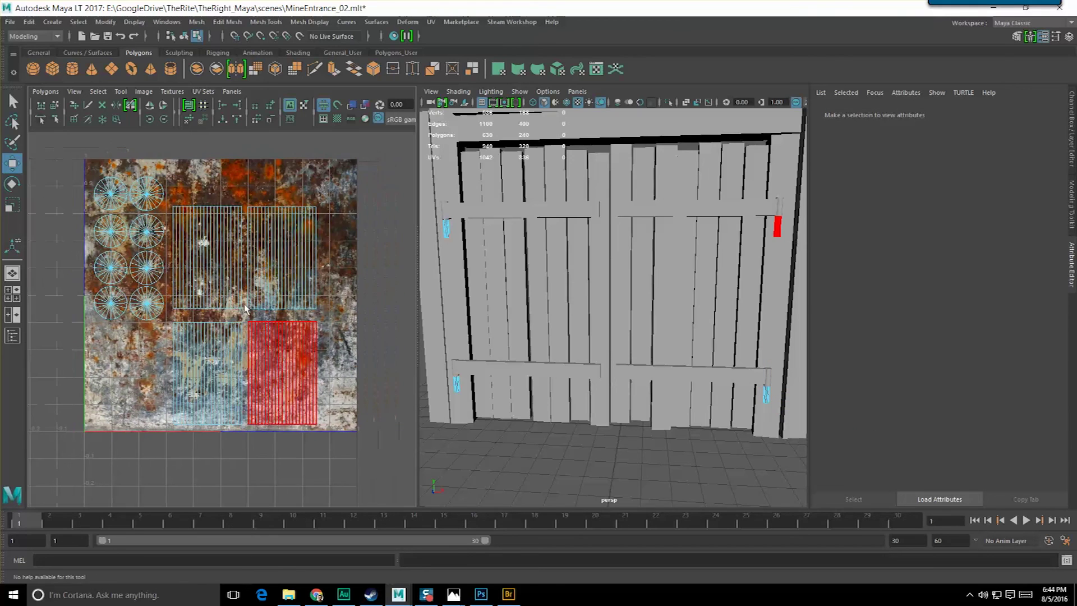
left_click(120, 312)
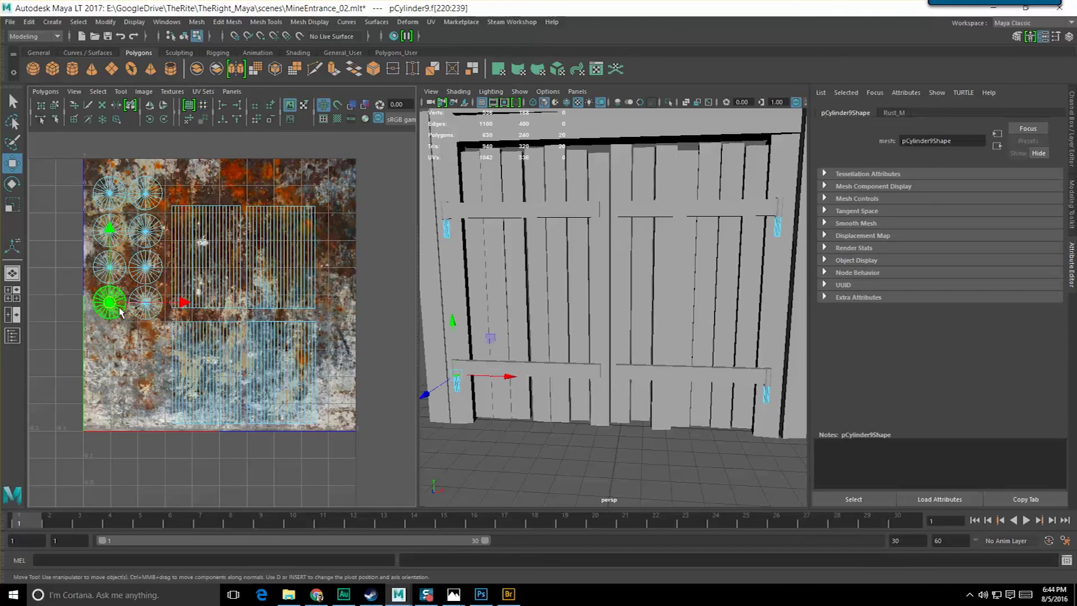
left_click_drag(111, 304, 248, 181)
left_click(112, 269)
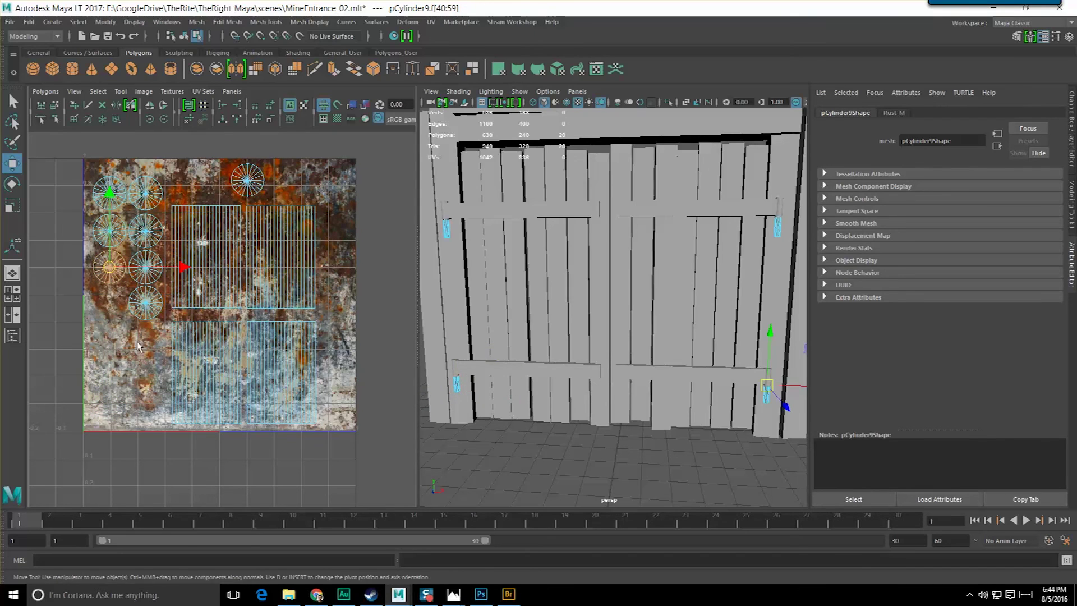
middle_click_drag(133, 284, 138, 290, "alt")
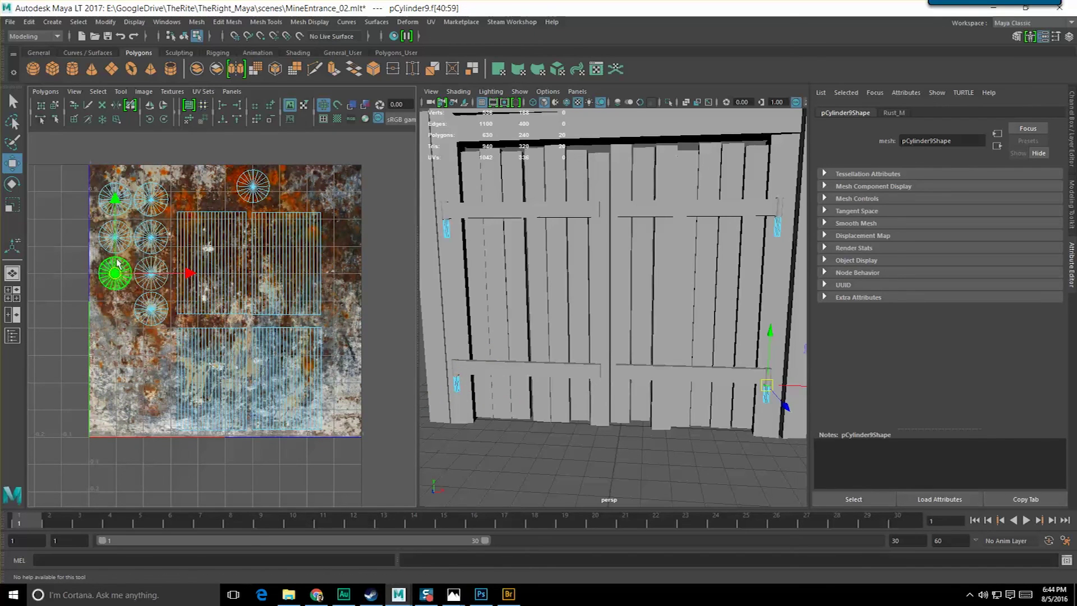
- Move the two uppermost rows of cap shells down to the V = 0 edge beside the side-shell block, and clear the selection
left_click(152, 236)
left_click(116, 237, "shift")
left_click_drag(133, 171, 134, 331)
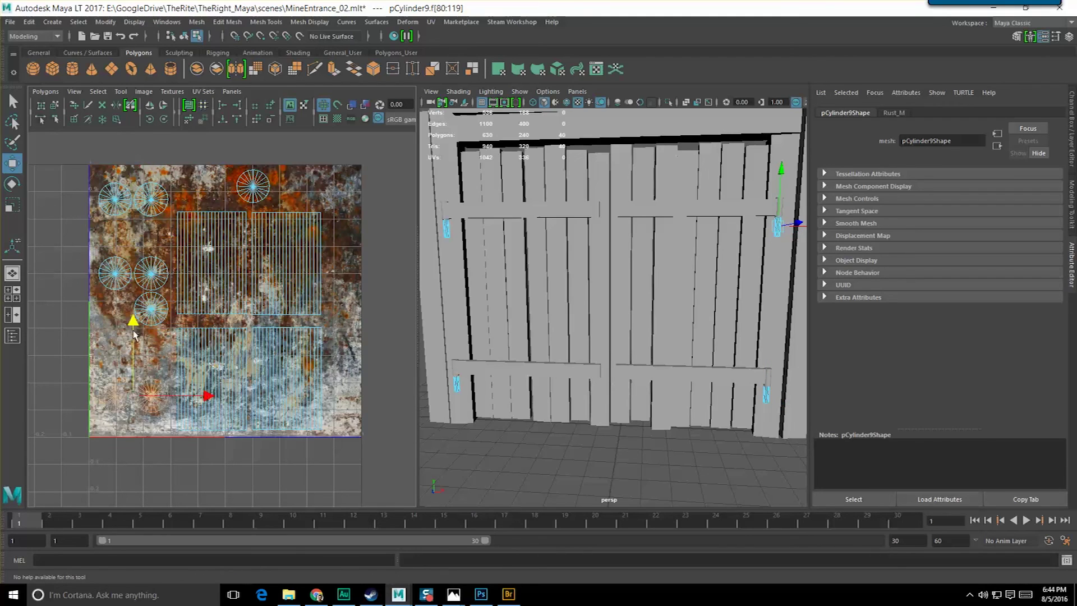
left_click(155, 204)
left_click(116, 199, "shift")
left_click_drag(135, 141, 141, 309)
left_click_drag(247, 461, 325, 325)
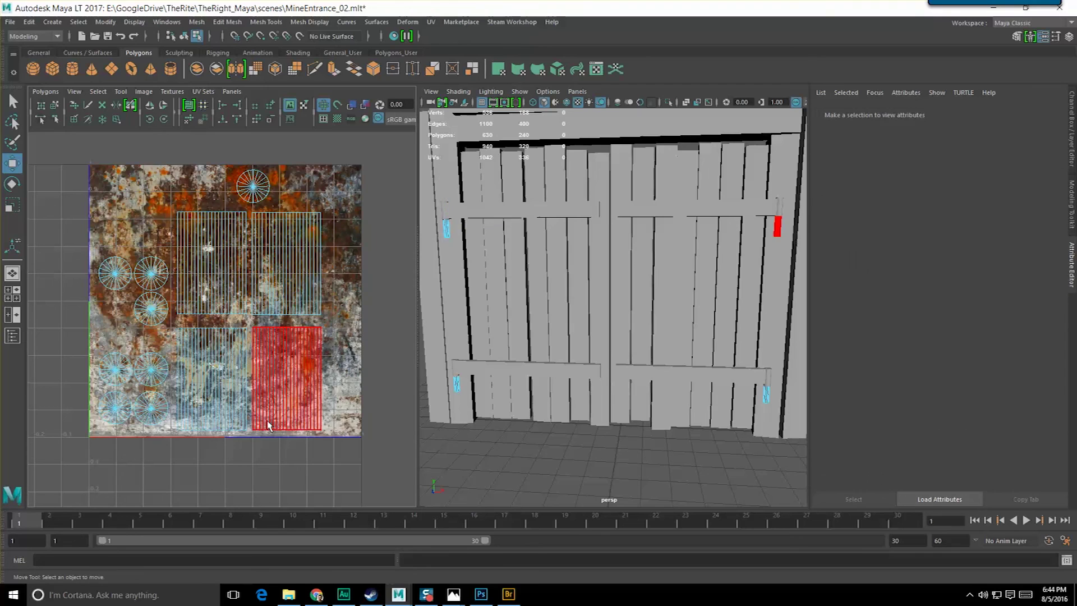
- Save the scene and return to object selection with nothing selected
key("F8")
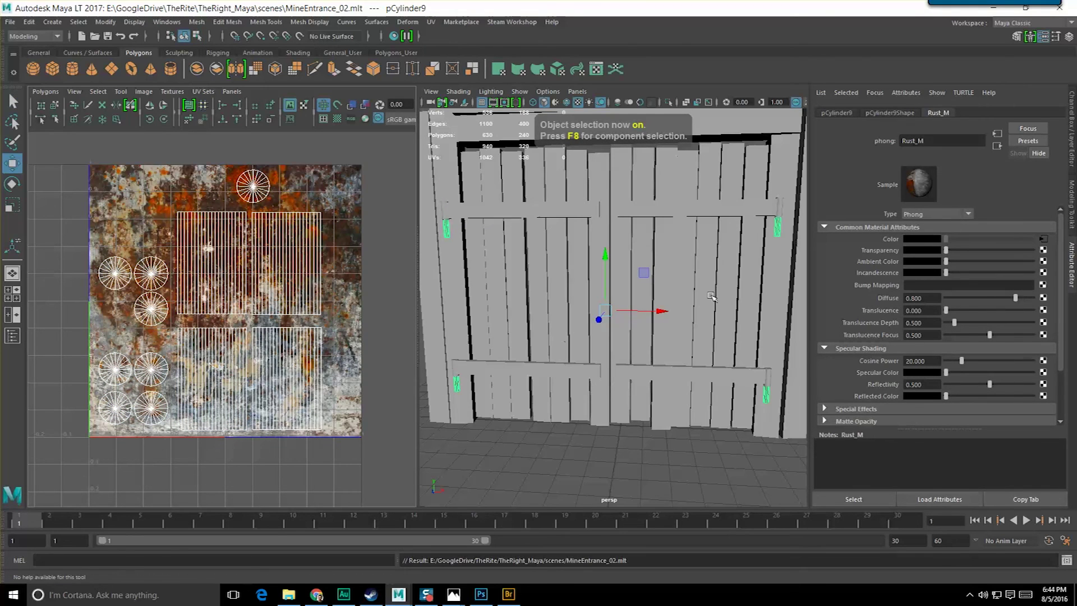
left_click_drag(628, 303, 680, 300, "alt")
key("F8")
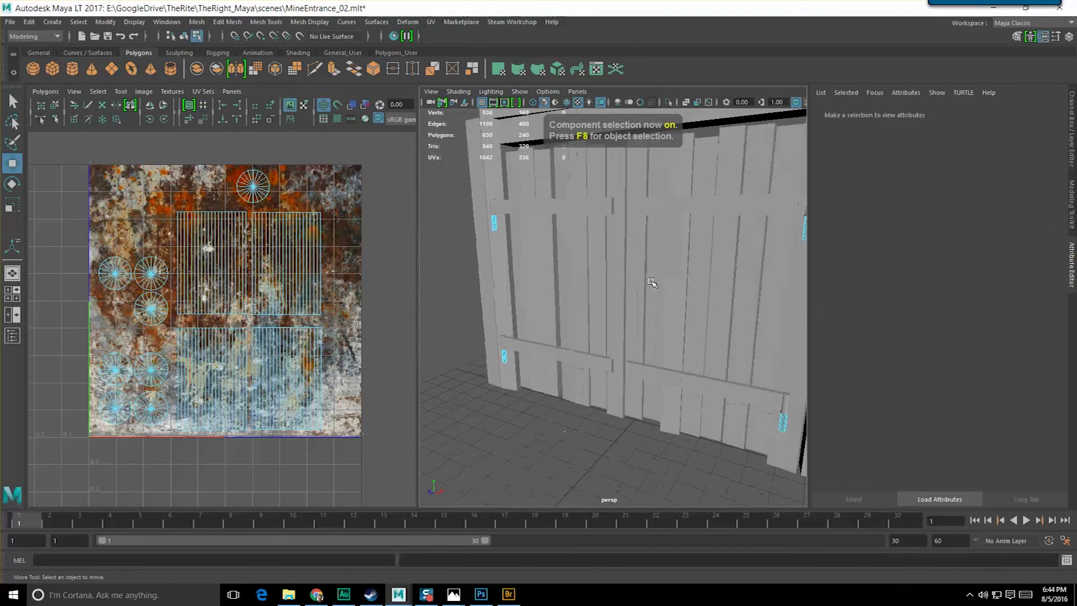
key("F8")
key("q")
left_click(580, 433)
- Select the hinge pins, switch to edge mode, and select the edge loop around one pin's lower rim
middle_click_drag(652, 352, 505, 373, "alt")
right_click_drag(505, 373, 696, 263, "alt")
middle_click_drag(696, 263, 589, 375, "alt")
left_click_drag(587, 373, 601, 264, "alt")
left_click(616, 214)
middle_click_drag(615, 213, 612, 365, "alt")
left_click_drag(612, 364, 600, 268, "alt")
right_click_drag(601, 267, 600, 237)
scroll(589, 300, "up", 6)
double_click(583, 345)
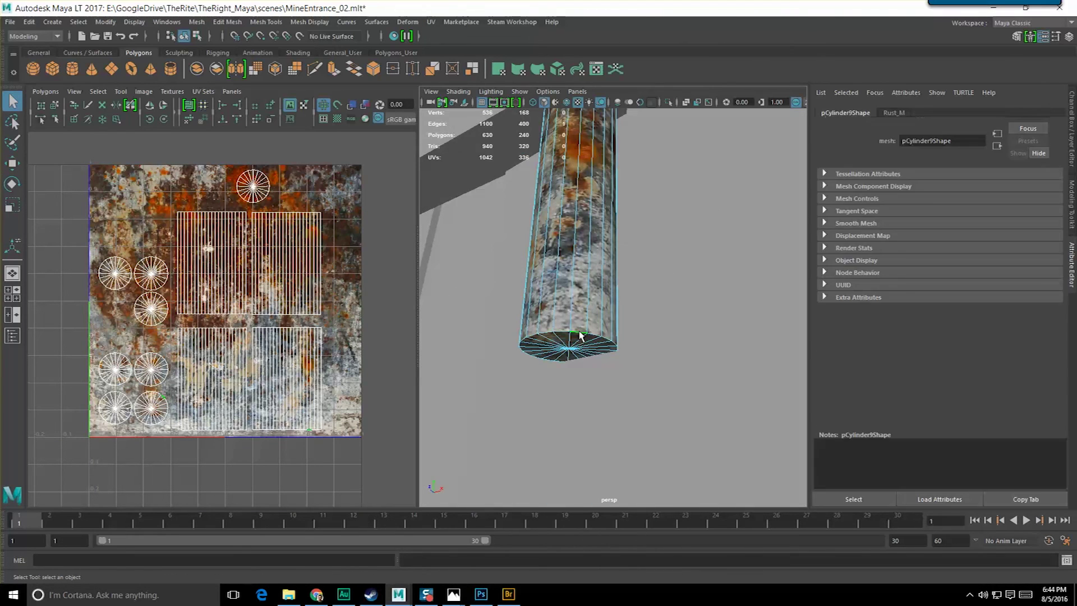
- Add the lower rim edge loops of the other hinge pins to the edge selection
scroll(582, 359, "down", 5)
left_click_drag(582, 365, 541, 384, "alt")
right_click_drag(541, 385, 694, 391, "alt")
middle_click_drag(694, 391, 690, 412, "alt")
scroll(611, 368, "down", 4)
scroll(626, 339, "up", 6)
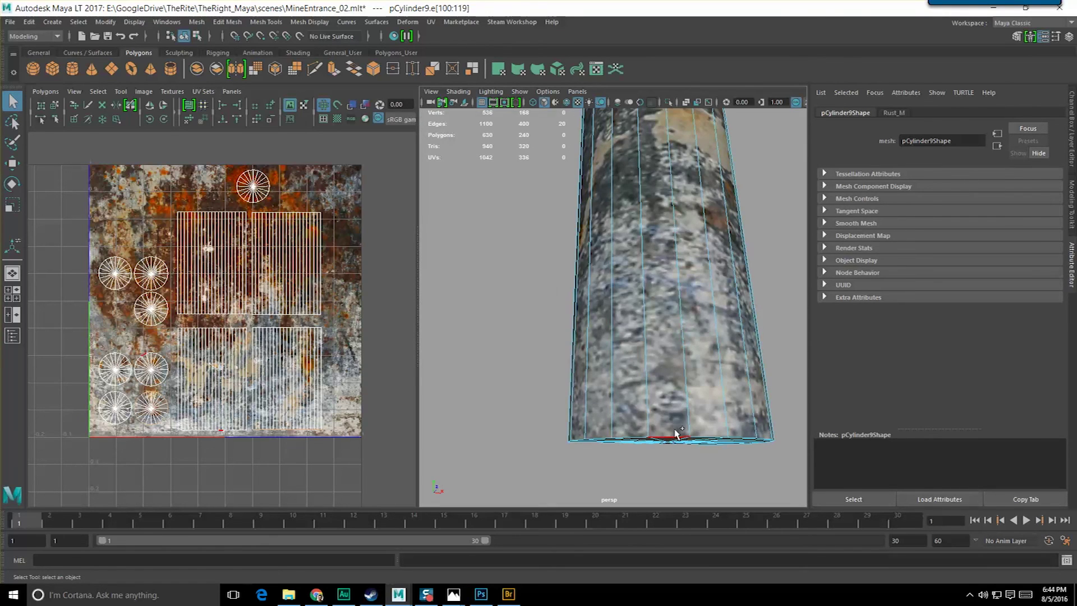
scroll(652, 308, "down", 8)
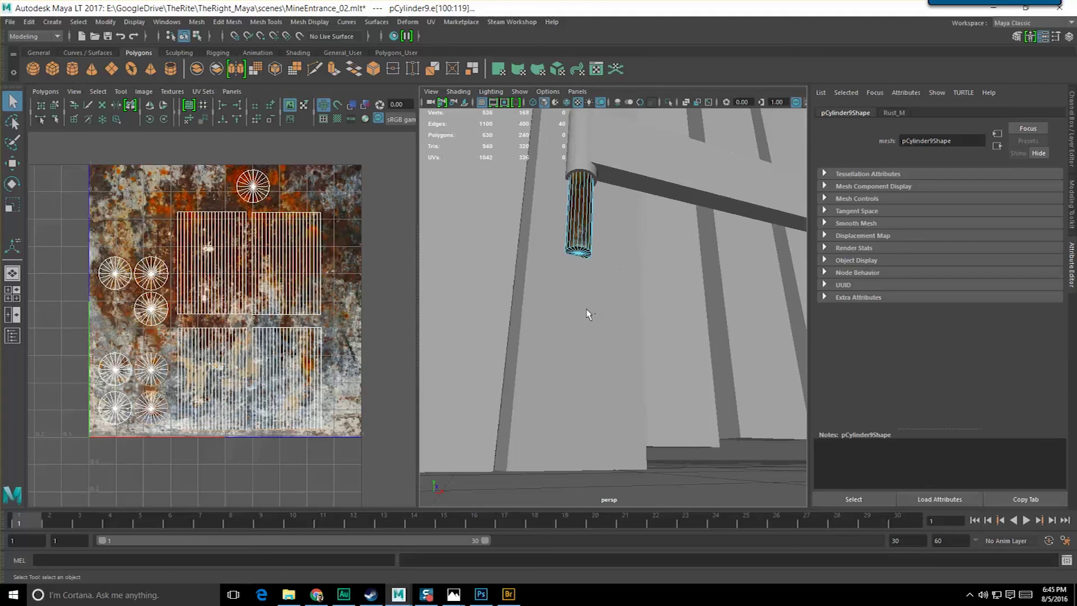
mouse_move(578, 263)
middle_mouse_down("alt")
mouse_move(577, 247)
mouse_move(577, 268)
middle_mouse_up("alt")
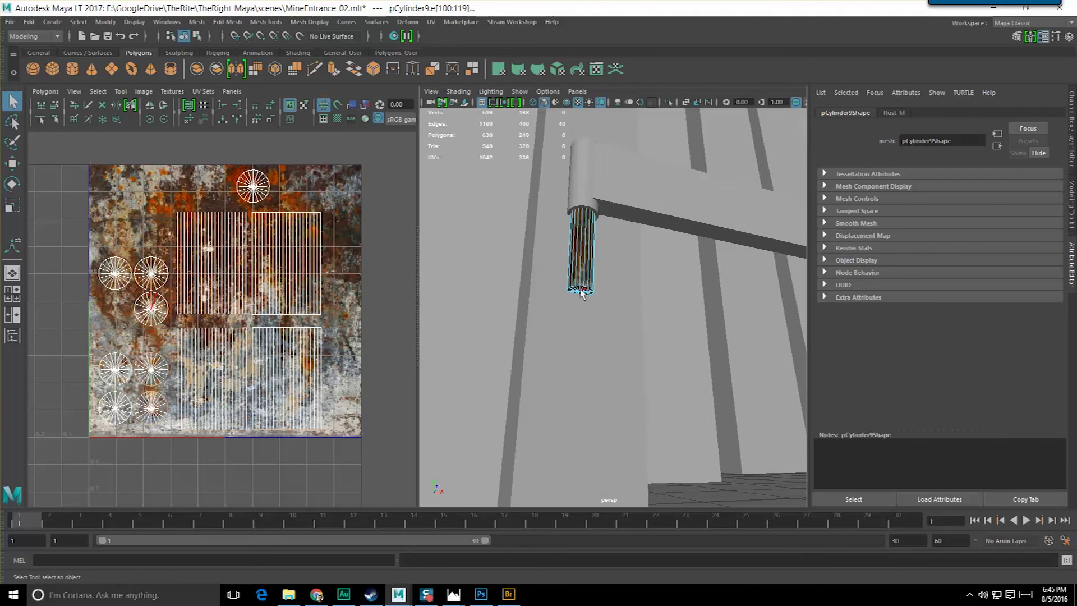
left_click_drag(688, 326, 600, 335, "alt")
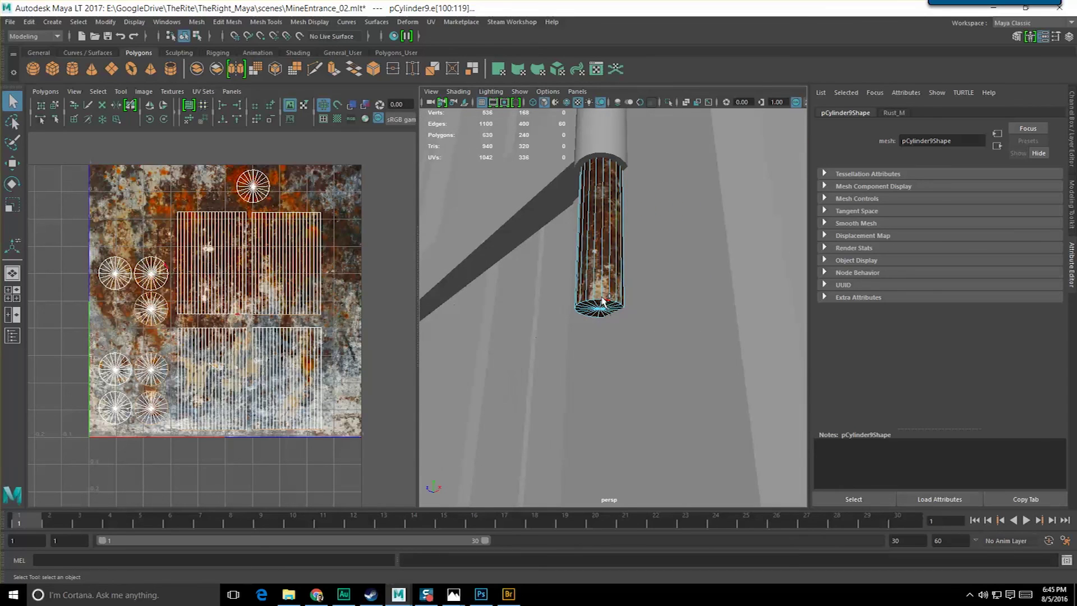
- Bevel the selected lower rim edges of the hinge pins with 3 segments and a fraction of 0.191
right_click_drag(543, 279, 609, 293, "shift")
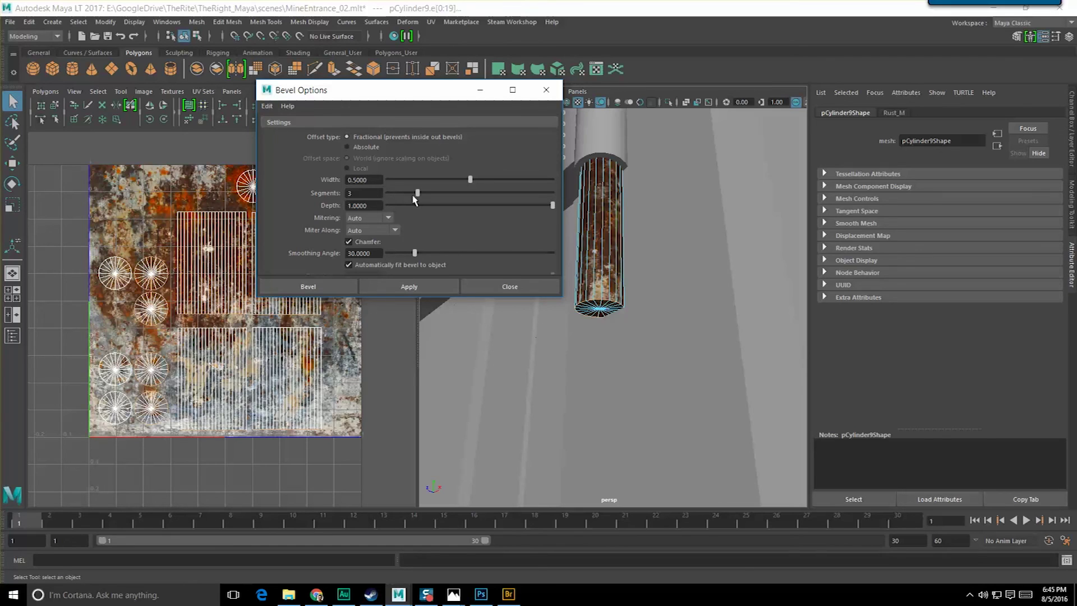
left_click(407, 289)
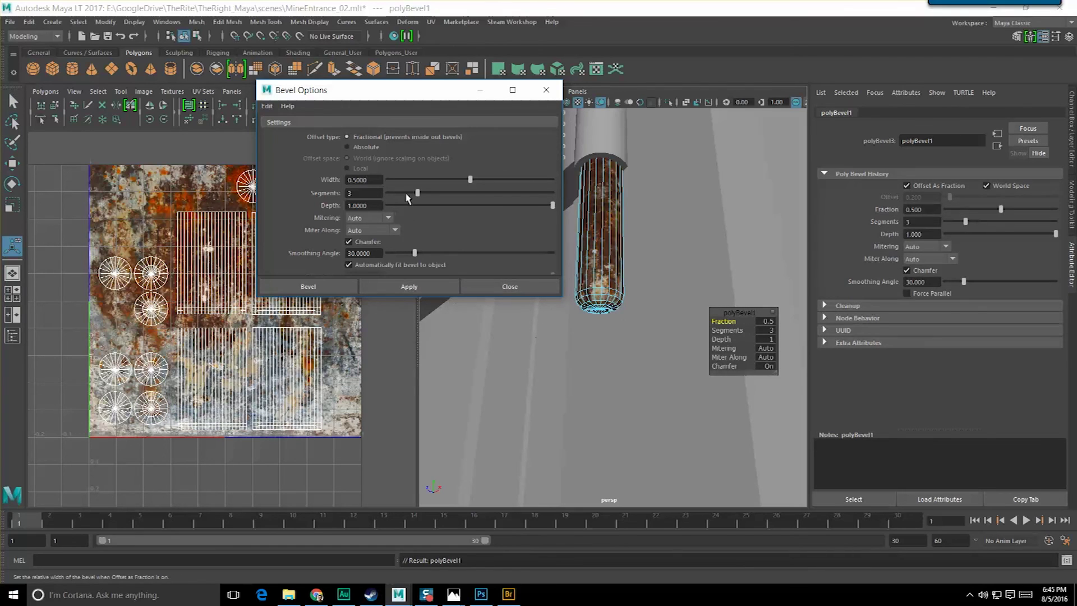
left_click(508, 287)
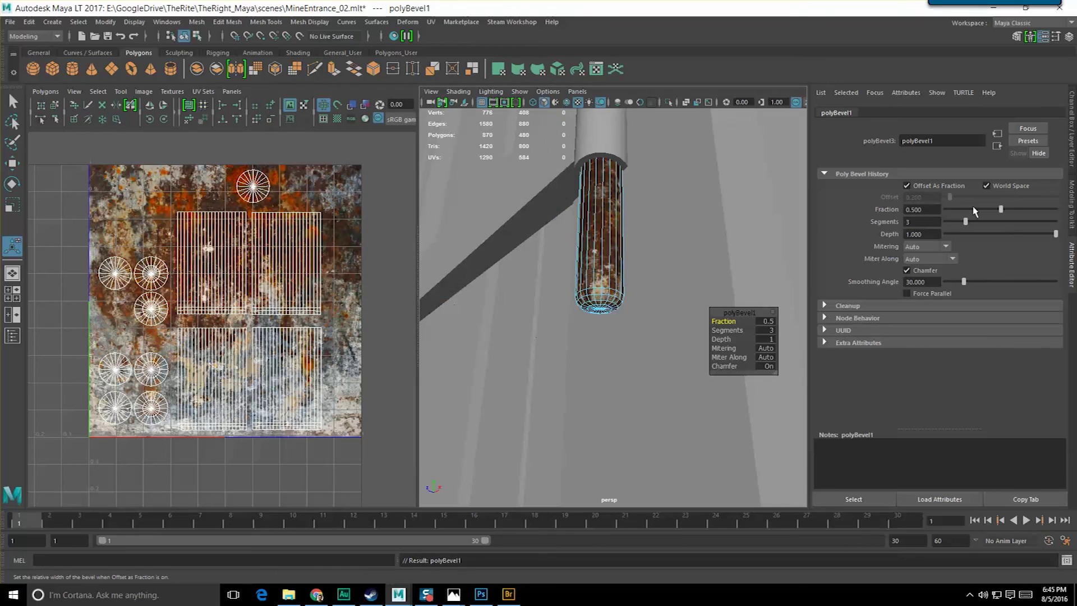
left_click_drag(980, 214, 972, 213)
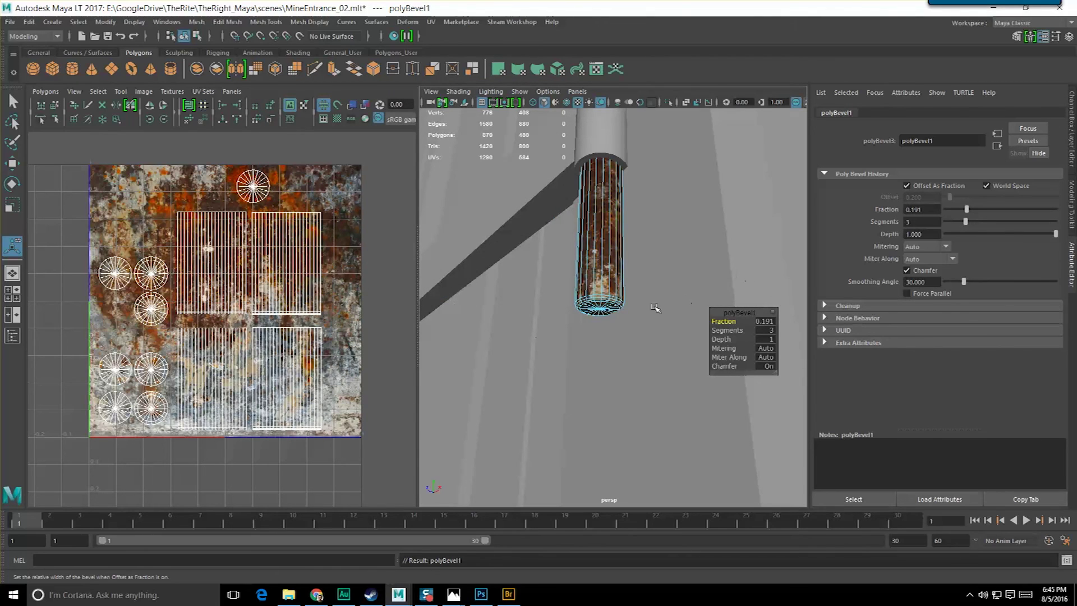
- Check the bevelled pin rim up close, save the scene, and return to object selection with nothing selected
left_click(595, 302)
key("f")
left_click_drag(618, 354, 613, 341, "alt")
scroll(613, 341, "down", 8)
scroll(614, 342, "up", 10)
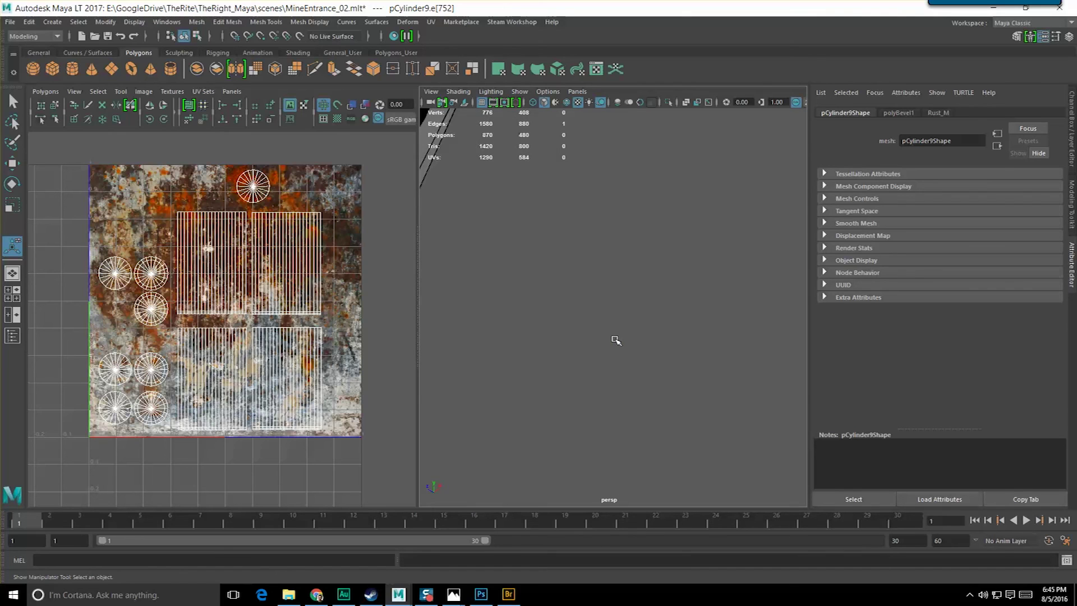
left_click_drag(615, 339, 589, 357, "alt")
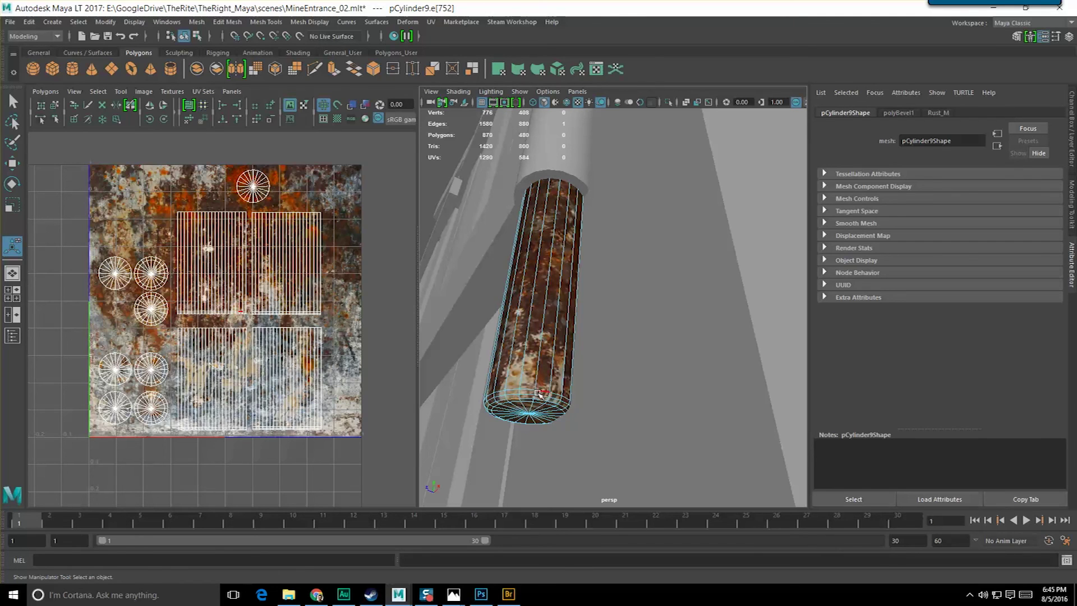
scroll(537, 394, "down", 10)
left_click_drag(534, 390, 588, 390, "alt")
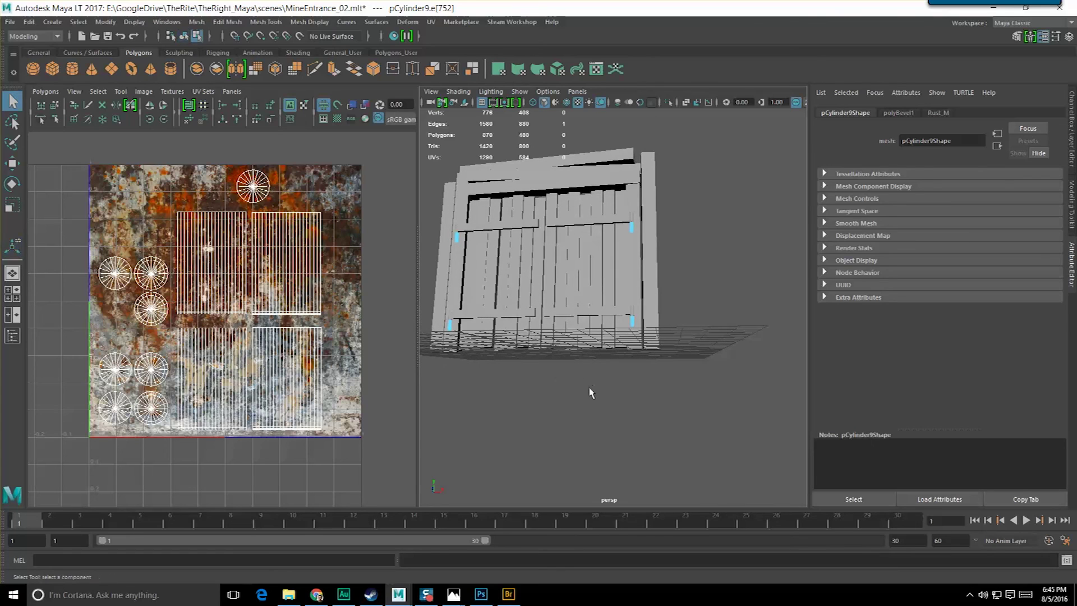
key("F8")
left_click(727, 326)
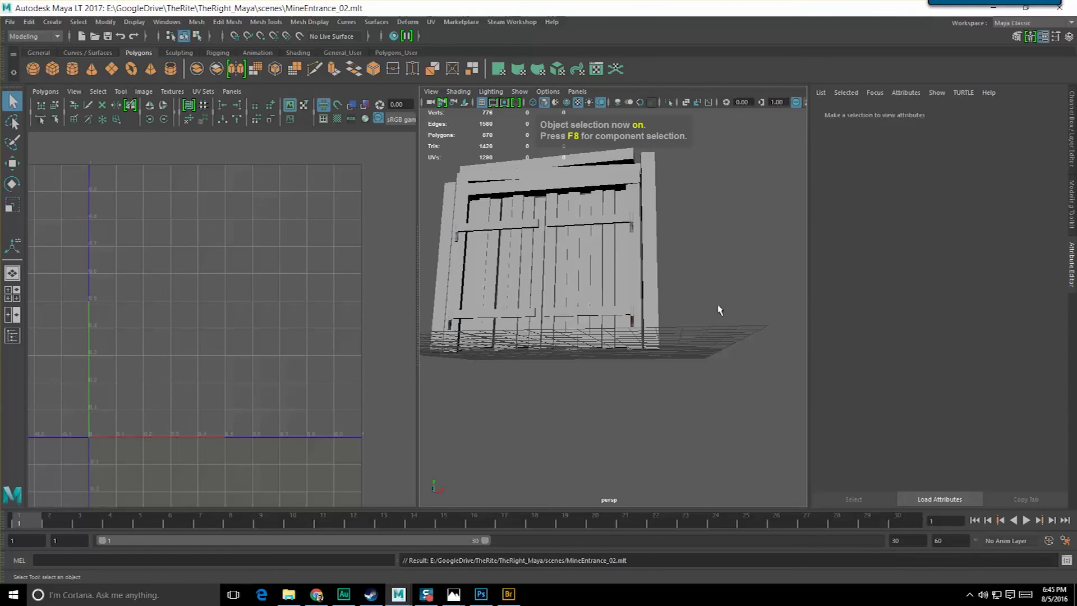
- Examine the crossbars and hinges across both doors, selecting individual crossbars to check their UVs
scroll(587, 315, "up", 6)
left_click_drag(587, 315, 658, 343, "alt")
scroll(657, 344, "down", 6)
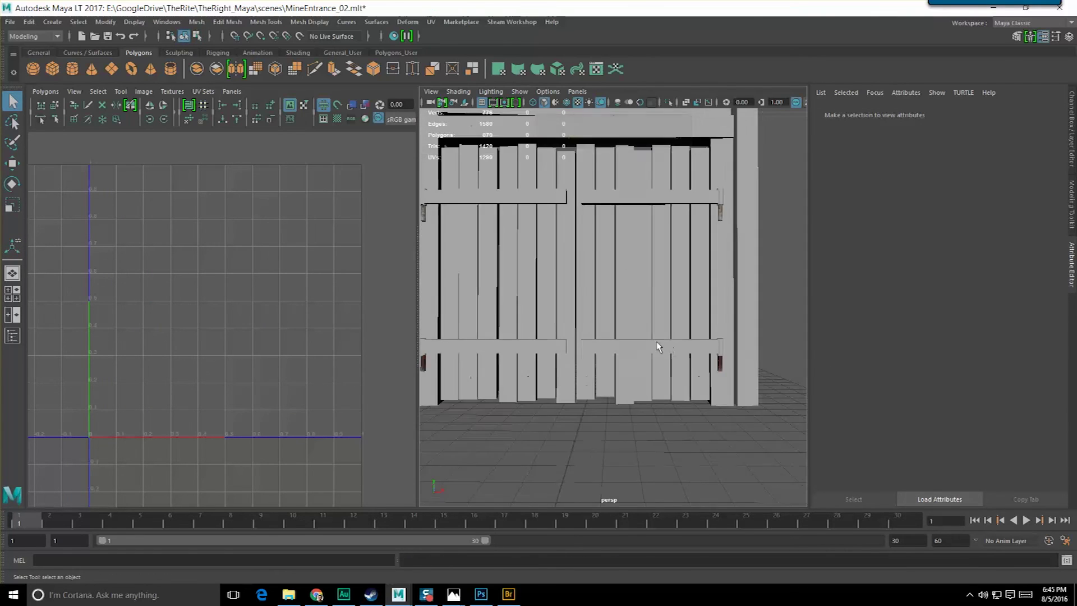
middle_click_drag(658, 343, 655, 367, "alt")
left_click_drag(655, 367, 650, 376, "alt")
left_click(573, 228)
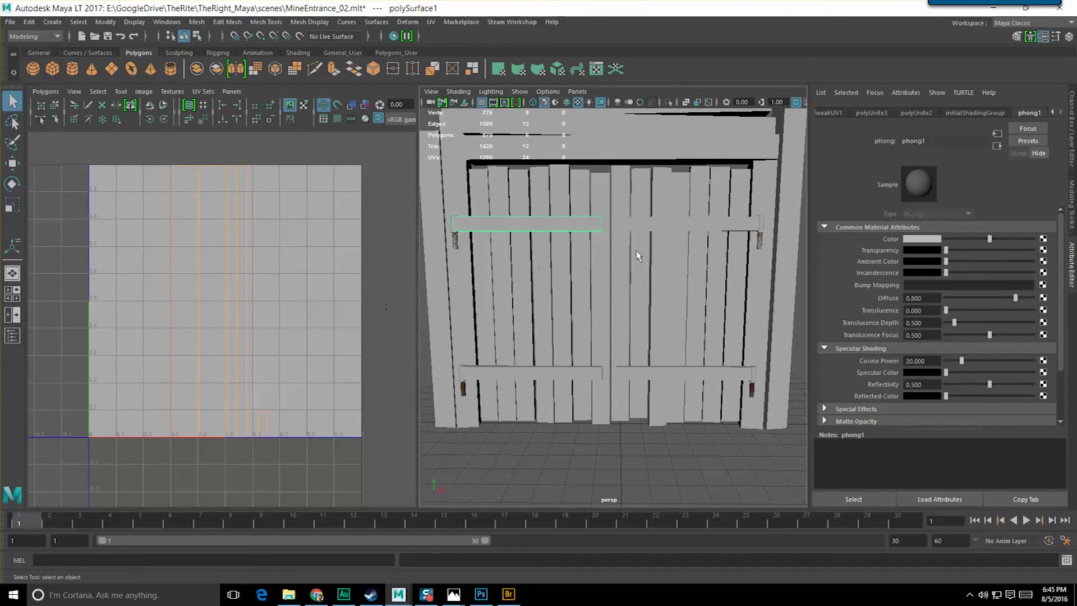
left_click(660, 237)
left_click(583, 219)
left_click(566, 370)
left_click(564, 221)
- Select the barrel of the left door's upper hinge, switch to edge mode, and select the edge loop around its top rim
left_click_drag(509, 251, 579, 296, "alt")
left_click(574, 297)
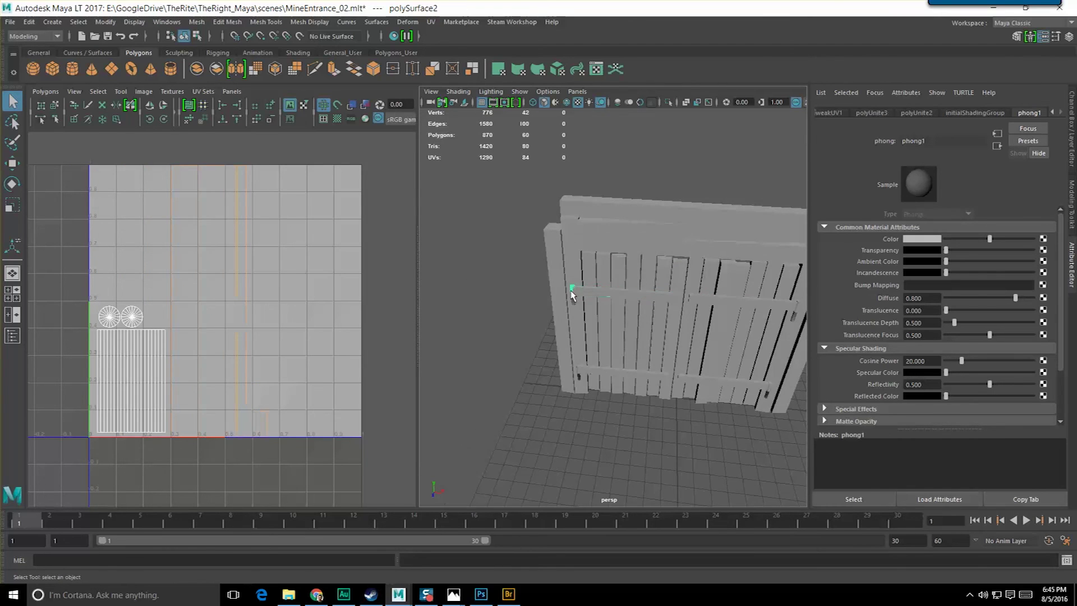
scroll(573, 303, "up", 5)
left_click(551, 449, "shift")
right_click_drag(526, 273, 601, 571)
left_click_drag(561, 354, 610, 347, "alt")
left_click(464, 332)
left_click_drag(533, 310, 563, 329, "alt")
left_click(563, 329)
scroll(563, 329, "up", 4)
right_click_drag(492, 308, 491, 266)
double_click(493, 317)
- Try a bevel with a fraction of 0.2 on the barrel's top rim alone, and undo it
right_click(491, 317, "shift")
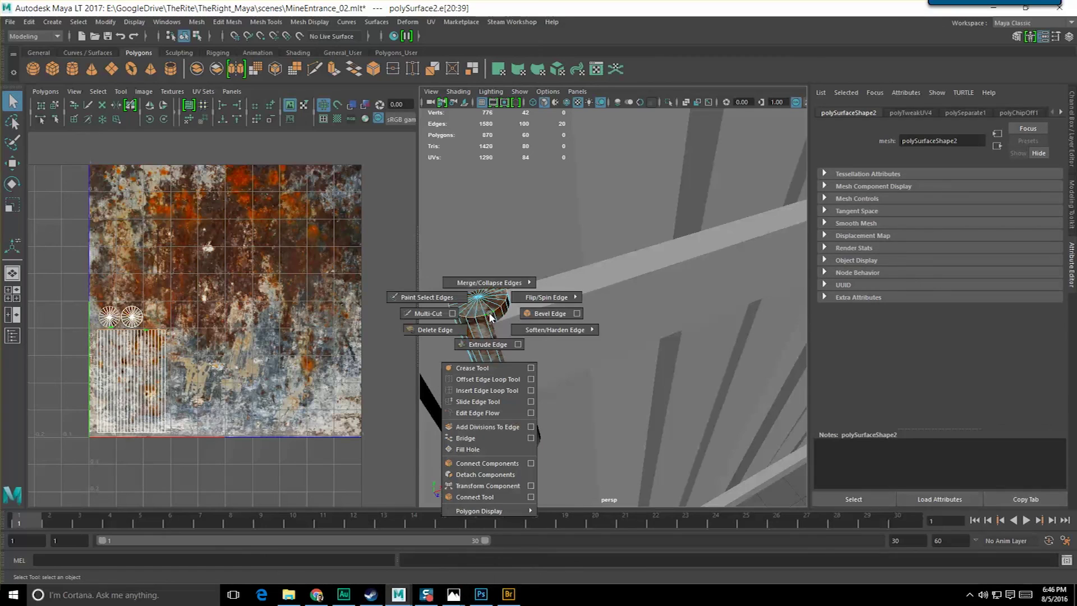
left_click(548, 313)
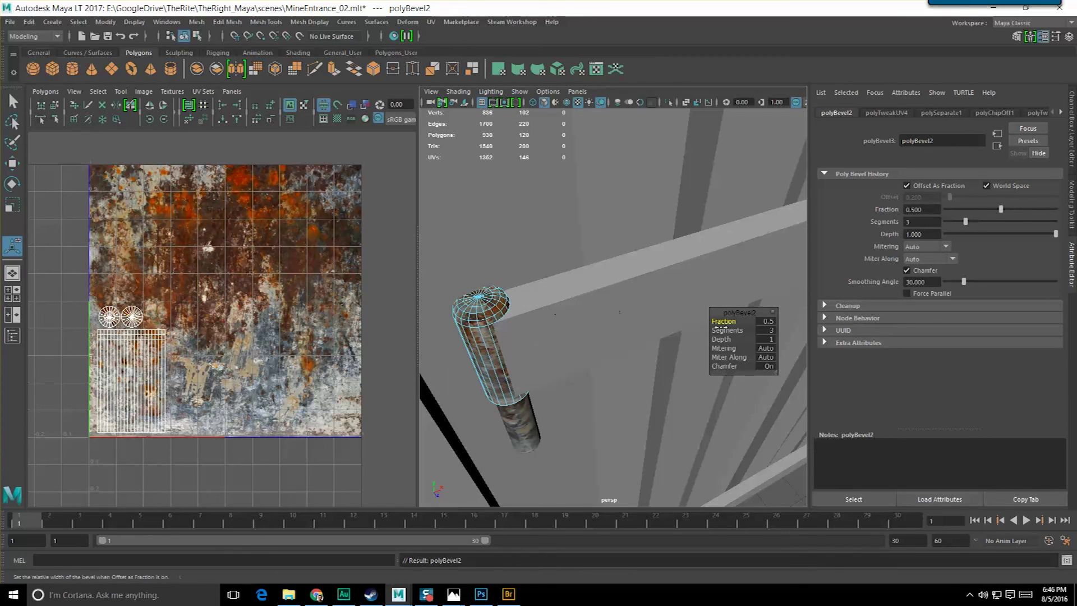
type("0.2")
key("Return")
left_click_drag(517, 353, 600, 394, "alt")
key("ctrl+z")
key("ctrl+z")
- Add the barrel's bottom rim loop to the selection and bevel both rims with a width of 0.2 and 3 segments
scroll(593, 395, "up", 8)
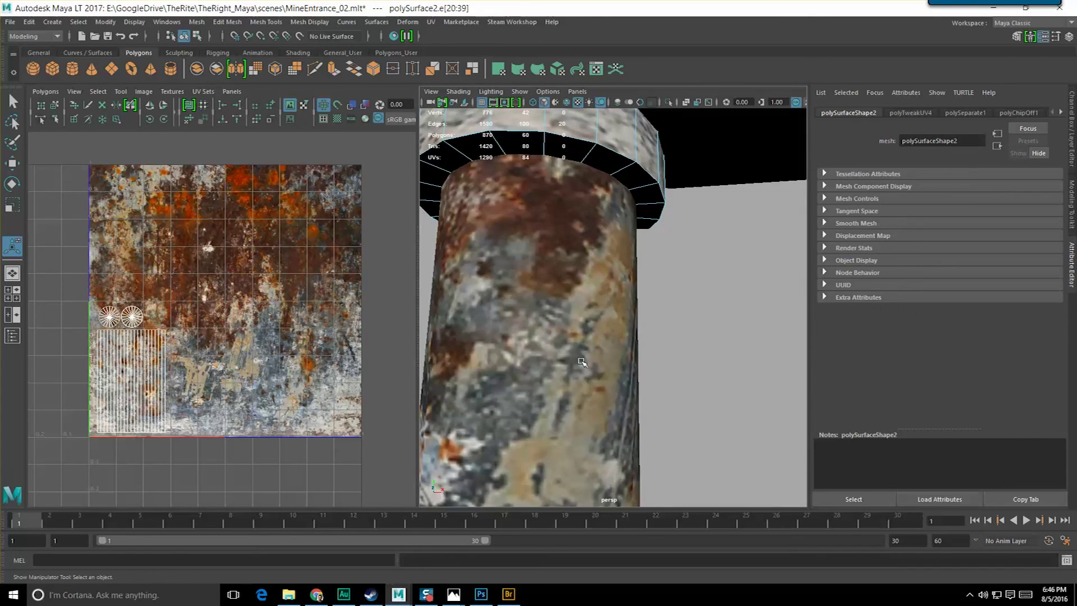
scroll(582, 361, "down", 8)
key("q")
scroll(611, 348, "down", 8)
left_click_drag(607, 343, 605, 305, "alt")
scroll(607, 345, "up", 8)
double_click(604, 305)
right_click_drag(606, 307, 693, 308, "shift")
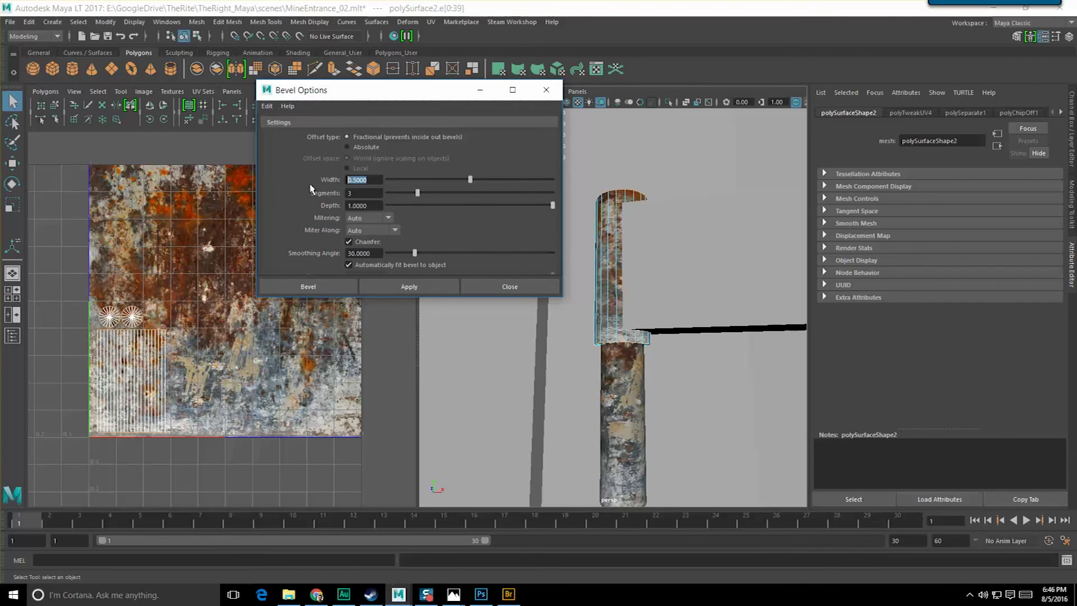
left_click(421, 285)
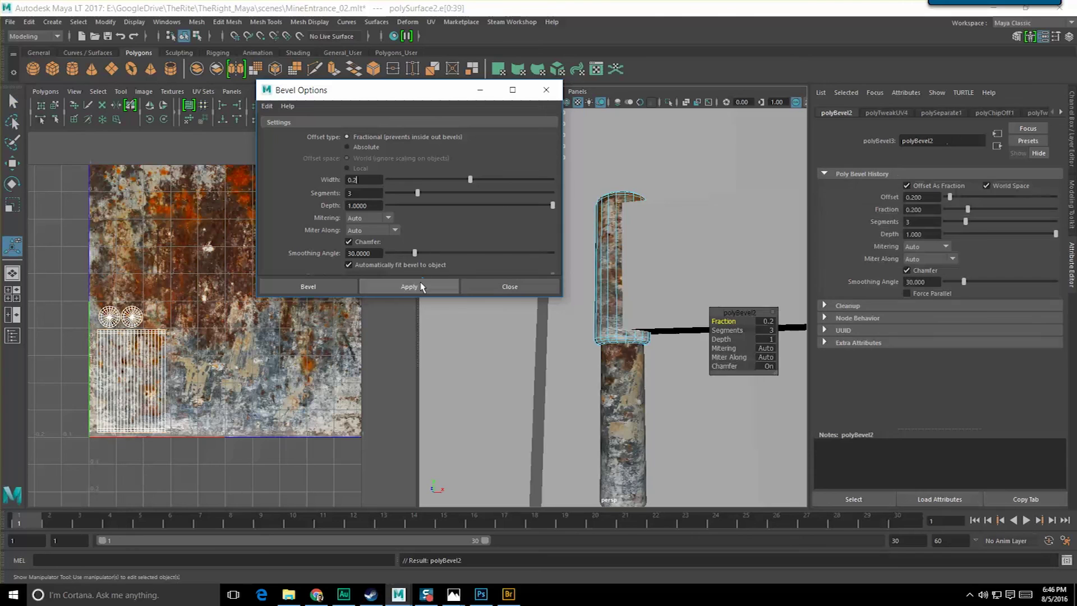
- Select the barrel of the left door's lower hinge
scroll(593, 352, "down", 6)
key("q")
left_click_drag(599, 396, 600, 291, "alt")
right_click_drag(611, 328, 622, 312)
scroll(617, 342, "up", 6)
middle_click_drag(617, 340, 555, 318, "alt")
right_click_drag(601, 285, 599, 257)
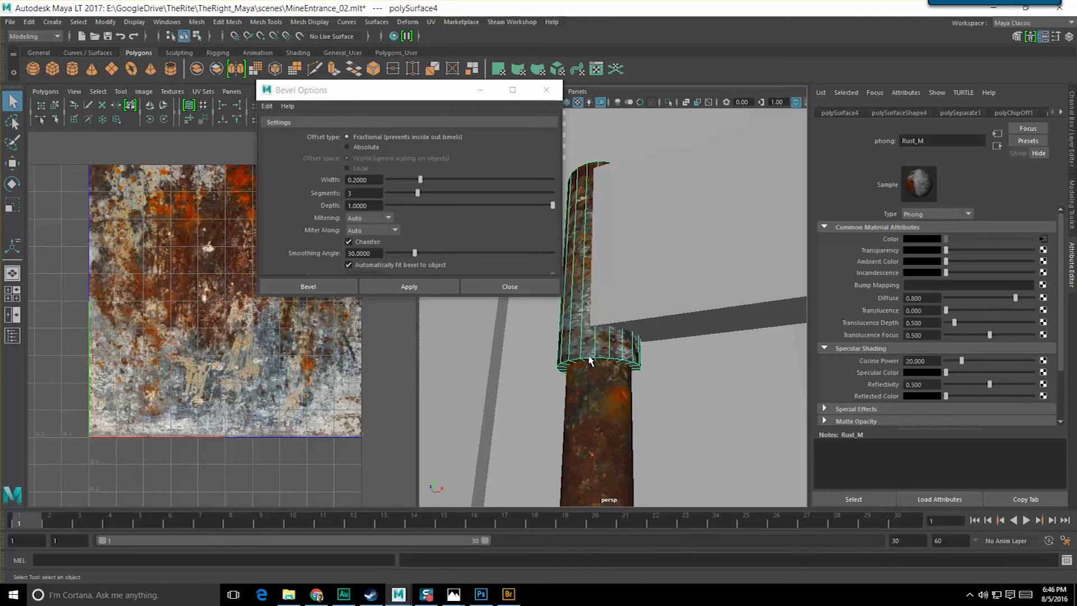
- Switch the lower hinge barrel to edge mode and select the edge loop around its bottom rim
right_click_drag(589, 362, 589, 355)
right_click_drag(585, 266, 584, 266)
left_click(588, 357)
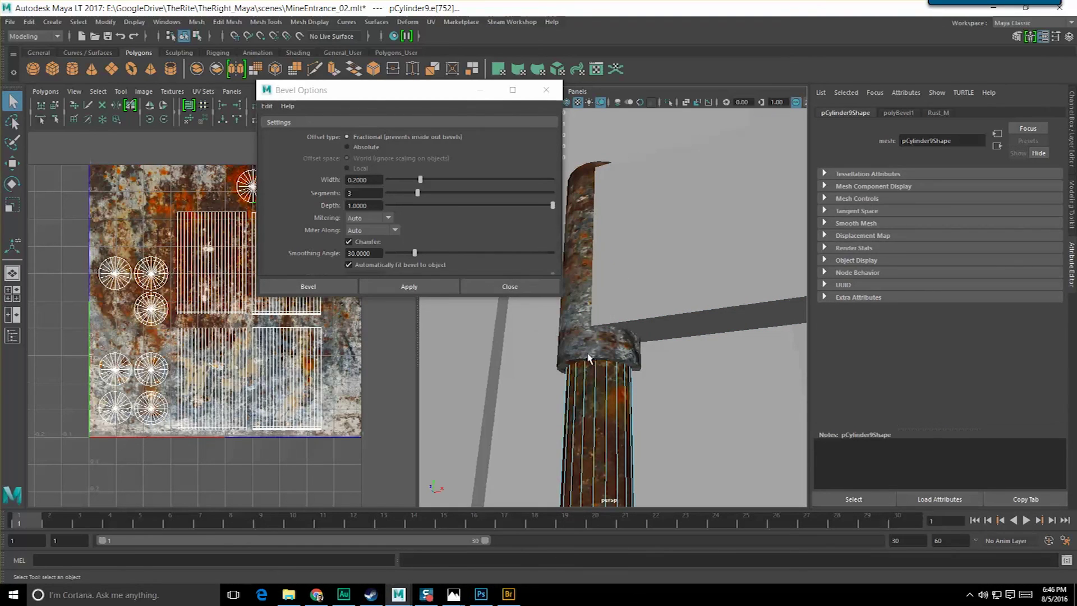
key("F8")
left_click(585, 344)
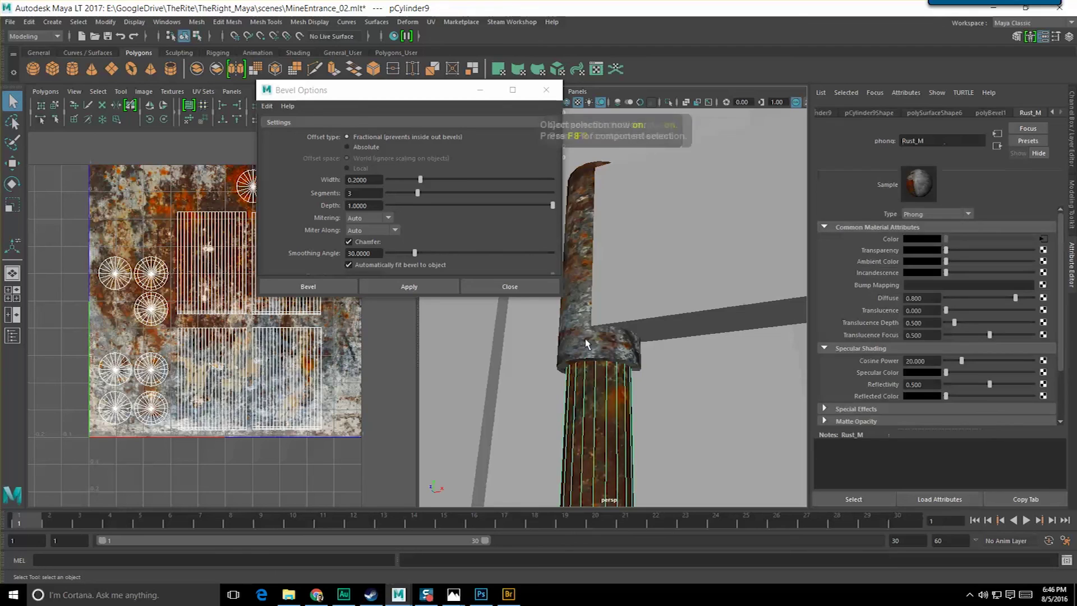
right_click_drag(576, 344, 576, 344)
right_click_drag(573, 255, 573, 254)
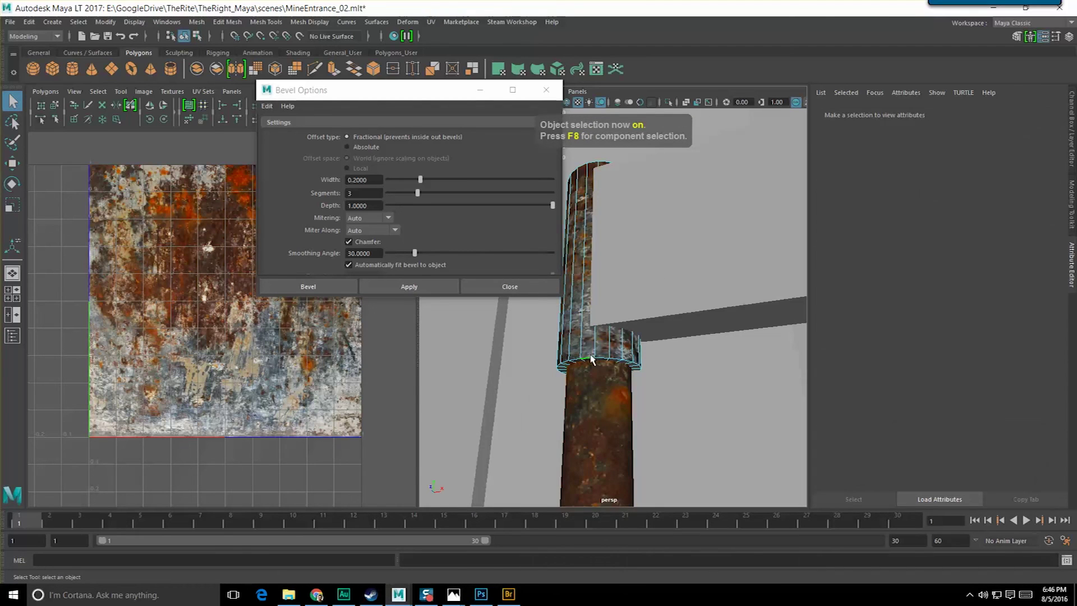
double_click(590, 357)
- Select the lower hinge barrel's top and bottom rim loops together and bevel them with a width of 0.2 and 3 segments
left_click_drag(590, 357, 651, 416, "alt")
middle_click_drag(651, 415, 546, 304, "alt")
left_click_drag(546, 304, 659, 438, "alt")
right_click_drag(659, 438, 644, 396, "alt")
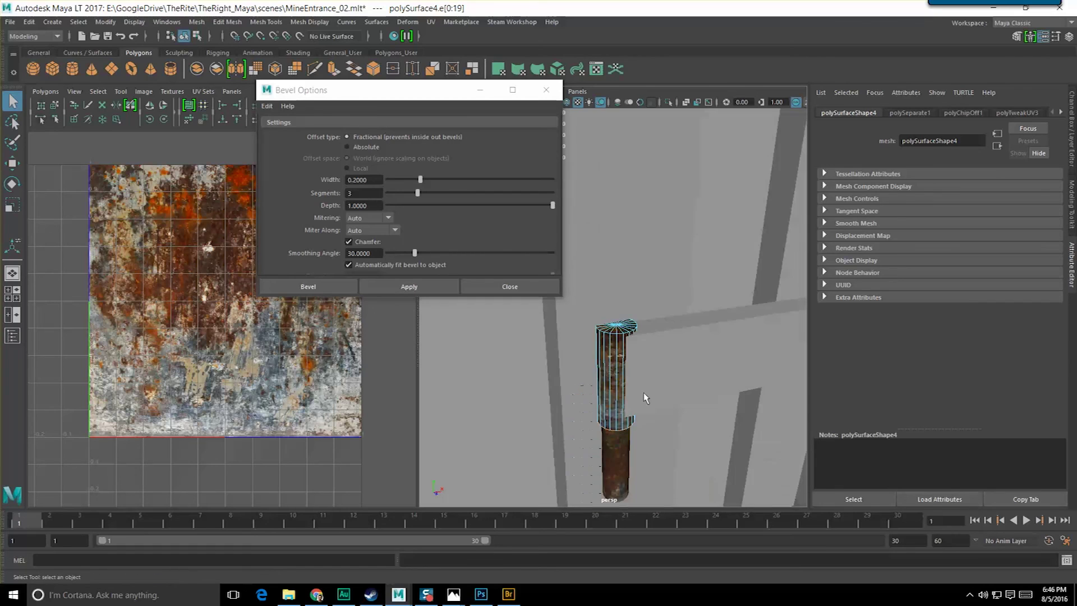
right_click_drag(617, 355, 622, 419, "alt")
left_click_drag(621, 487, 660, 422, "alt")
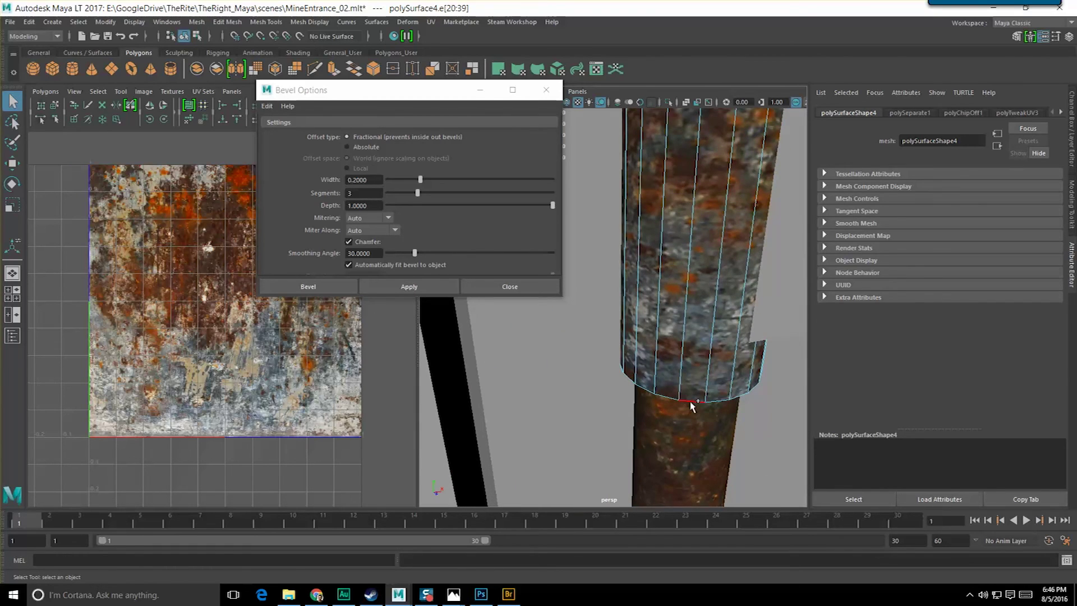
left_click_drag(694, 289, 682, 341, "alt")
mouse_move(682, 341)
right_mouse_down("shift")
mouse_move(684, 366)
mouse_move(729, 350)
mouse_move(399, 293)
right_mouse_up("shift")
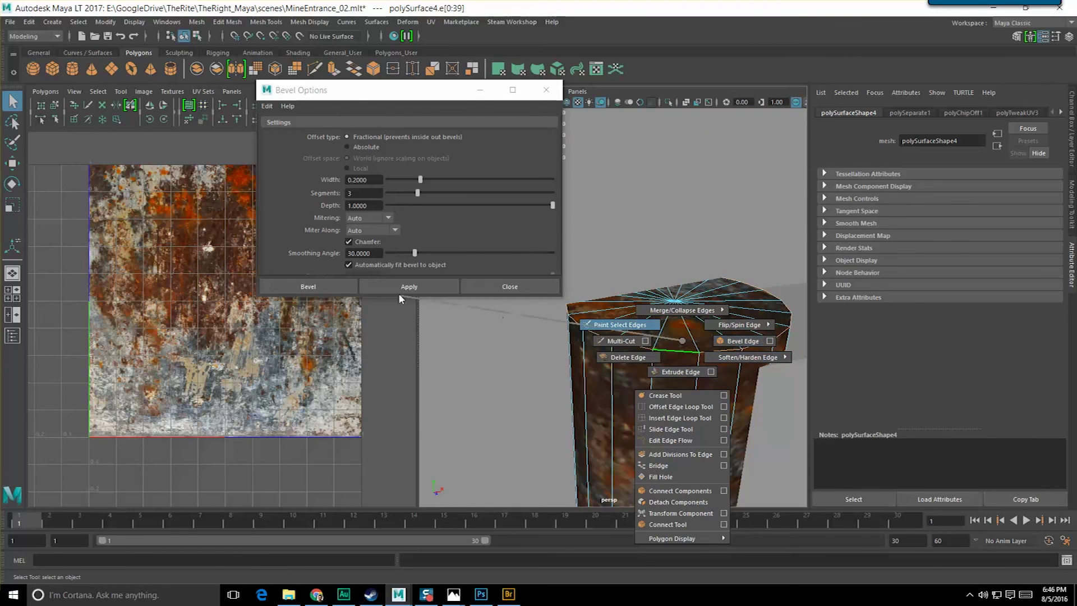
right_click_drag(503, 226, 502, 227, "shift")
left_click(433, 288)
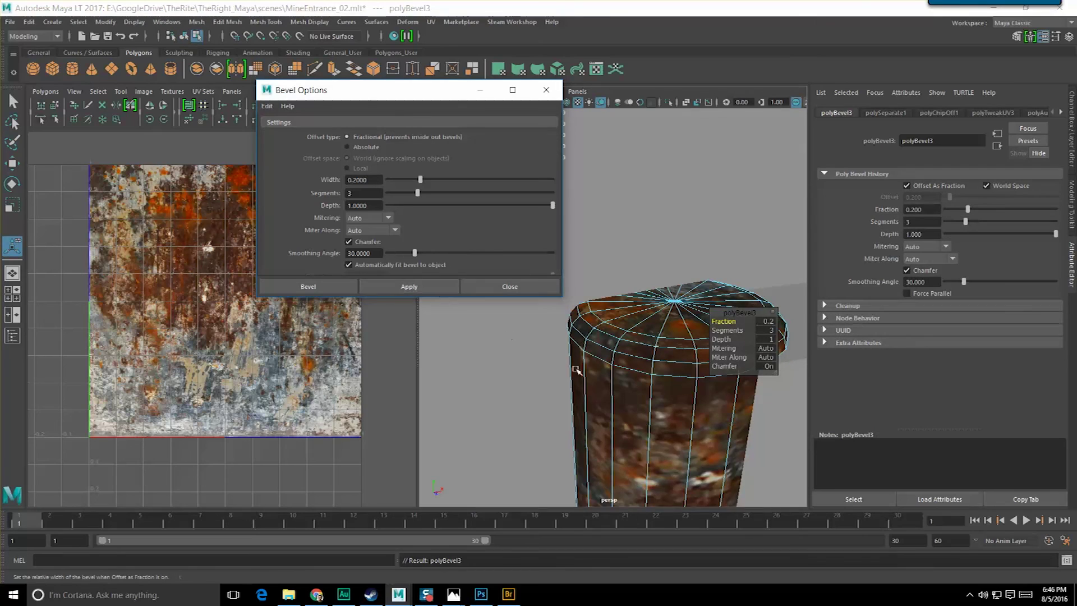
- Close the bevel options, return to object selection, save the scene and clear the selection
scroll(581, 369, "down", 6)
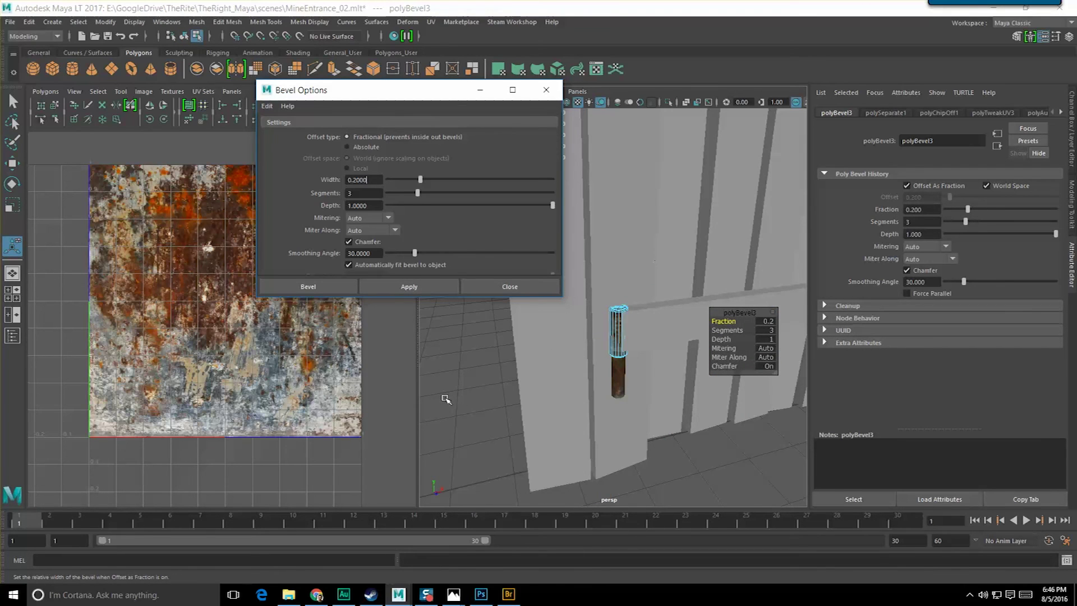
left_click(410, 402)
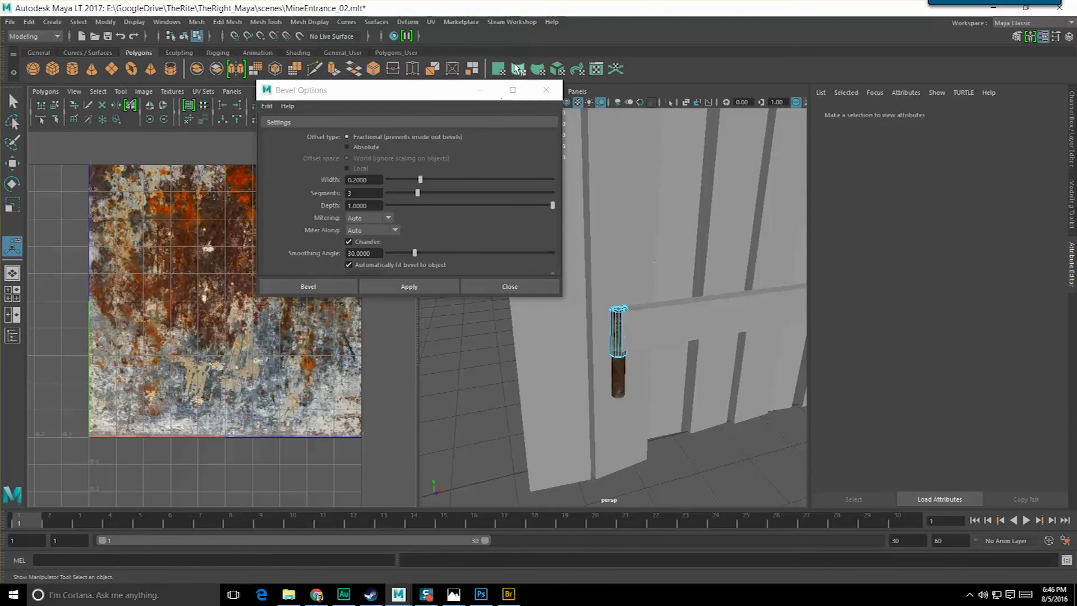
left_click(546, 89)
left_click_drag(608, 247, 574, 252, "alt")
key("q")
key("F8")
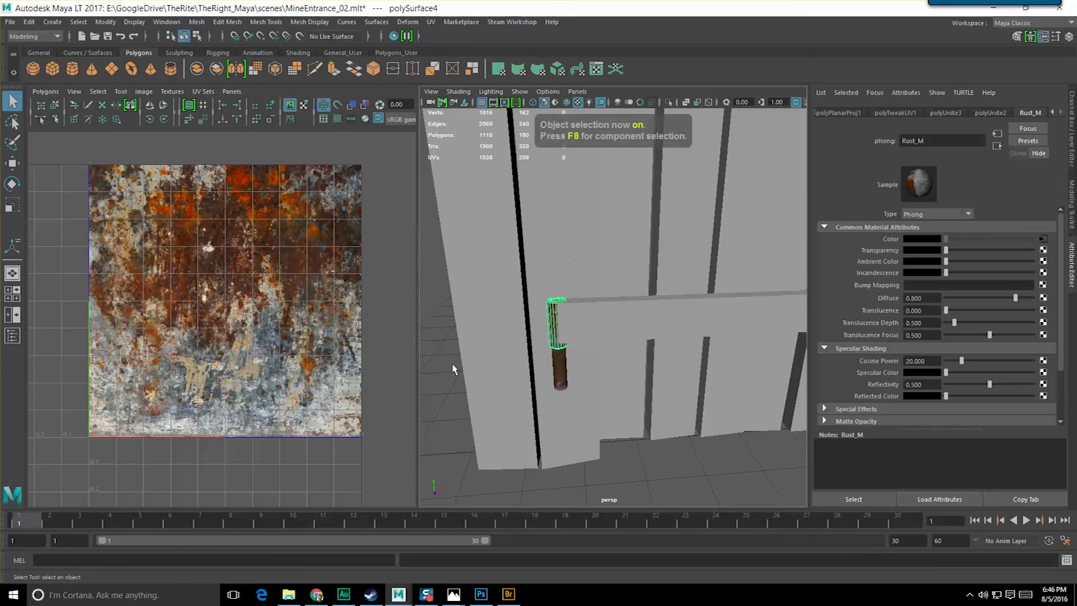
key("ctrl+s")
left_click(443, 434)
- Examine the bevelled lower hinge barrel up close and the whole pair of doors from the front
left_click(558, 319)
key("f")
left_click_drag(571, 345, 644, 405, "alt")
scroll(637, 405, "down", 7)
scroll(637, 405, "down", 5)
left_click(682, 438)
left_click_drag(681, 437, 606, 394, "alt")
scroll(560, 387, "down", 6)
scroll(560, 387, "down", 3)
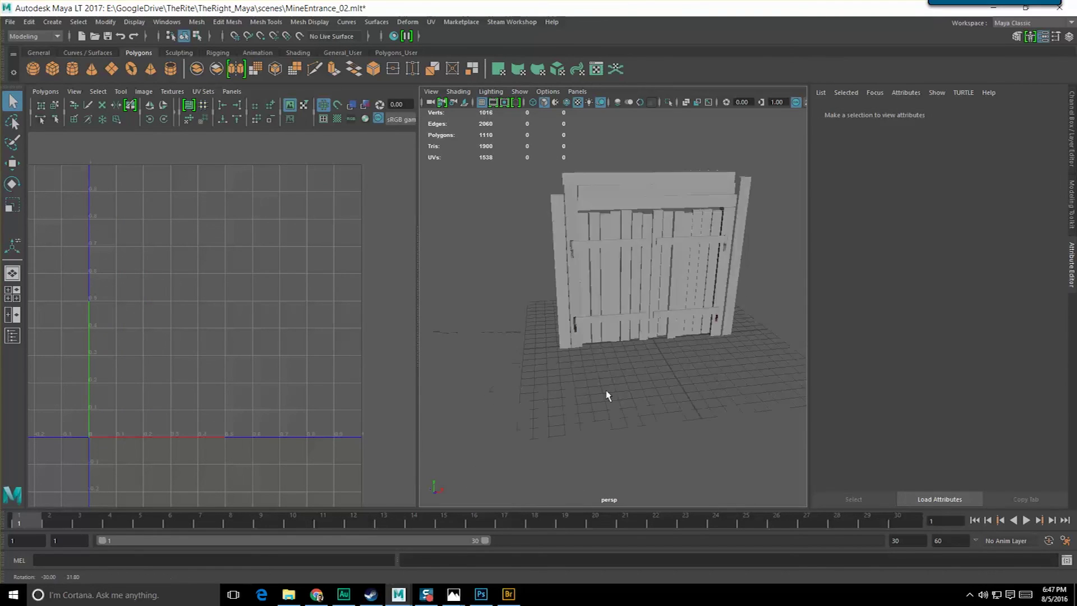
scroll(607, 386, "up", 8)
middle_click_drag(608, 386, 675, 447, "alt")
left_click_drag(675, 447, 645, 404, "alt")
left_click_drag(528, 208, 695, 291, "alt")
scroll(658, 294, "down", 5)
scroll(631, 365, "up", 4)
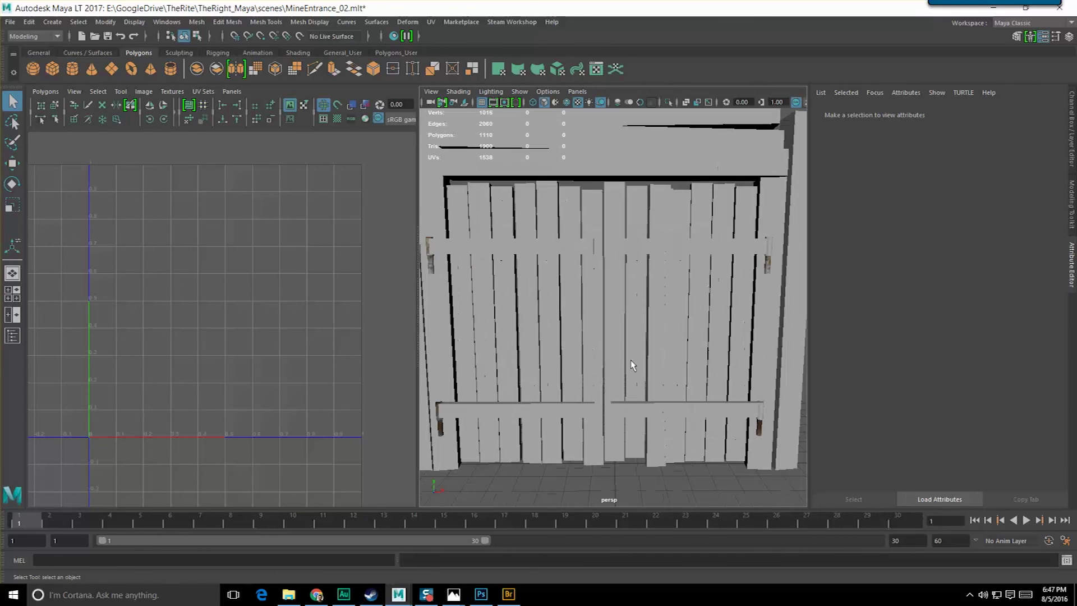
- Select the lower crossbar of the left door and switch it to face mode
left_click(641, 406)
left_click(564, 411)
left_click(640, 406)
left_click(564, 410)
middle_click_drag(518, 367, 608, 300, "alt")
scroll(613, 349, "up", 4)
left_click_drag(608, 300, 572, 316, "alt")
scroll(562, 323, "down", 3)
right_click_drag(564, 348, 563, 315)
- Select all faces of the left door's lower crossbar and assign the existing Rust_M material to them
left_click_drag(454, 286, 708, 419)
mouse_move(599, 353)
right_mouse_down("shift")
mouse_move(599, 378)
mouse_move(598, 352)
right_mouse_up("shift")
mouse_move(598, 352)
left_mouse_down("alt")
mouse_move(641, 359)
mouse_move(602, 362)
left_mouse_up("alt")
right_click_drag(604, 361, 604, 367)
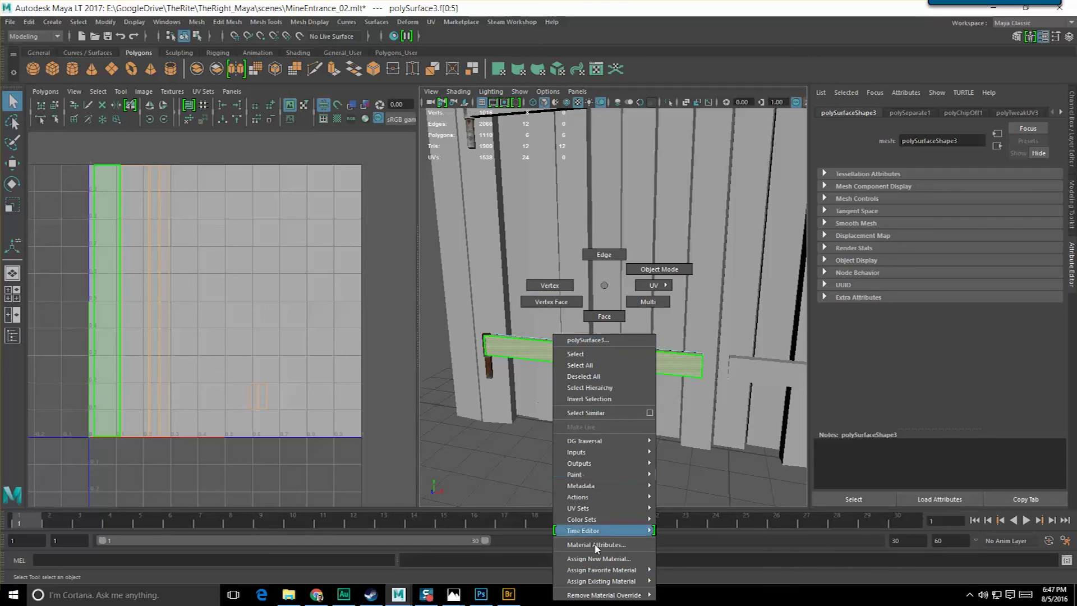
mouse_move(607, 582)
left_click(678, 582)
scroll(553, 428, "up", 5)
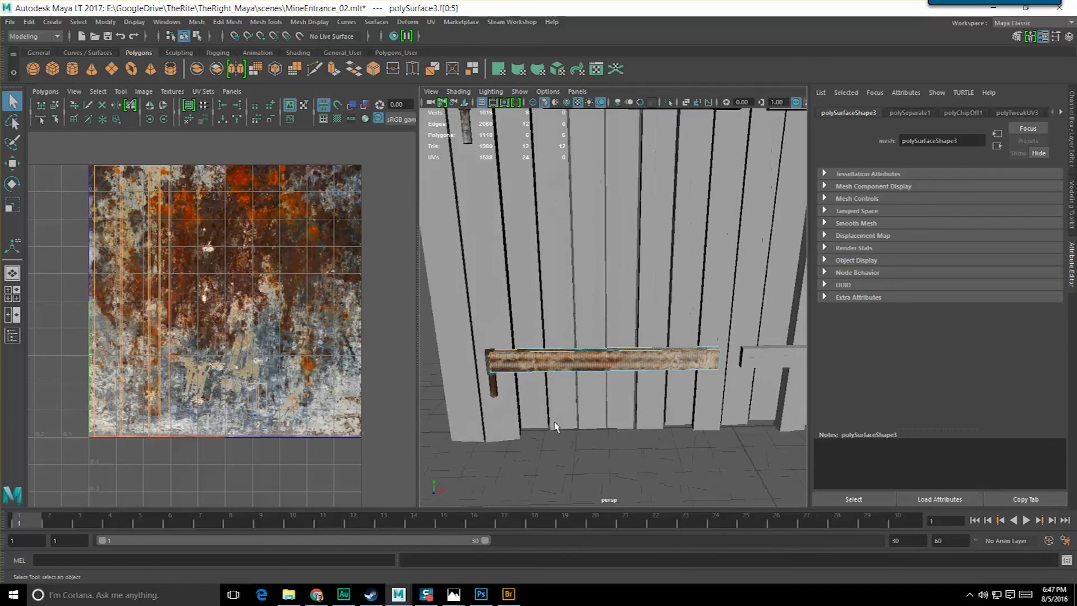
- Return to object selection, compare the crossbar's rust with the hinge barrel's, and leave only the crossbar selected
key("F8")
scroll(656, 384, "up", 4)
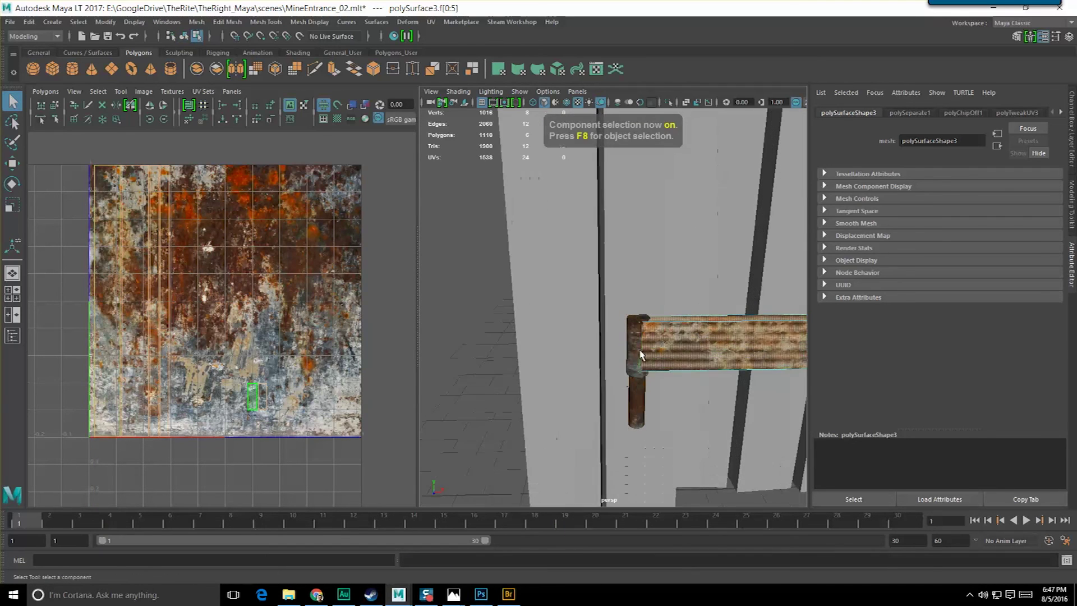
key("F8")
left_click(635, 343)
left_click(687, 352, "shift")
middle_click_drag(688, 357, 574, 384, "alt")
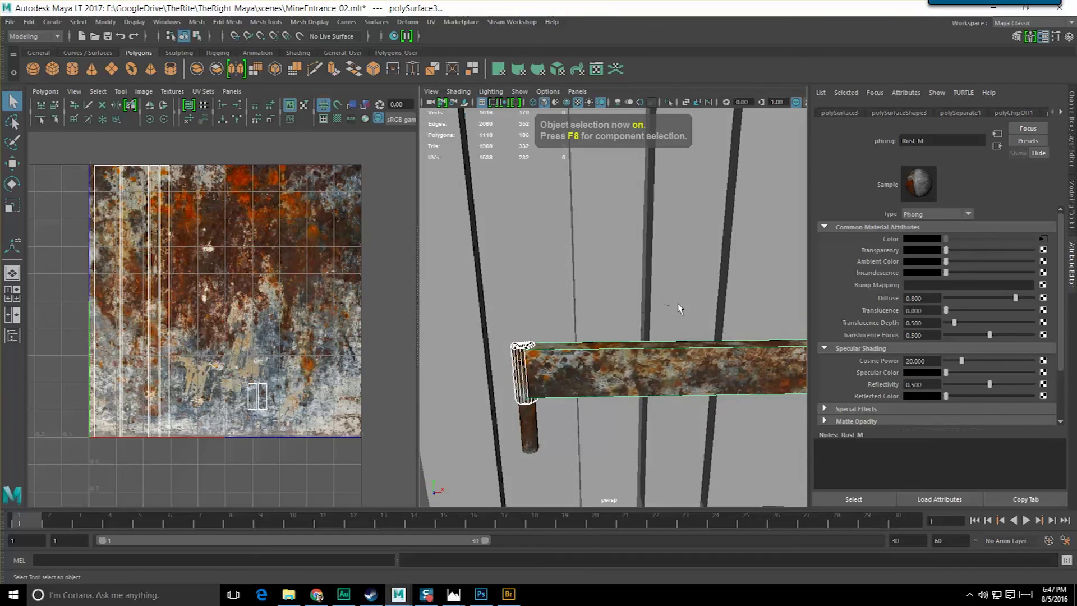
left_click_drag(677, 308, 599, 325, "alt")
left_click(600, 328)
scroll(601, 327, "down", 4)
- Bevel the edges of the left door's lower crossbar with a fraction of 0.2 and 3 segments, then return to object selection
left_click_drag(645, 280, 618, 286, "alt")
right_click_drag(618, 285, 618, 337)
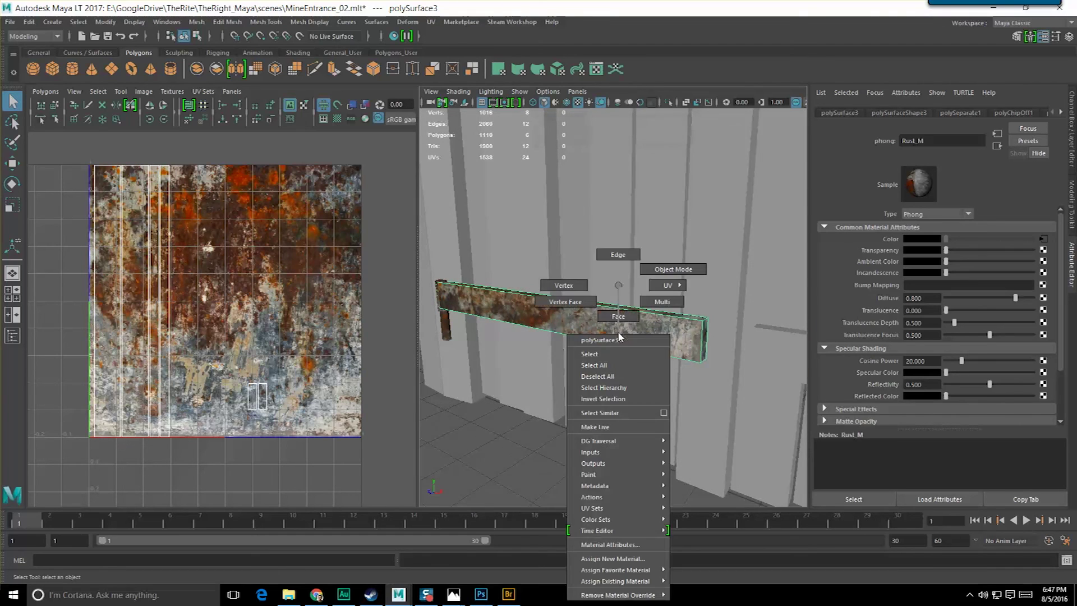
right_click_drag(614, 258, 613, 257)
scroll(606, 288, "up", 3)
left_click(661, 366)
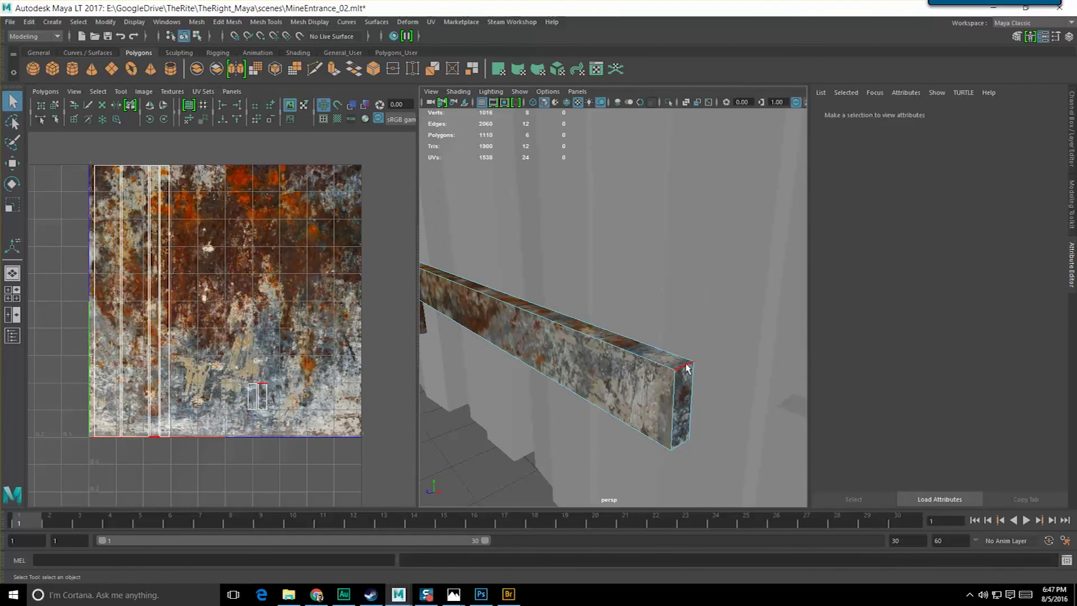
left_click(661, 366, "shift")
left_click(672, 355, "shift")
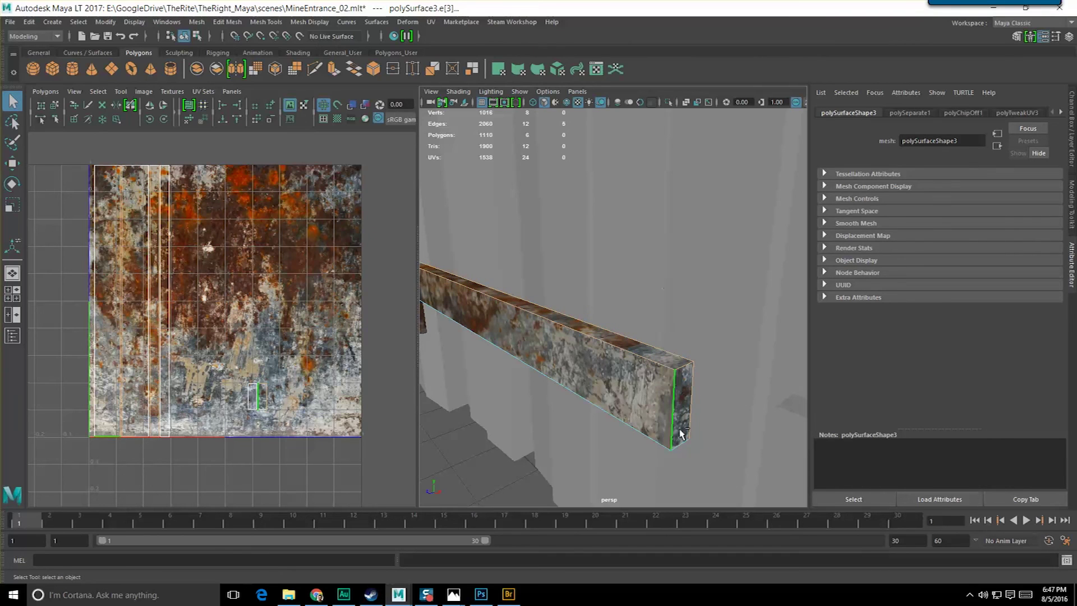
left_click(665, 446, "shift")
left_click_drag(665, 446, 645, 357, "alt")
left_click_drag(643, 357, 644, 358, "alt")
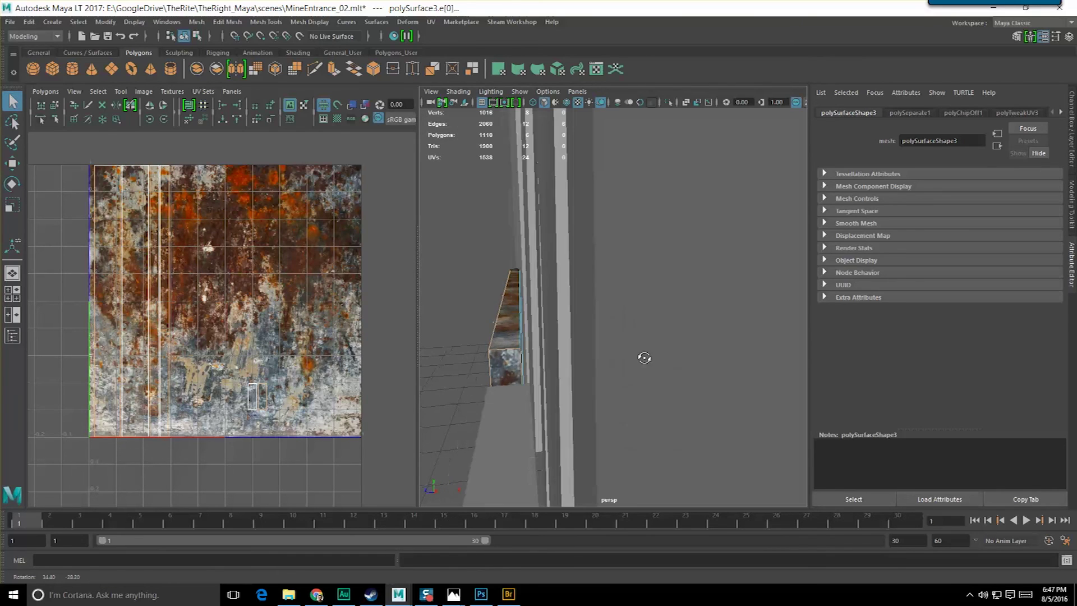
left_click(521, 367)
left_click_drag(530, 364, 574, 323, "alt")
left_click_drag(651, 402, 428, 368, "alt")
right_click_drag(613, 336, 656, 342, "shift")
left_click_drag(653, 351, 629, 360, "alt")
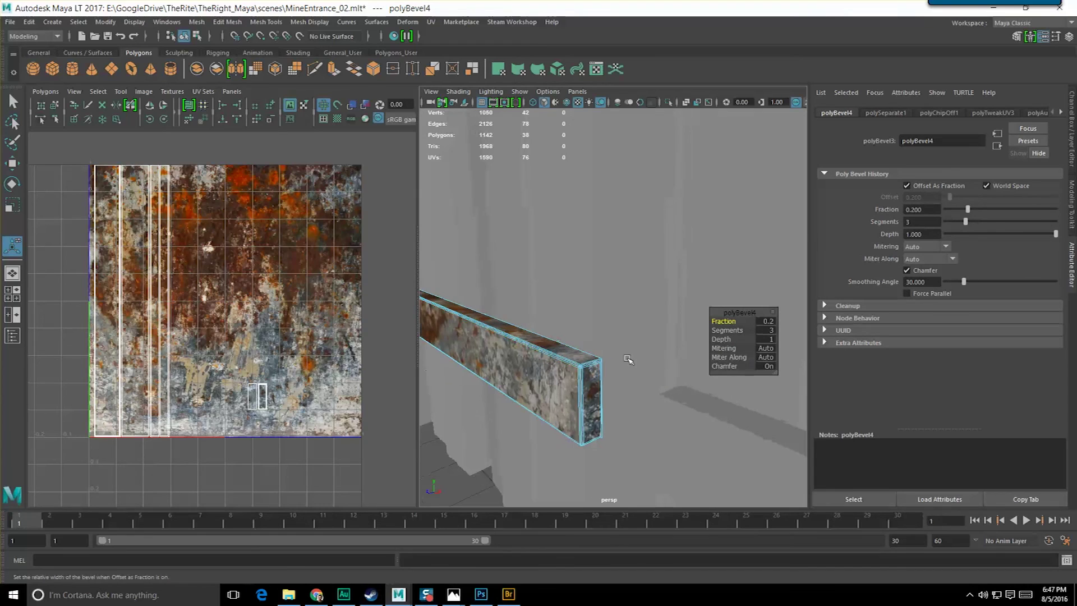
key("q")
key("F8")
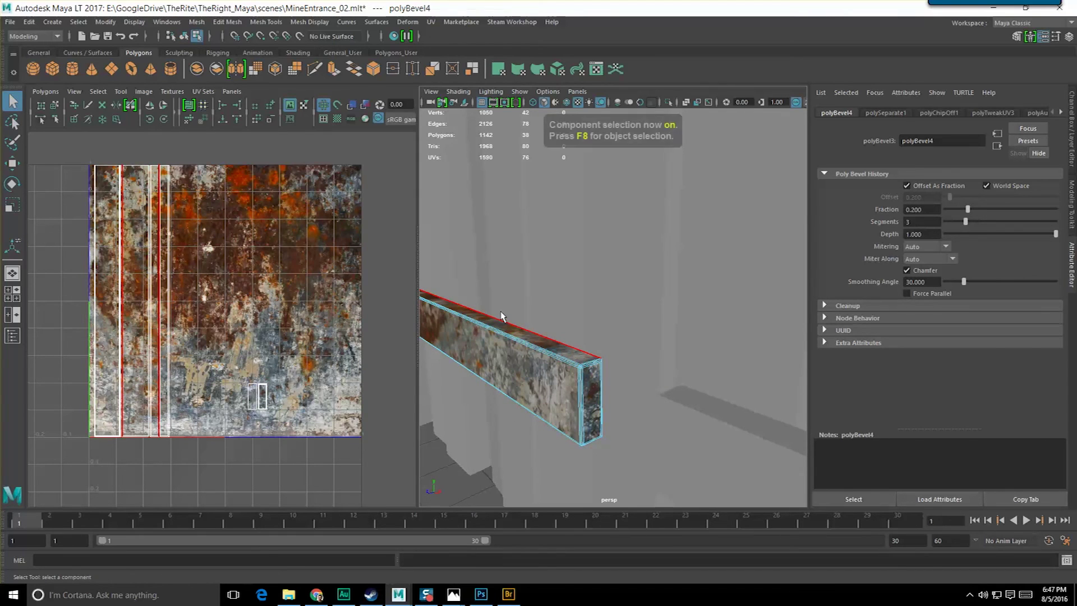
right_click_drag(480, 359, 451, 440, "alt")
left_click(468, 459)
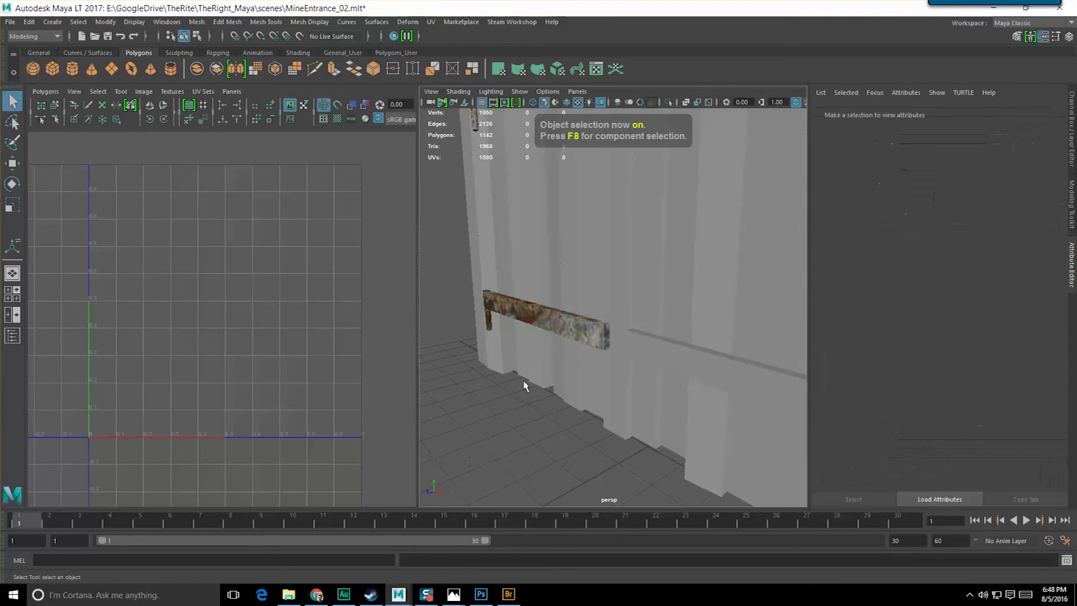
- Bevel the edges of the left door's upper crossbar and return it to object selection
left_click_drag(524, 384, 621, 393, "alt")
middle_click_drag(620, 392, 649, 346, "alt")
scroll(574, 373, "up", 6)
left_click_drag(649, 346, 557, 352, "alt")
middle_click_drag(558, 351, 444, 346, "alt")
left_click(521, 338)
left_click_drag(520, 338, 594, 327, "alt")
right_click_drag(594, 327, 530, 284, "alt")
scroll(531, 283, "down", 5)
middle_click_drag(530, 284, 606, 305, "alt")
left_click_drag(606, 305, 534, 311, "alt")
scroll(616, 301, "up", 6)
left_click(616, 297)
scroll(582, 305, "up", 6)
scroll(575, 312, "down", 6)
middle_click_drag(534, 311, 581, 306, "alt")
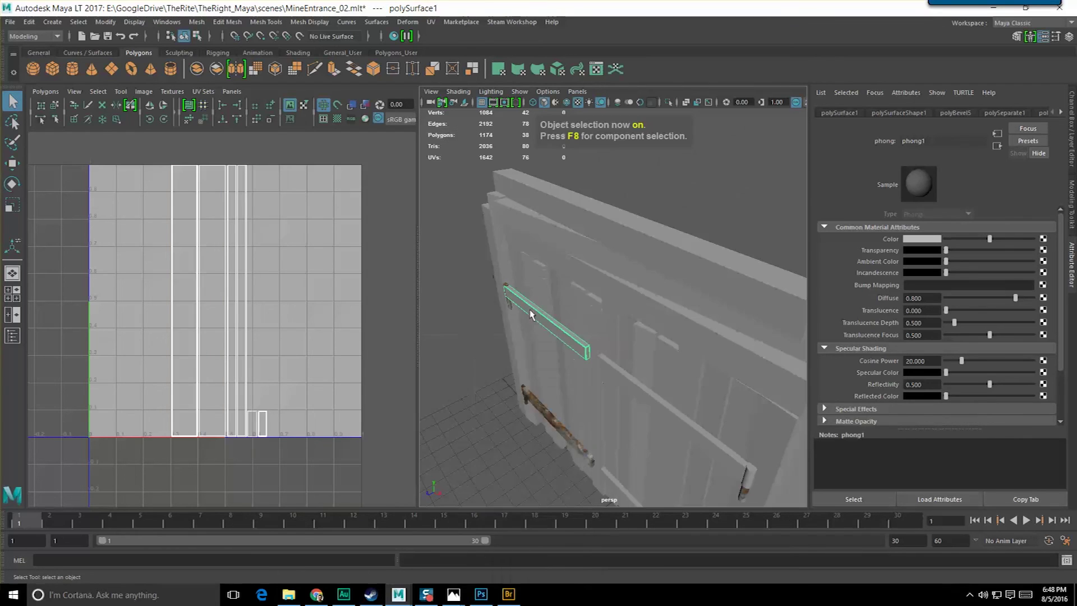
- Assign the existing Rust_M material to the left door's upper crossbar
right_click_drag(529, 285, 600, 582)
mouse_move(584, 348)
left_mouse_down("alt")
mouse_move(545, 363)
mouse_move(589, 330)
left_mouse_up("alt")
scroll(546, 364, "down", 4)
left_click(497, 338)
scroll(589, 330, "up", 4)
- Combine the left door's two crossbars and both hinge barrels into one mesh and save the scene
left_click(569, 255)
left_click(552, 255, "shift")
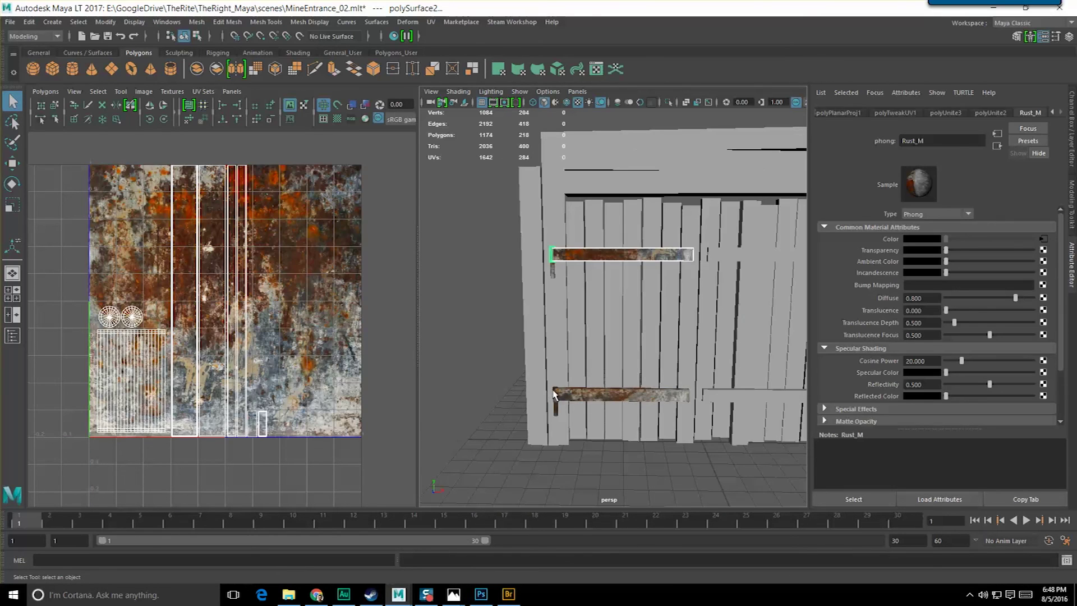
left_click(554, 394)
left_click(545, 256, "shift")
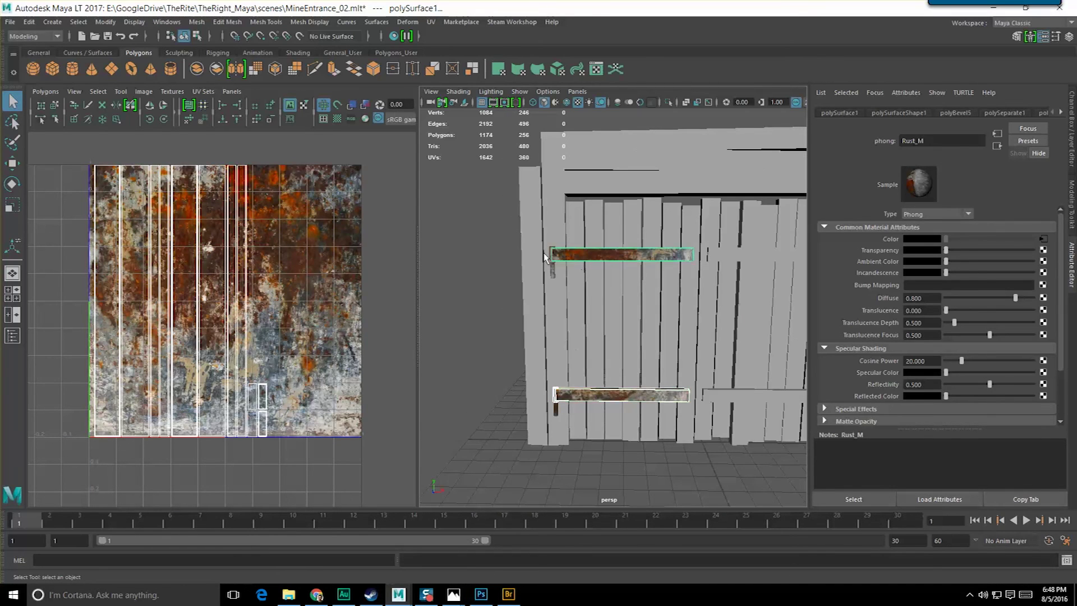
left_click(551, 257, "shift")
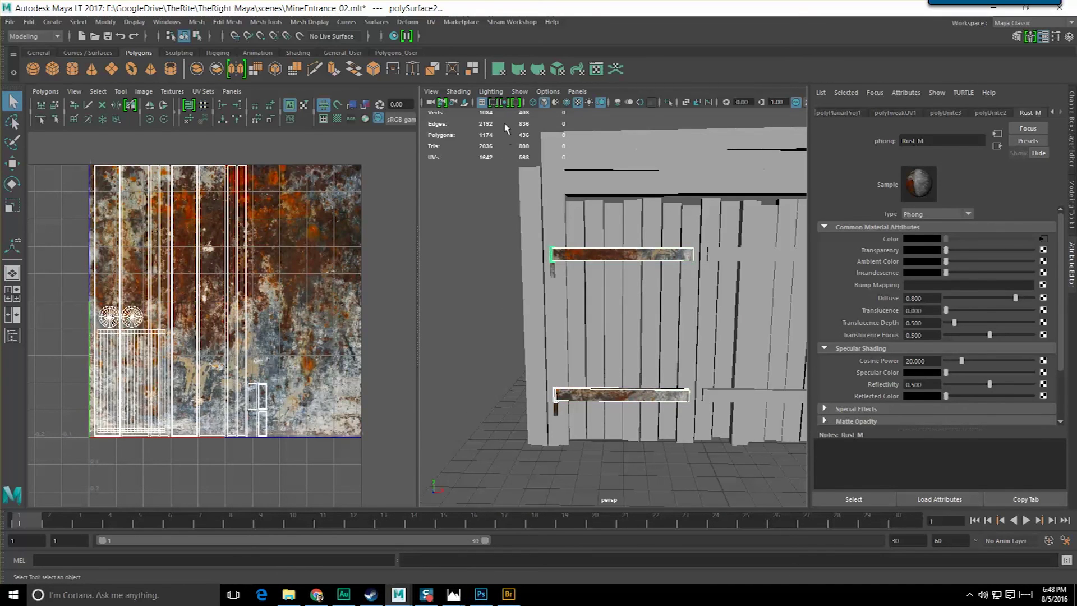
left_click(200, 66)
key("ctrl+s")
- Select the crossbar faces of the combined hardware mesh and move their UV shells off the rust texture
left_click(451, 329)
left_click_drag(452, 328, 494, 314, "alt")
left_click(578, 247)
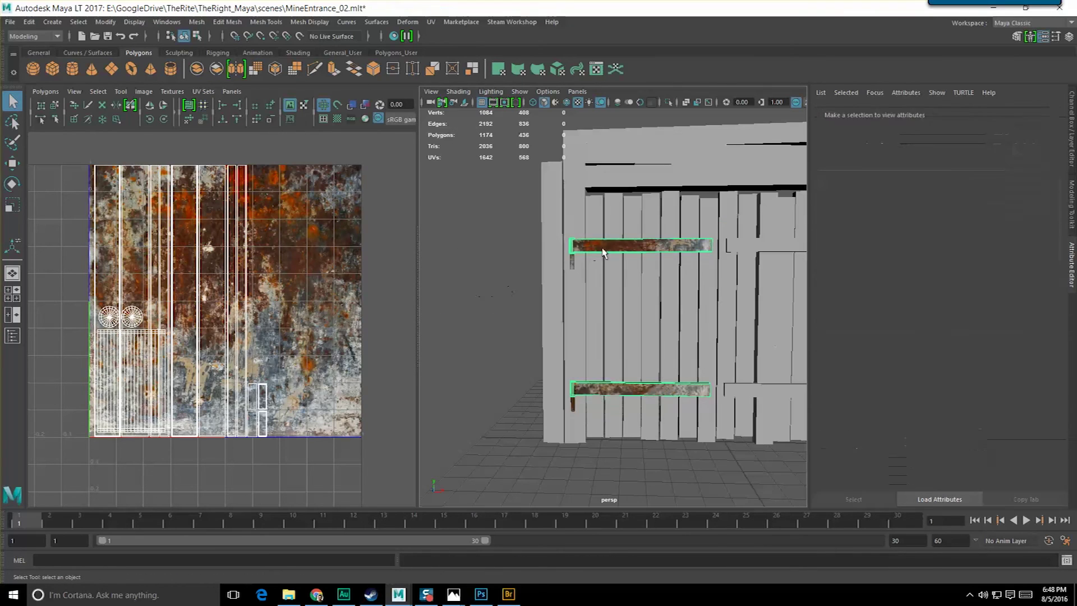
right_click_drag(603, 240, 605, 268)
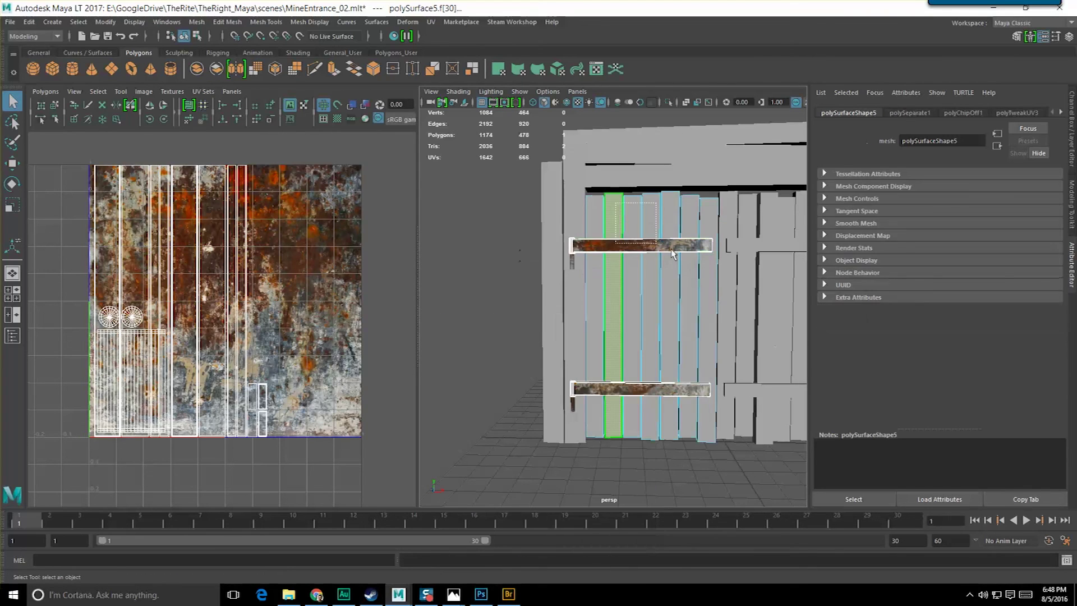
left_click_drag(613, 240, 717, 274)
key("F8")
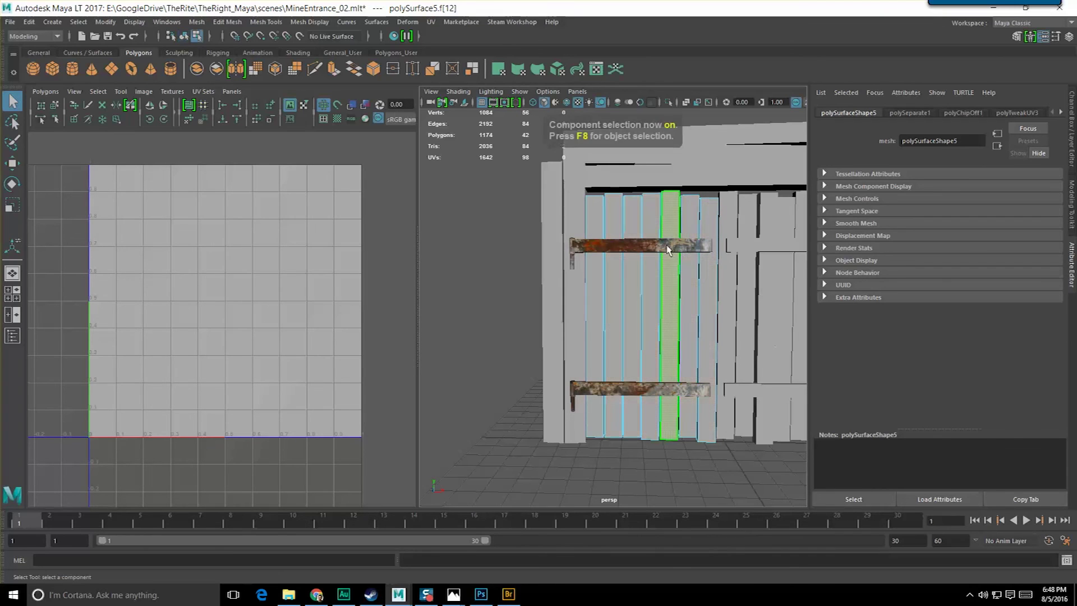
left_click(653, 247)
right_click_drag(640, 253, 641, 263)
left_click_drag(640, 260, 731, 282)
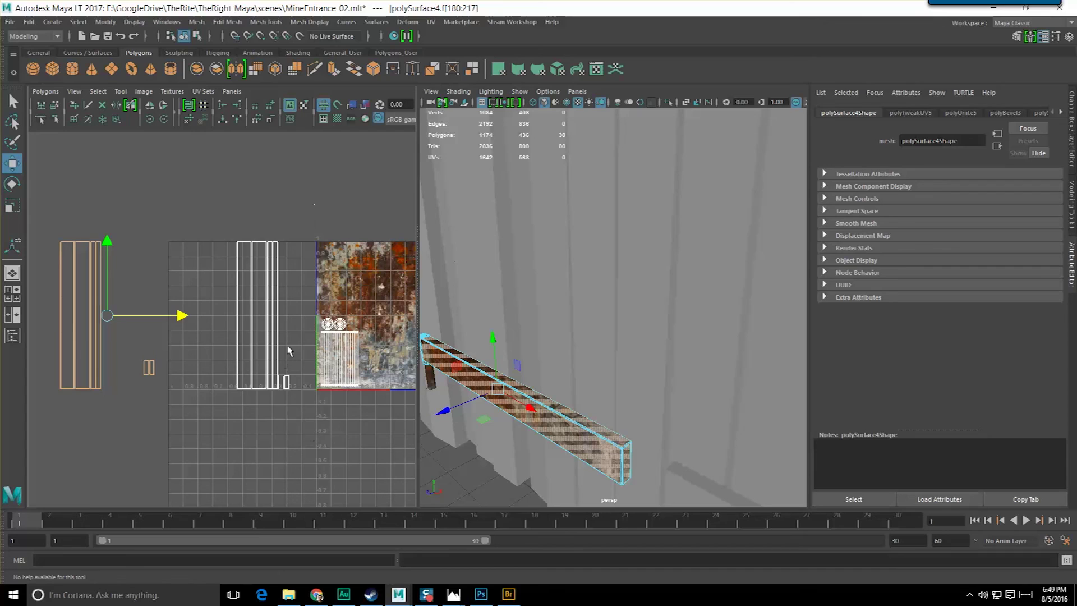
- Select all the crossbars' UVs outside the texture square and rotate them 90 degrees clockwise
right_click_drag(288, 338, 336, 338)
left_click_drag(40, 203, 314, 476)
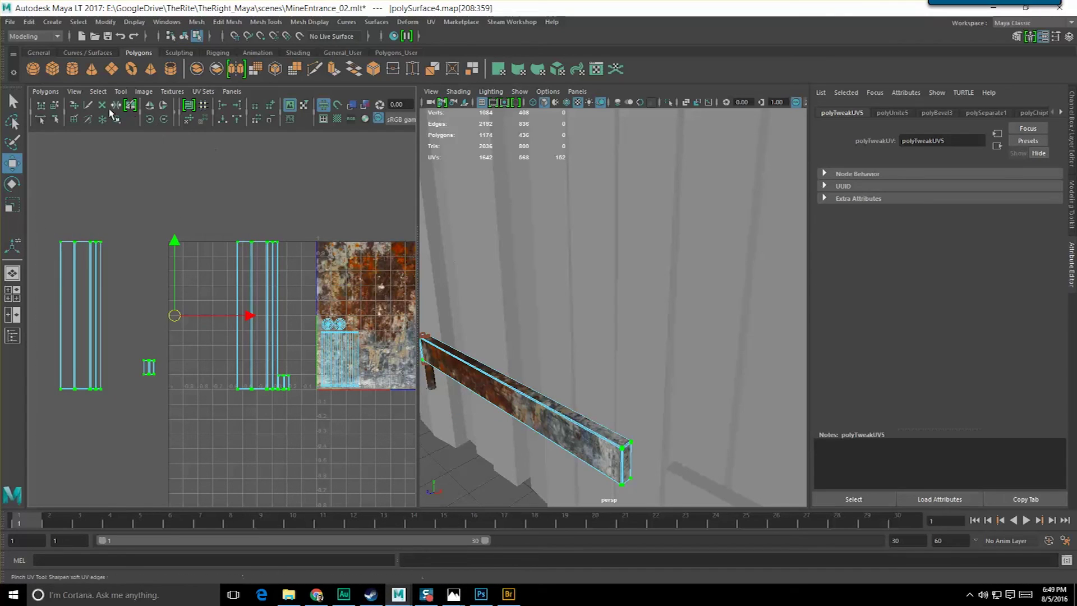
left_click(164, 120)
left_click(164, 119)
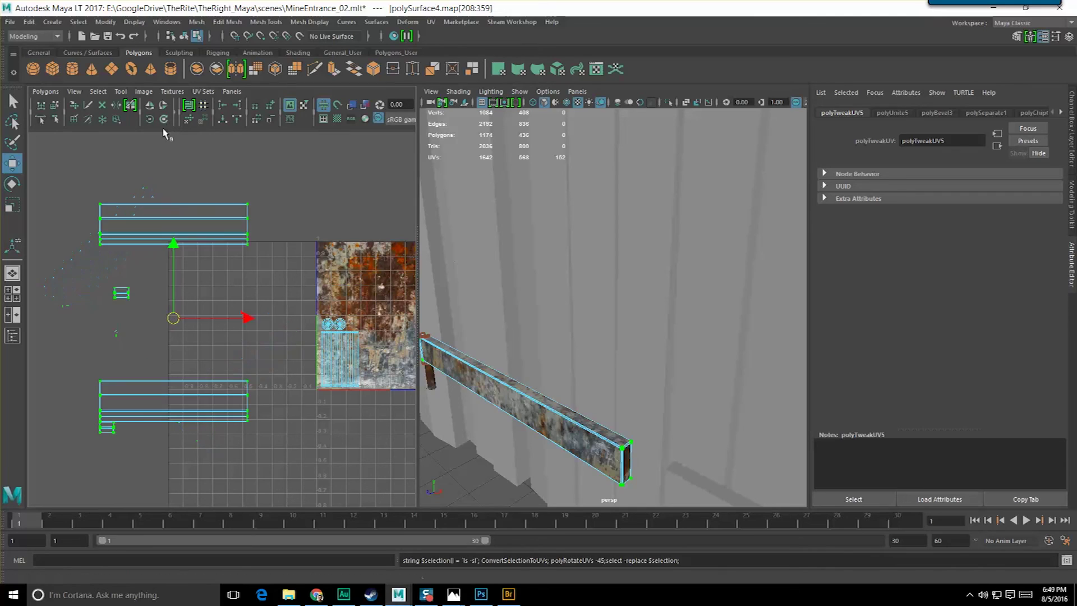
- Stack the two crossbars' long UV shells close together and bring the small end-cap shells in beside them
middle_click_drag(245, 272, 231, 263, "alt")
left_click(231, 264)
left_click_drag(63, 173, 267, 315)
left_click_drag(171, 171, 182, 400)
middle_click_drag(182, 400, 205, 285, "alt")
left_click_drag(122, 368, 166, 425)
left_click_drag(130, 329, 129, 295)
scroll(161, 351, "up", 3)
middle_click_drag(161, 352, 191, 355, "alt")
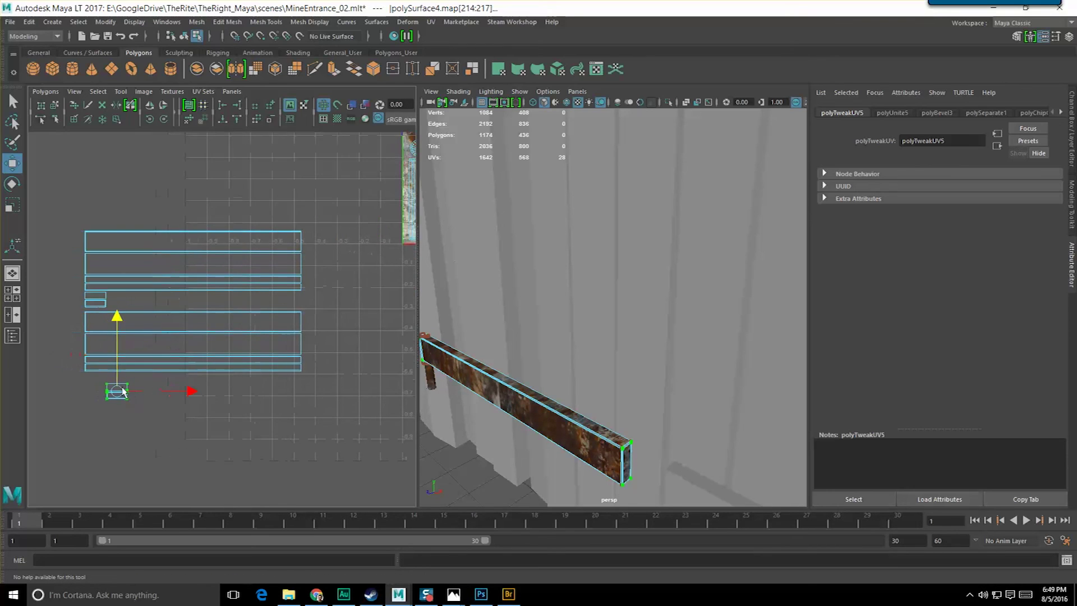
- Move the crossbars' whole block of UV shells onto the rust texture
scroll(315, 365, "down", 3)
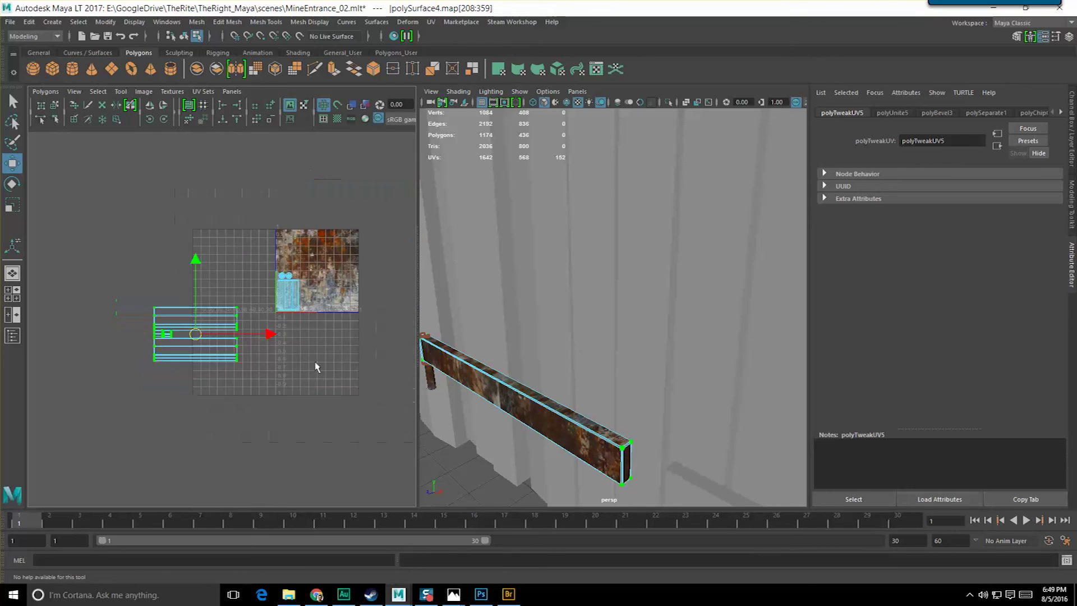
middle_click_drag(315, 365, 274, 386, "alt")
left_click_drag(157, 354, 275, 283)
scroll(297, 286, "up", 4)
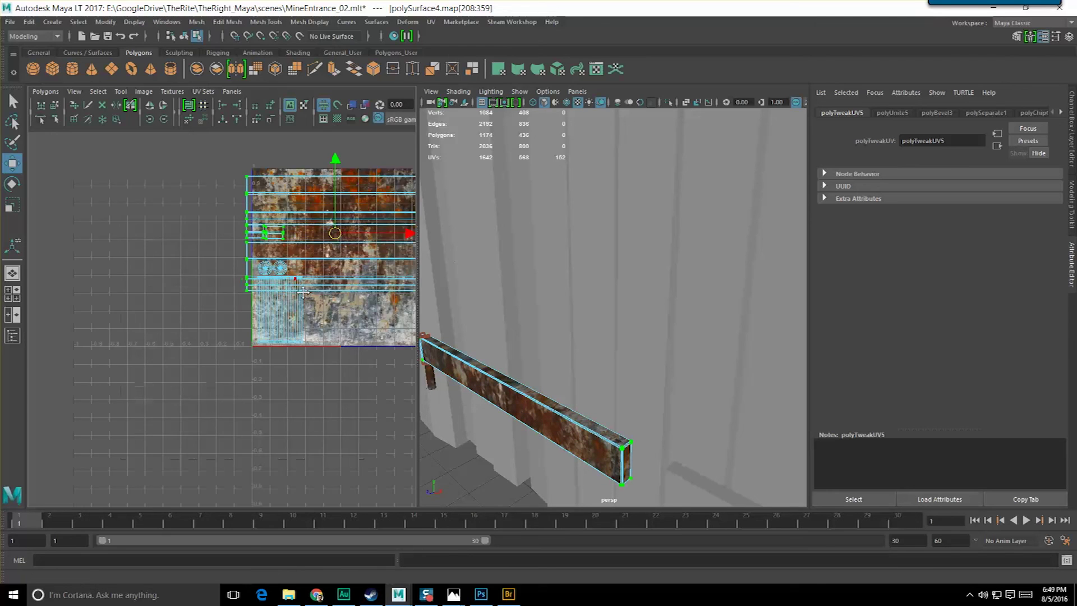
middle_click_drag(319, 276, 191, 335, "alt")
left_click_drag(206, 305, 286, 296)
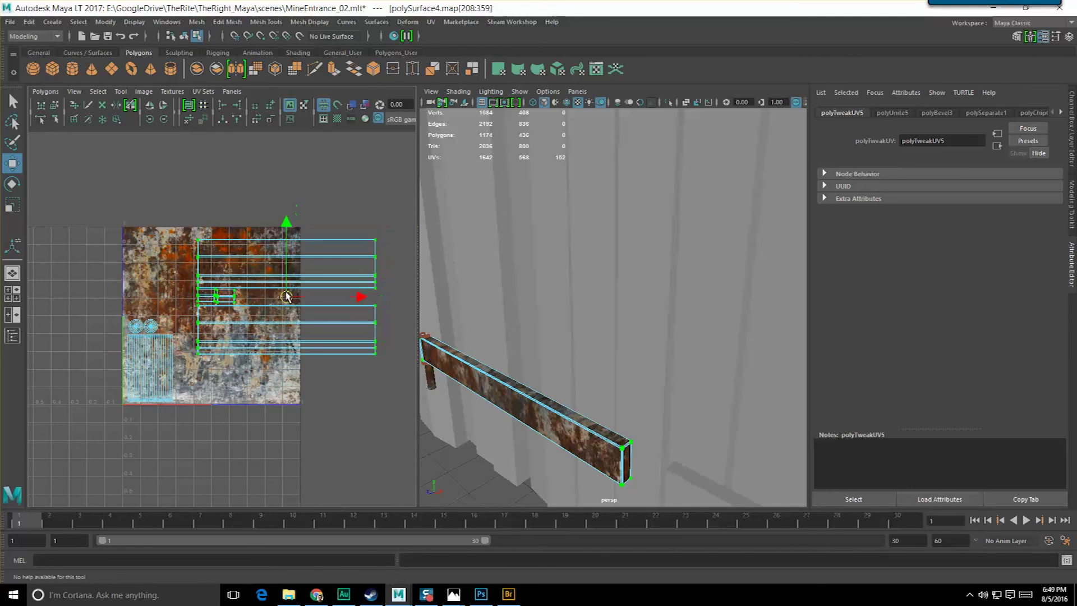
- Rotate the crossbars' UV block another 90 degrees and fit it inside the texture square beside the barrel shells
left_click(163, 123)
left_click(163, 123)
left_click_drag(286, 296, 244, 316)
key("e")
key("r")
key("w")
- Return to object mode, clear the selection and examine the rust on the left door's crossbars up close
right_click_drag(471, 350, 500, 328)
left_click(561, 370)
scroll(574, 389, "down", 5)
left_click_drag(574, 389, 609, 347, "alt")
scroll(617, 374, "up", 8)
scroll(609, 347, "down", 4)
key("q")
scroll(610, 200, "down", 10)
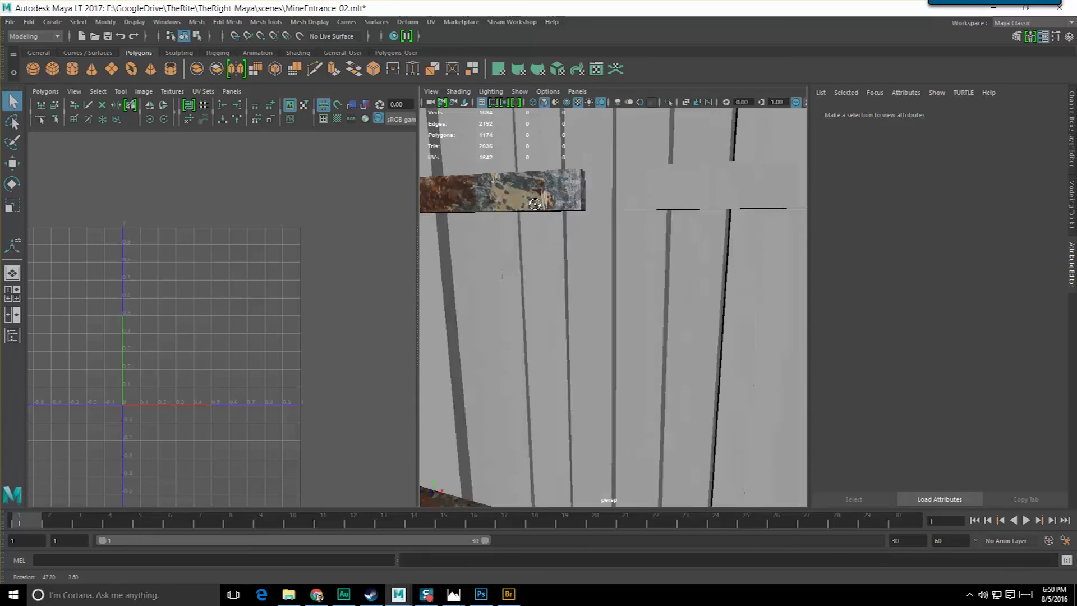
left_click_drag(577, 308, 603, 335, "alt")
scroll(633, 335, "up", 4)
scroll(600, 331, "down", 4)
left_click(558, 262)
left_click(534, 341)
left_click_drag(589, 381, 597, 349, "alt")
- Select the left door's planks together with the combined crossbar hardware and group them
left_click(572, 288)
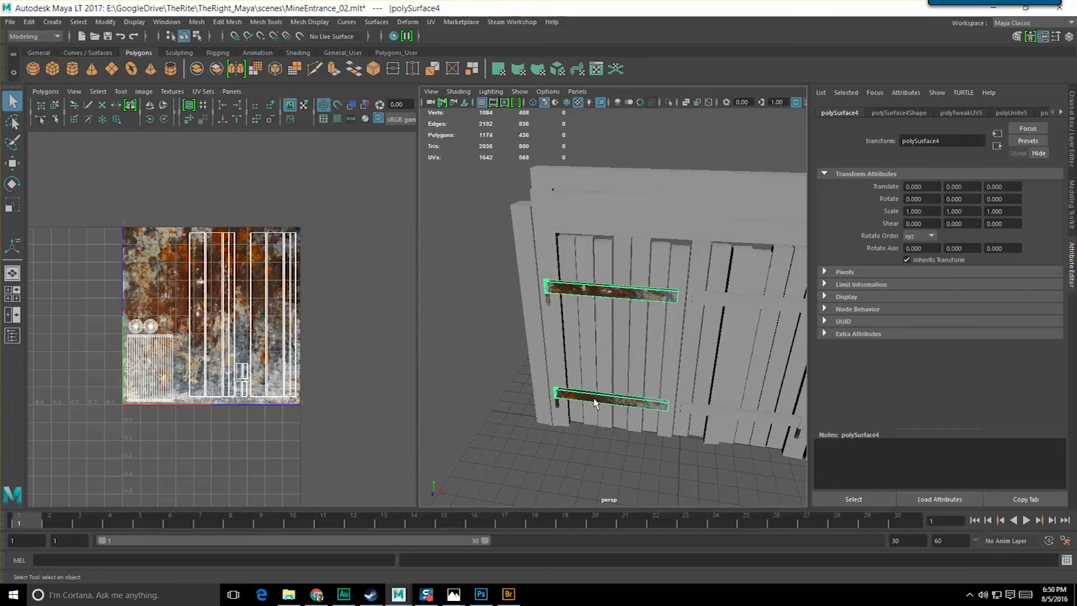
left_click(608, 356)
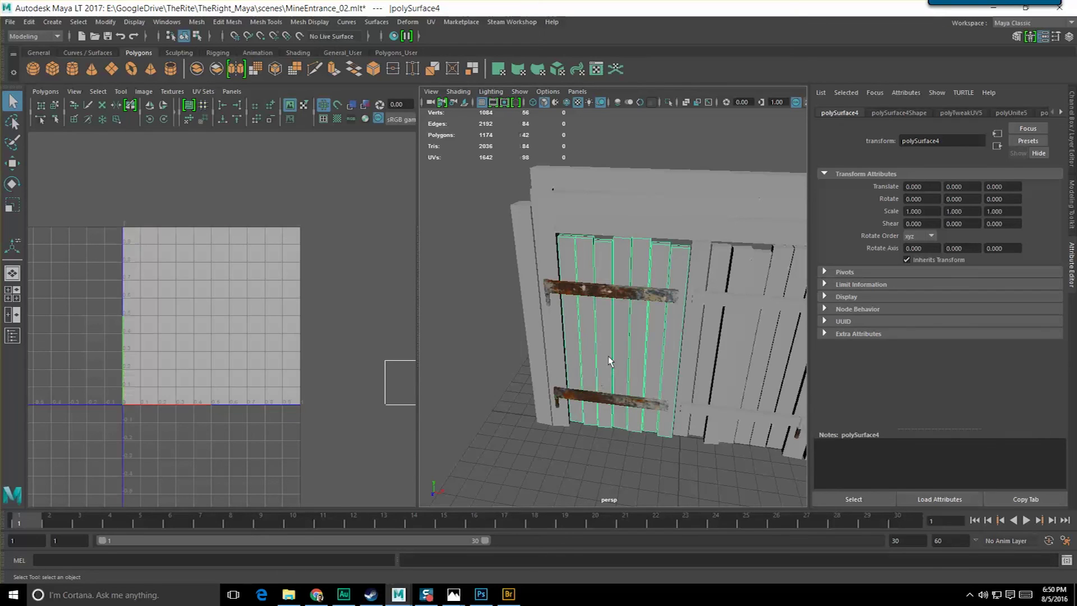
left_click(587, 403)
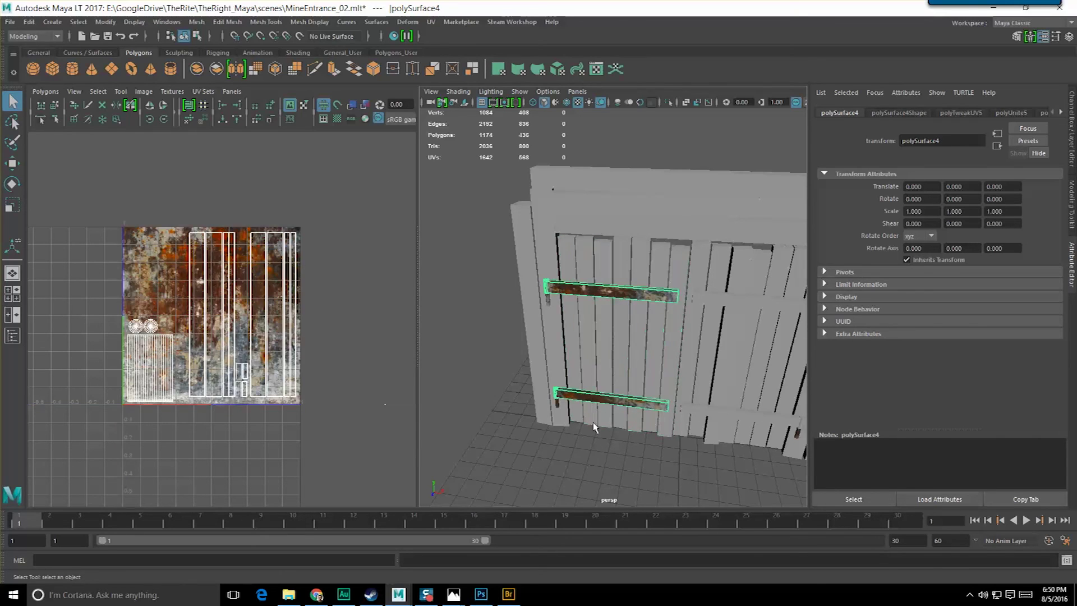
left_click(601, 270)
left_click(600, 297, "shift")
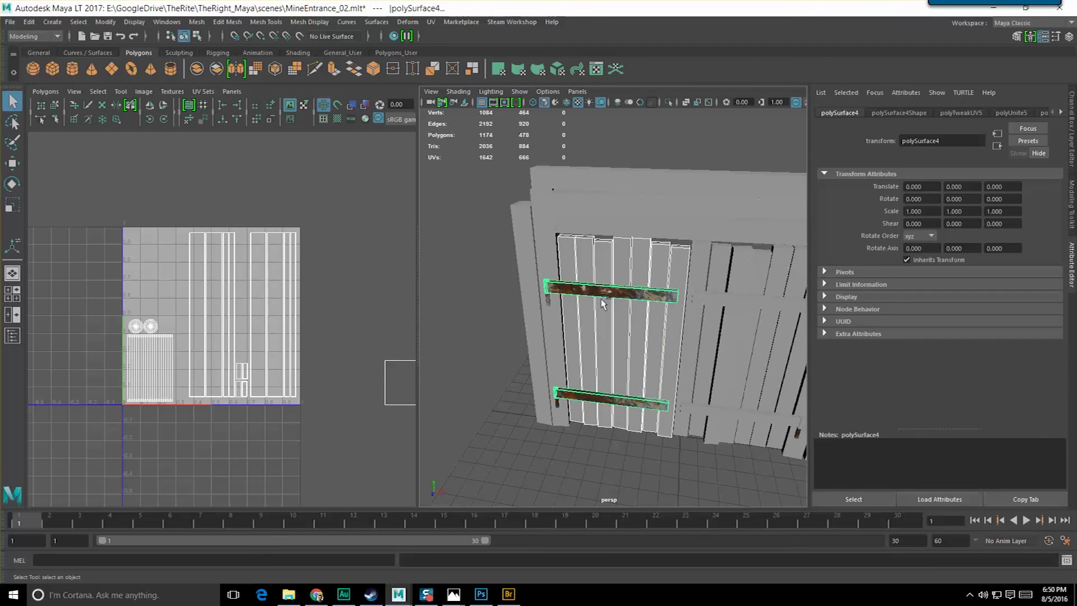
key("ctrl+g")
left_click_drag(598, 307, 587, 305, "alt")
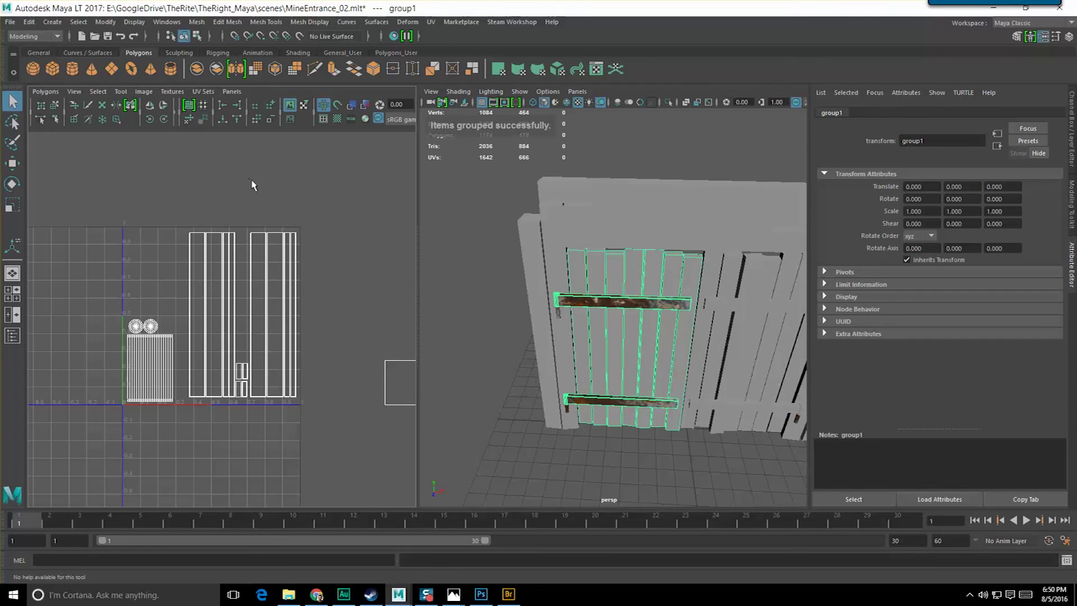
- Select the left door group and snap its pivot to the upper hinge barrel
left_click(595, 274)
left_click(552, 284)
left_click(590, 290)
left_click(590, 301)
left_click(588, 287)
key("Up")
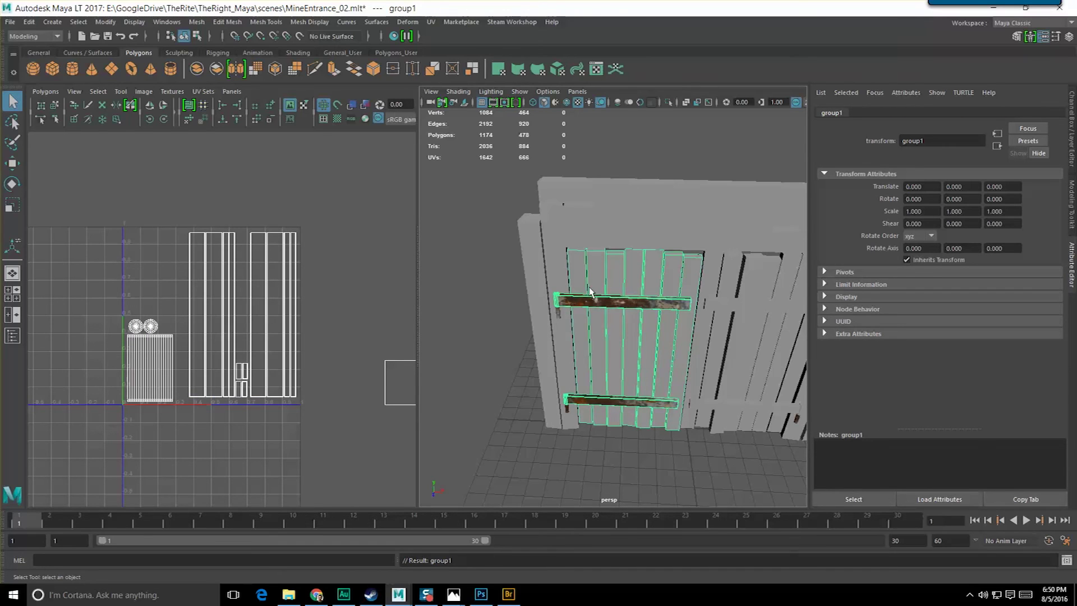
key("w")
scroll(589, 292, "up", 5)
scroll(588, 291, "down", 5)
scroll(637, 272, "up", 4)
left_click_drag(572, 288, 598, 299, "alt")
scroll(637, 271, "up", 3)
middle_click_drag(555, 308, 569, 294, "alt")
key("d")
key("v")
left_click(570, 369)
scroll(577, 368, "down", 10)
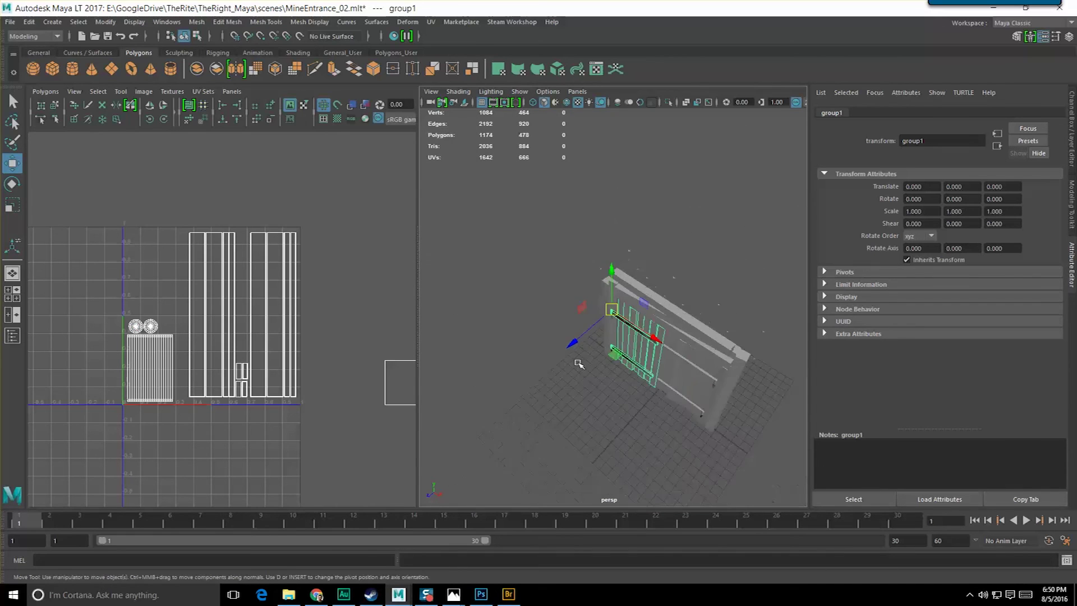
- Try swinging the left door group about its hinge pivot, undo the rotation and clear the selection
left_click_drag(577, 364, 593, 340, "alt")
left_click(570, 348)
scroll(586, 340, "up", 5)
middle_click_drag(679, 286, 642, 300, "alt")
left_click(642, 300)
left_click_drag(643, 300, 668, 356, "alt")
scroll(638, 323, "down", 6)
key("Up")
scroll(645, 339, "up", 3)
key("e")
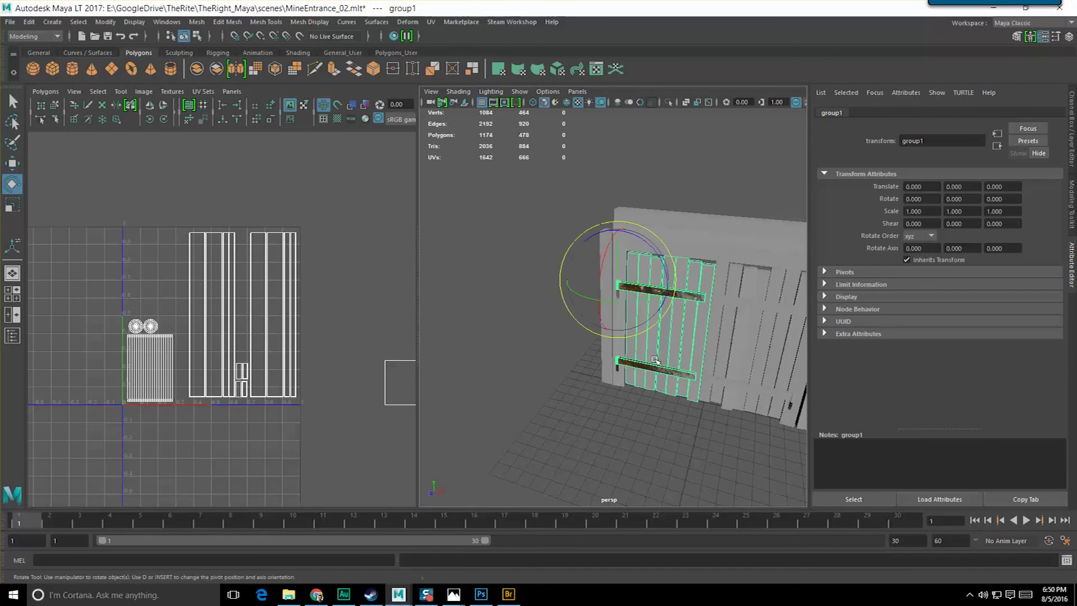
left_click_drag(645, 297, 534, 303)
mouse_move(646, 300)
left_mouse_down()
mouse_move(598, 323)
mouse_move(629, 290)
mouse_move(630, 305)
left_mouse_up()
key("ctrl+z")
key("ctrl+z")
key("q")
left_click(540, 300)
- Examine both doors from the front and check which meshes form the left door's planks and its hardware
scroll(664, 332, "up", 5)
middle_click_drag(664, 332, 484, 341, "alt")
scroll(486, 344, "down", 3)
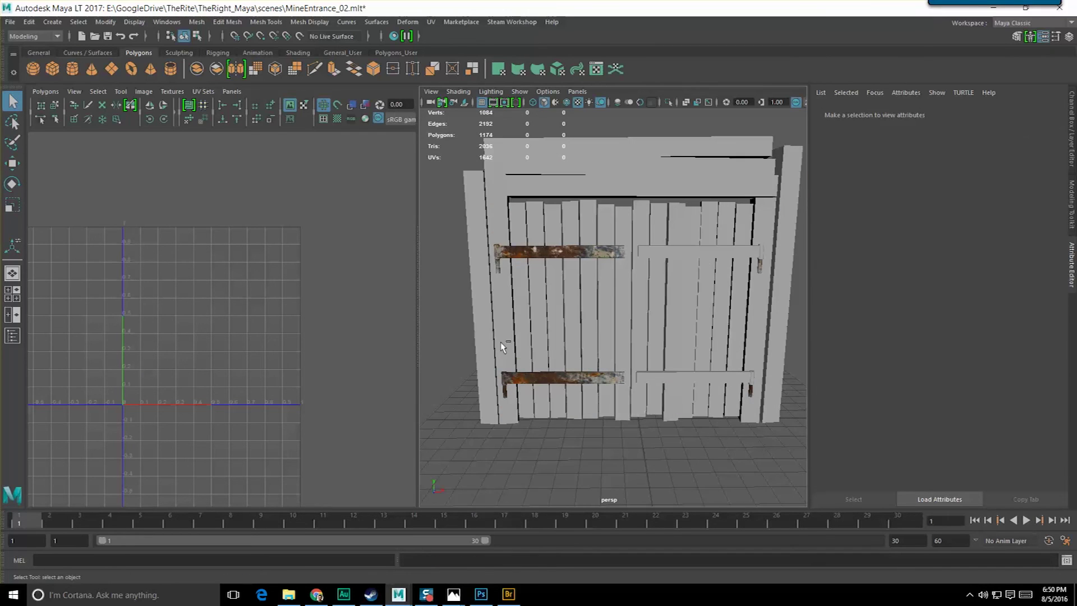
scroll(553, 334, "down", 5)
left_click_drag(640, 341, 611, 322, "alt")
left_click(586, 306)
left_click(616, 436)
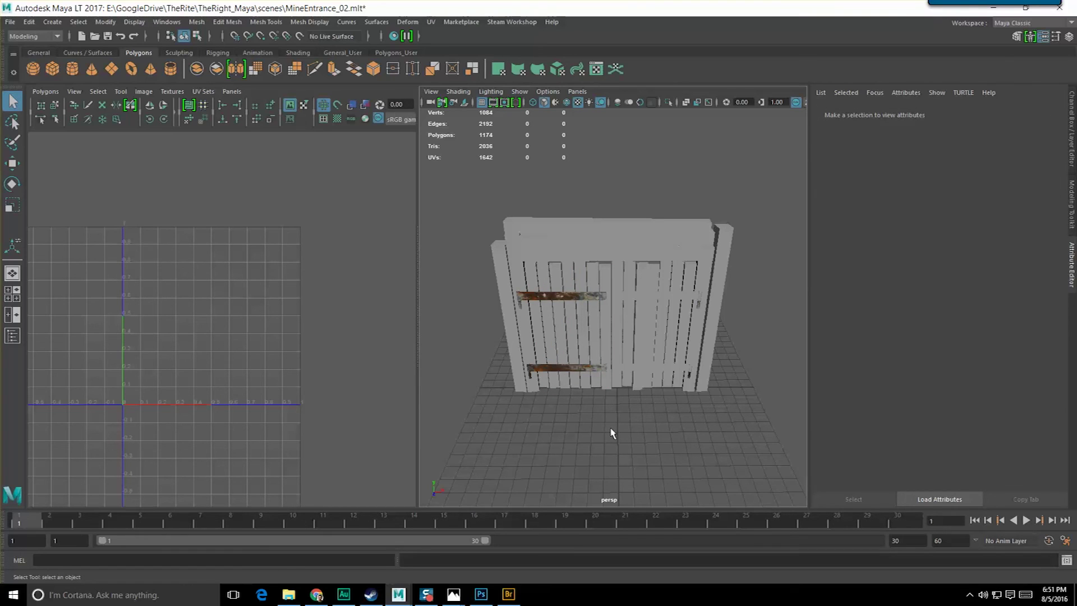
left_click(585, 295)
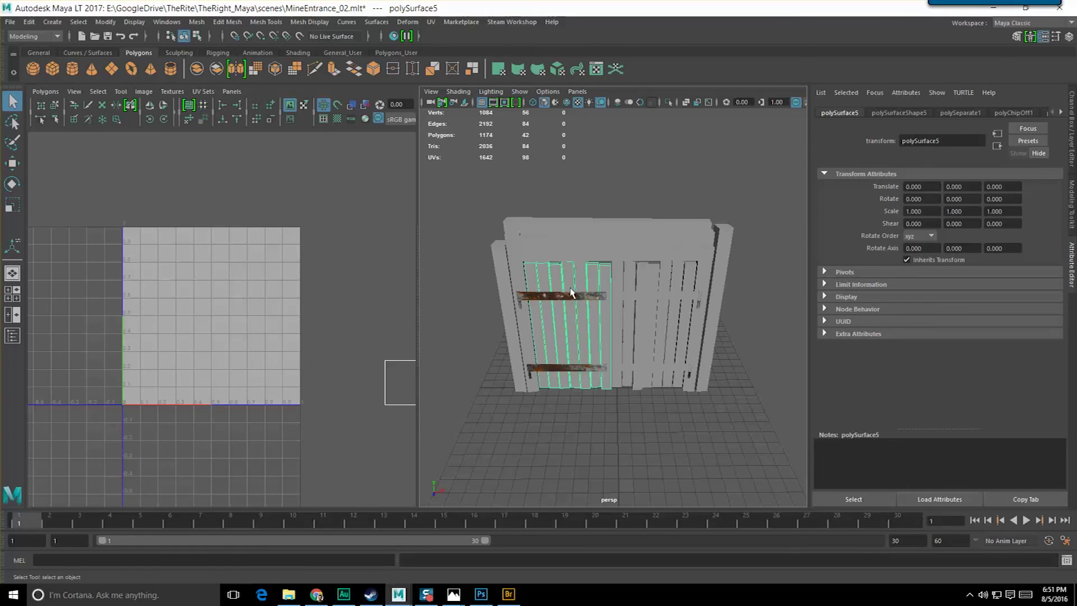
left_click(571, 297)
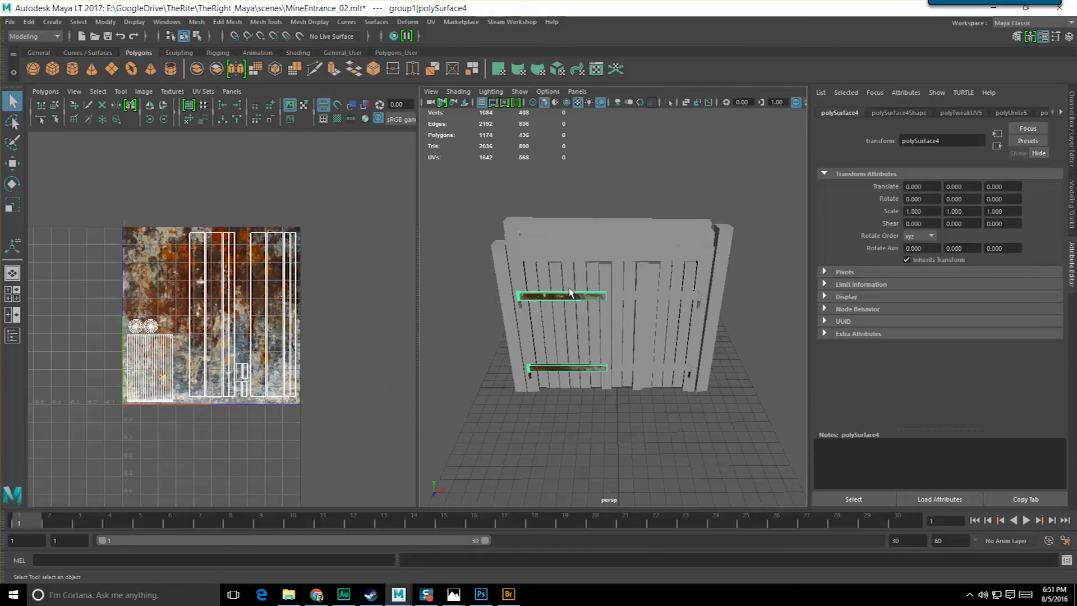
left_click(570, 278)
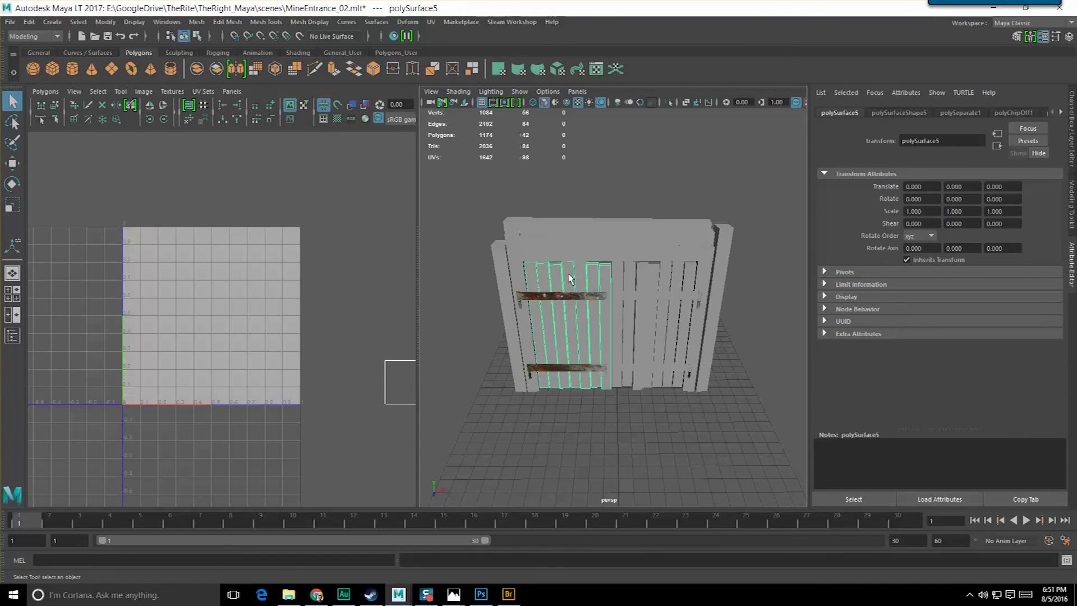
left_click(547, 299)
scroll(543, 295, "up", 3)
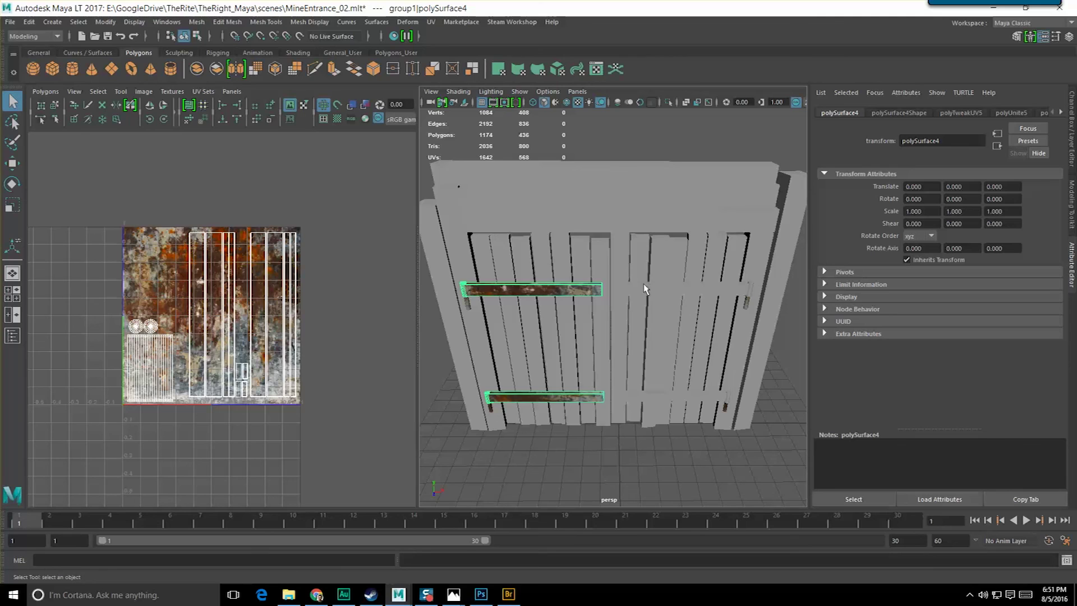
- Check the right door's mesh, clear the selection and save the scene
left_click(644, 287)
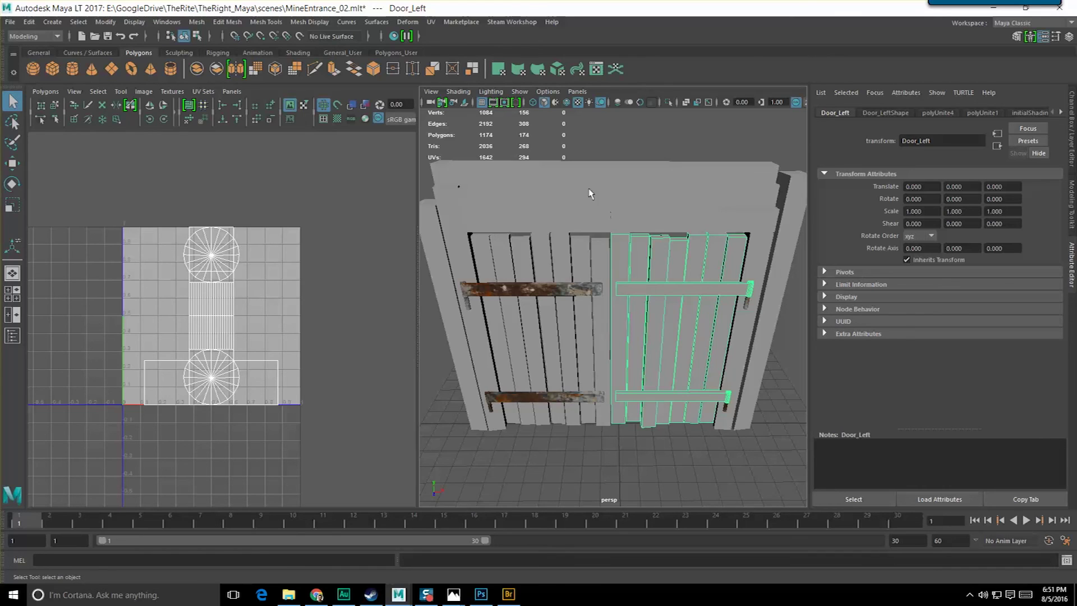
left_click(599, 148)
key("ctrl+s")
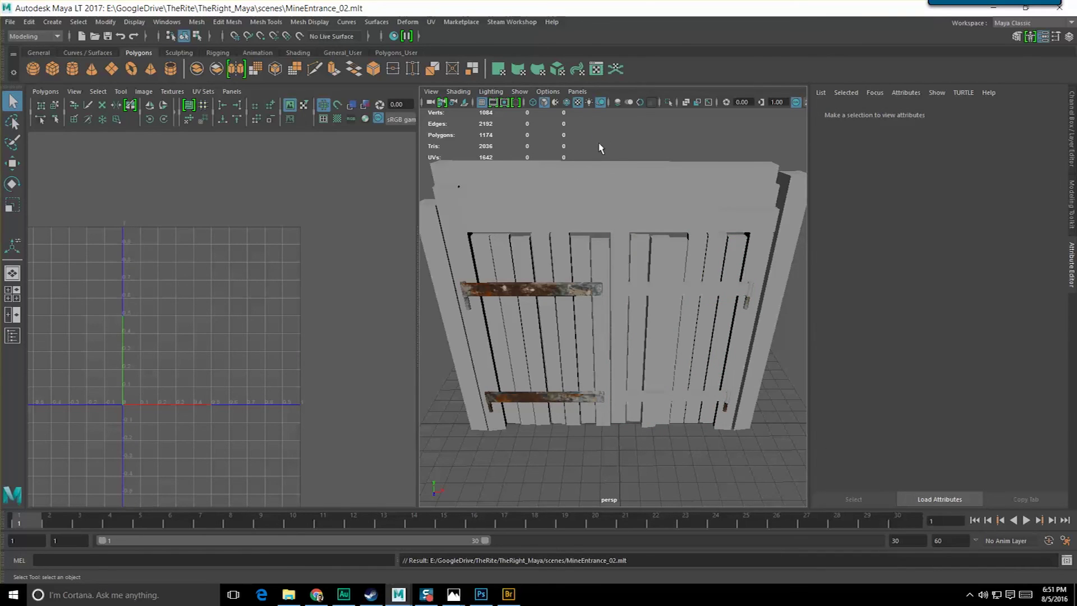